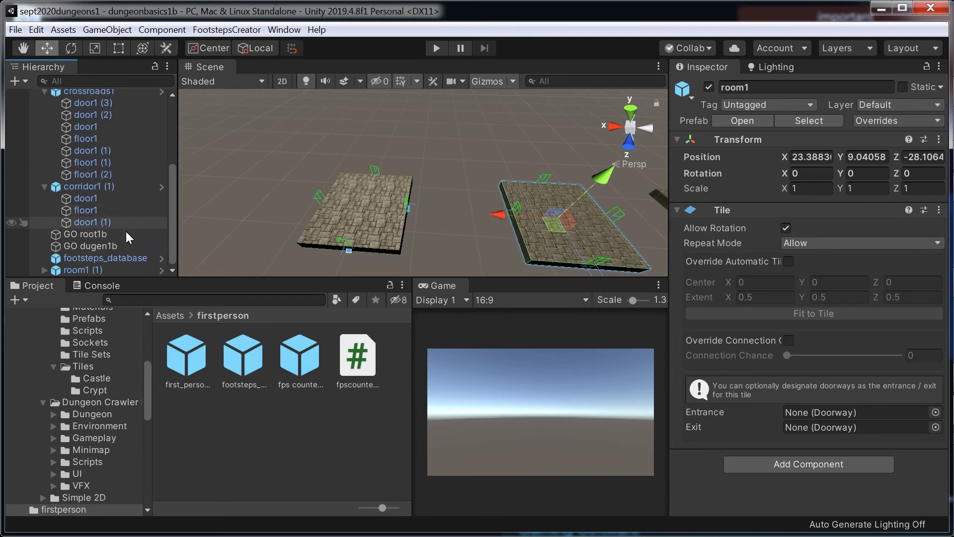
# - Move the duplicated room tile away from the original along X to about 59.5 and rename it room2big1
pyautogui.click(94, 268)
pyautogui.moveTo(302, 202); pyautogui.dragTo(255, 194)
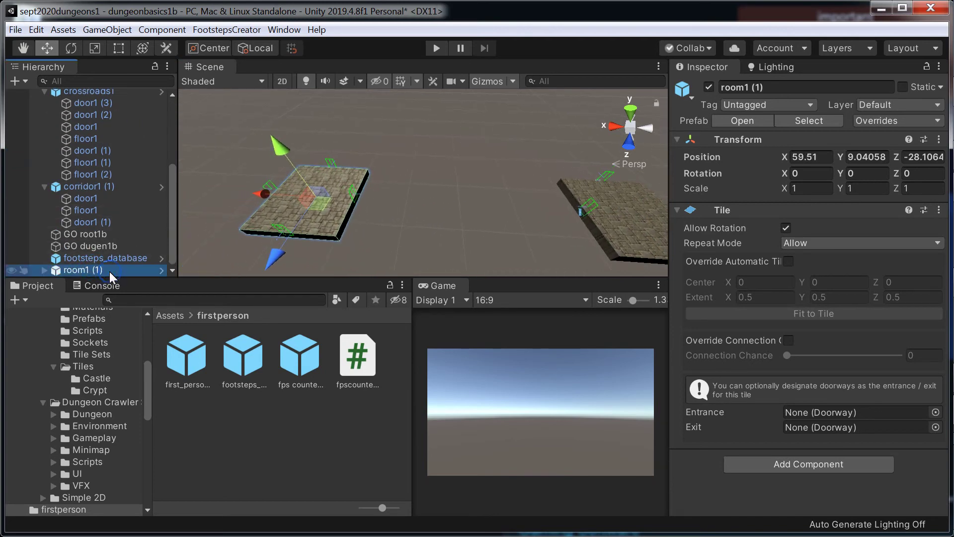
pyautogui.click(107, 272)
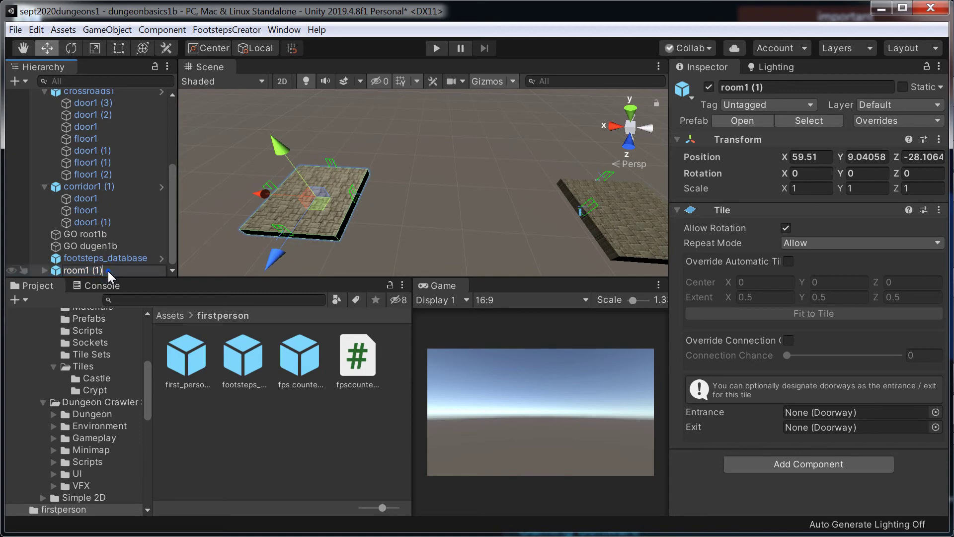
pyautogui.write('room2big')
pyautogui.press('Return')
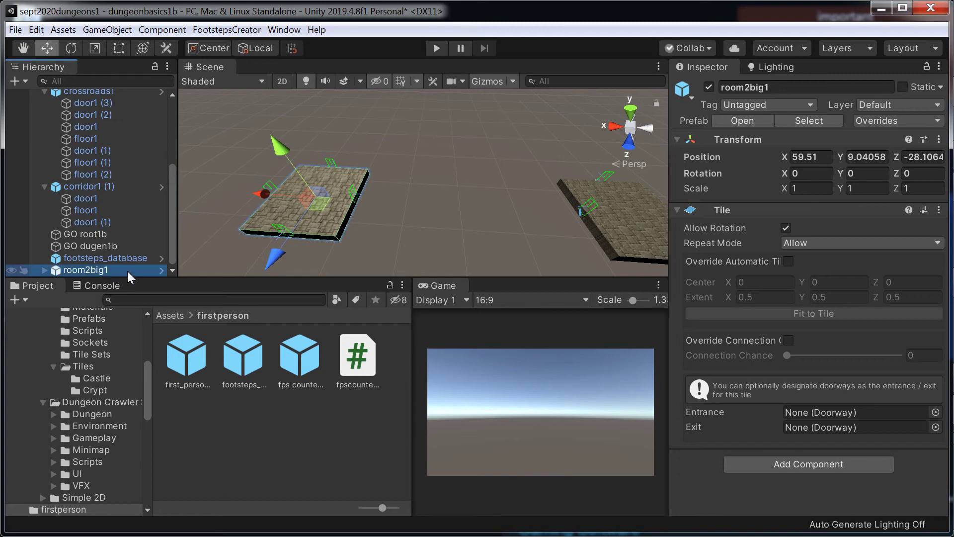
# - Scale the floor1 object inside room2big1 to 20 on both X and Z
pyautogui.click(368, 170)
pyautogui.press('f')
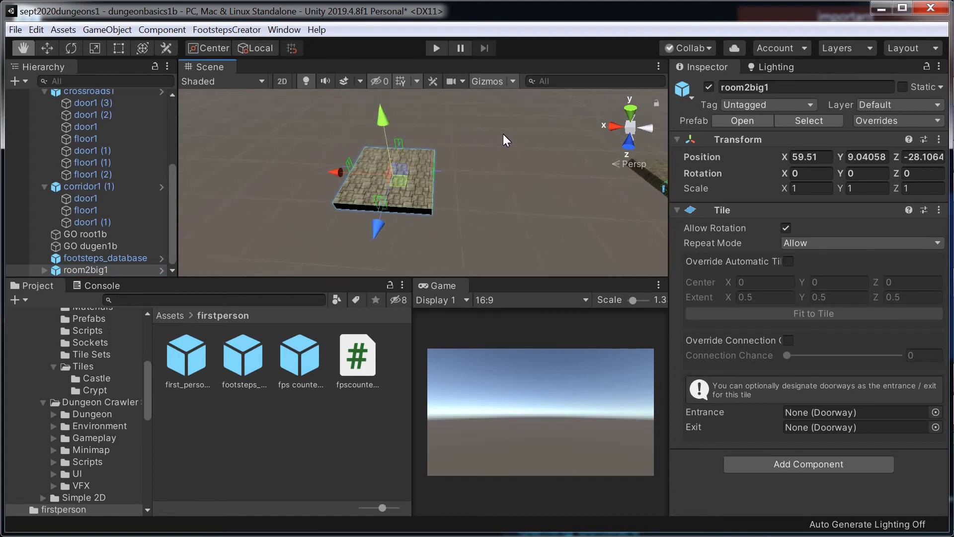
pyautogui.click(45, 271)
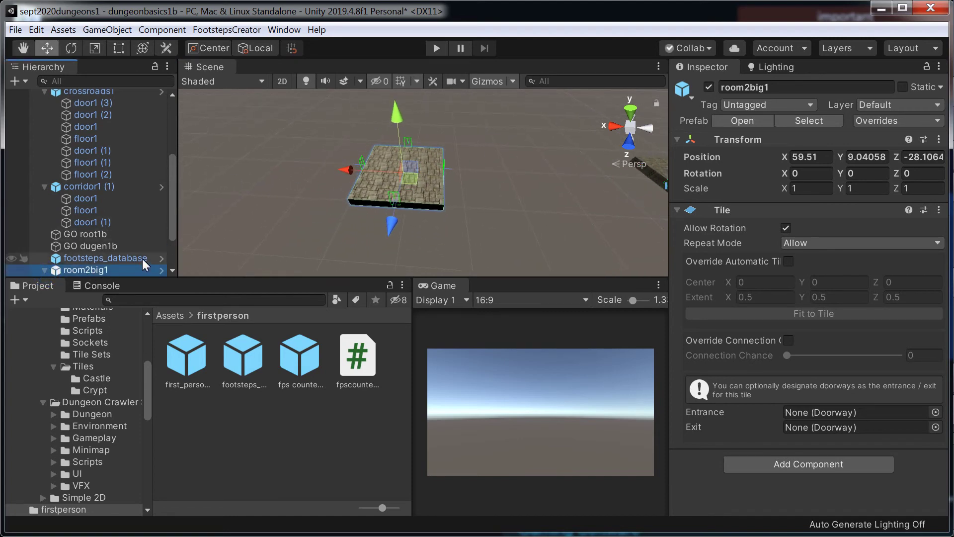
pyautogui.scroll(-3, 142, 258)
pyautogui.click(426, 192)
pyautogui.click(427, 192)
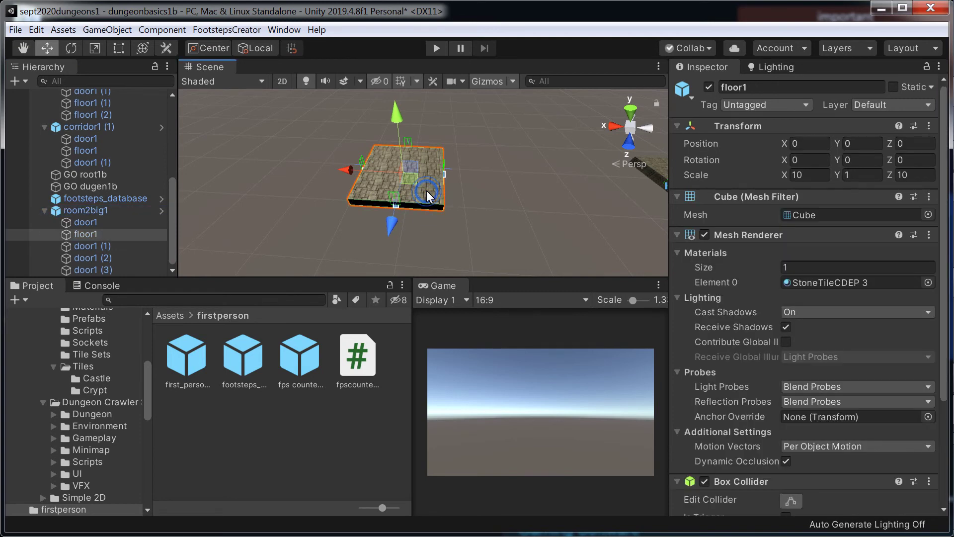
pyautogui.click(812, 174)
pyautogui.write('20')
pyautogui.click(915, 175)
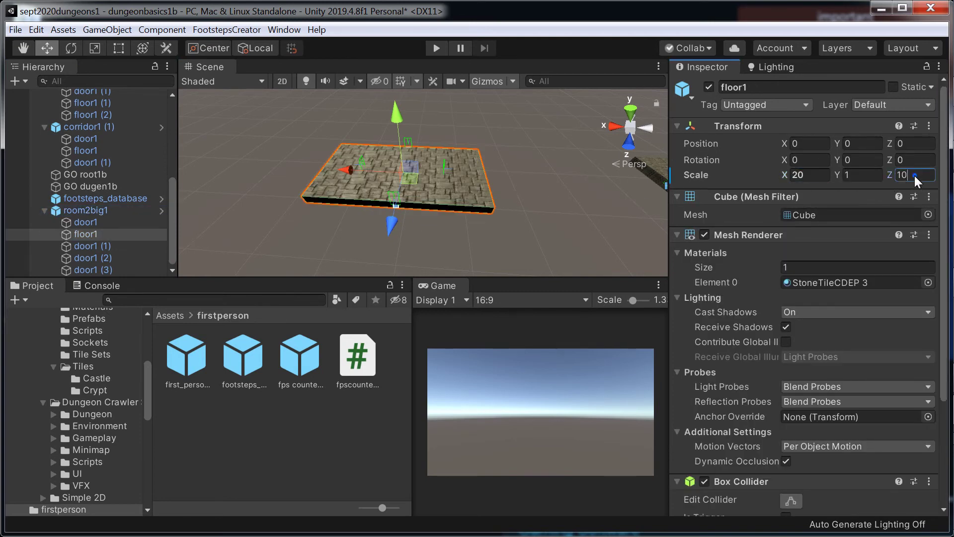
pyautogui.write('20')
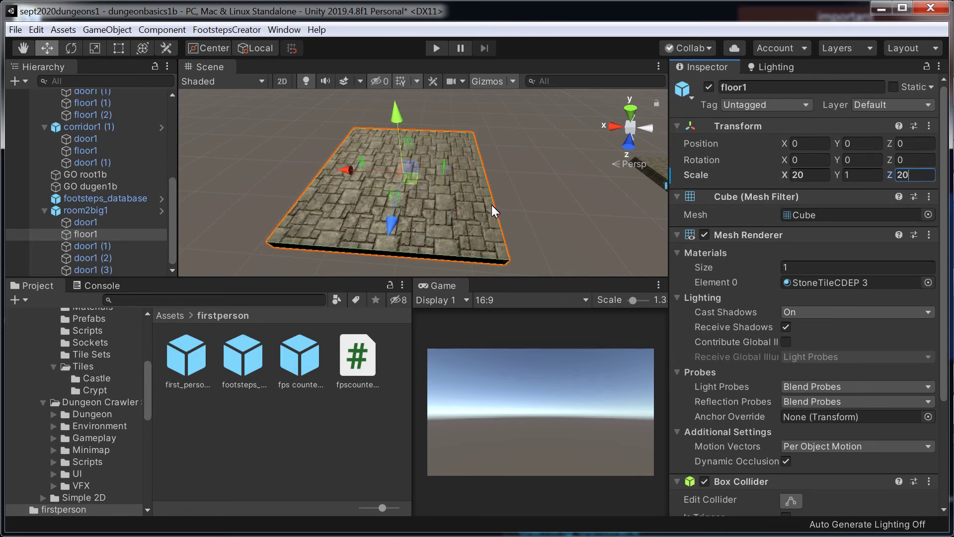
# - Move room2big1's door1 to the floor's front edge at Z 10 and raise it to Y 0.5
pyautogui.click(91, 222)
pyautogui.moveTo(382, 265); pyautogui.dragTo(454, 278)
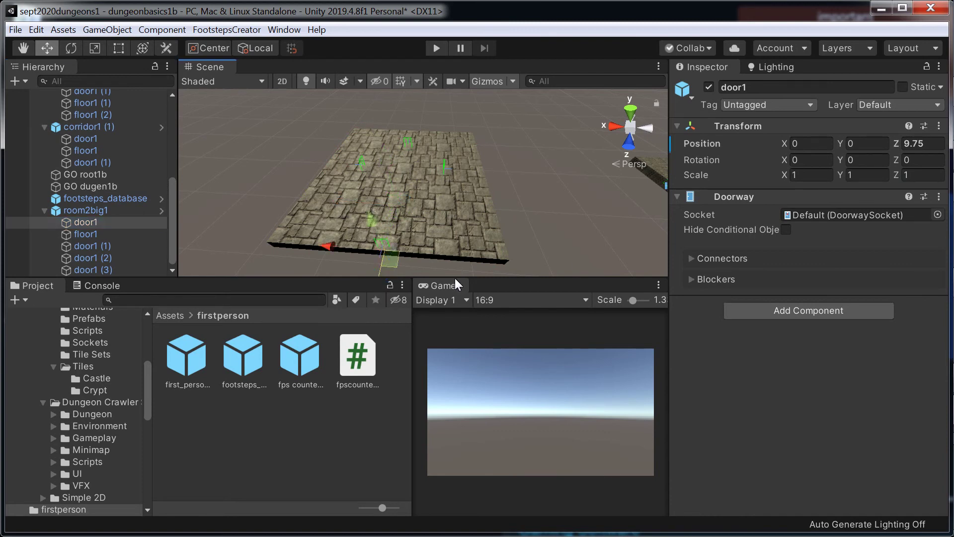
pyautogui.click(925, 144)
pyautogui.write('10')
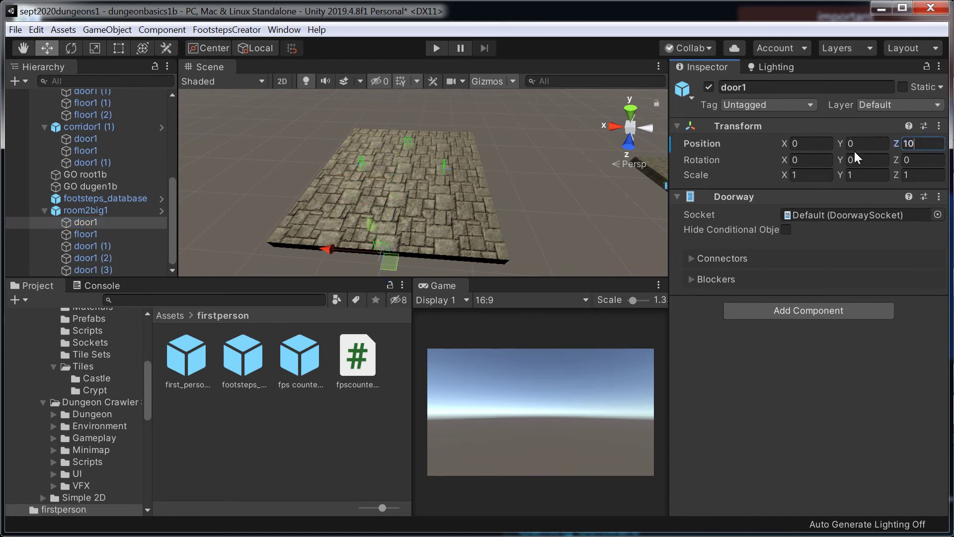
pyautogui.keyDown('alt'); pyautogui.moveTo(436, 216); pyautogui.dragTo(435, 116); pyautogui.keyUp('alt')
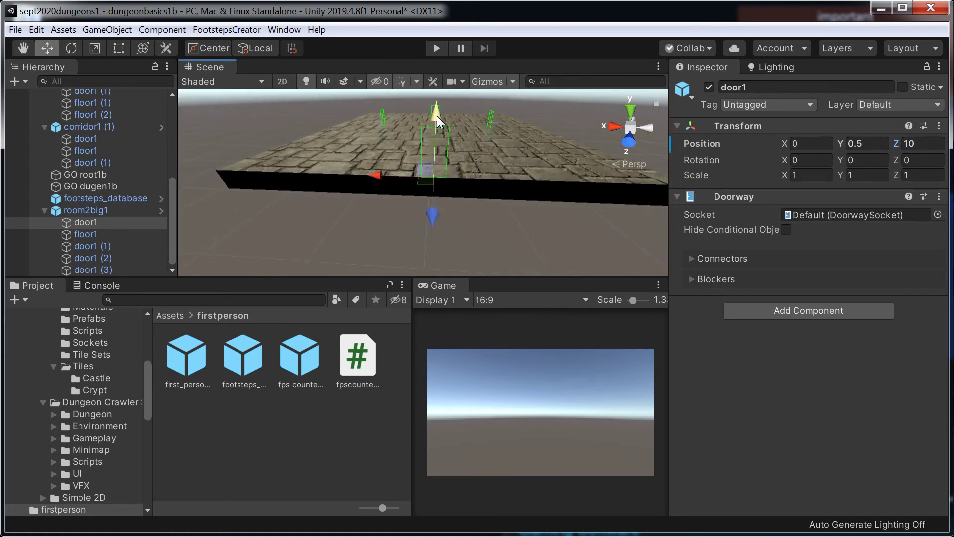
# - Move room2big1's door1 (2) to the side edge of the enlarged floor at X 10, Y 0.5
pyautogui.moveTo(532, 157); pyautogui.dragTo(503, 232, button='middle')
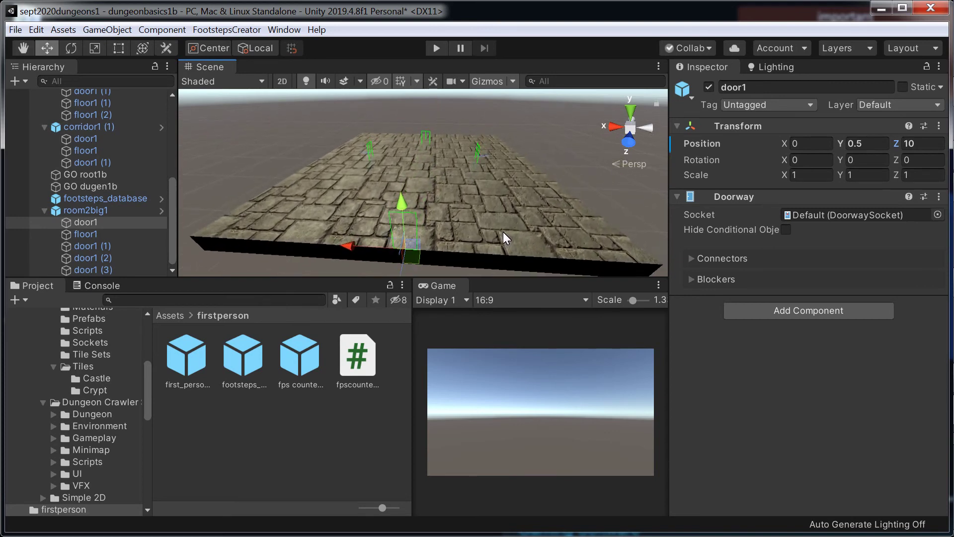
pyautogui.moveTo(460, 171); pyautogui.dragTo(449, 220, button='middle')
pyautogui.scroll(2, 450, 220)
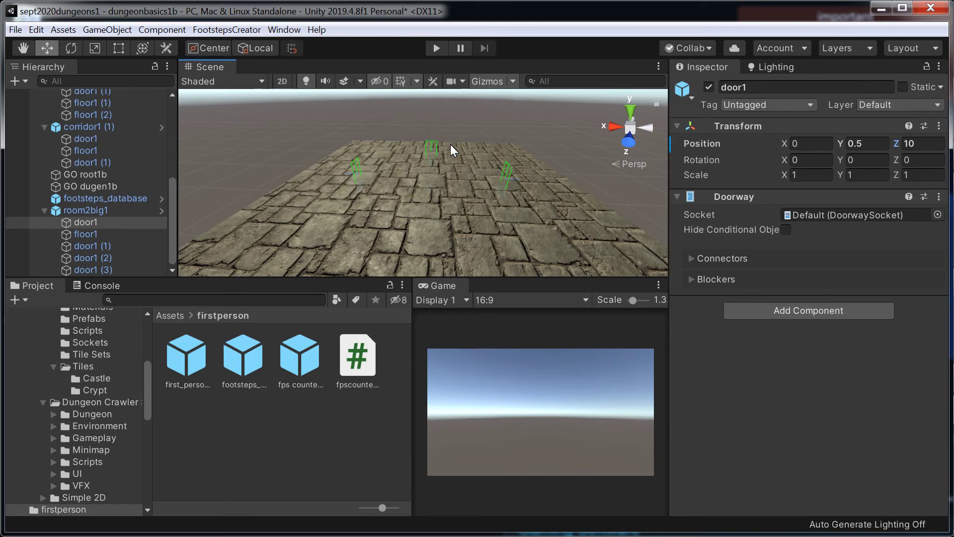
pyautogui.click(356, 164)
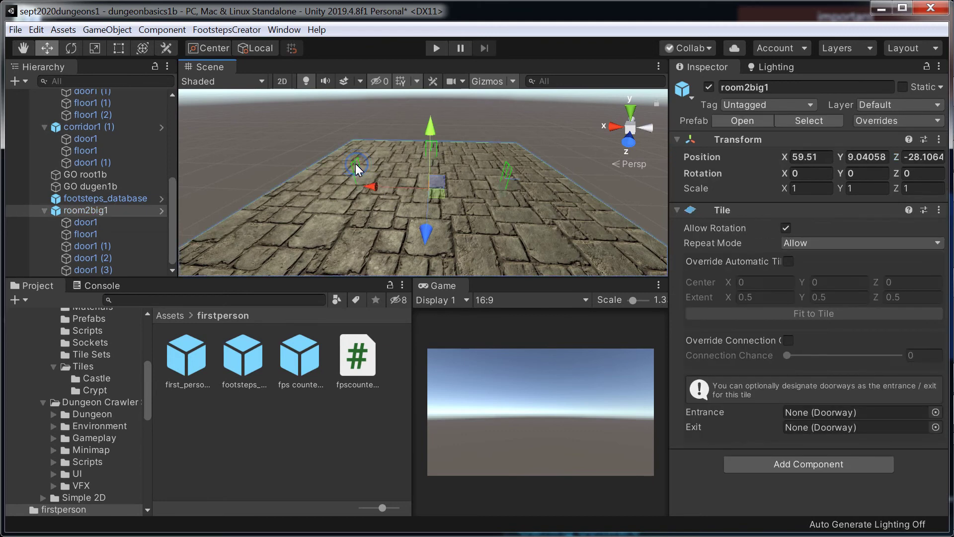
pyautogui.click(356, 163)
pyautogui.click(356, 163)
pyautogui.moveTo(380, 167); pyautogui.dragTo(395, 194, button='middle')
pyautogui.moveTo(338, 189); pyautogui.dragTo(279, 186)
pyautogui.click(822, 143)
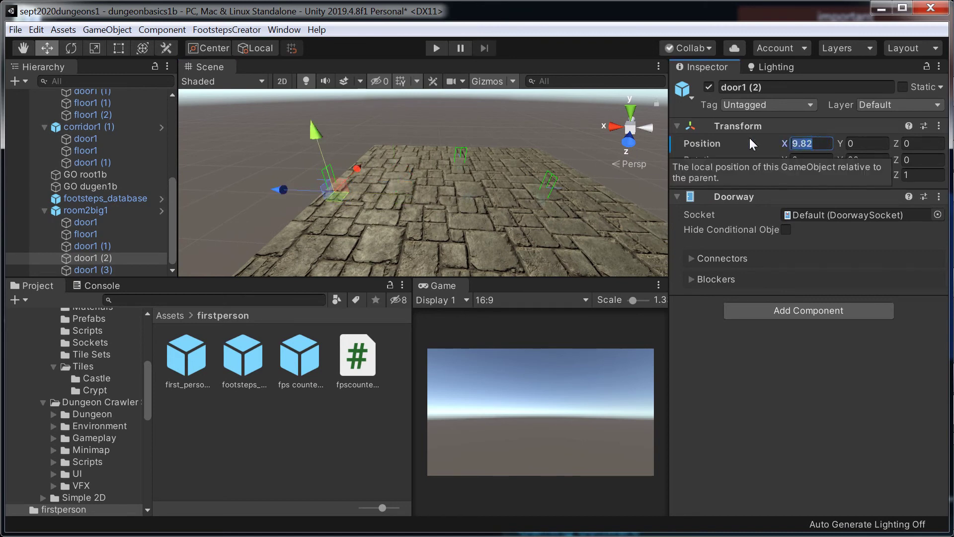
pyautogui.write('10')
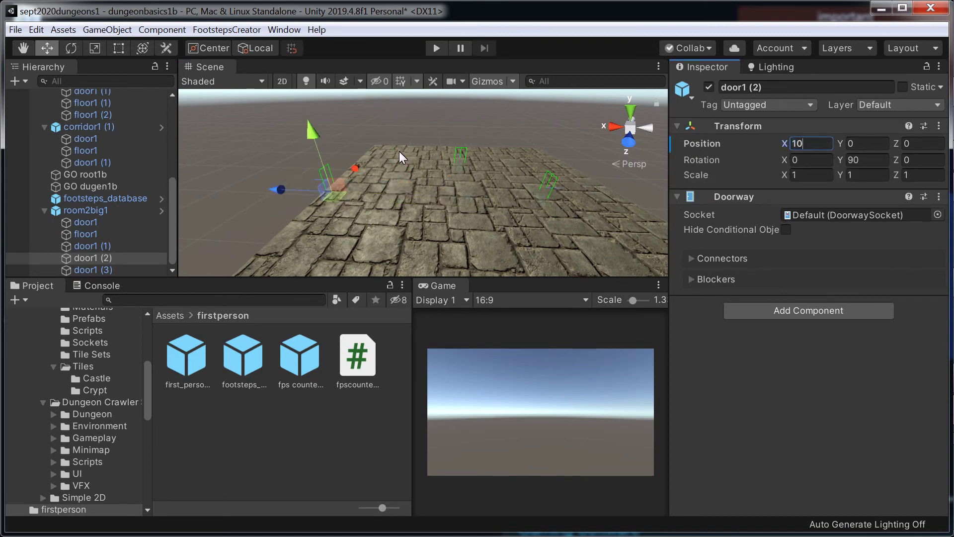
pyautogui.click(858, 143)
pyautogui.write('.5')
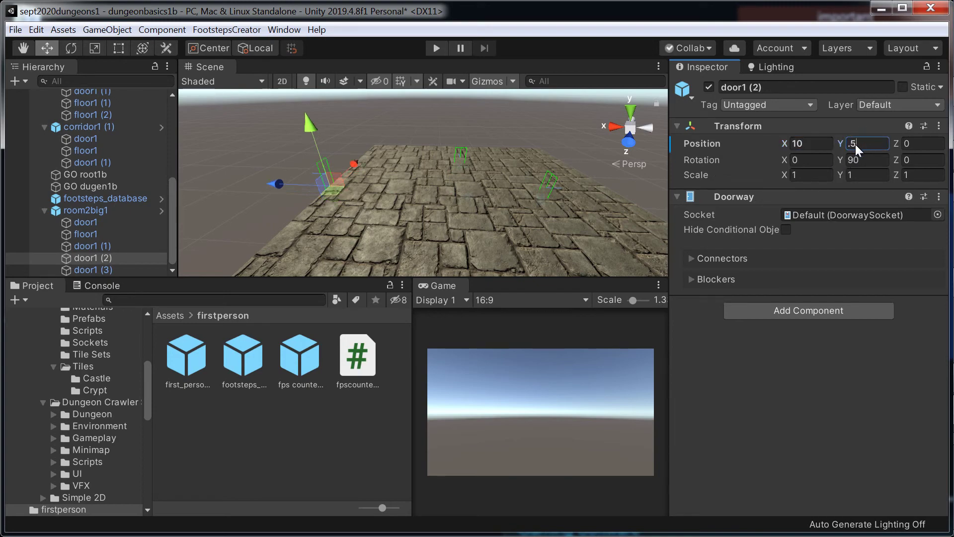
# - Move room2big1's door1 (1) to the far edge of the floor at Z -10, Y 0.5
pyautogui.click(551, 178)
pyautogui.click(555, 175)
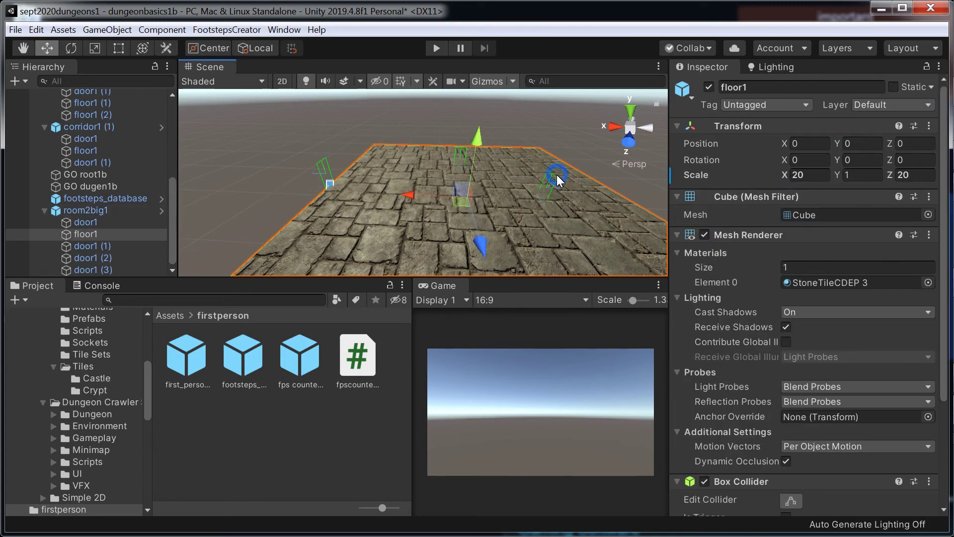
pyautogui.moveTo(568, 183); pyautogui.dragTo(270, 188, button='middle')
pyautogui.scroll(4, 573, 188)
pyautogui.click(379, 177)
pyautogui.scroll(-3, 380, 197)
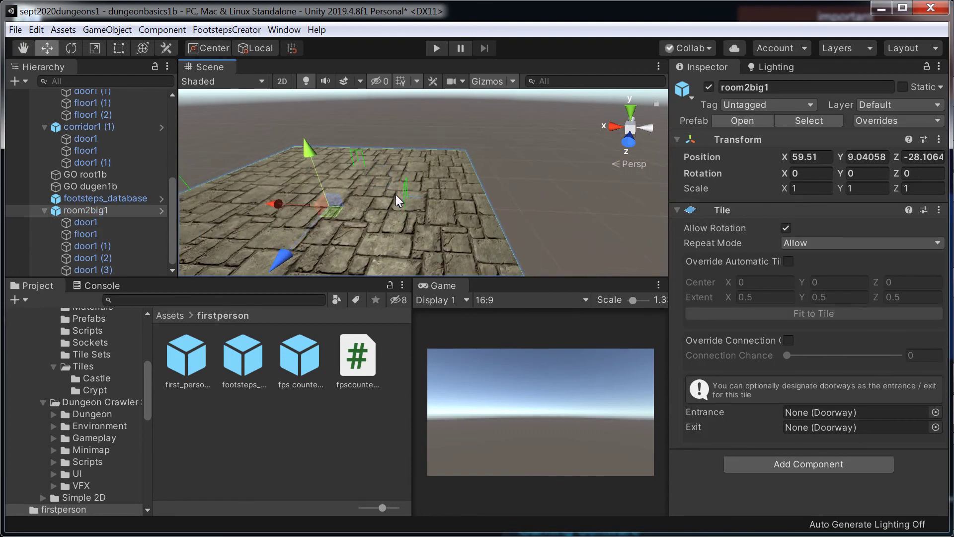
pyautogui.click(98, 223)
pyautogui.click(100, 233)
pyautogui.click(102, 246)
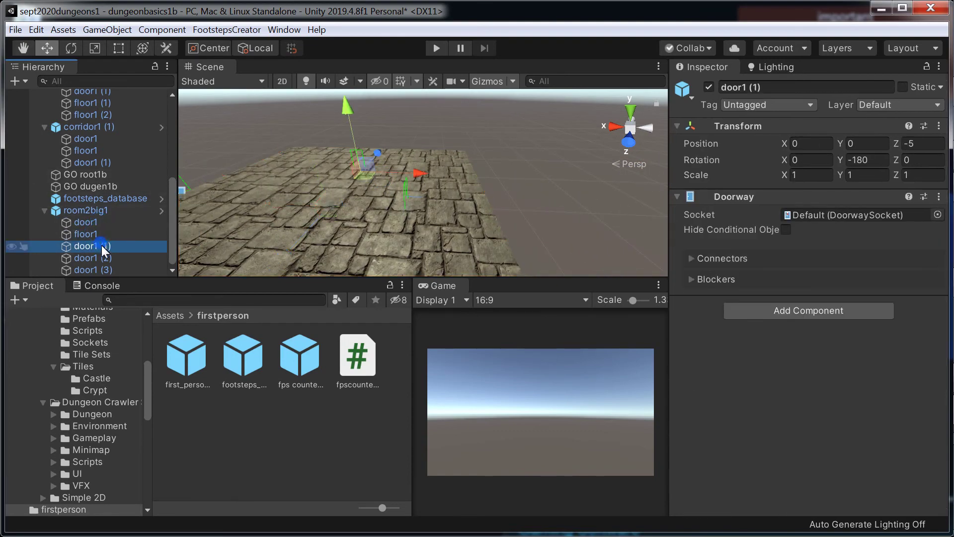
pyautogui.moveTo(382, 143); pyautogui.dragTo(409, 117)
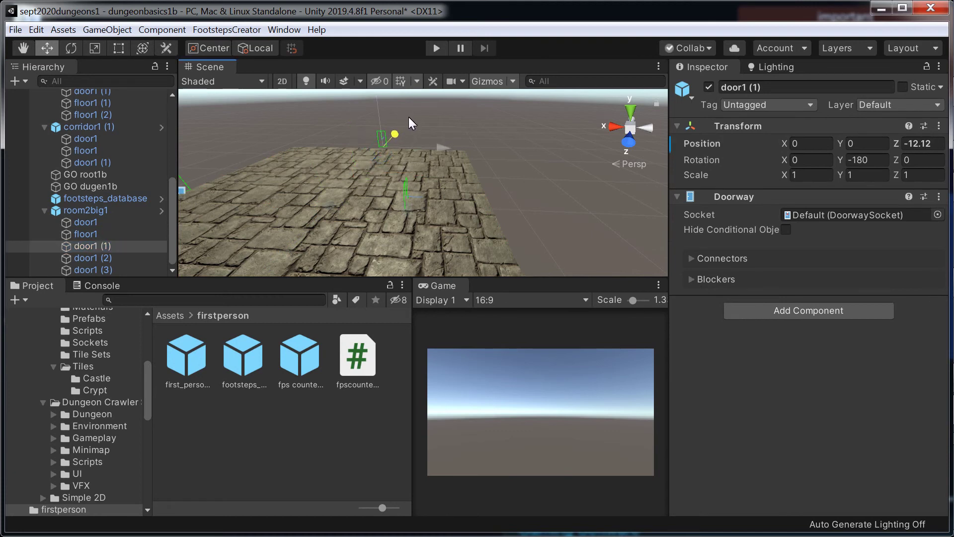
pyautogui.click(918, 144)
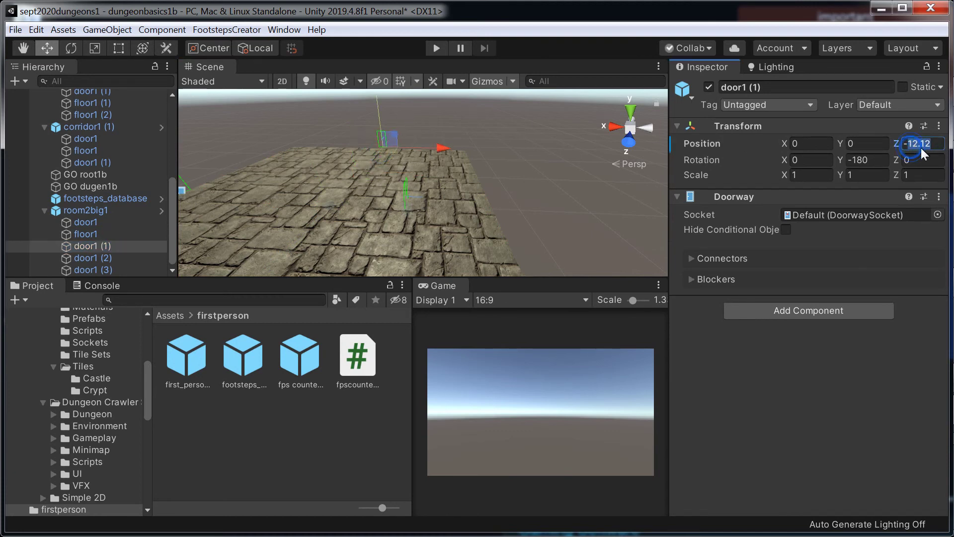
pyautogui.write('-10')
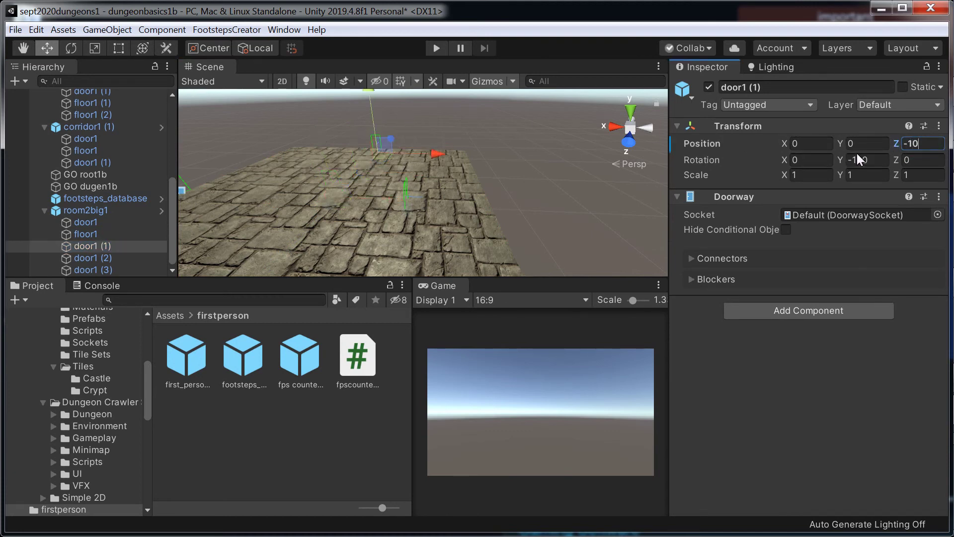
pyautogui.click(867, 145)
pyautogui.write('.5')
# - Move room2big1's door1 (3) to the remaining side edge of the floor at X -10, Y 0.5
pyautogui.click(111, 254)
pyautogui.click(105, 269)
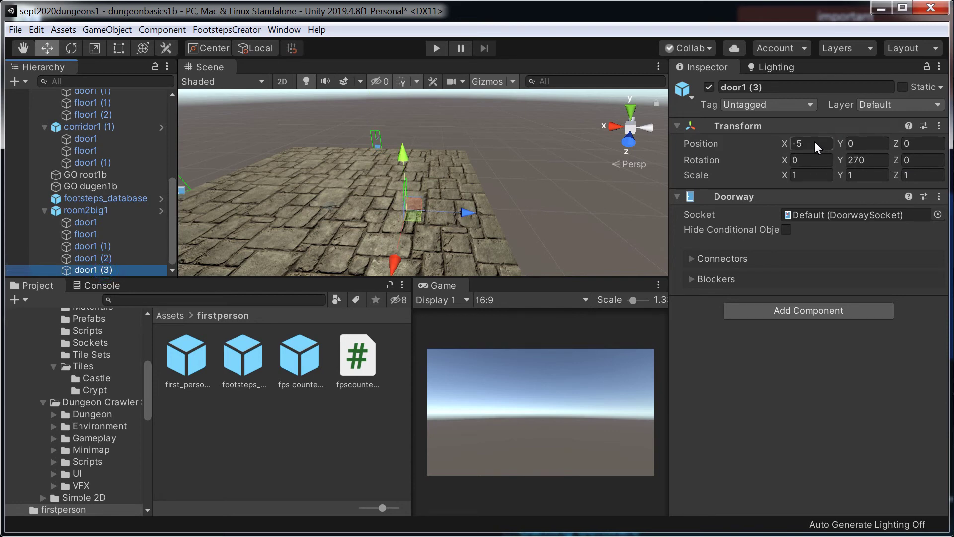
pyautogui.click(800, 143)
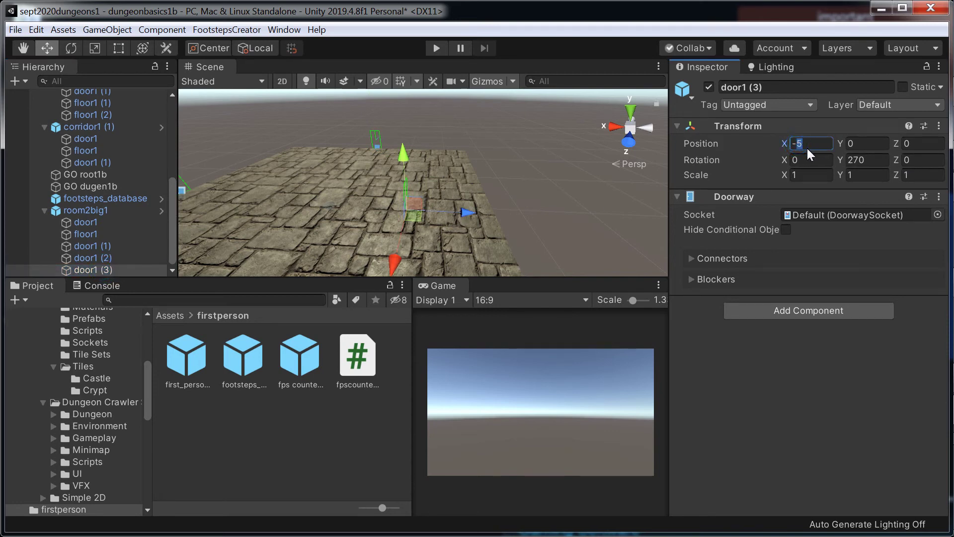
pyautogui.write('-10')
pyautogui.click(863, 144)
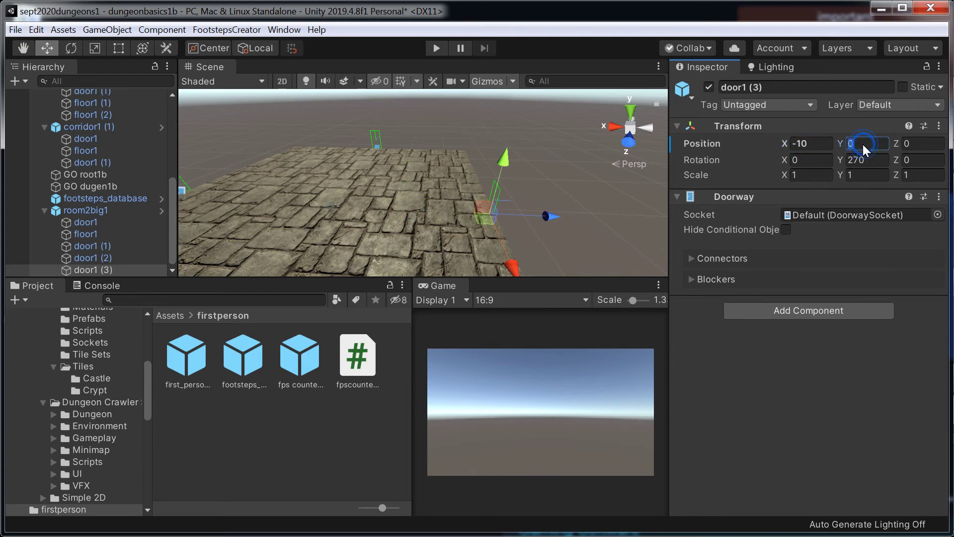
pyautogui.write('.5')
pyautogui.scroll(-3, 442, 196)
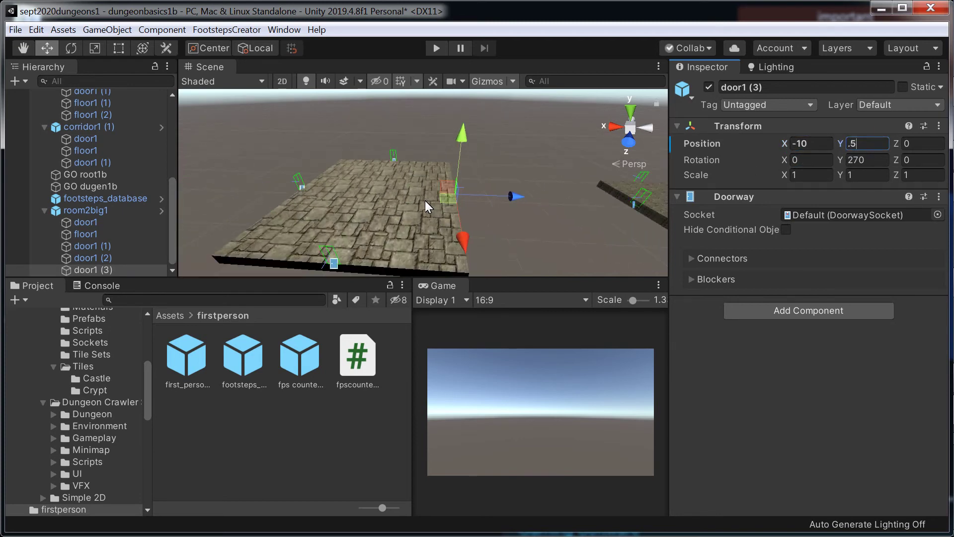
# - Save room2big1 as a new original prefab in the basics1b asset folder
pyautogui.moveTo(425, 201); pyautogui.dragTo(467, 184, button='middle')
pyautogui.scroll(4, 480, 168)
pyautogui.click(478, 165)
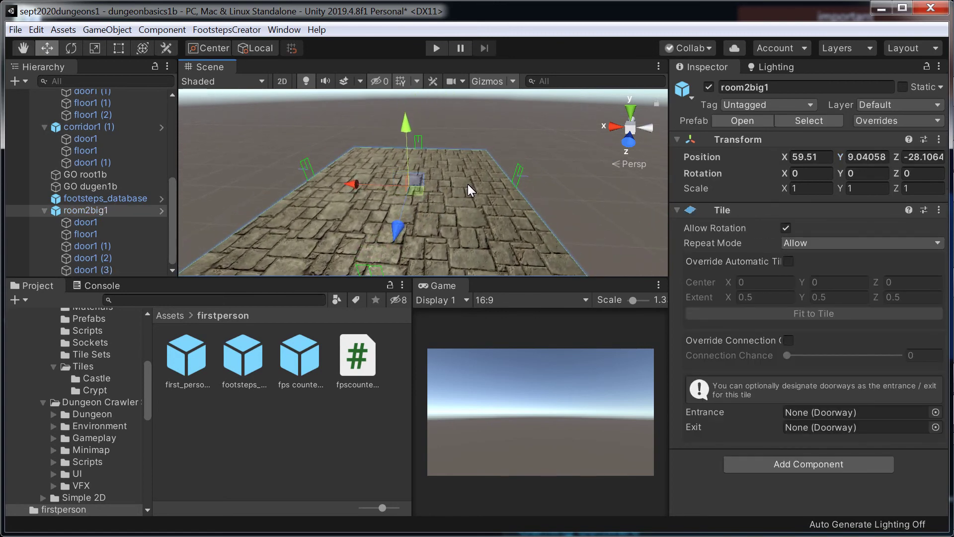
pyautogui.click(167, 316)
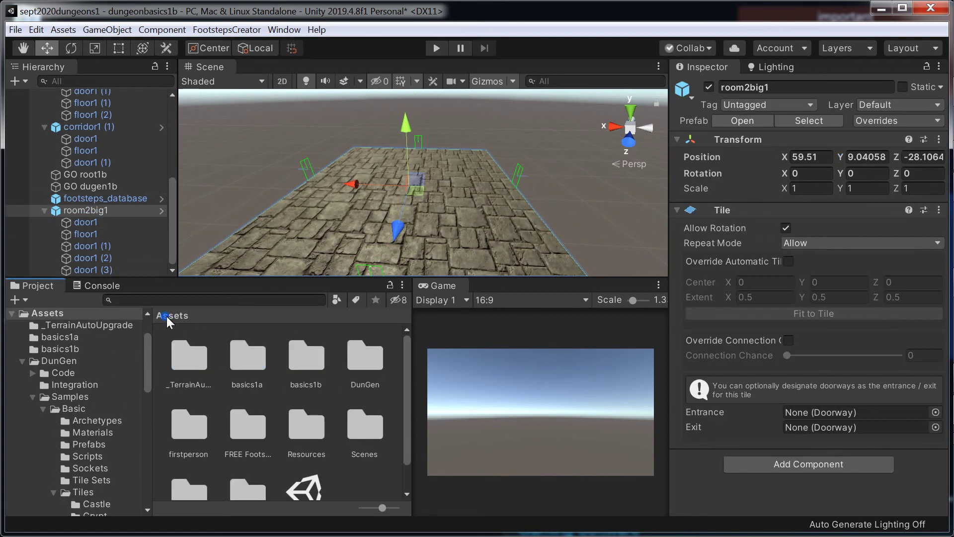
pyautogui.doubleClick(309, 360)
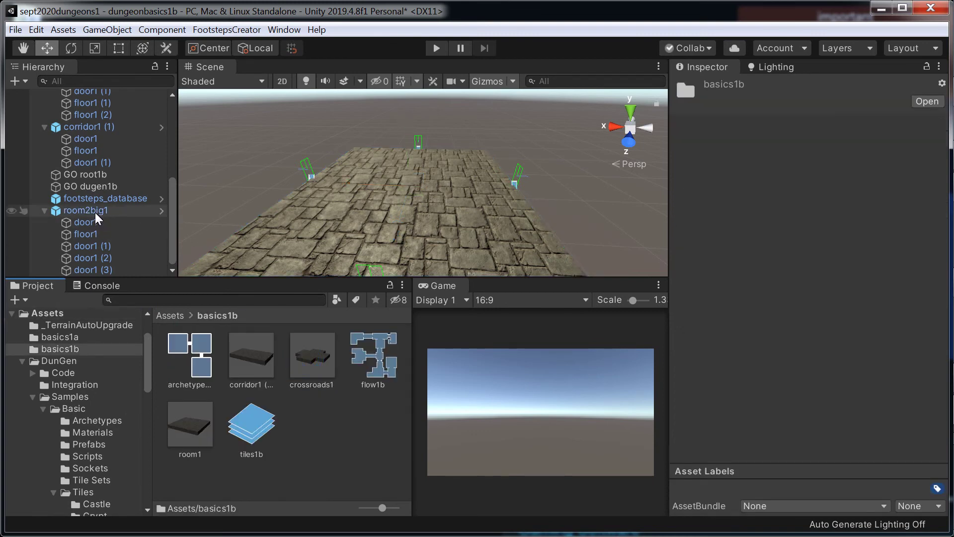
pyautogui.moveTo(321, 418); pyautogui.dragTo(322, 417)
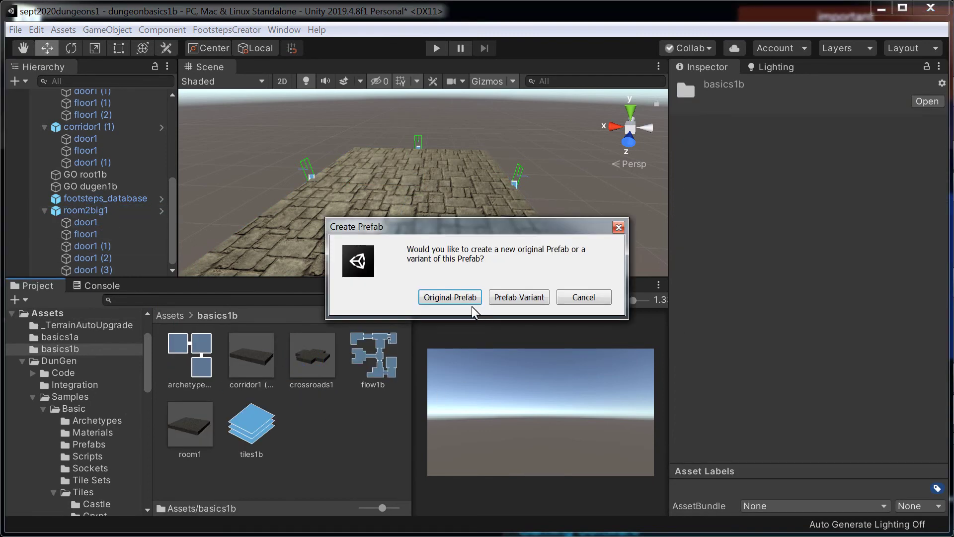
pyautogui.click(453, 298)
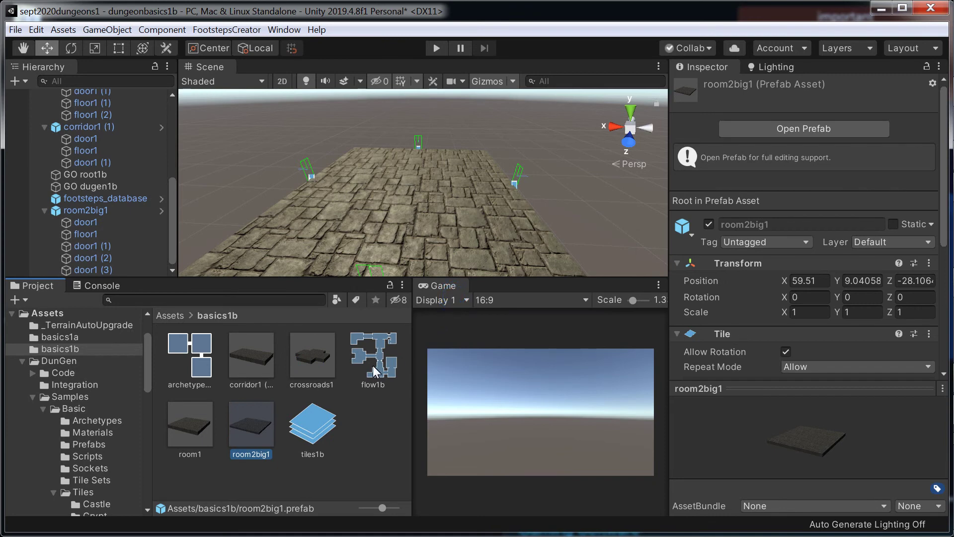
# - Add the room2big1 prefab as a fourth tile in the tiles1b tile set and run the scene to test it
pyautogui.click(322, 428)
pyautogui.click(753, 252)
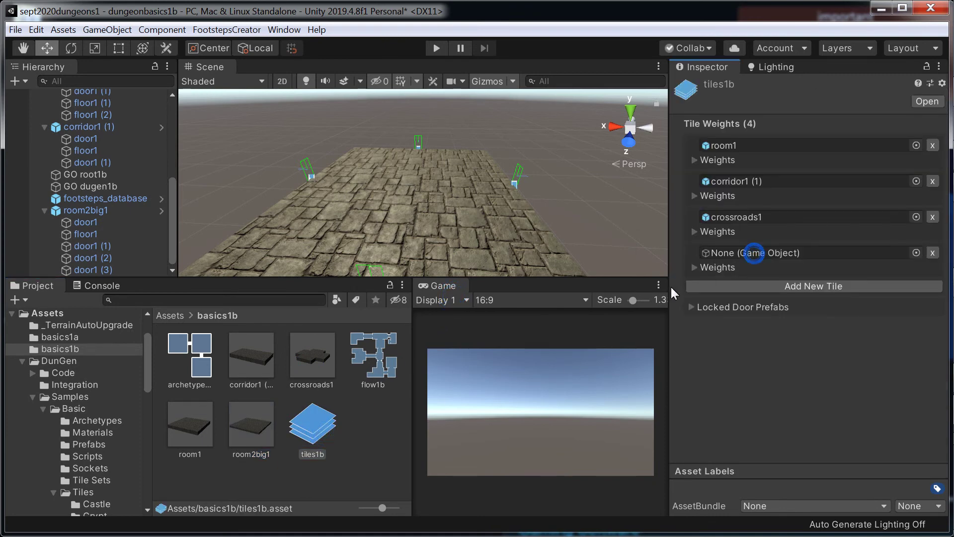
pyautogui.moveTo(773, 254); pyautogui.dragTo(771, 255)
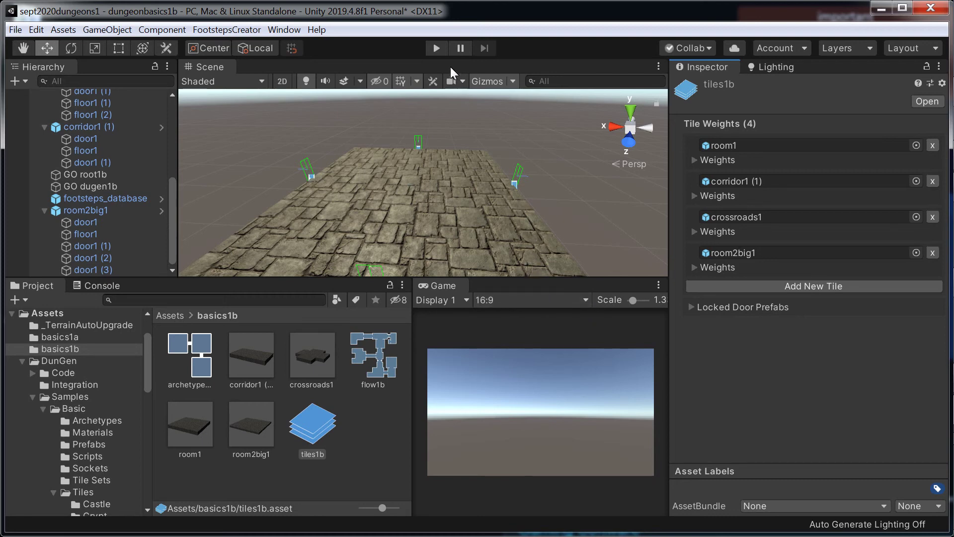
pyautogui.click(436, 48)
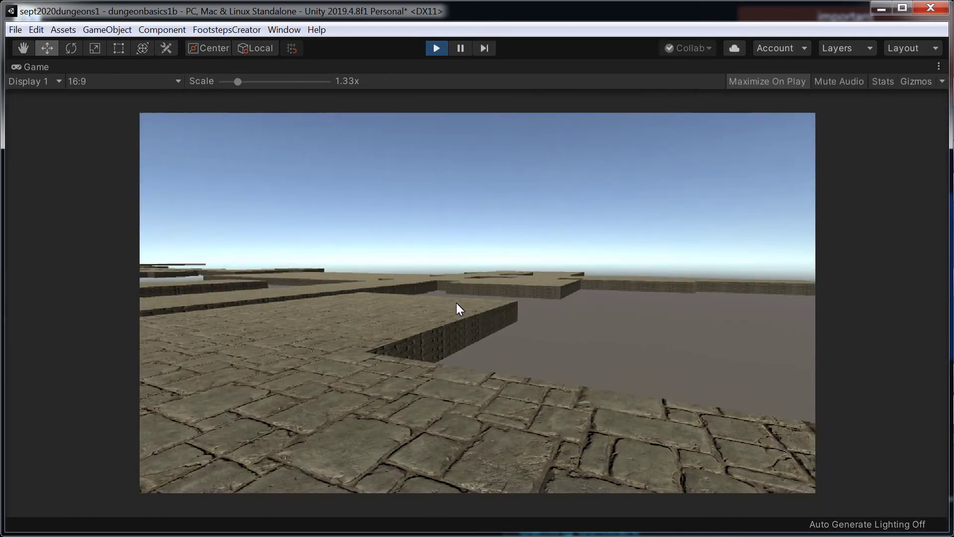
# - Walk through the generated dungeon to examine how the larger room tile connects, and stop the play test
pyautogui.press('w')
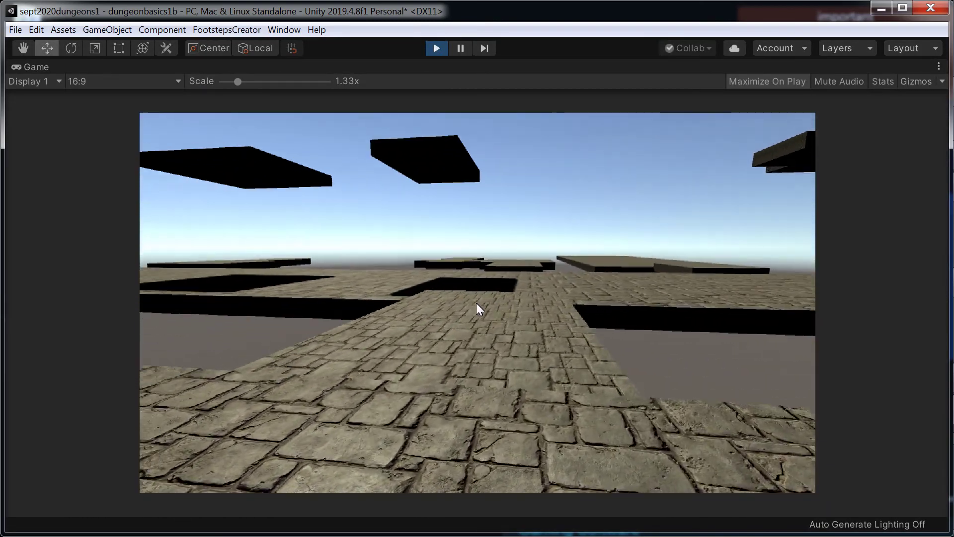
pyautogui.press('w')
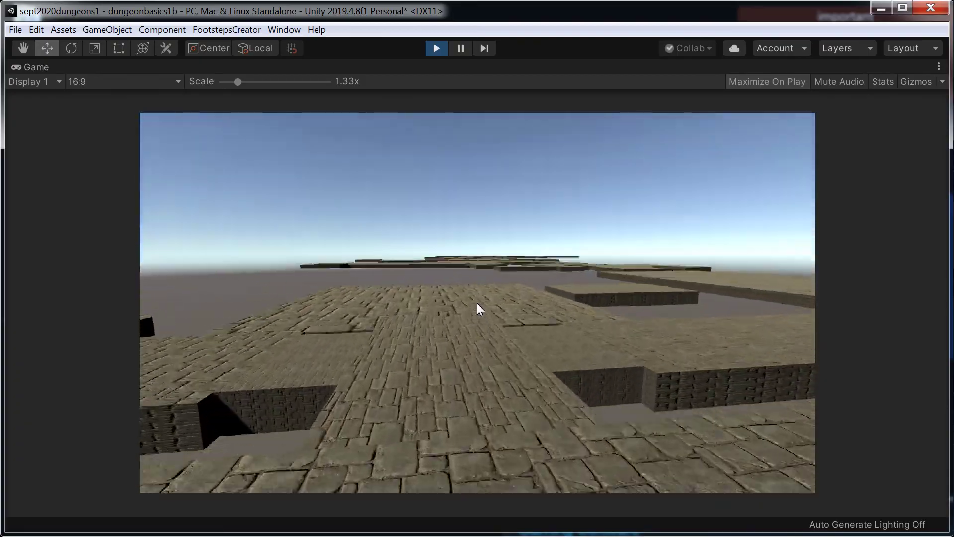
pyautogui.press('w')
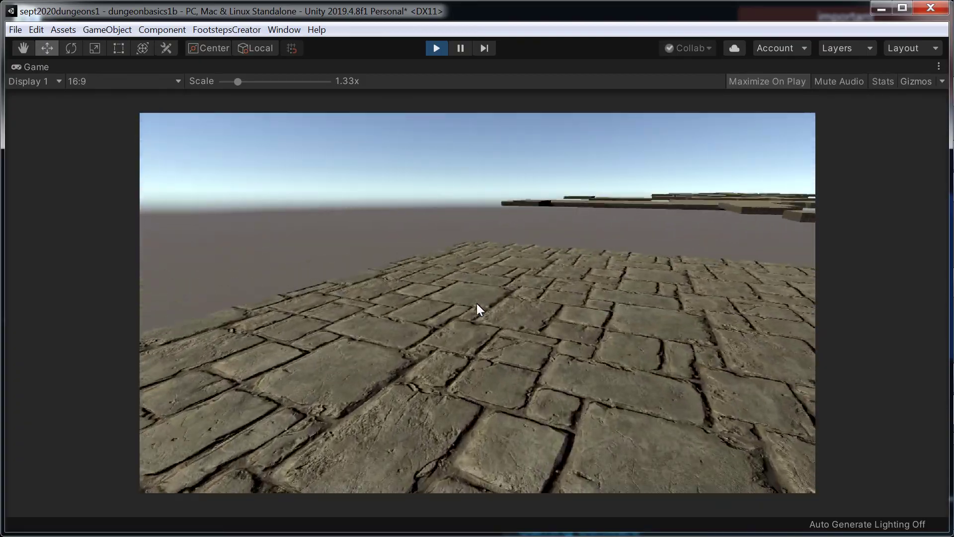
pyautogui.press('w')
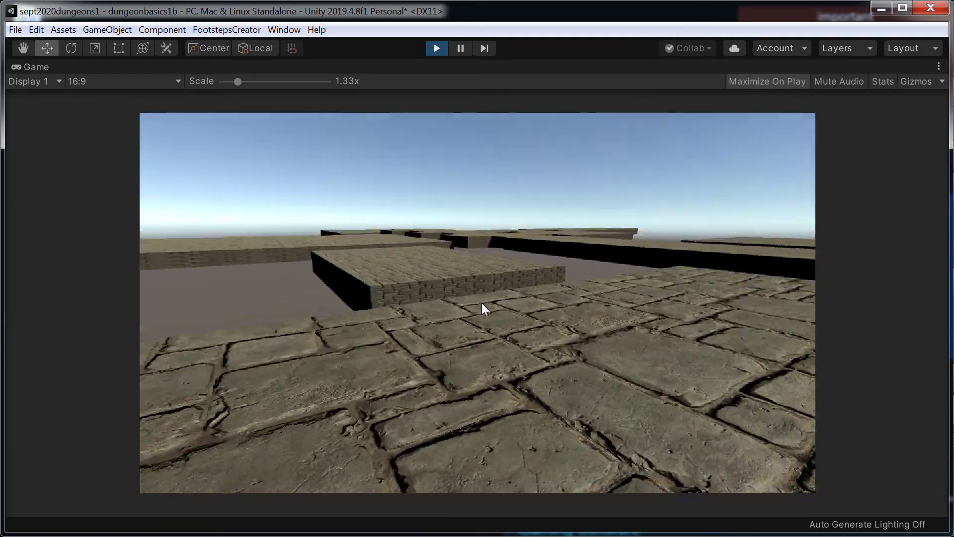
pyautogui.press('w')
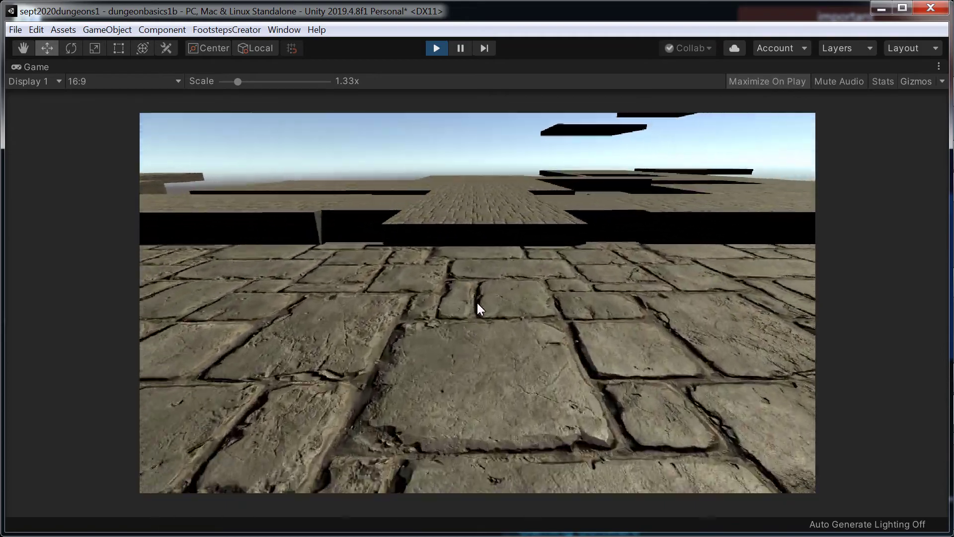
pyautogui.press('w')
pyautogui.hotkey('ctrl', 'p')
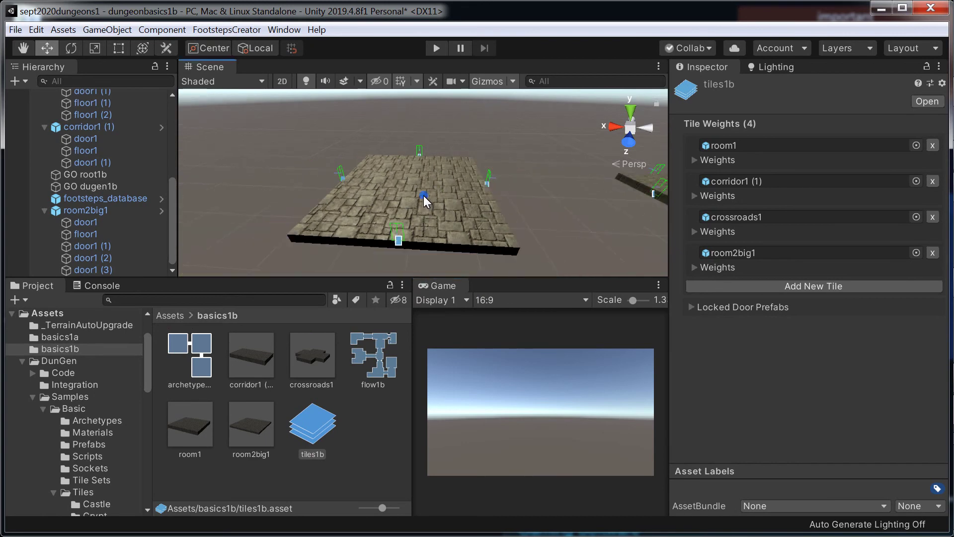
# - Locate the StoneTileCDEP 3 material used by room2big1's floor1 and duplicate it as StoneTileCDEP 4
pyautogui.click(424, 195)
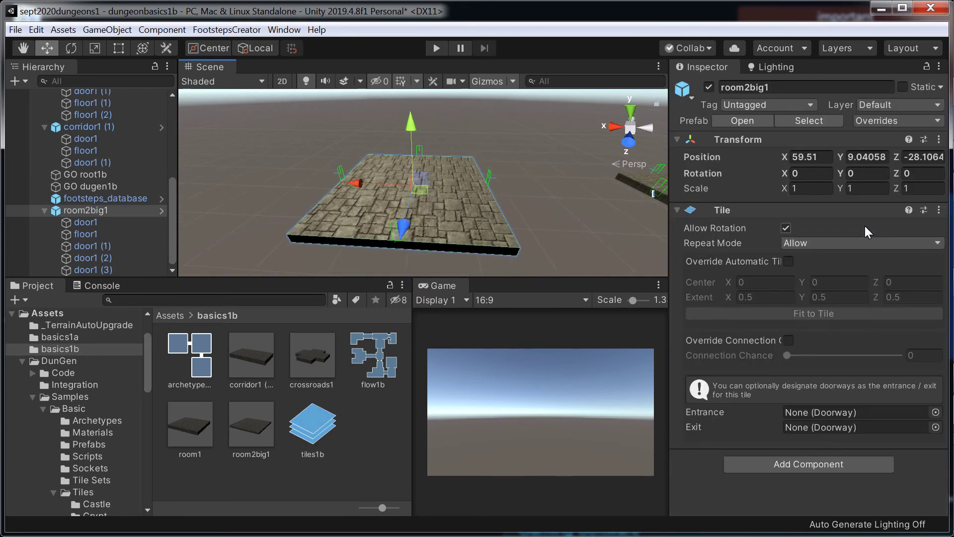
pyautogui.click(459, 208)
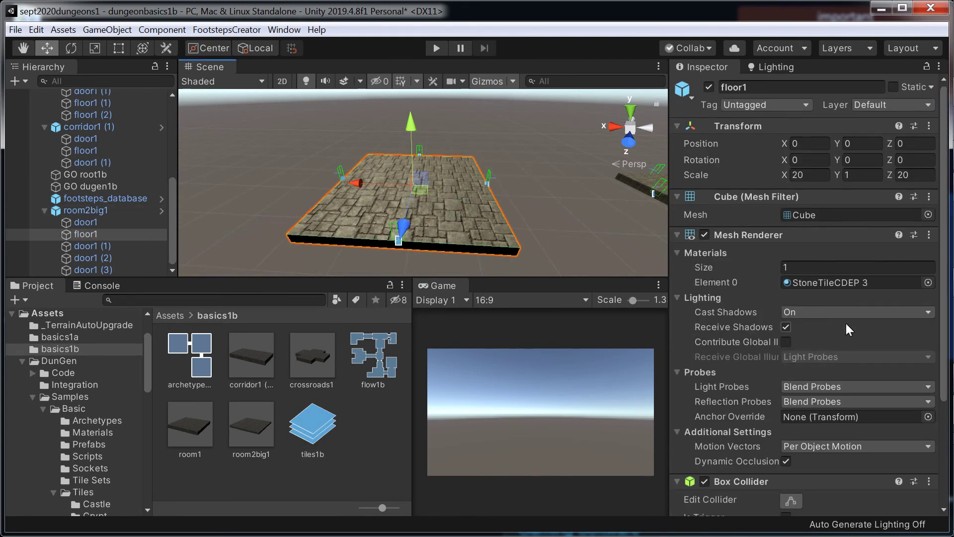
pyautogui.click(876, 281)
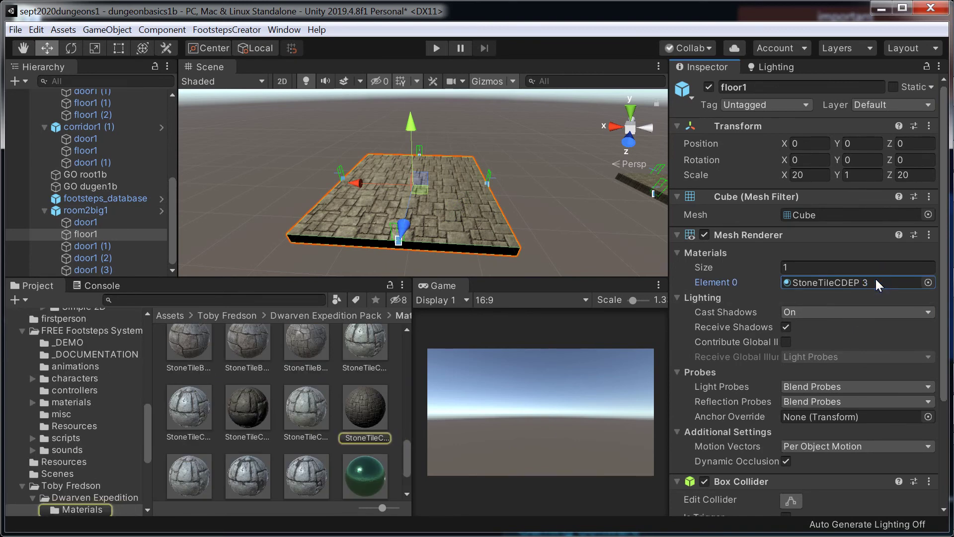
pyautogui.click(370, 410)
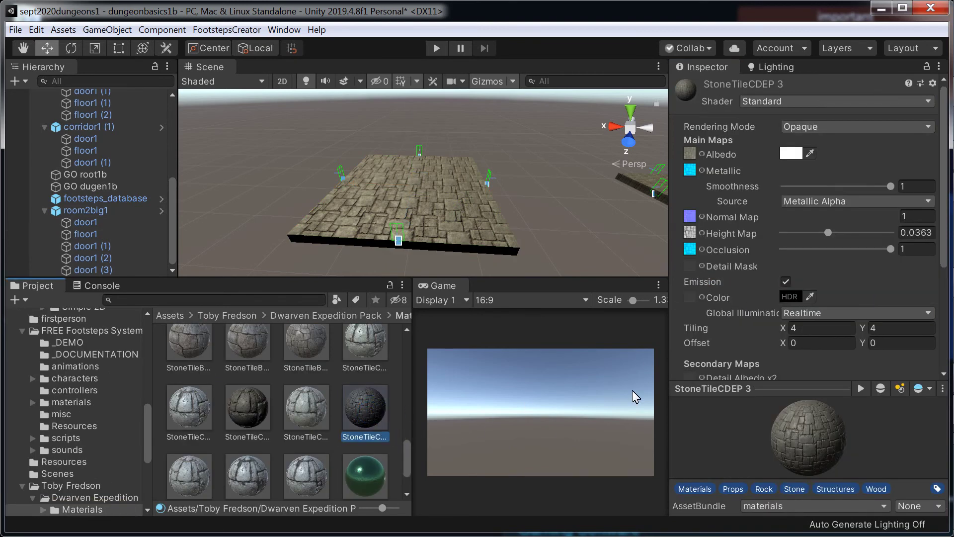
pyautogui.click(805, 329)
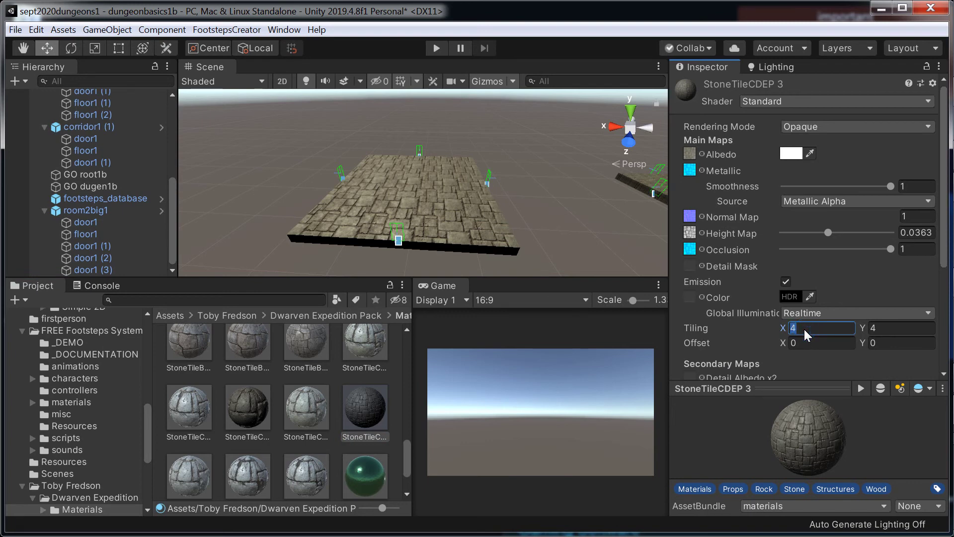
pyautogui.click(364, 406)
pyautogui.hotkey('ctrl', 'd')
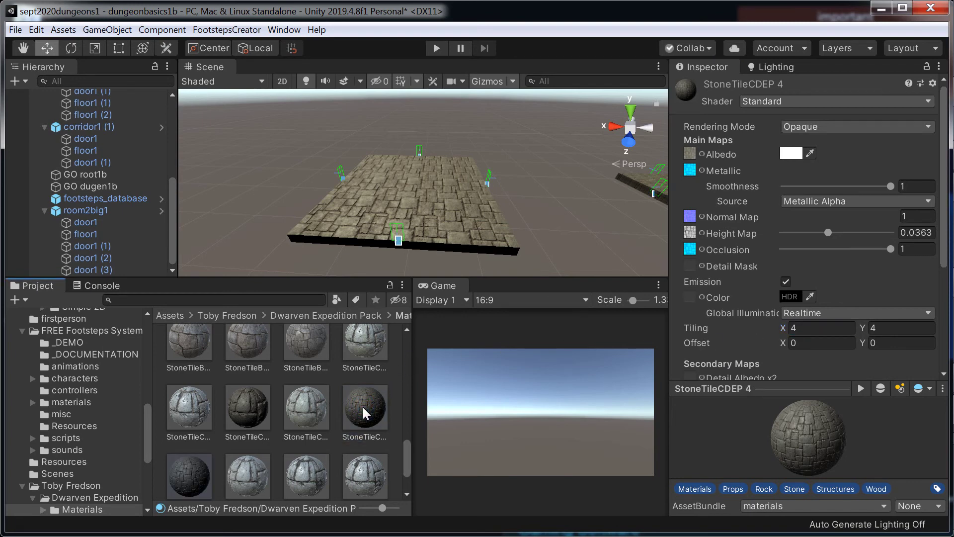
pyautogui.click(183, 472)
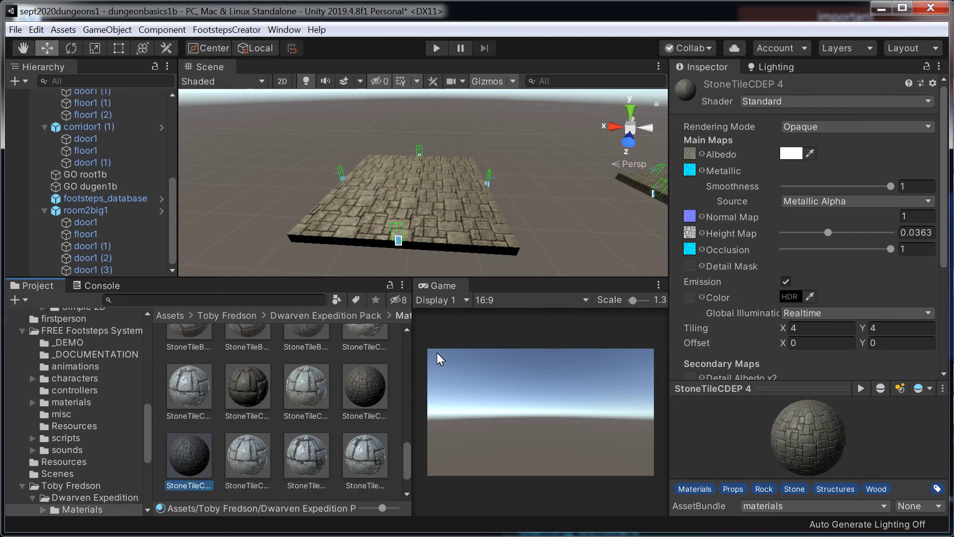
# - Assign the StoneTileCDEP 4 material to room2big1's floor1
pyautogui.click(445, 223)
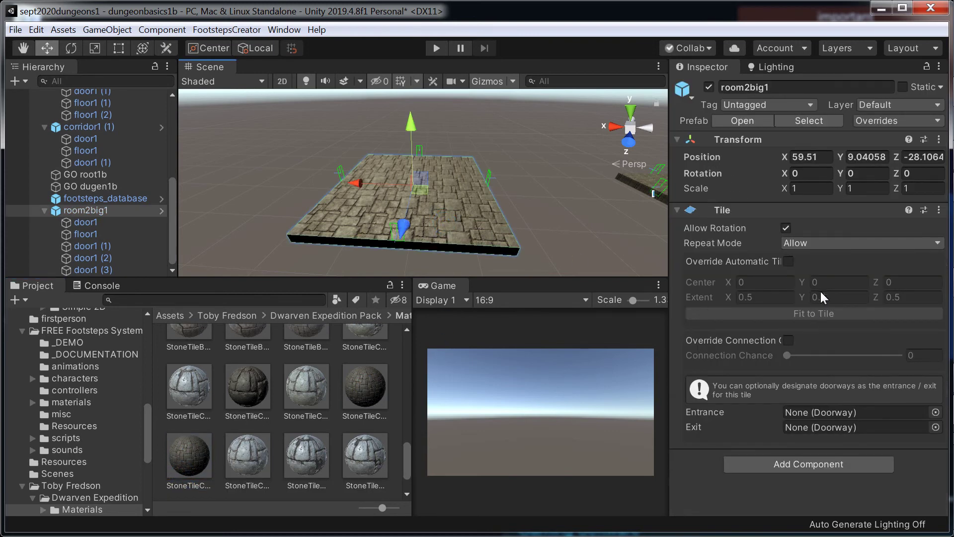
pyautogui.click(455, 198)
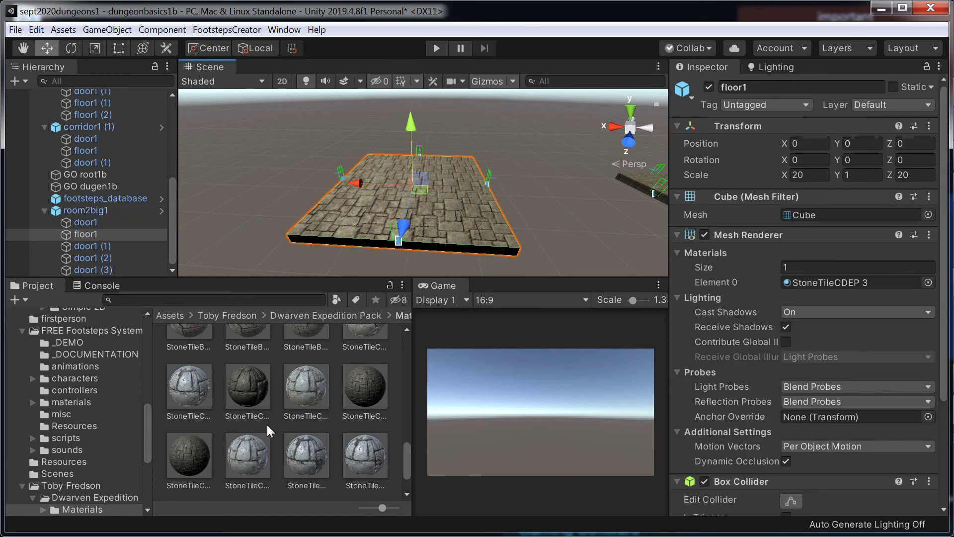
pyautogui.moveTo(185, 458); pyautogui.dragTo(880, 288)
pyautogui.click(450, 206)
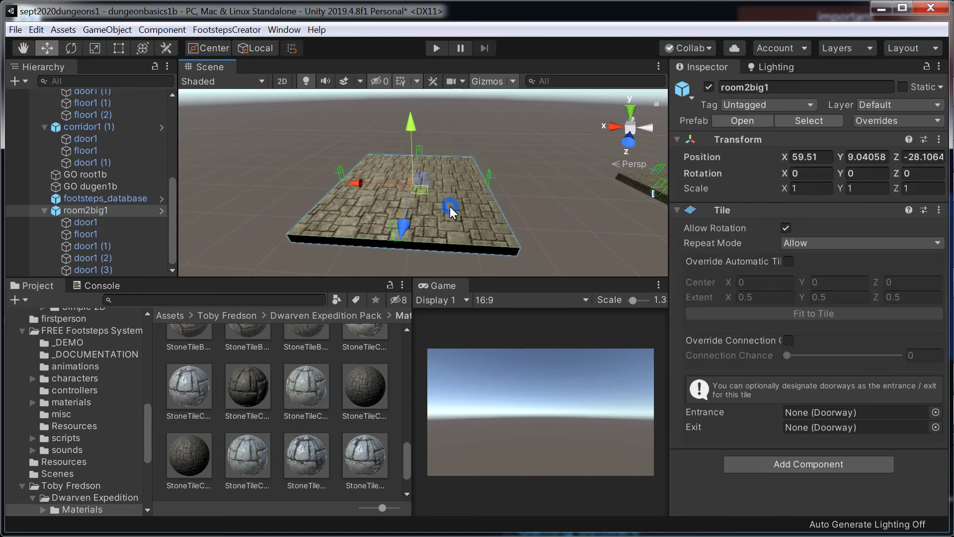
pyautogui.click(192, 448)
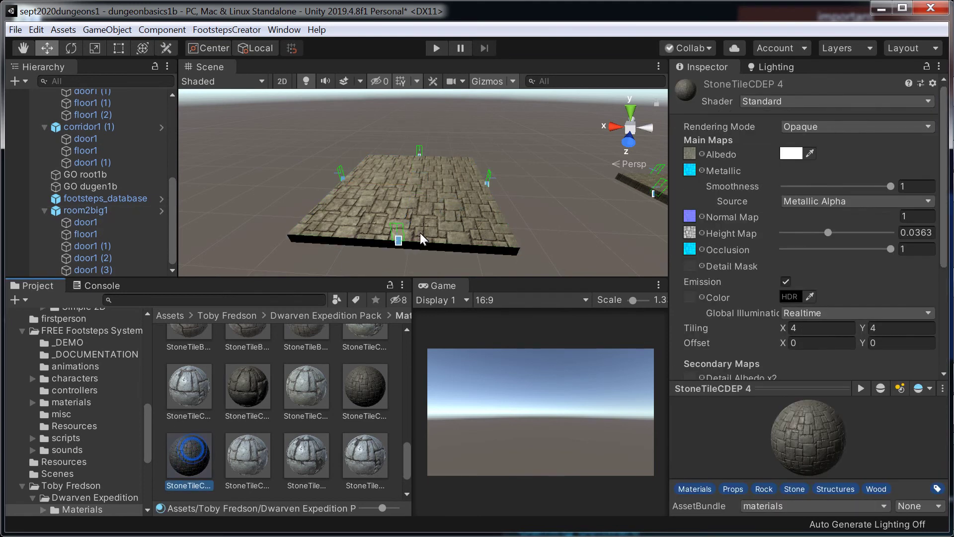
pyautogui.click(444, 206)
pyautogui.click(445, 205)
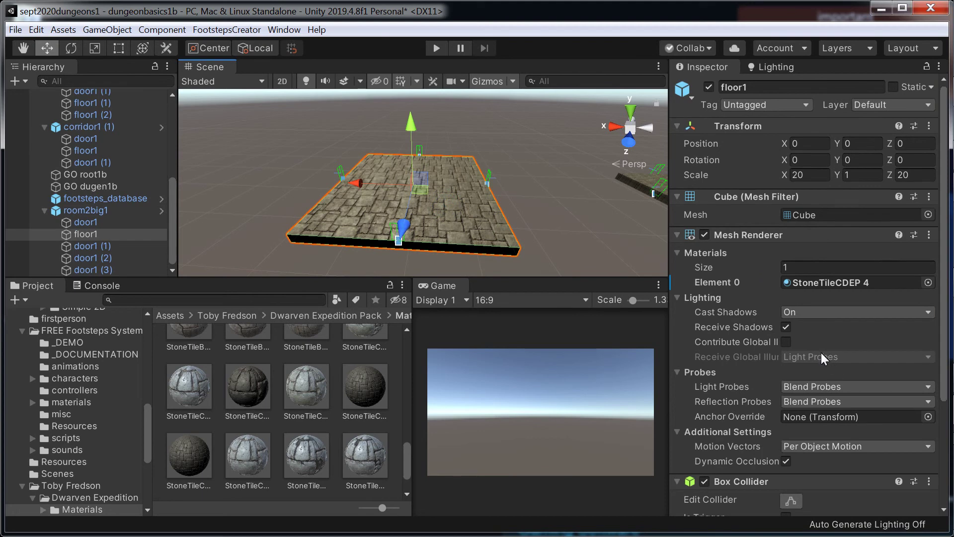
# - Set the StoneTileCDEP 4 material's tiling to X 8 and Y 8
pyautogui.scroll(-5, 820, 352)
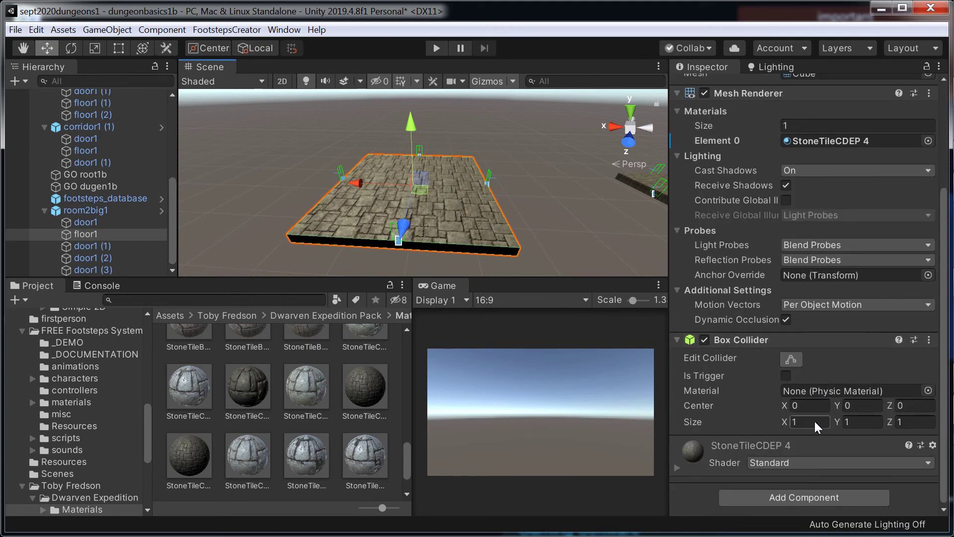
pyautogui.scroll(5, 814, 421)
pyautogui.click(821, 275)
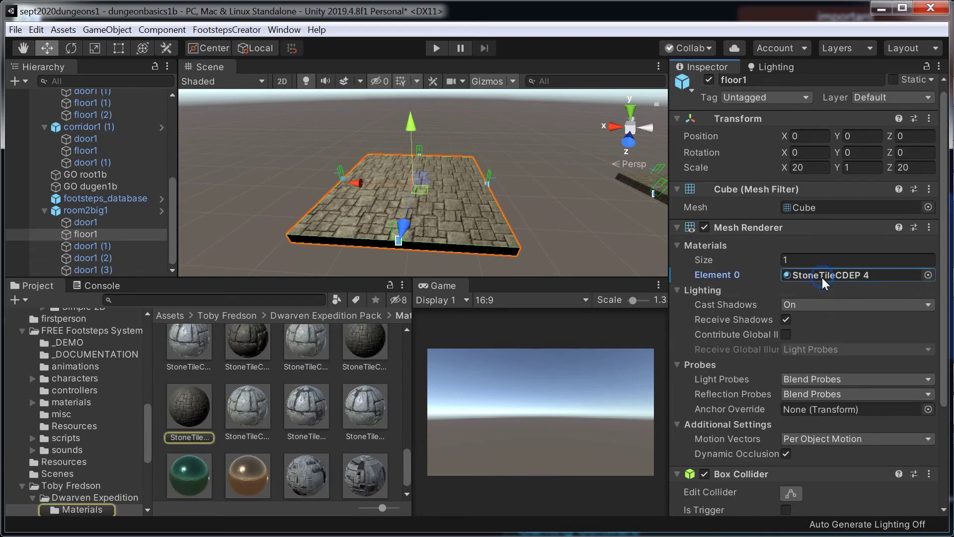
pyautogui.click(188, 405)
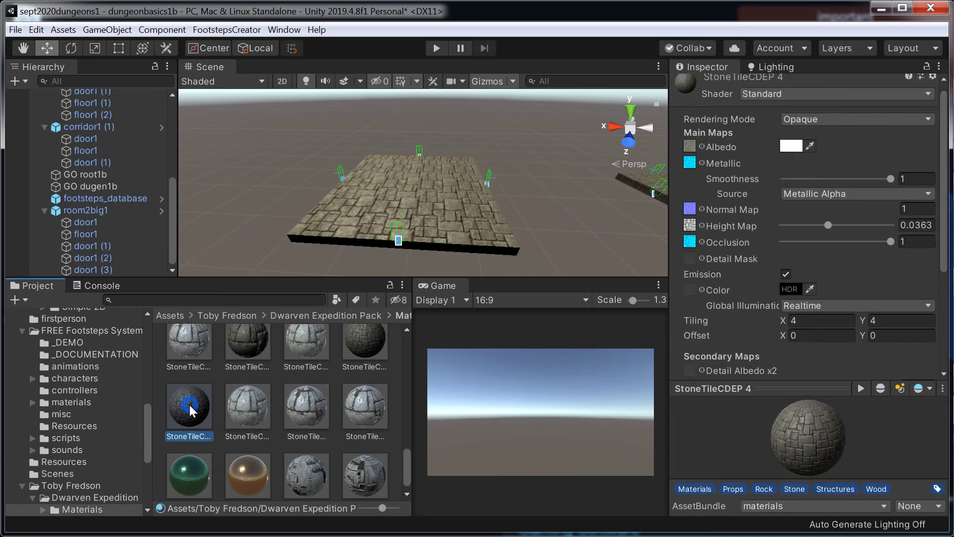
pyautogui.click(806, 320)
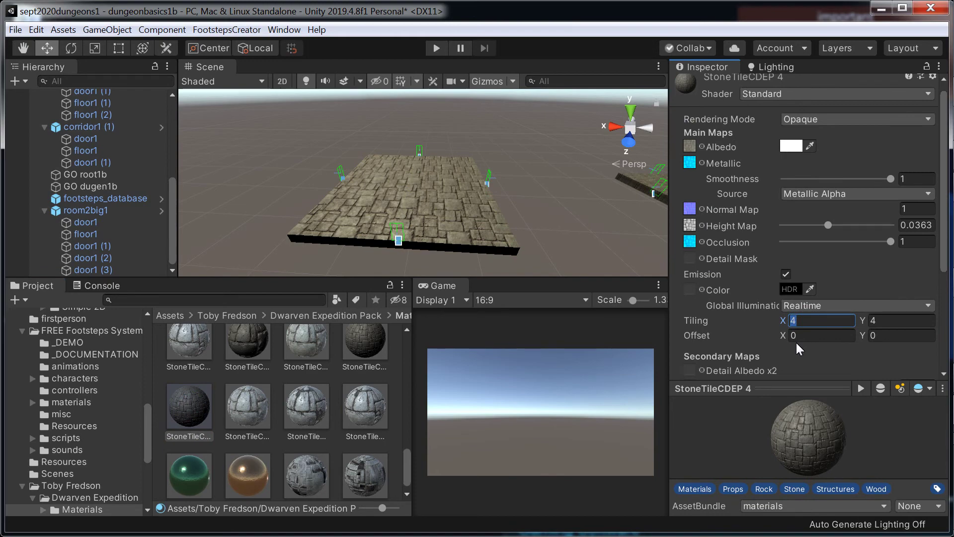
pyautogui.write('8')
pyautogui.click(894, 321)
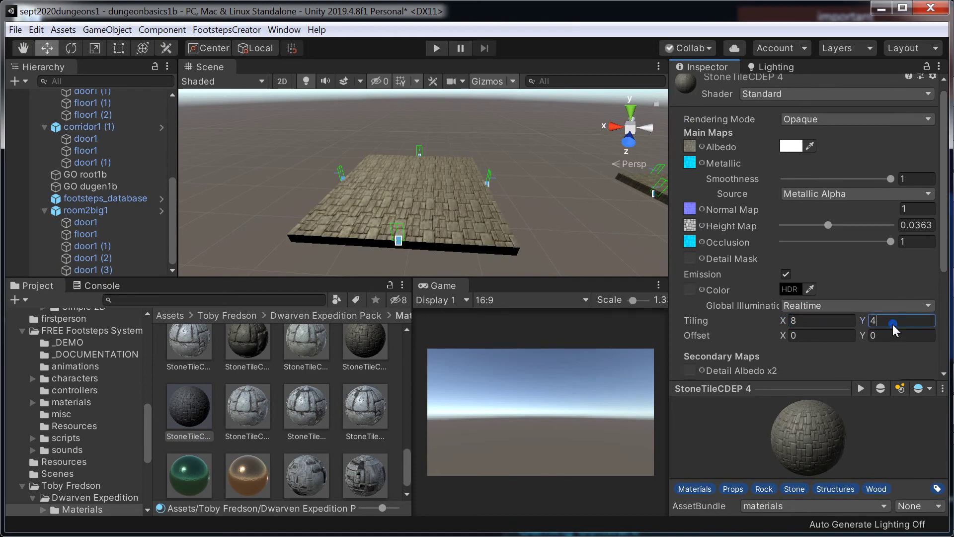
pyautogui.write('8')
pyautogui.scroll(5, 502, 207)
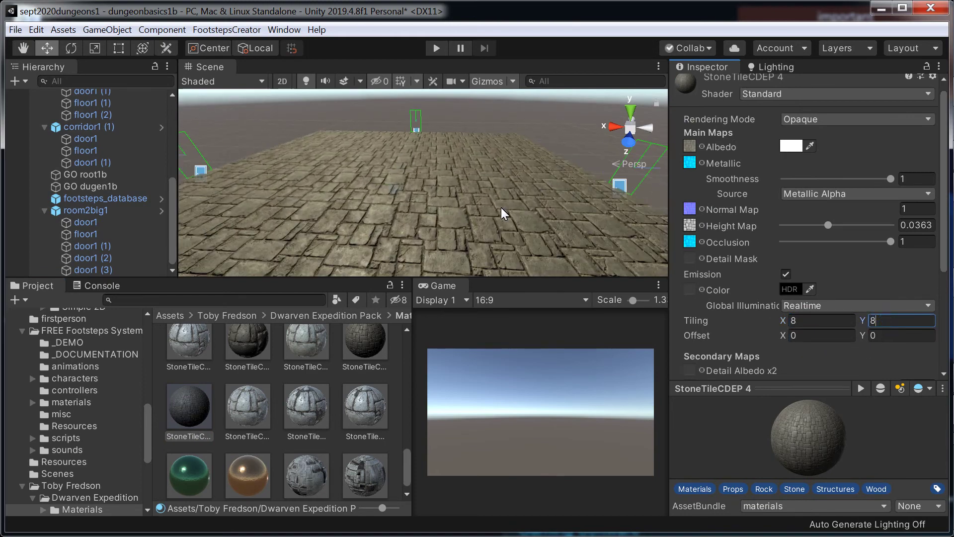
pyautogui.scroll(-5, 492, 196)
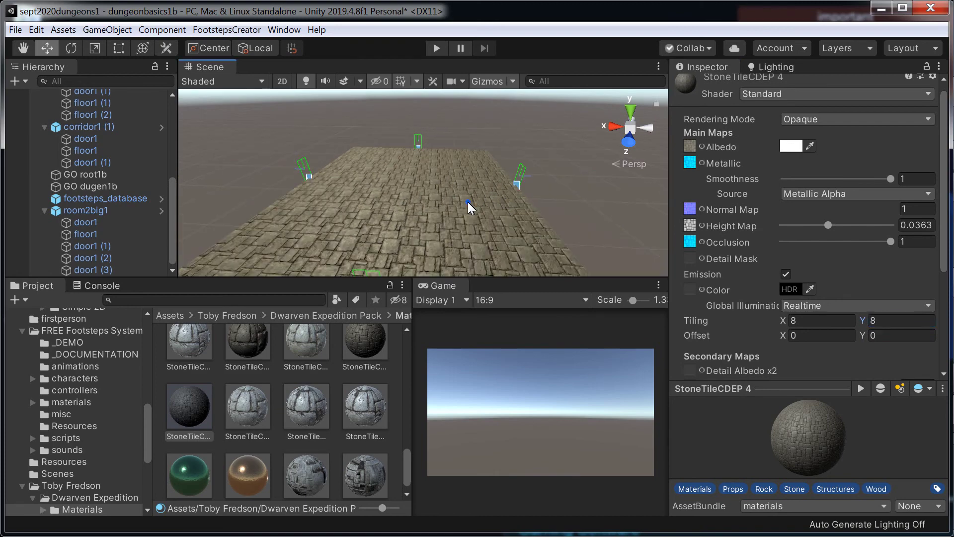
# - Save the scene and return to the top-level Assets folder with room2big1 selected in the scene
pyautogui.click(467, 201)
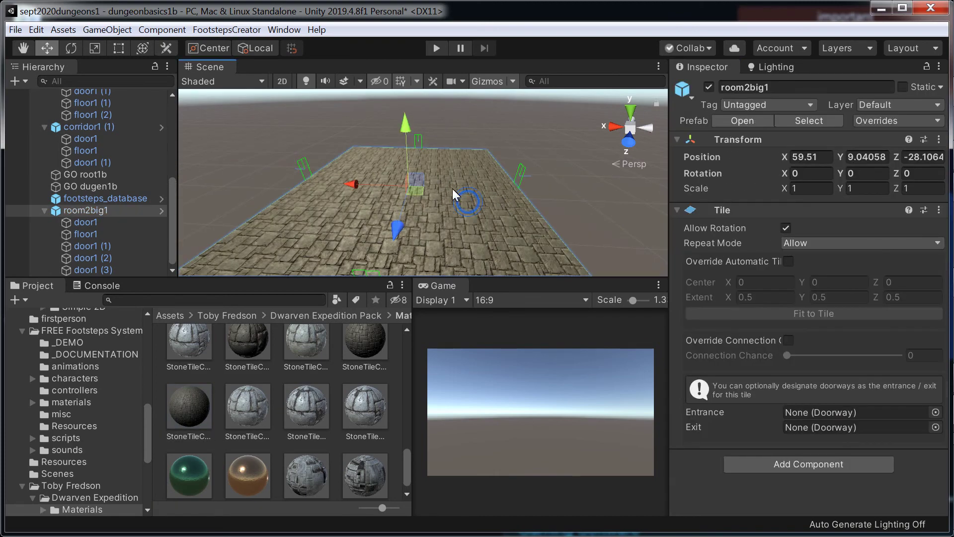
pyautogui.click(15, 29)
pyautogui.click(33, 75)
pyautogui.moveTo(147, 421); pyautogui.dragTo(152, 297)
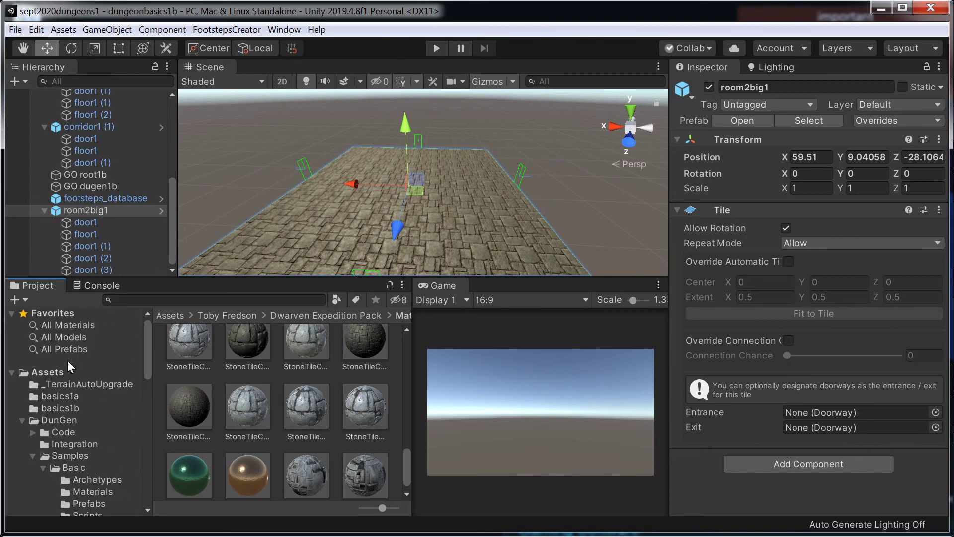
pyautogui.click(56, 372)
pyautogui.click(98, 209)
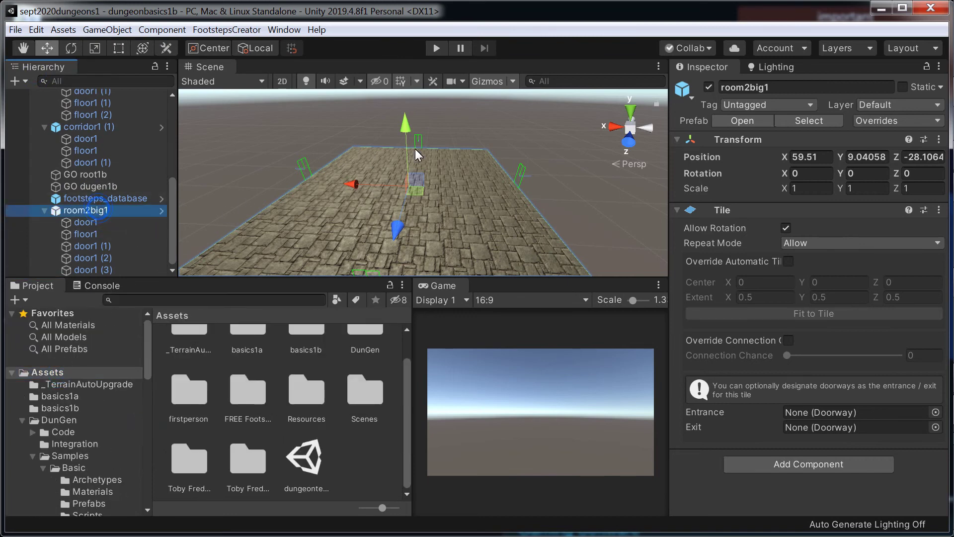
# - Run the scene, walk through the generated dungeon to check the floor textures, and stop the play test
pyautogui.click(438, 47)
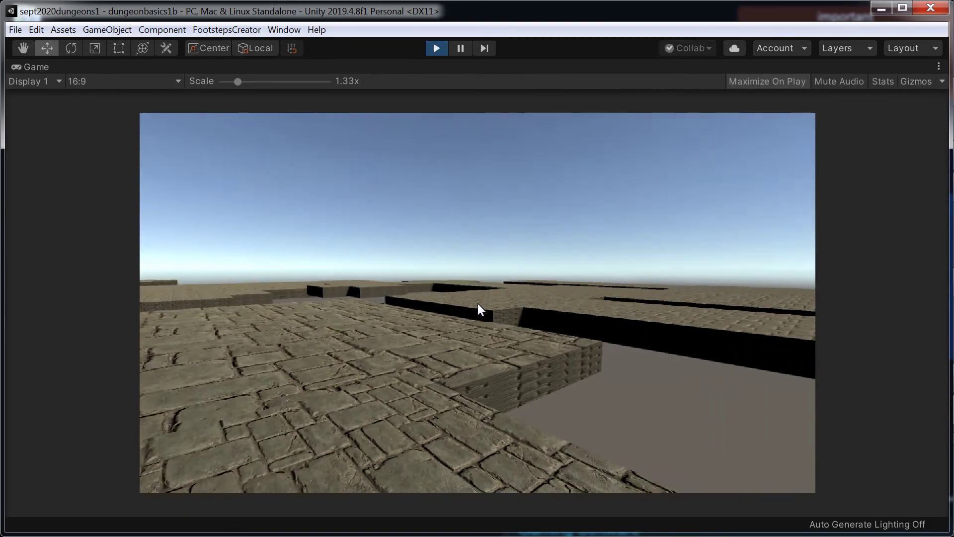
pyautogui.press('w')
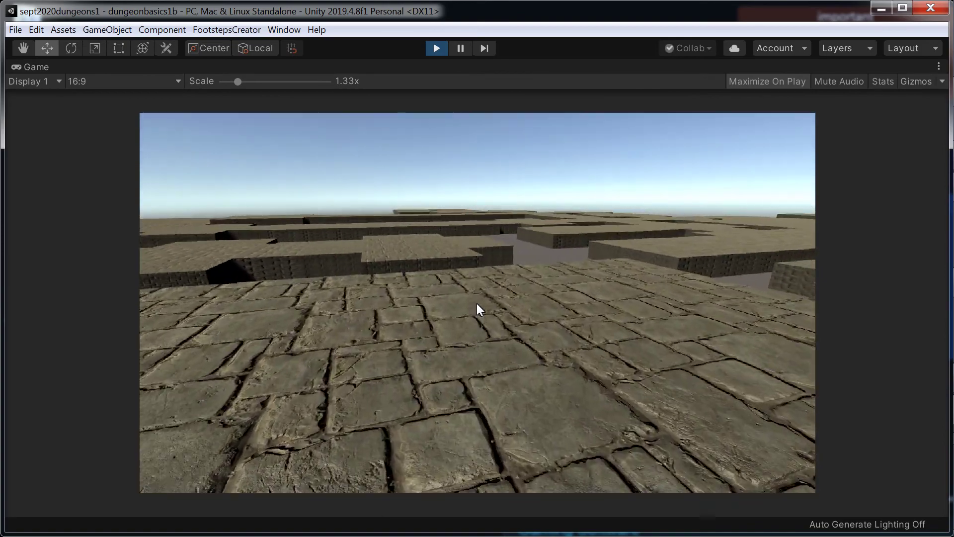
pyautogui.click(436, 48)
# - Delete the old room2big1 prefab from the basics1b folder and save the retextured room2big1 there as a new prefab
pyautogui.scroll(2, 298, 436)
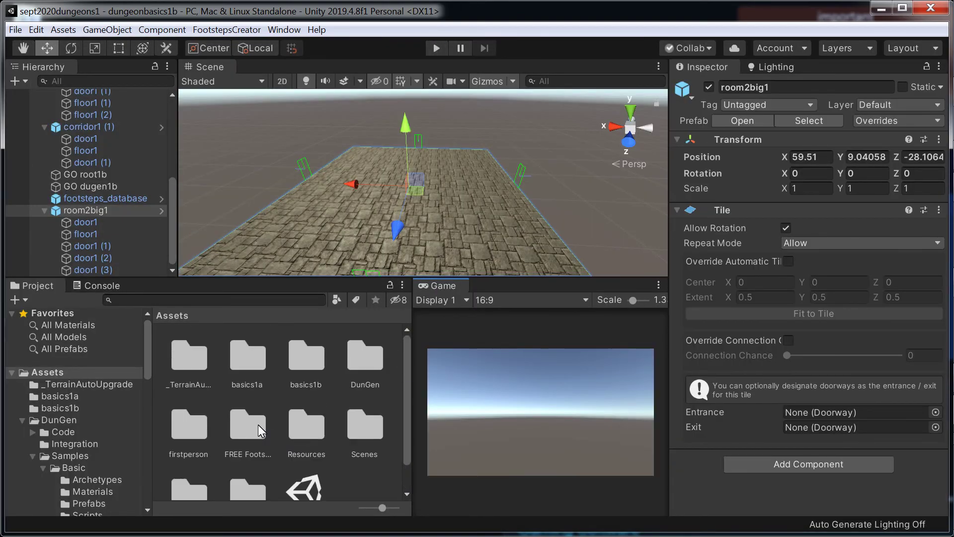
pyautogui.doubleClick(306, 358)
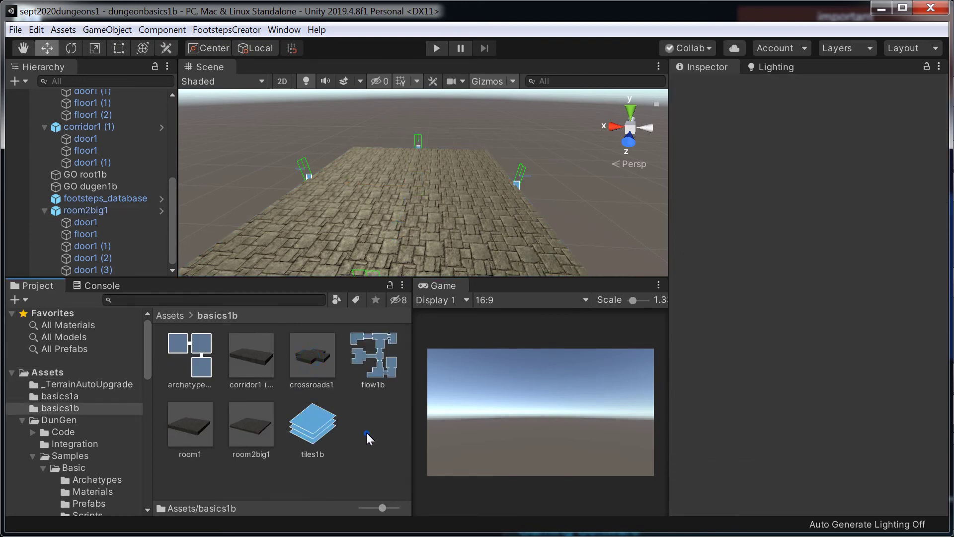
pyautogui.click(259, 427)
pyautogui.press('Delete')
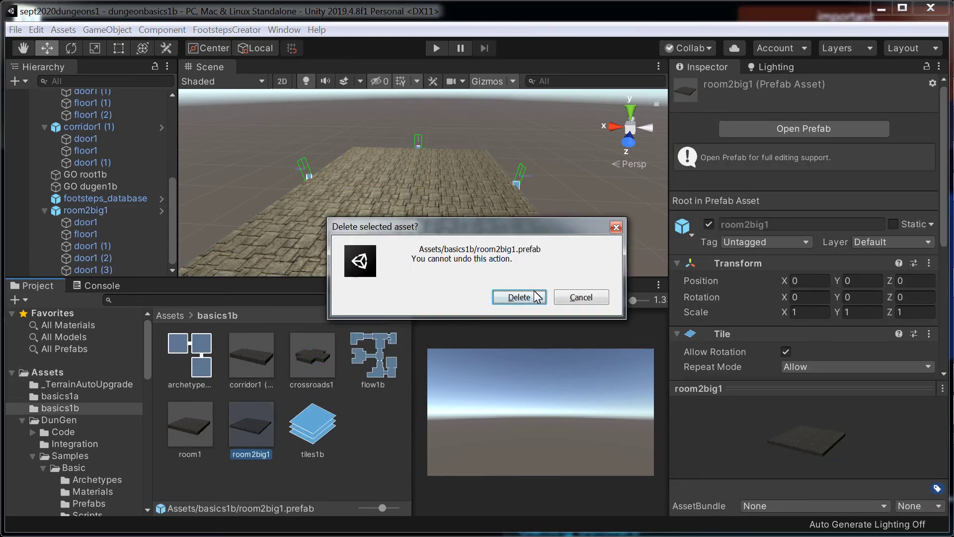
pyautogui.click(519, 296)
pyautogui.moveTo(291, 394); pyautogui.dragTo(314, 423)
# - Add the new room2big1 prefab to the tiles1b tile set and run the scene to test the dungeon
pyautogui.click(323, 429)
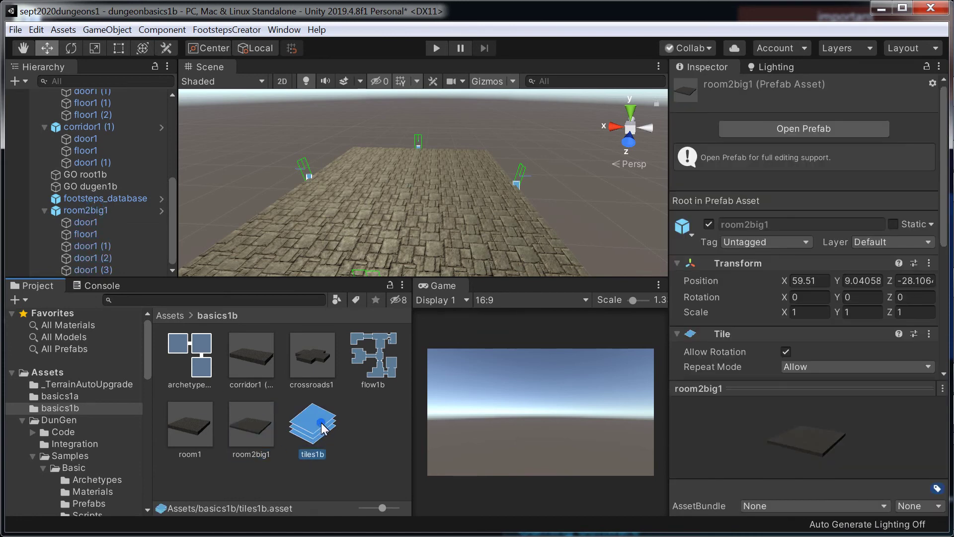
pyautogui.moveTo(246, 429); pyautogui.dragTo(816, 251)
pyautogui.click(442, 45)
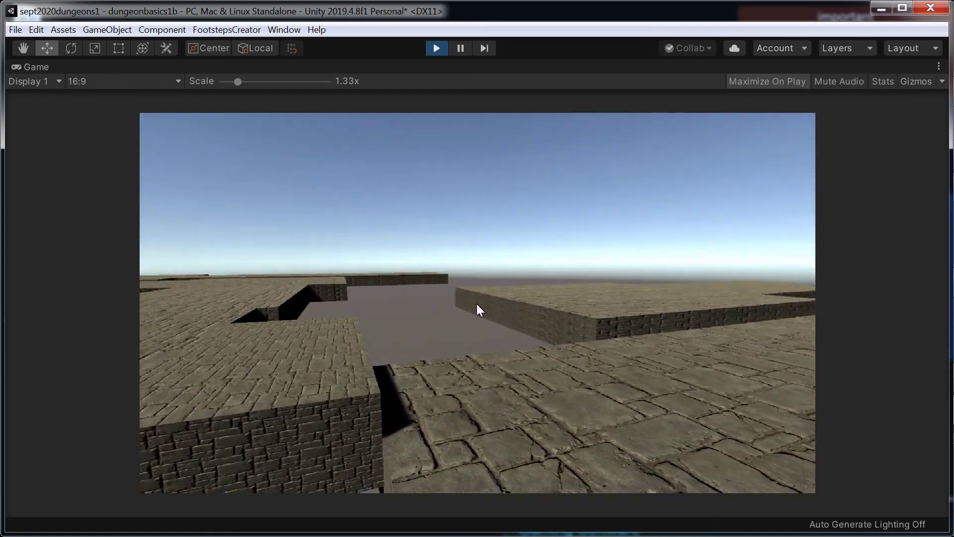
# - Stop the play test and examine room2big1 and the neighbouring tiles in the scene from several angles
pyautogui.hotkey('ctrl', 'p')
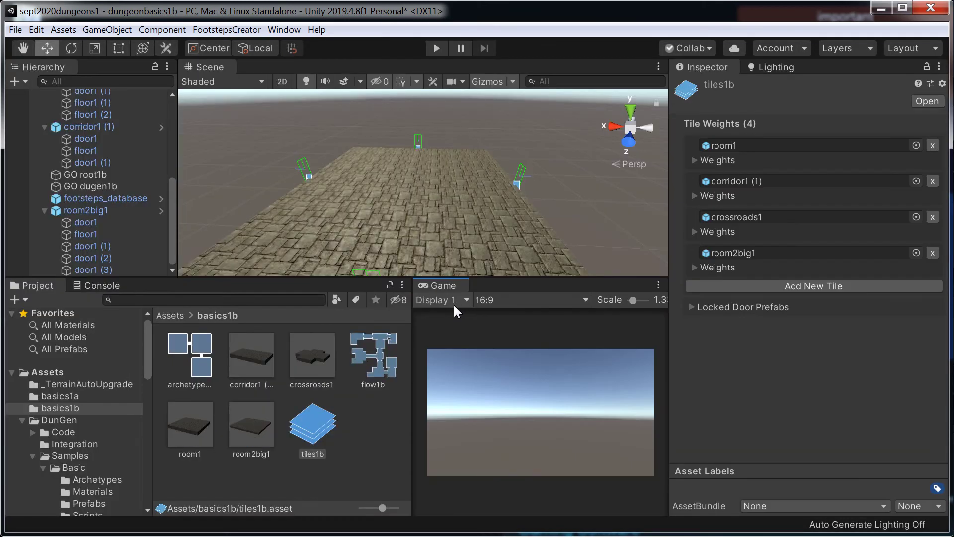
pyautogui.scroll(-10, 453, 198)
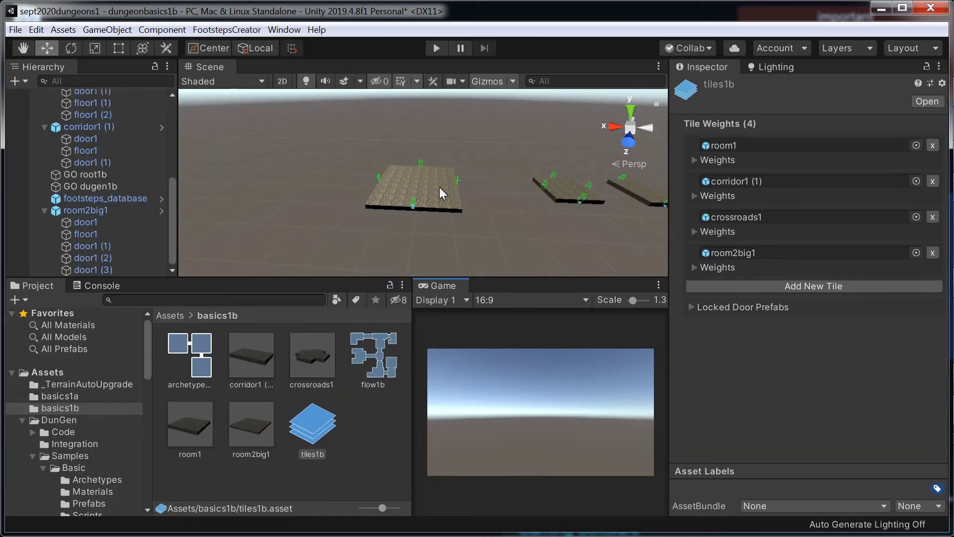
pyautogui.moveTo(440, 188); pyautogui.dragTo(626, 149, button='right')
pyautogui.scroll(5, 467, 201)
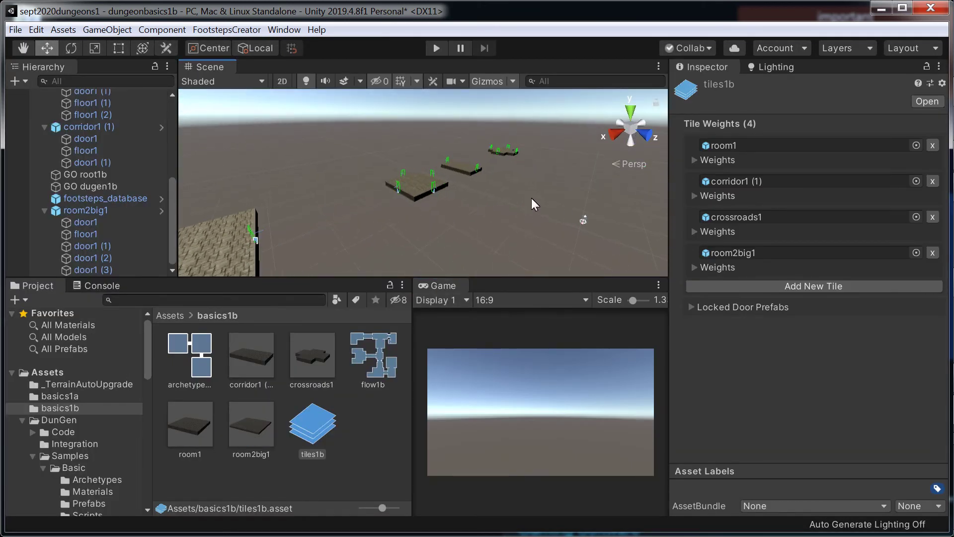
pyautogui.moveTo(532, 197); pyautogui.dragTo(343, 166, button='right')
pyautogui.scroll(2, 343, 167)
pyautogui.moveTo(343, 166); pyautogui.dragTo(436, 223, button='middle')
pyautogui.moveTo(486, 141); pyautogui.dragTo(475, 235, button='right')
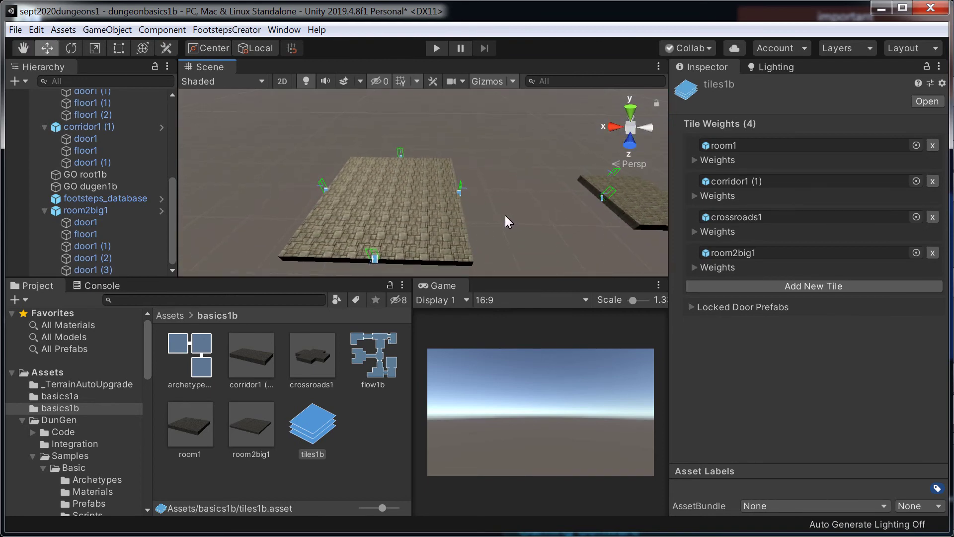
pyautogui.moveTo(505, 216); pyautogui.dragTo(530, 237, button='middle')
pyautogui.scroll(-2, 415, 241)
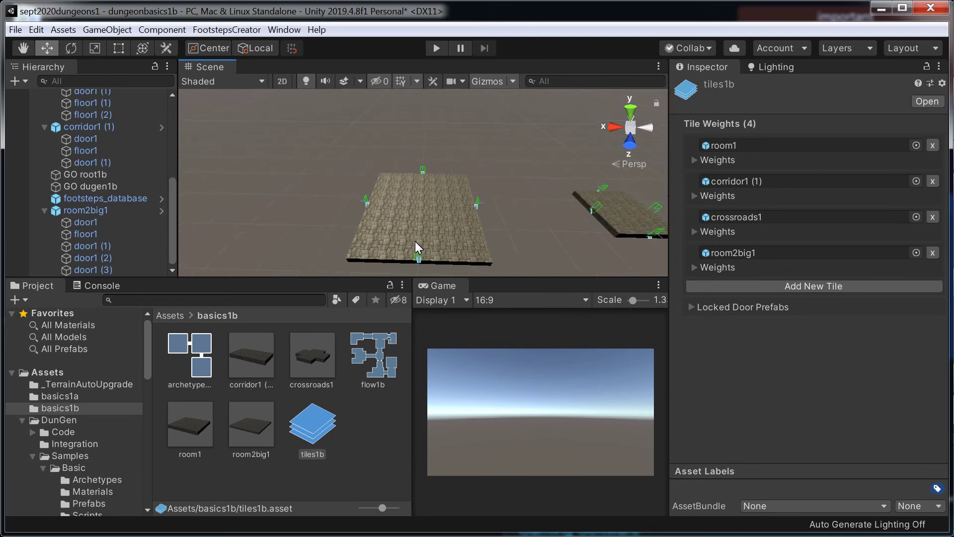
# - Duplicate room2big1 and move the copy along the X axis to about 133.5, clear of the original
pyautogui.click(83, 212)
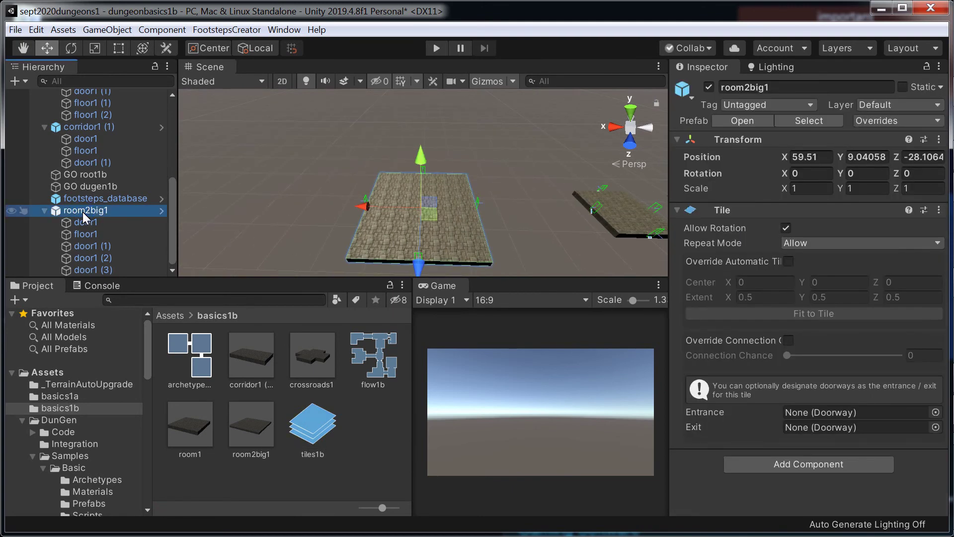
pyautogui.hotkey('ctrl', 'd')
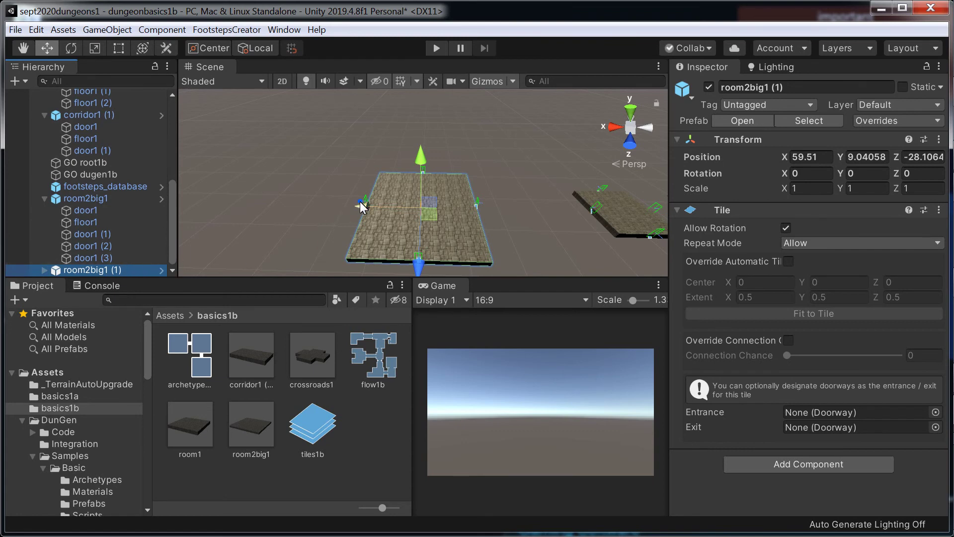
pyautogui.moveTo(359, 202); pyautogui.dragTo(113, 184)
pyautogui.press('f')
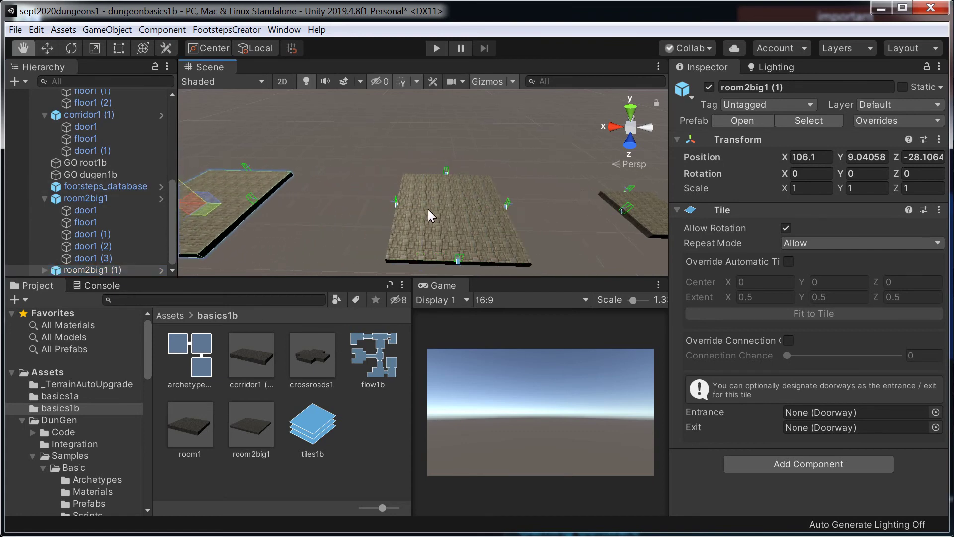
pyautogui.press('w')
pyautogui.moveTo(418, 194); pyautogui.dragTo(280, 192)
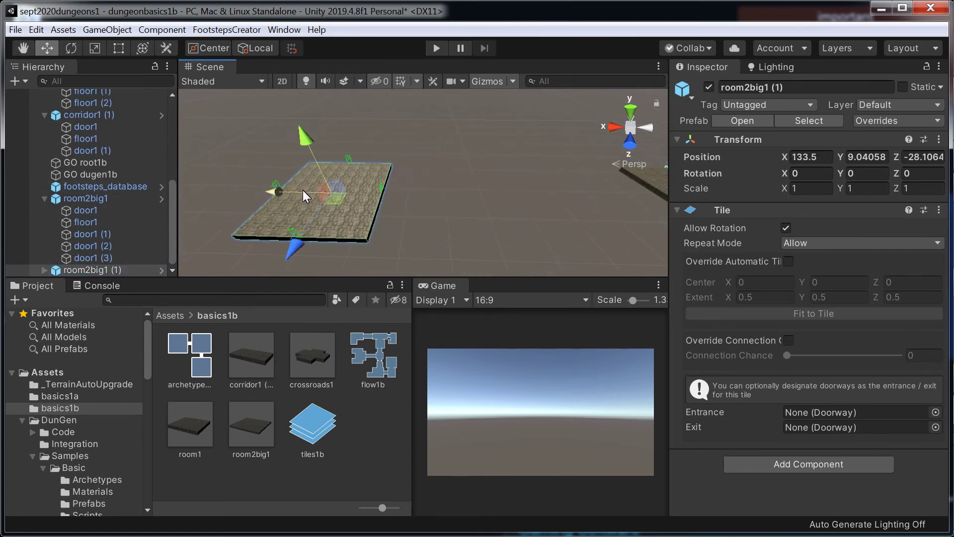
# - Rename the duplicated room tile as room3big1
pyautogui.click(102, 271)
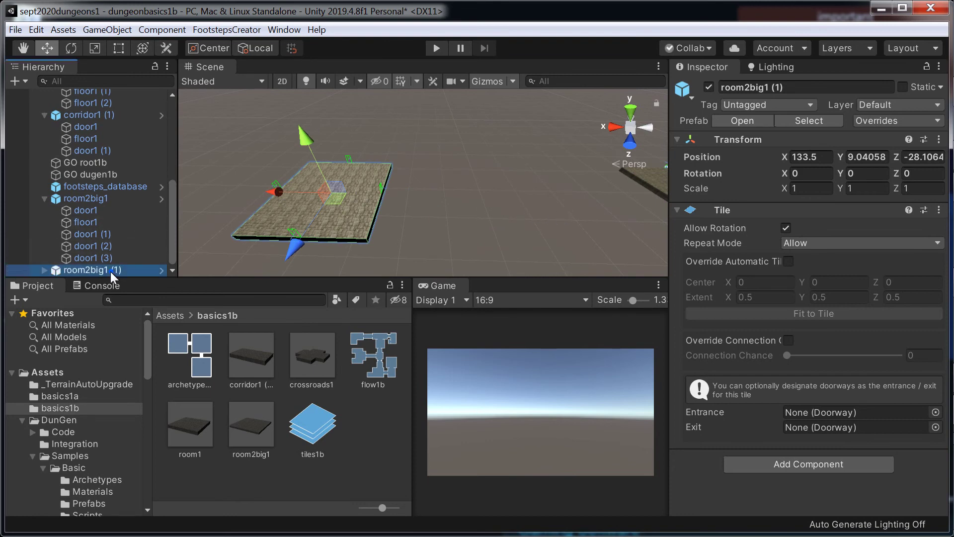
pyautogui.click(90, 273)
pyautogui.rightClick(90, 272)
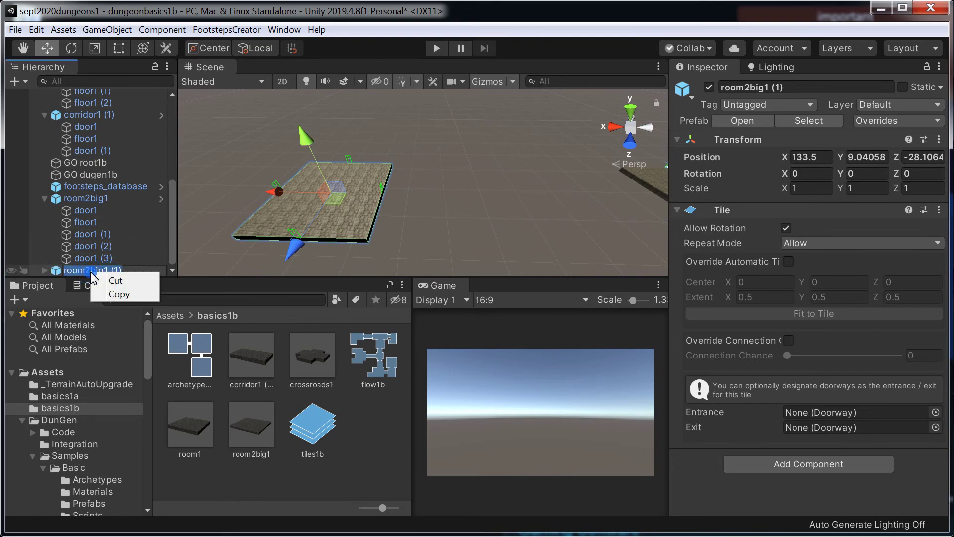
pyautogui.press('Escape')
pyautogui.doubleClick(85, 270)
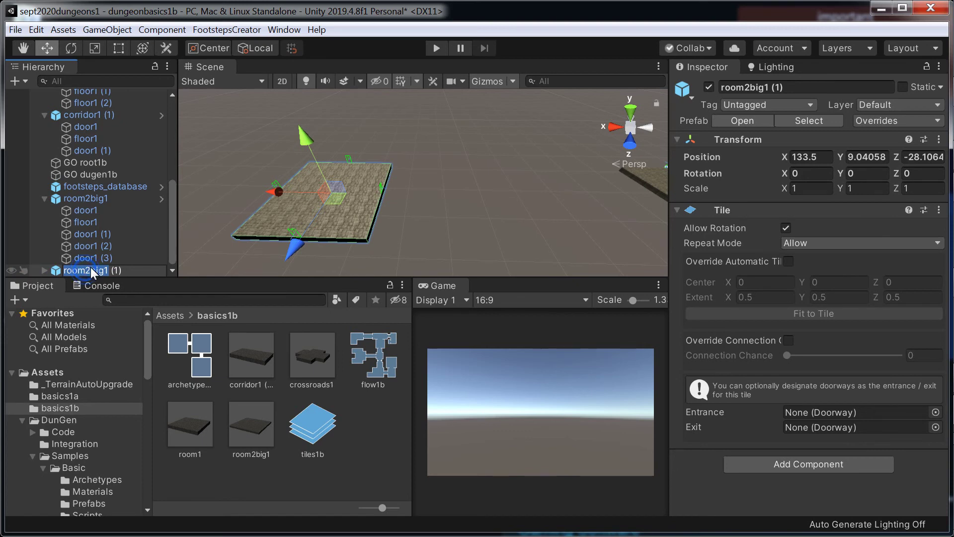
pyautogui.click(85, 270)
pyautogui.press('BackSpace')
pyautogui.write('3')
pyautogui.press('Return')
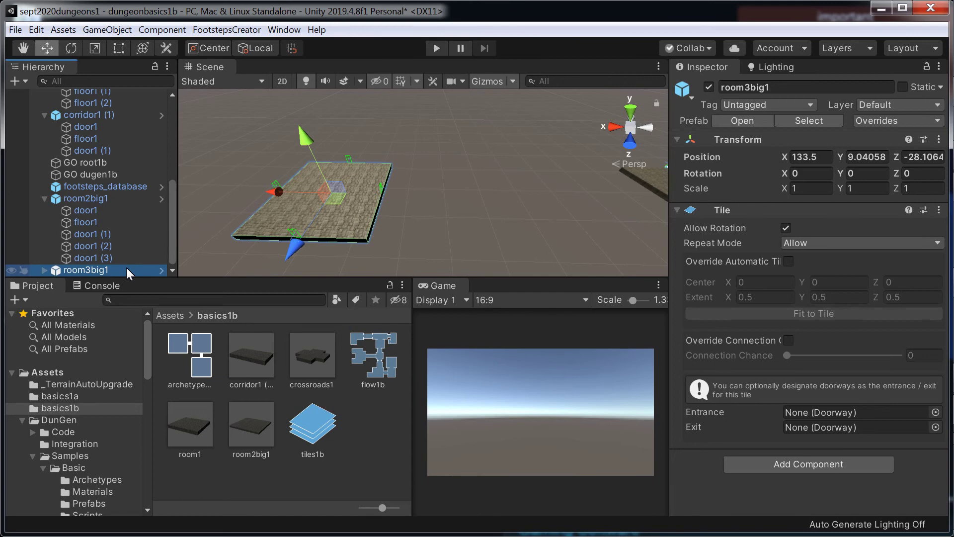
# - Expand room3big1 to show its children and unpack it from its prefab
pyautogui.click(45, 270)
pyautogui.rightClick(97, 209)
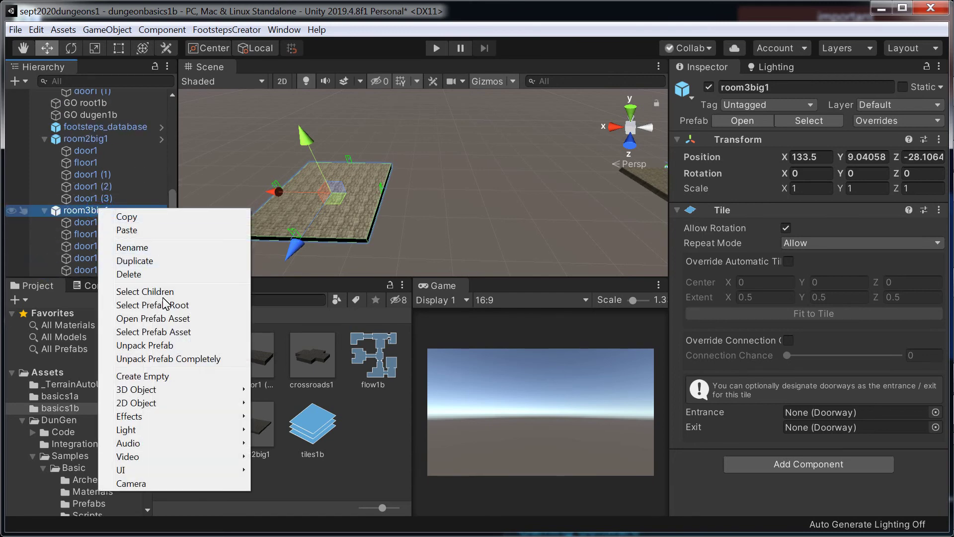
pyautogui.click(179, 346)
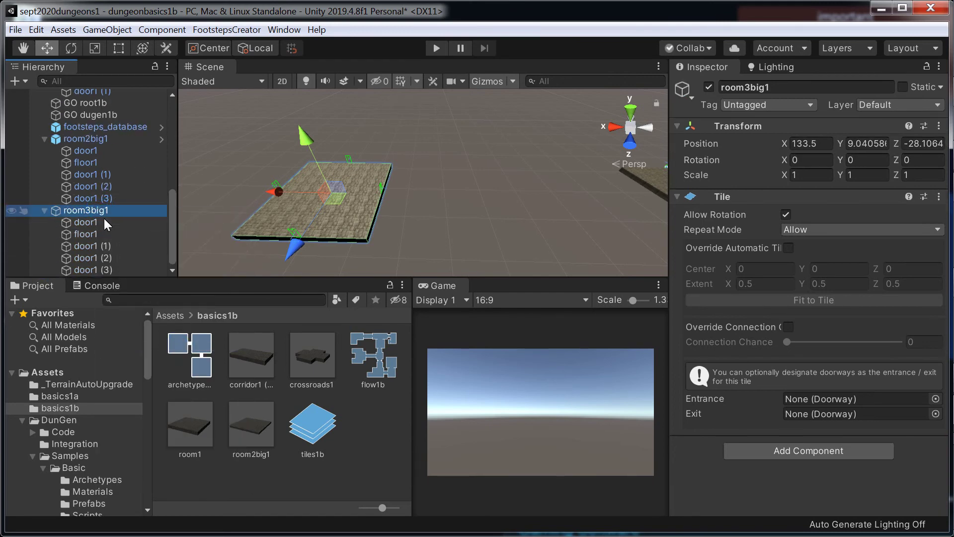
# - Set the scale of room3big1's floor1 to 40 on both X and Z
pyautogui.click(100, 234)
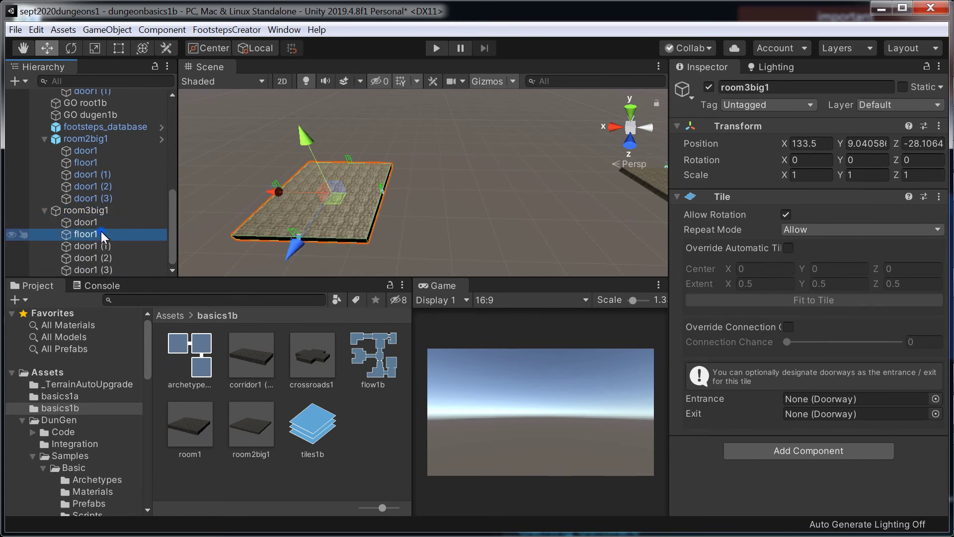
pyautogui.press('f')
pyautogui.click(408, 209)
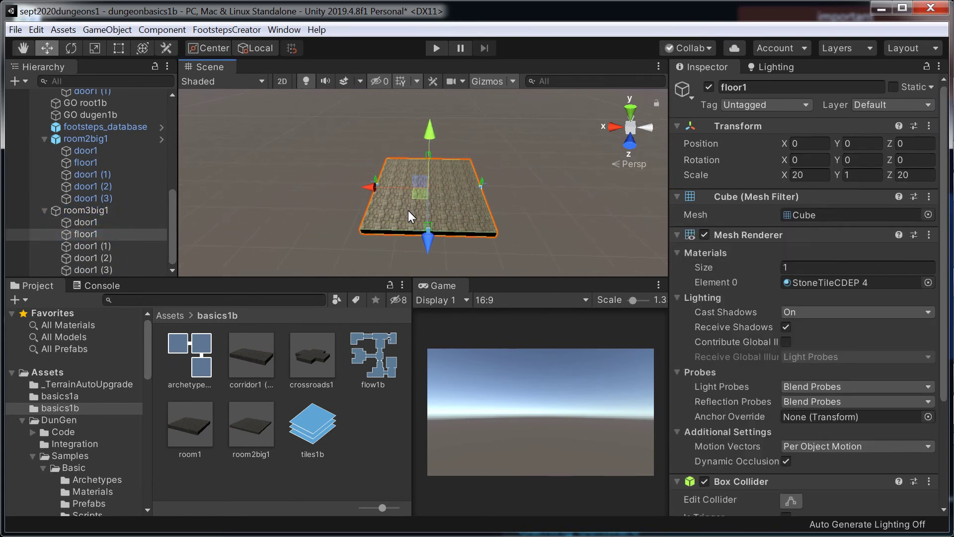
pyautogui.click(807, 175)
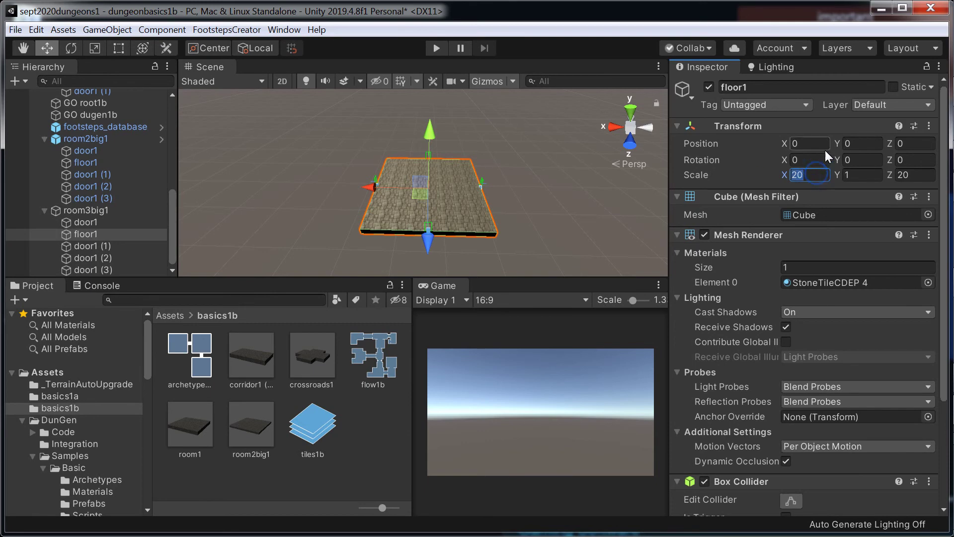
pyautogui.write('40')
pyautogui.click(918, 175)
pyautogui.write('40')
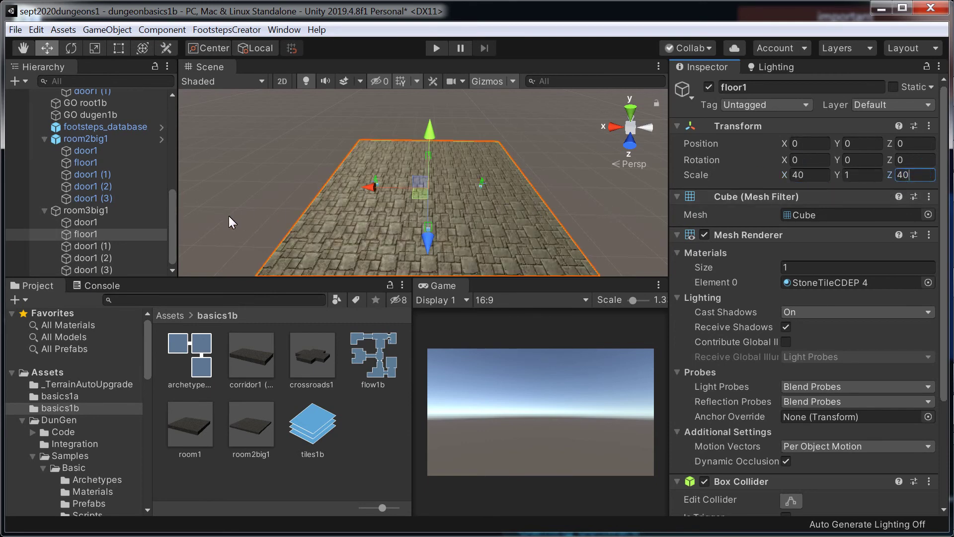
# - Move room3big1's door1 (1) out to the edge of the enlarged floor at Z position -20
pyautogui.click(112, 244)
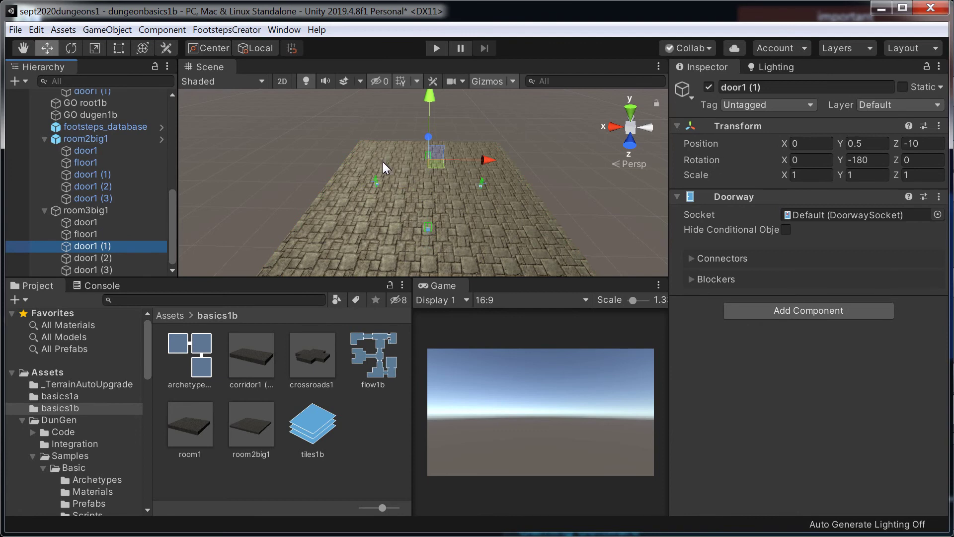
pyautogui.moveTo(382, 162); pyautogui.dragTo(461, 169, button='right')
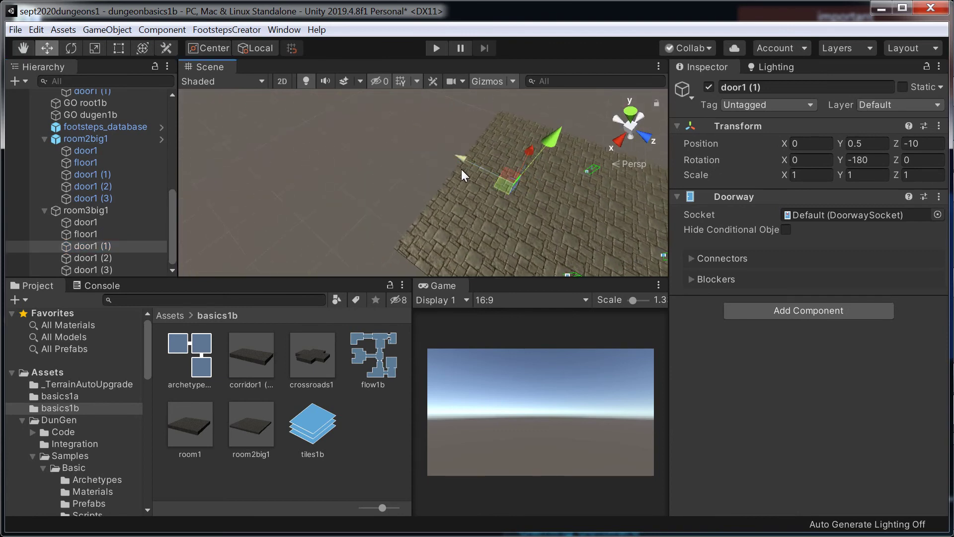
pyautogui.moveTo(457, 156); pyautogui.dragTo(411, 131)
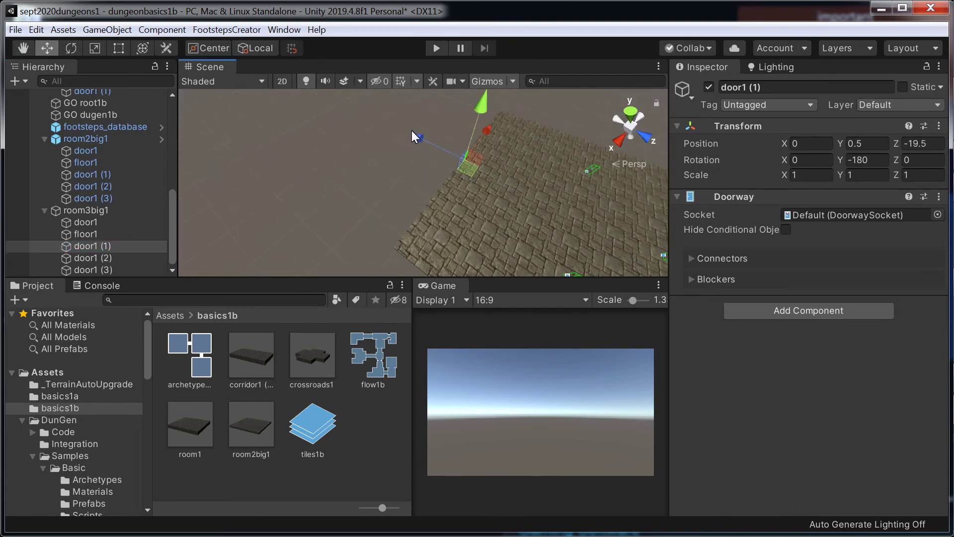
pyautogui.click(909, 143)
pyautogui.write('-20')
pyautogui.press('Return')
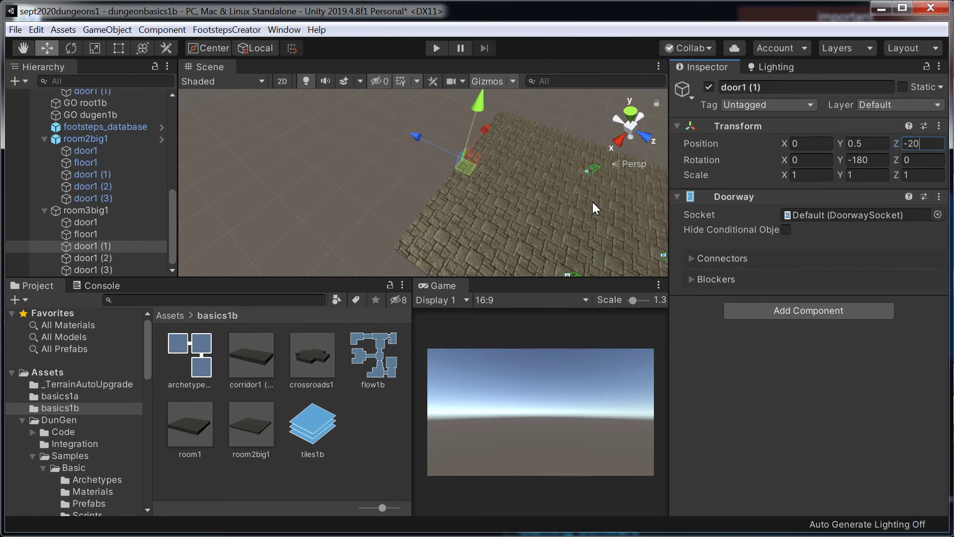
# - Move room3big1's door1 (2) out to the floor edge at X position 20
pyautogui.moveTo(593, 201); pyautogui.dragTo(430, 167, button='middle')
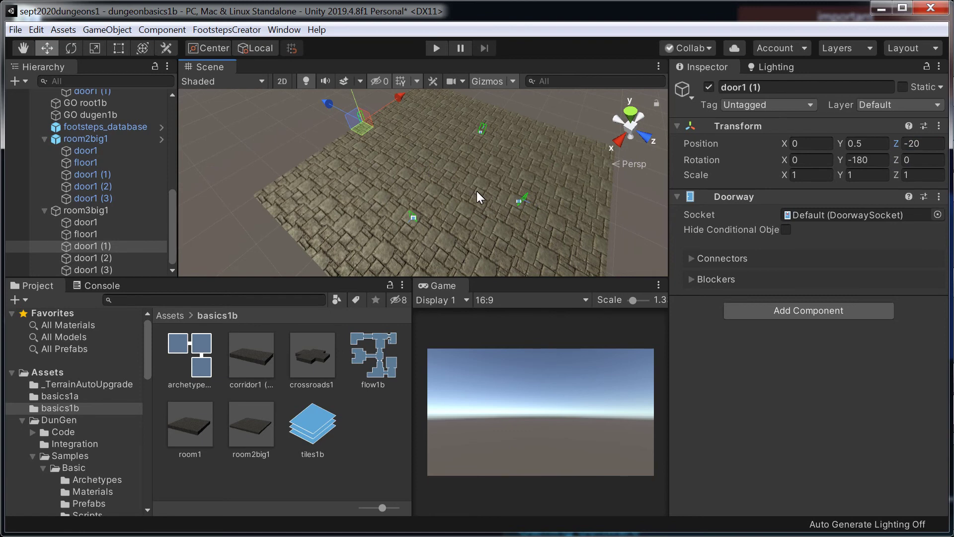
pyautogui.click(119, 256)
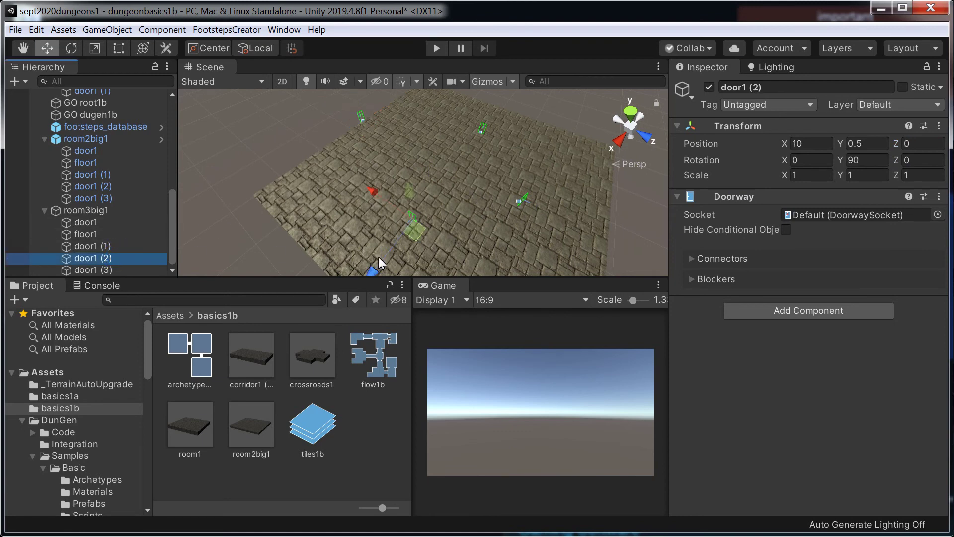
pyautogui.moveTo(375, 270); pyautogui.dragTo(313, 304)
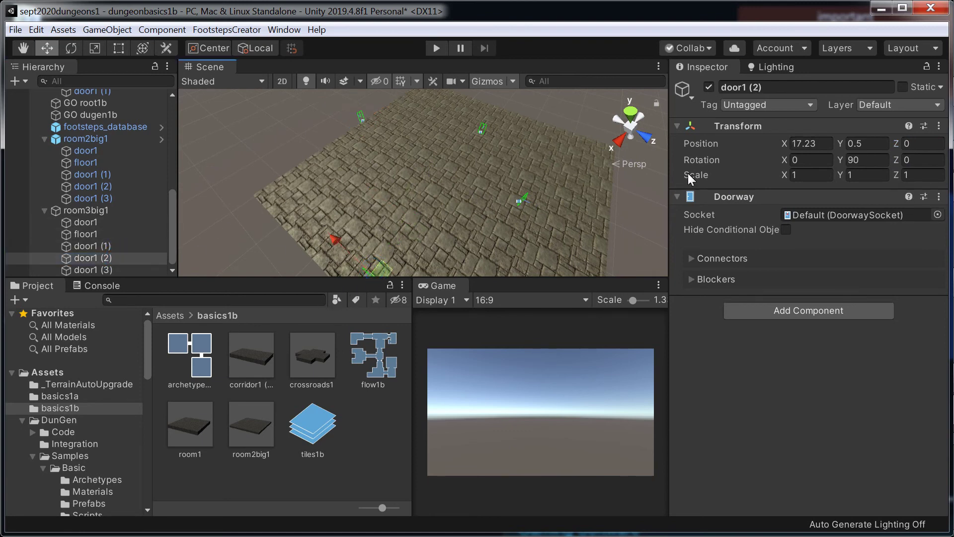
pyautogui.click(823, 145)
pyautogui.write('20')
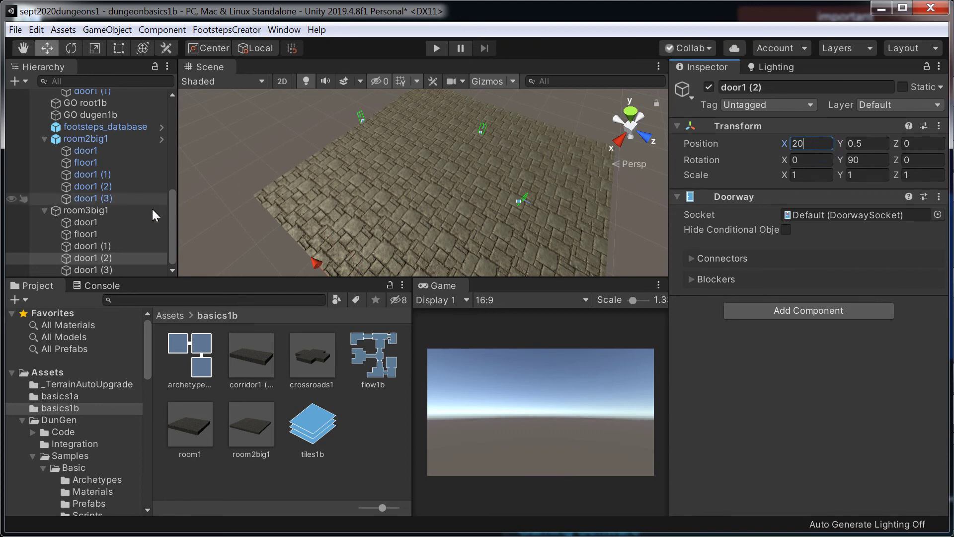
# - Move room3big1's door1 (3) to the opposite floor edge at X position -20
pyautogui.click(116, 270)
pyautogui.moveTo(502, 108); pyautogui.dragTo(516, 85)
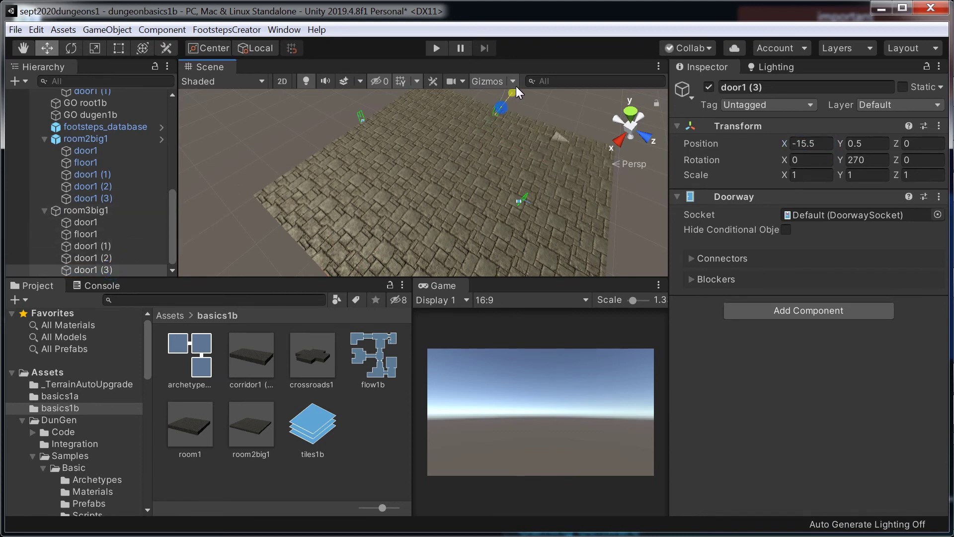
pyautogui.click(802, 145)
pyautogui.moveTo(802, 145); pyautogui.dragTo(827, 144)
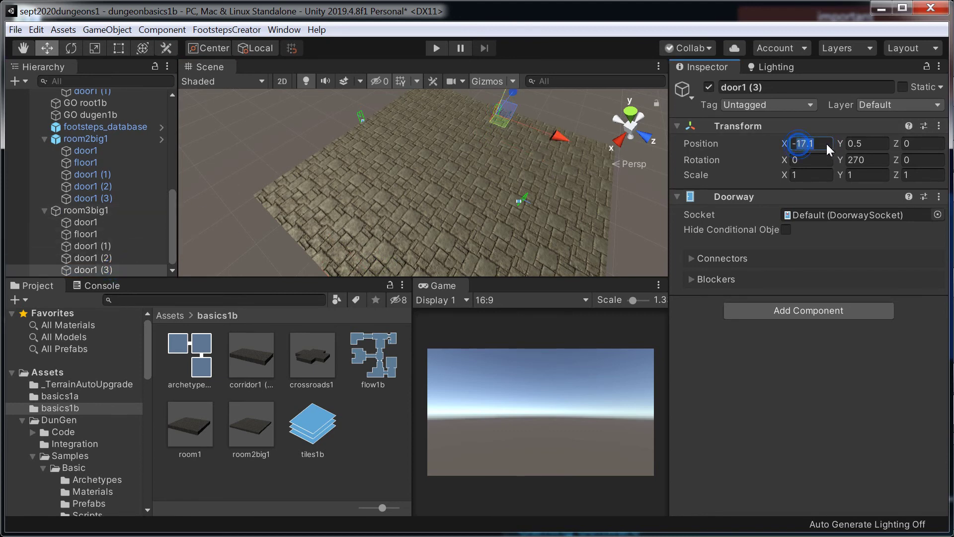
pyautogui.write('20')
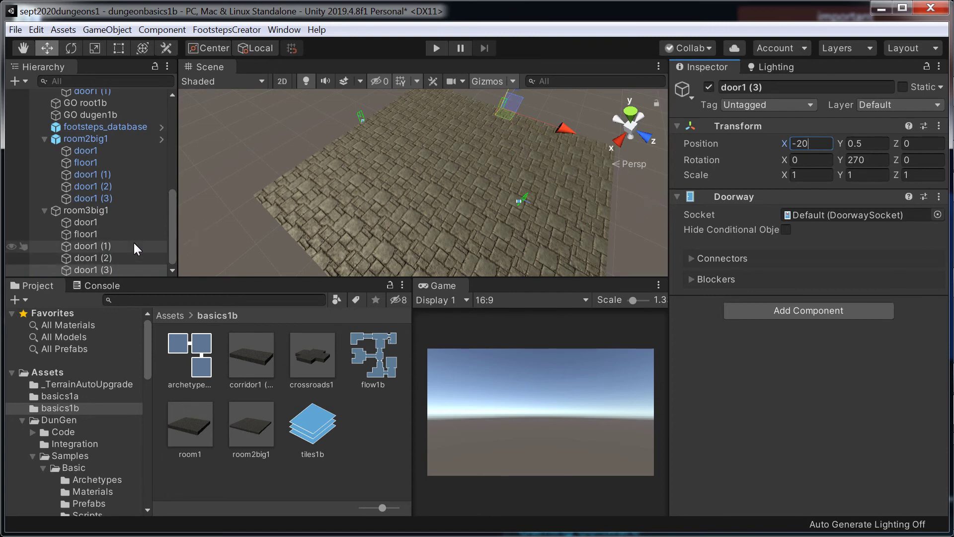
# - Move room3big1's door1 out to the remaining floor edge at Z position 20
pyautogui.click(107, 258)
pyautogui.click(109, 247)
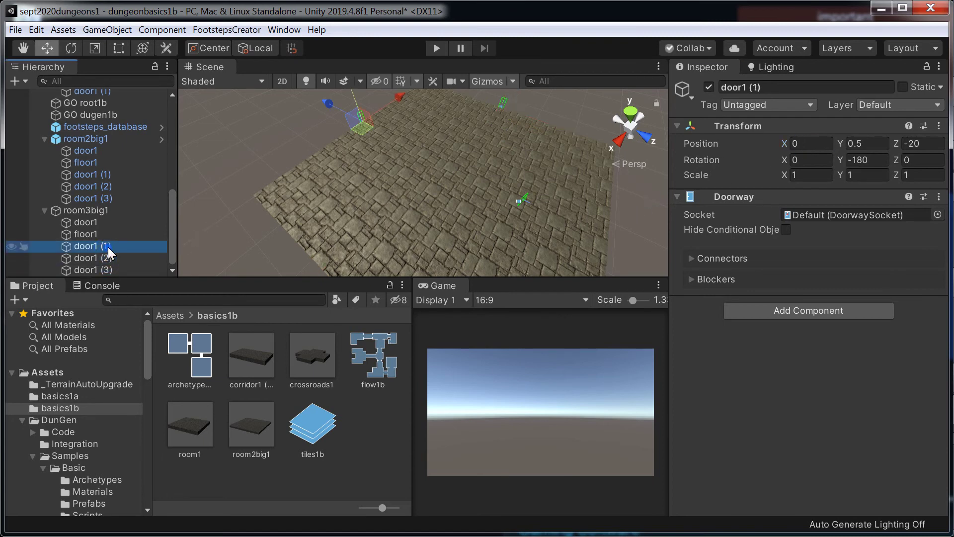
pyautogui.click(103, 223)
pyautogui.moveTo(612, 243); pyautogui.dragTo(641, 263)
pyautogui.click(933, 146)
pyautogui.write('20')
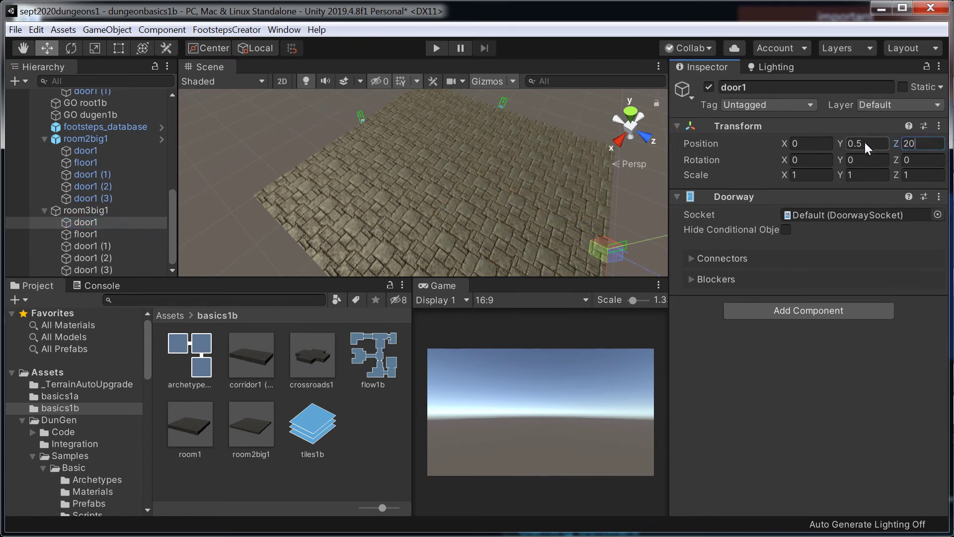
# - Save the scene, run it to test the generated dungeon, and stop the play test
pyautogui.click(16, 29)
pyautogui.click(34, 76)
pyautogui.click(435, 49)
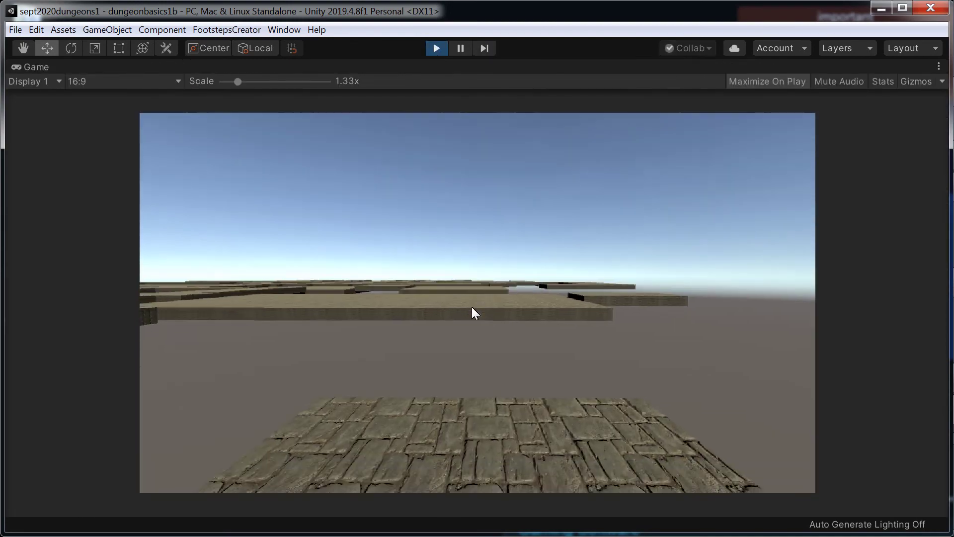
pyautogui.hotkey('ctrl', 'p')
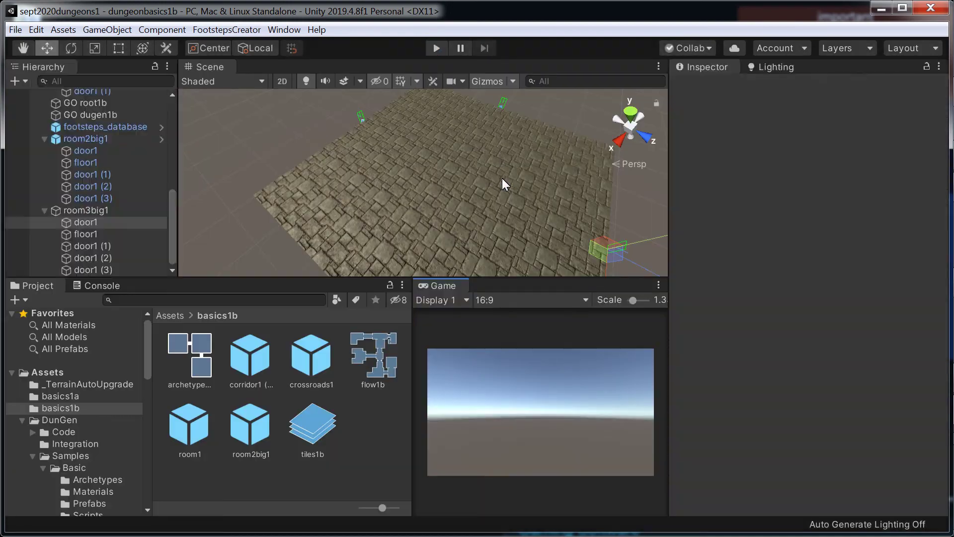
pyautogui.scroll(-1, 367, 252)
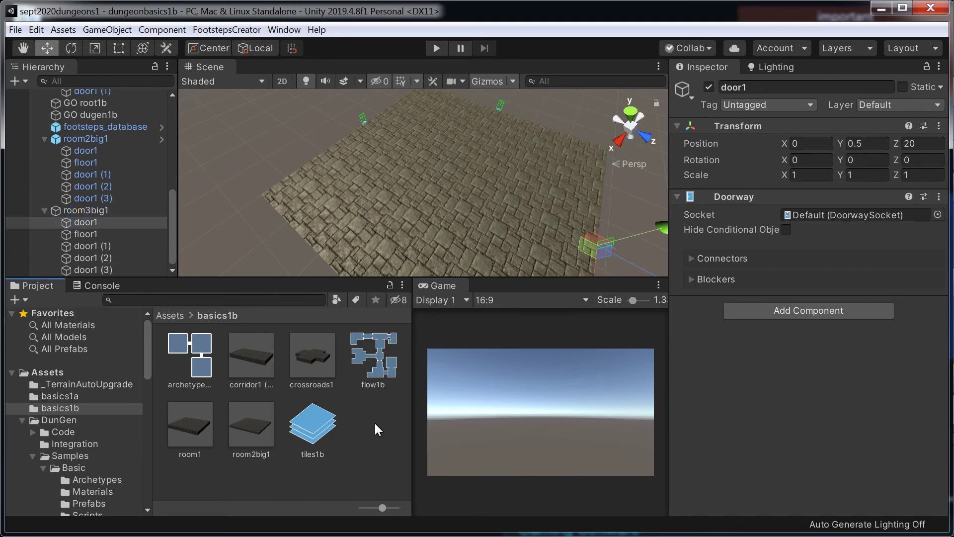
# - Save room3big1 as a prefab in the basics1b folder and add it as a new tile in the tiles1b tile set
pyautogui.moveTo(375, 423); pyautogui.dragTo(376, 423)
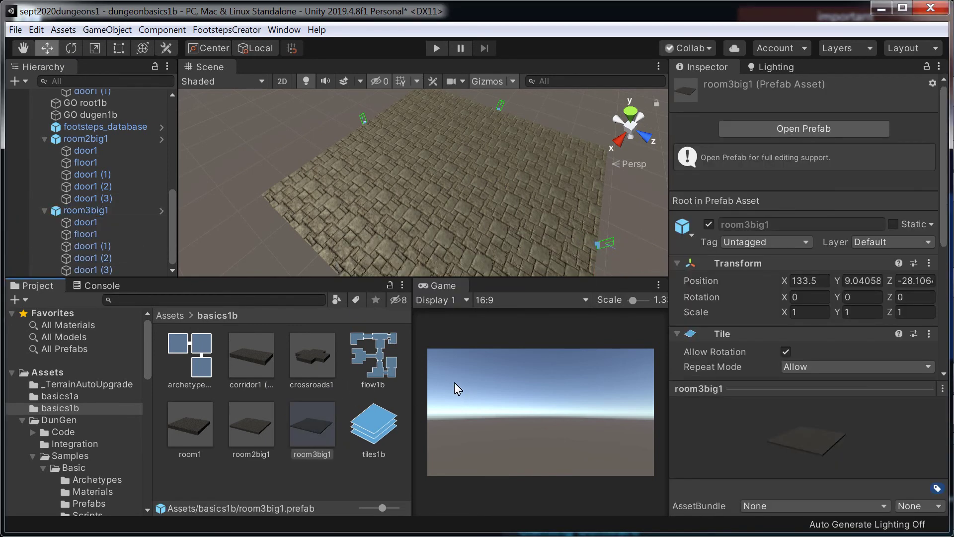
pyautogui.scroll(-5, 460, 167)
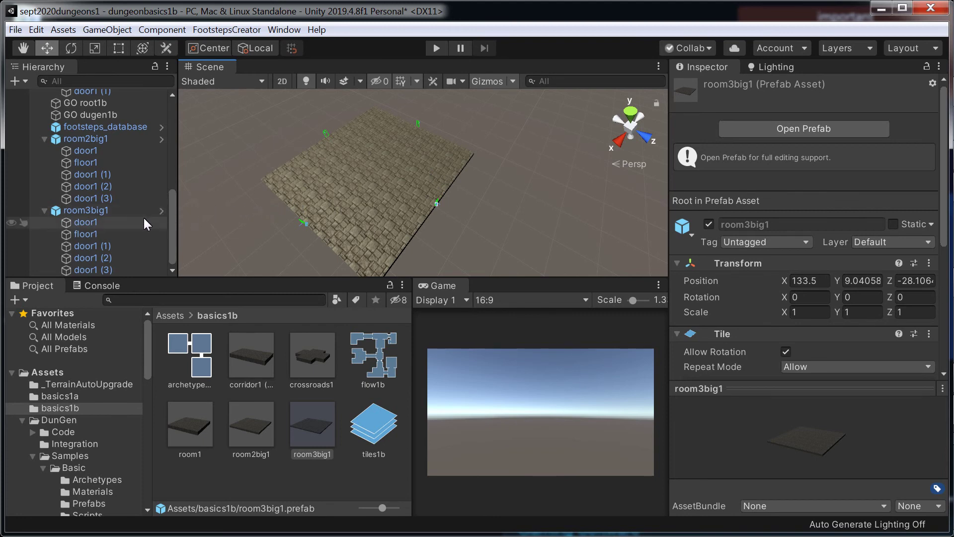
pyautogui.click(374, 423)
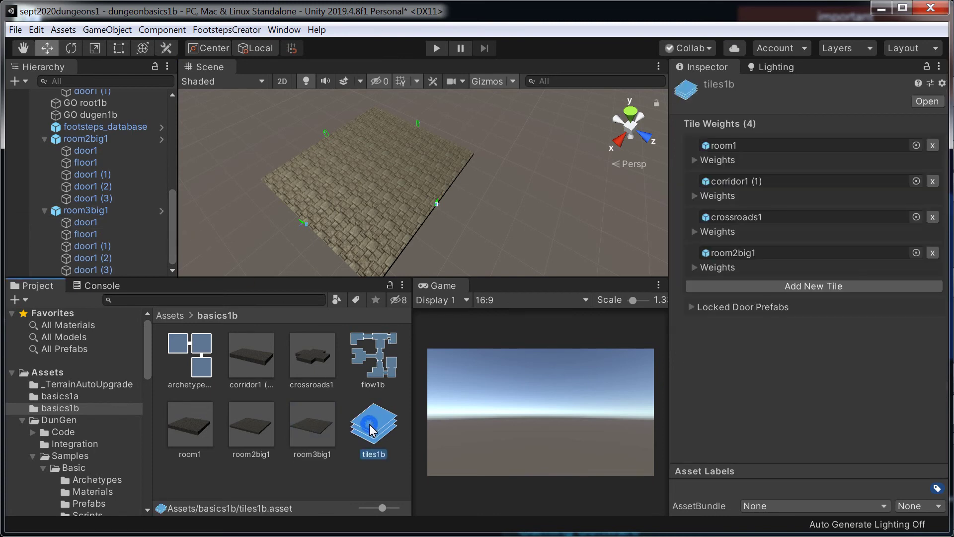
pyautogui.click(761, 286)
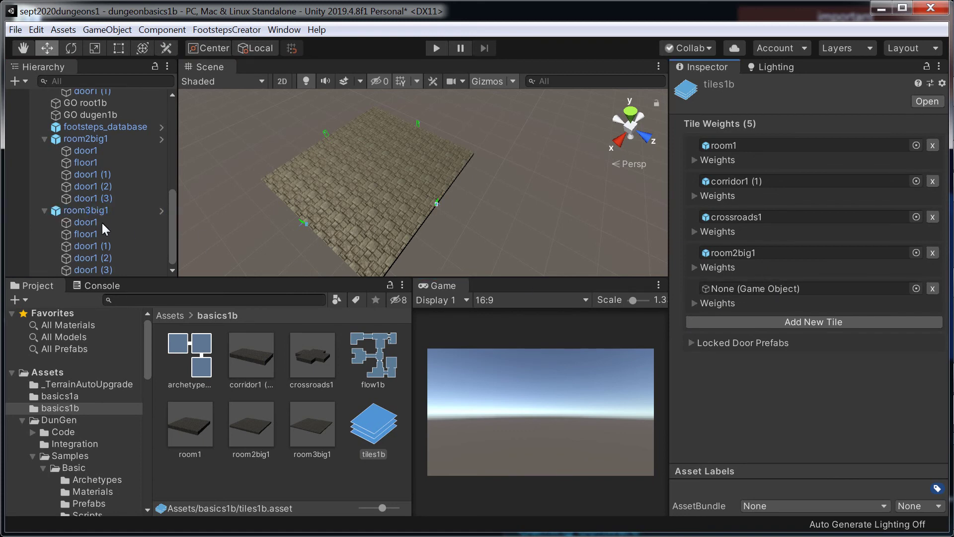
pyautogui.click(86, 211)
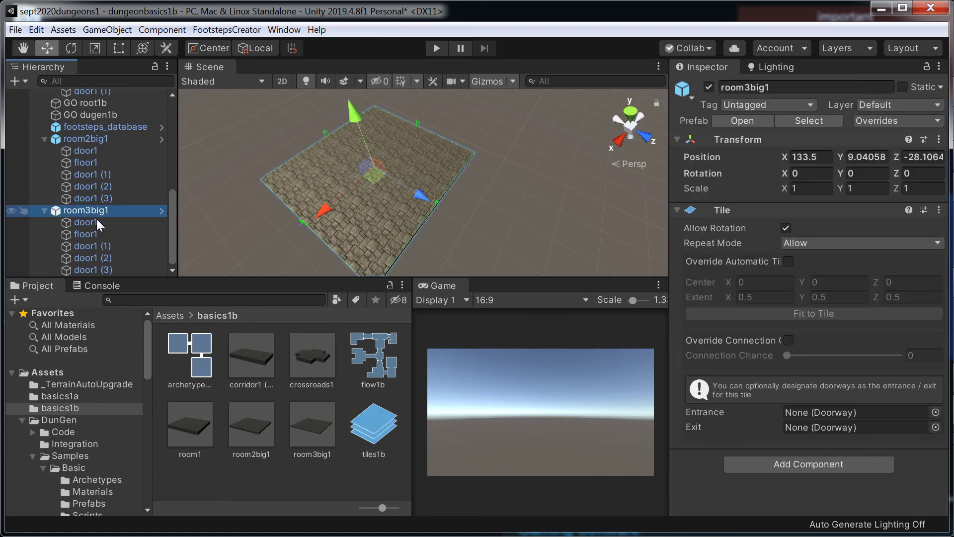
pyautogui.click(405, 213)
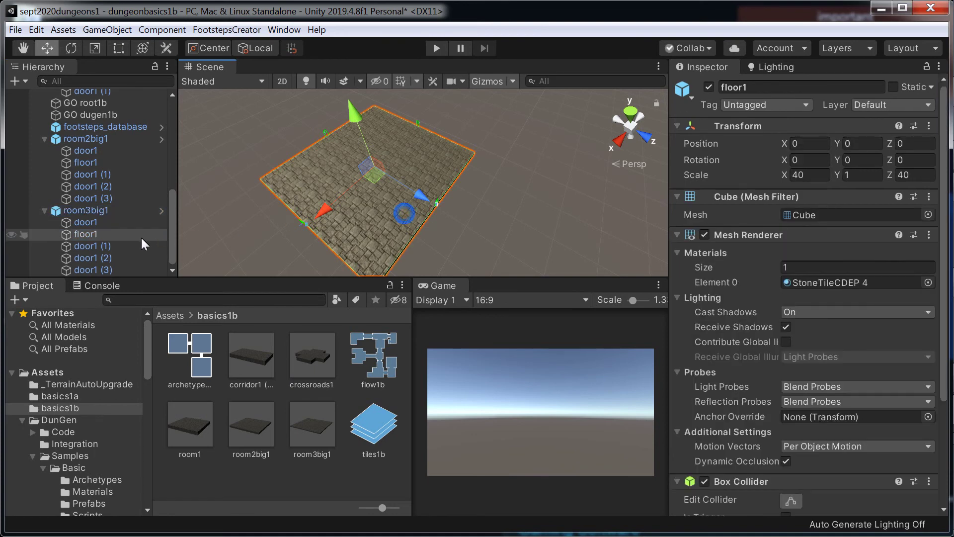
pyautogui.click(374, 424)
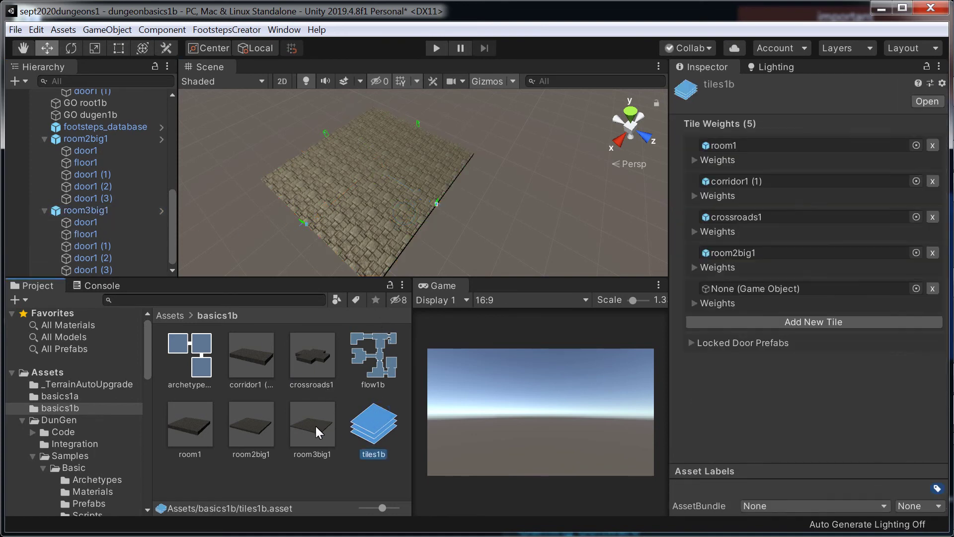
pyautogui.moveTo(316, 427); pyautogui.dragTo(812, 287)
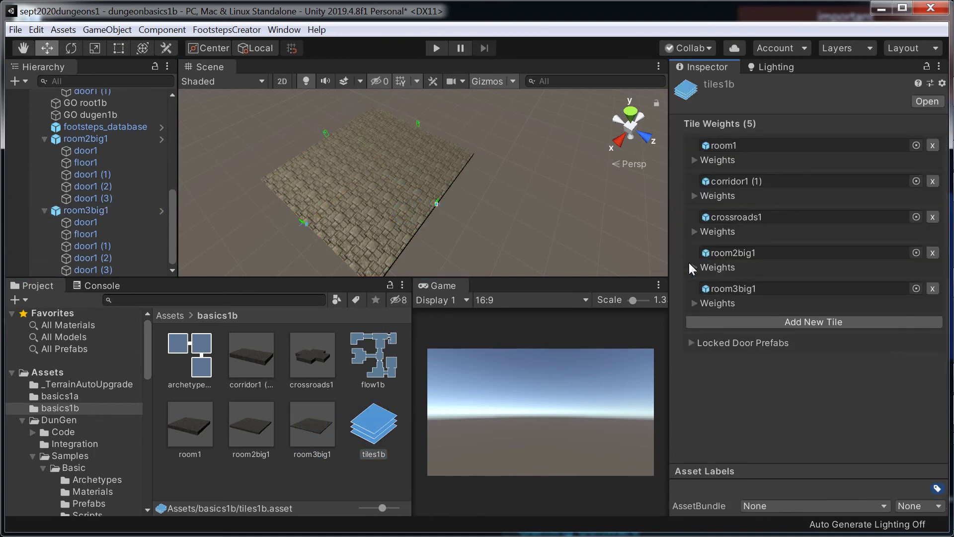
# - Run the scene, walk through the generated dungeon to check how the larger rooms connect, and stop the play test
pyautogui.click(436, 49)
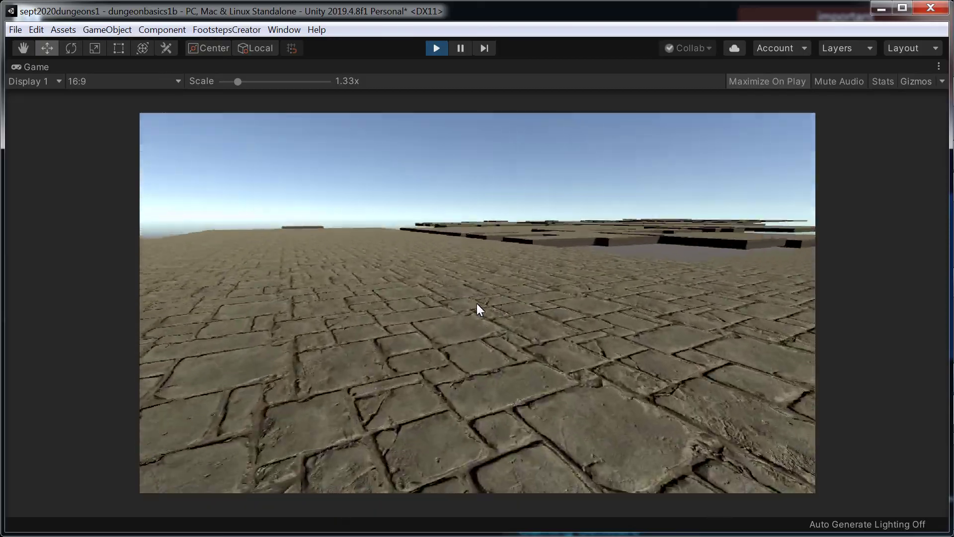
pyautogui.press('w')
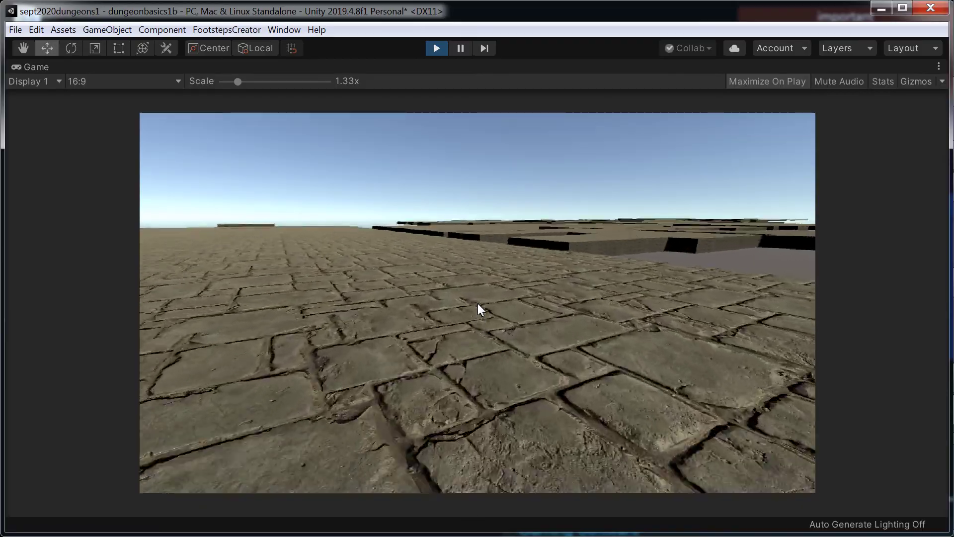
pyautogui.press('w')
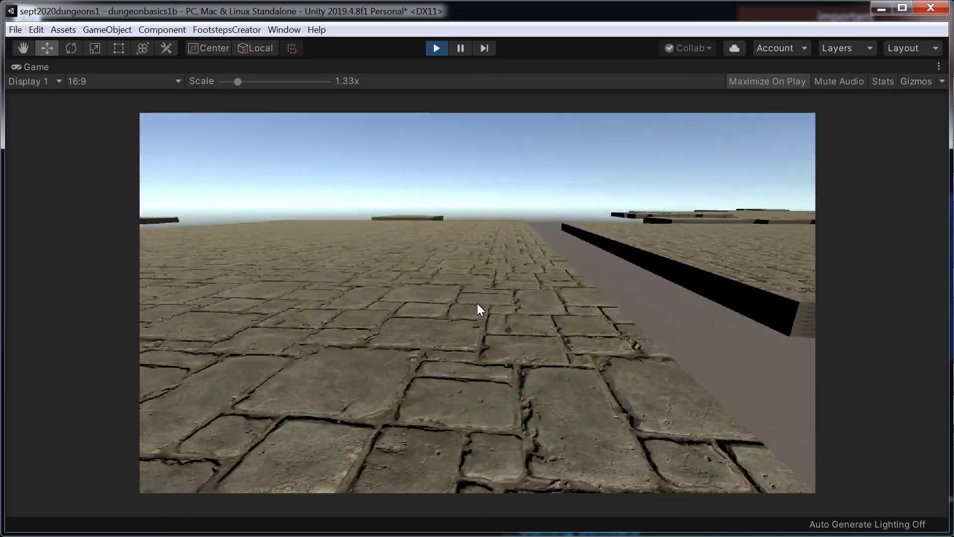
pyautogui.press('w')
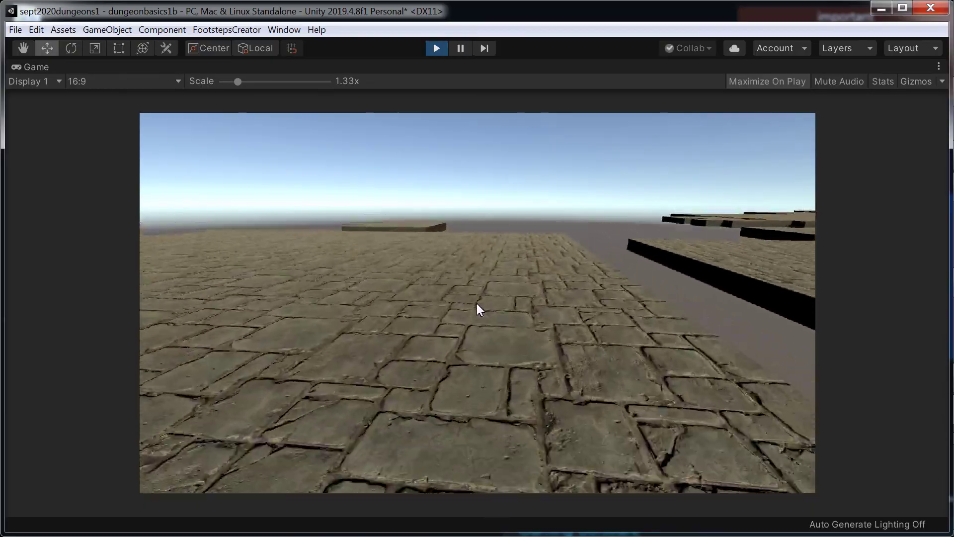
pyautogui.press('w')
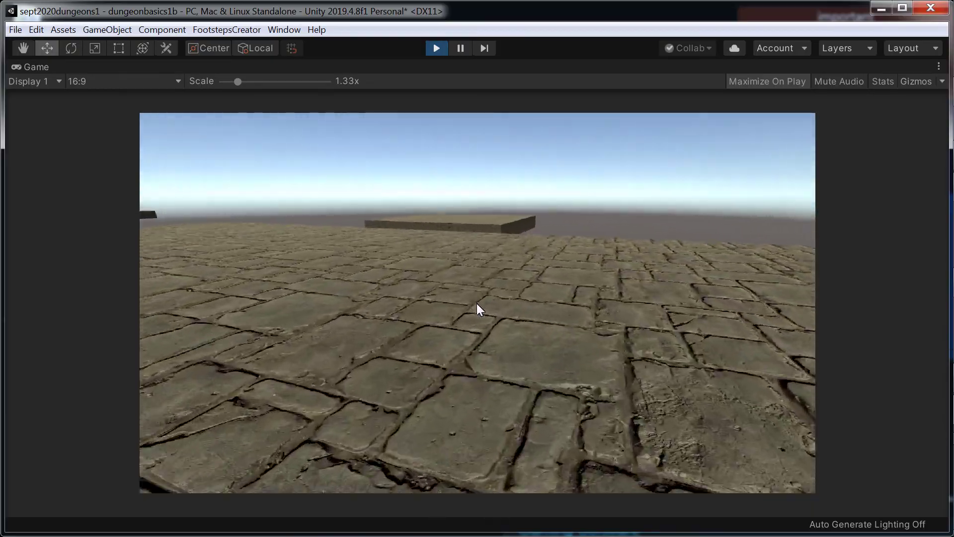
pyautogui.press('w')
pyautogui.press('space')
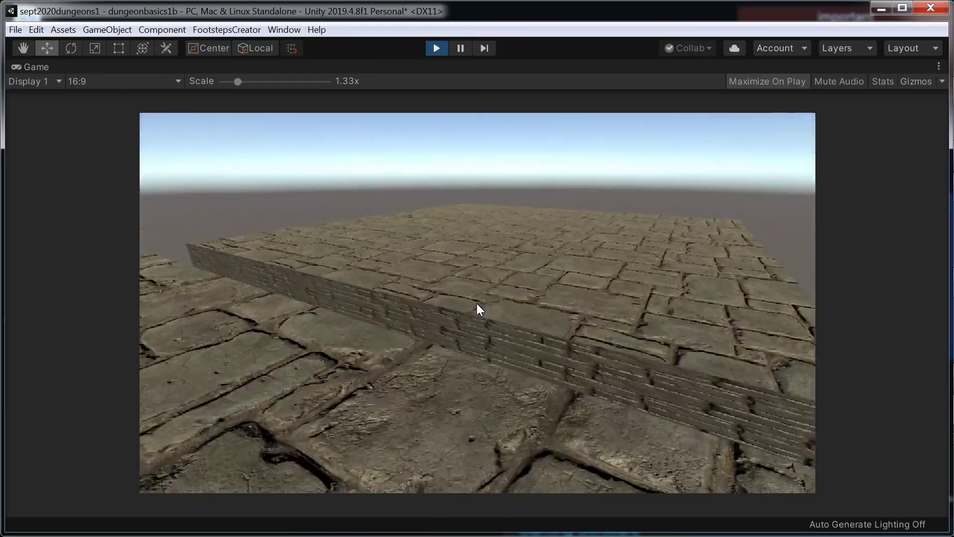
pyautogui.press('w')
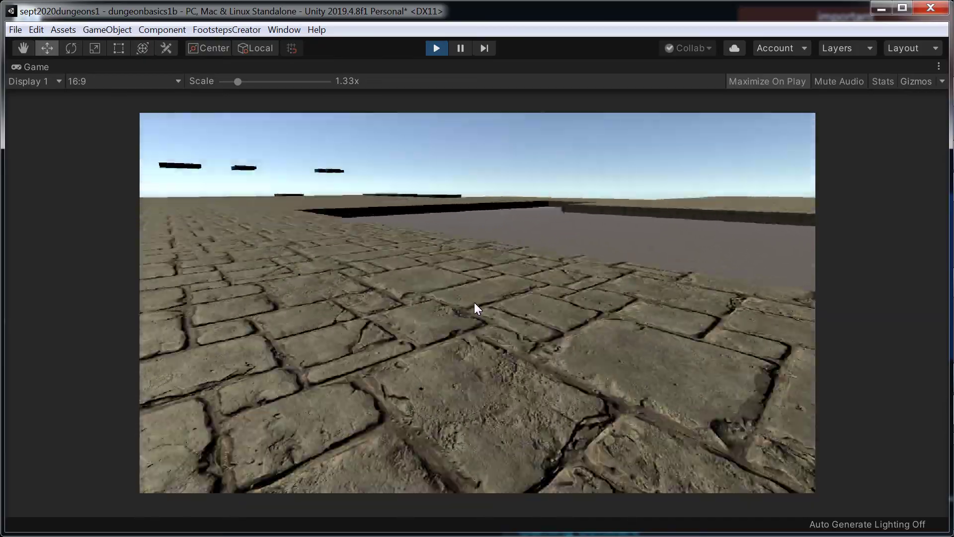
pyautogui.press('w')
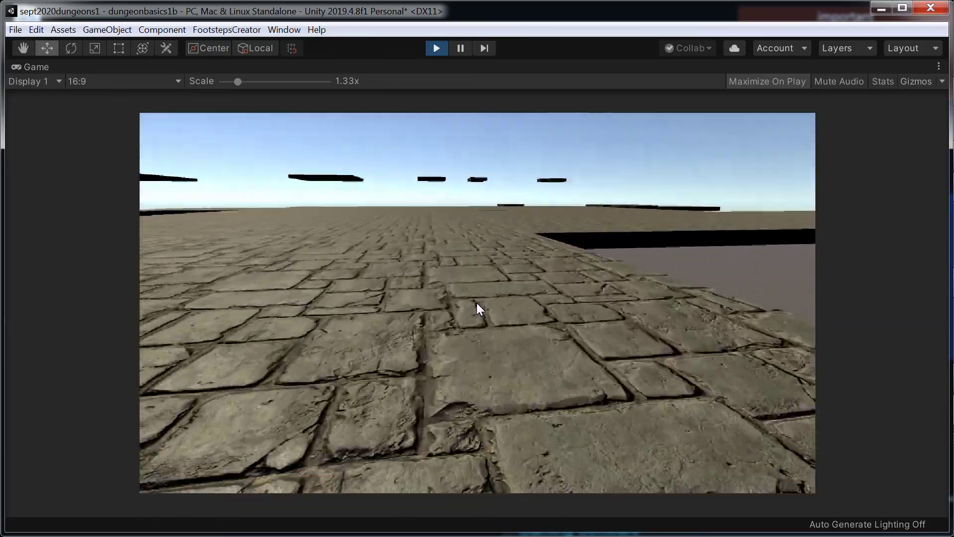
pyautogui.press('w')
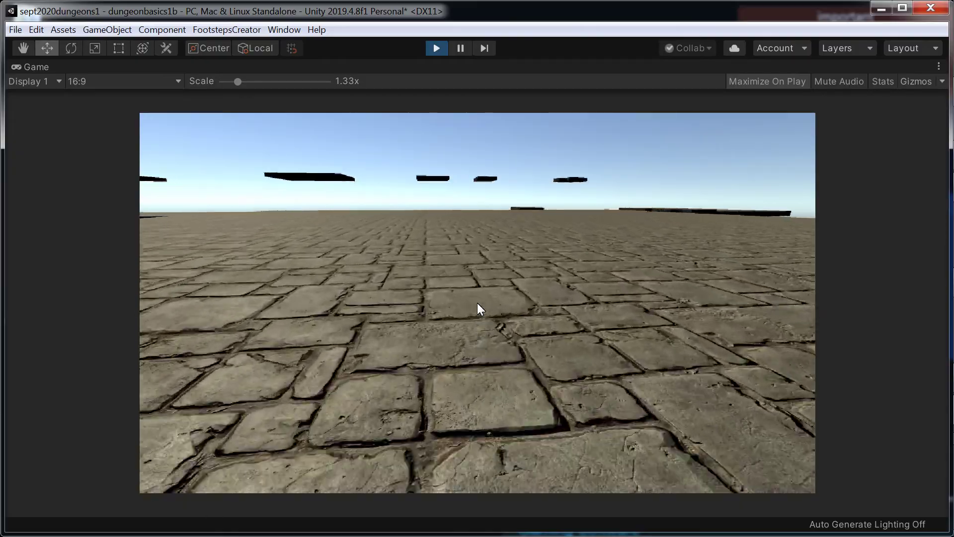
pyautogui.press('w')
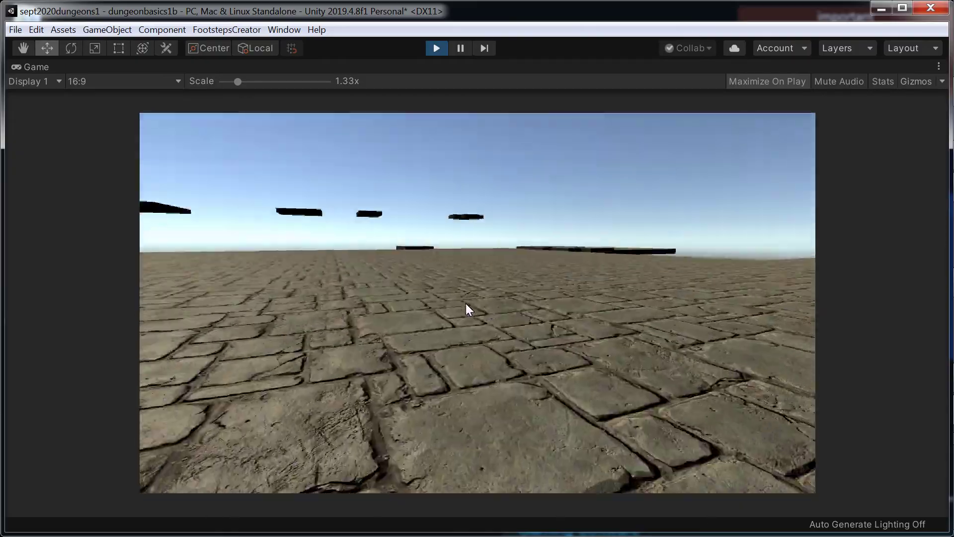
pyautogui.press('w')
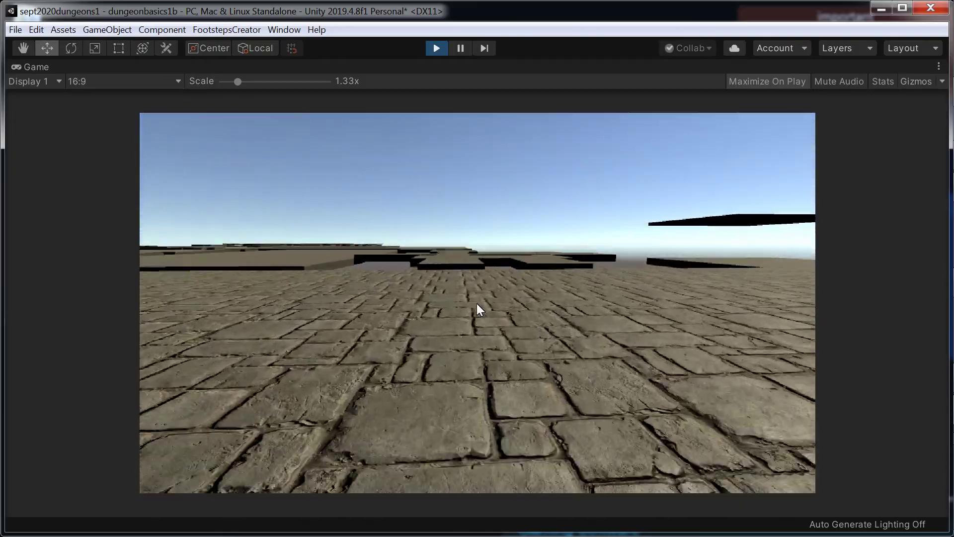
pyautogui.press('w')
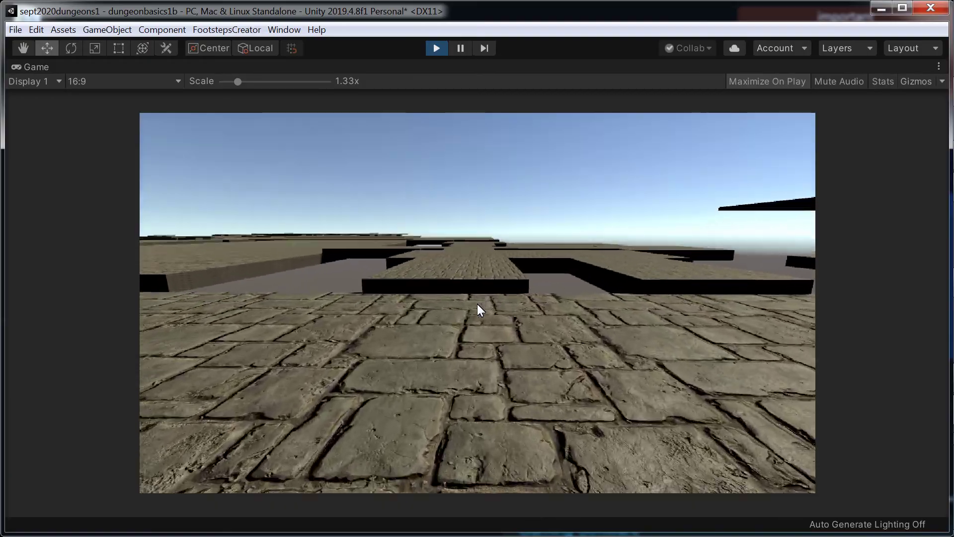
pyautogui.press('w')
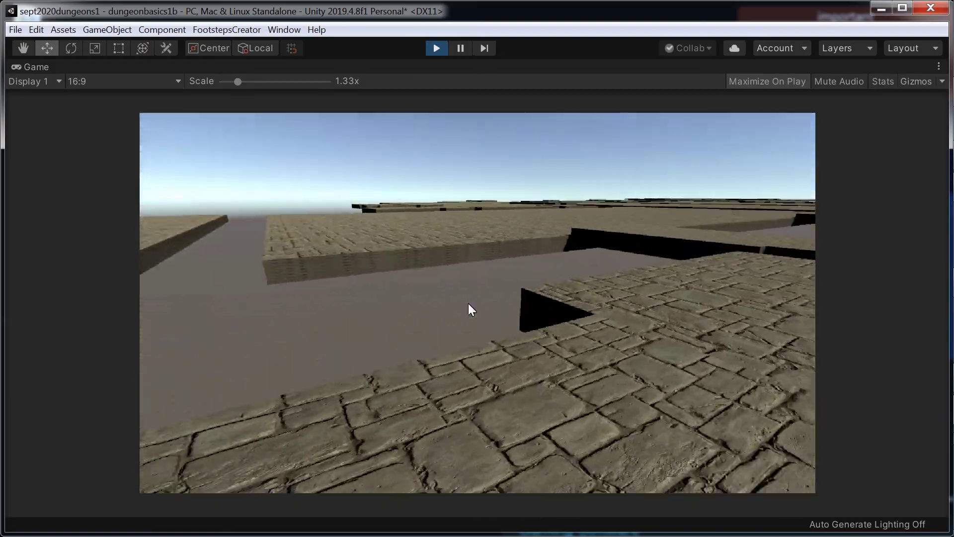
pyautogui.press('w')
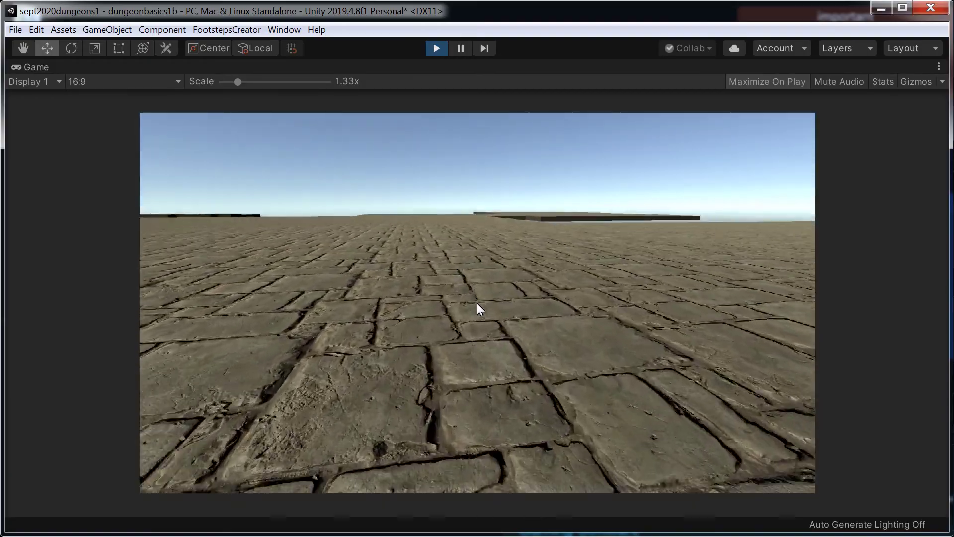
pyautogui.press('w')
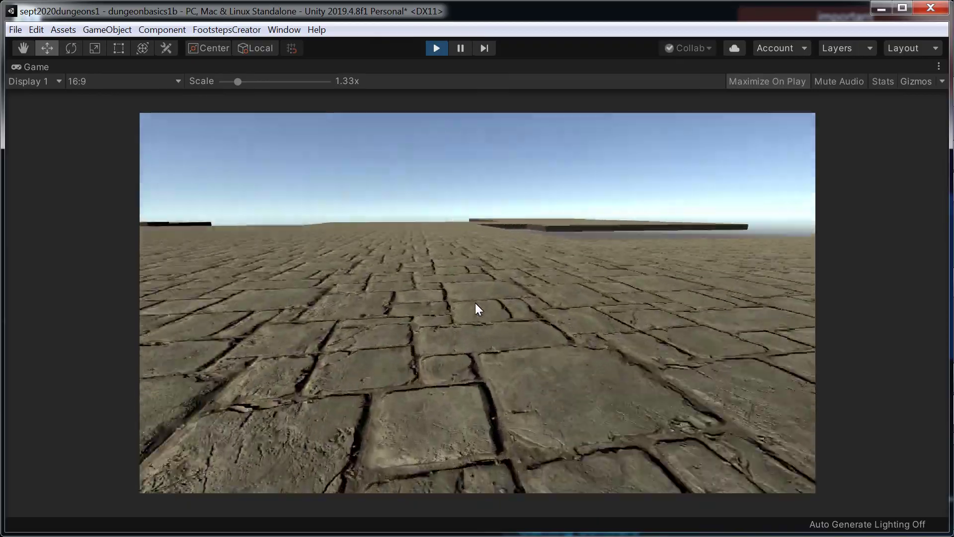
pyautogui.press('w')
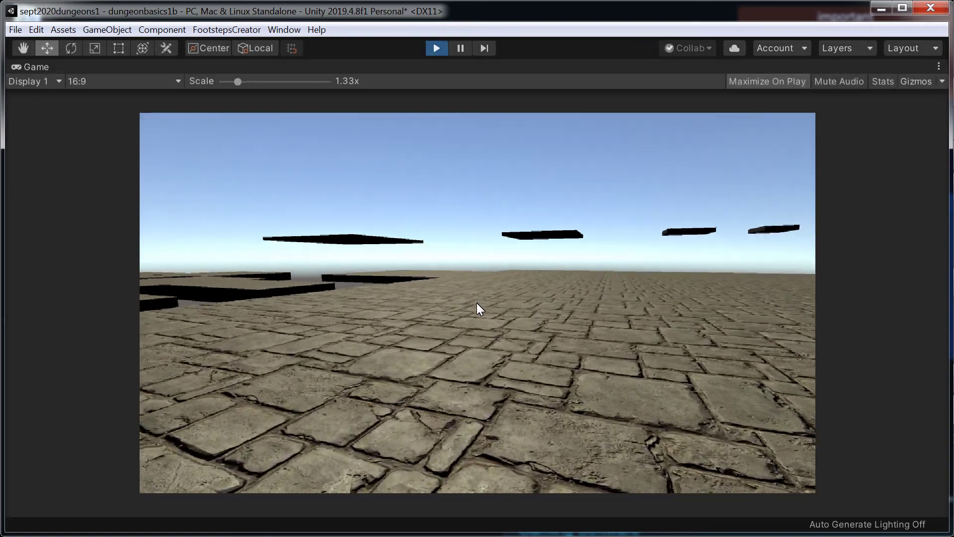
pyautogui.hotkey('ctrl', 'p')
# - Turn off Maximize On Play for the Game view and run the scene briefly to see the whole generated dungeon layout
pyautogui.scroll(-5, 454, 204)
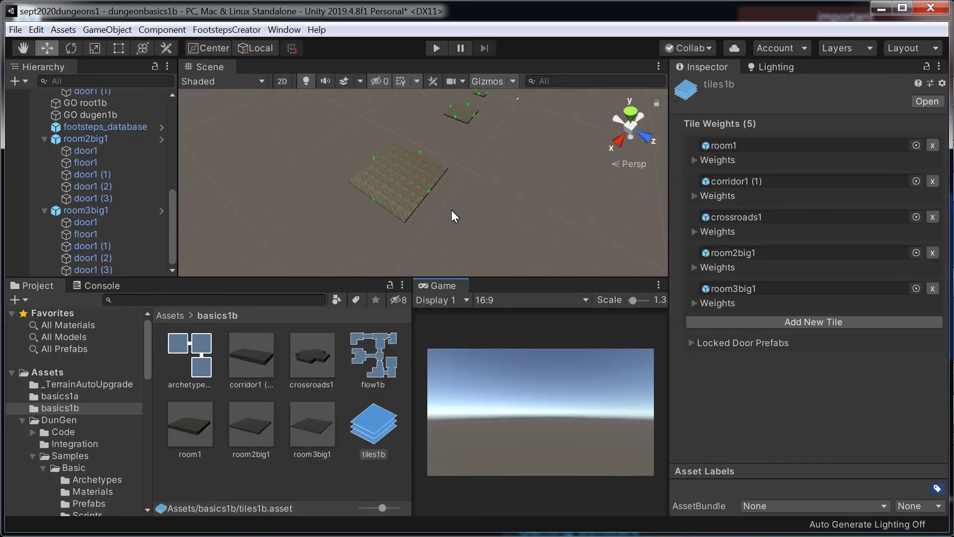
pyautogui.scroll(1, 469, 244)
pyautogui.moveTo(415, 393); pyautogui.dragTo(375, 389)
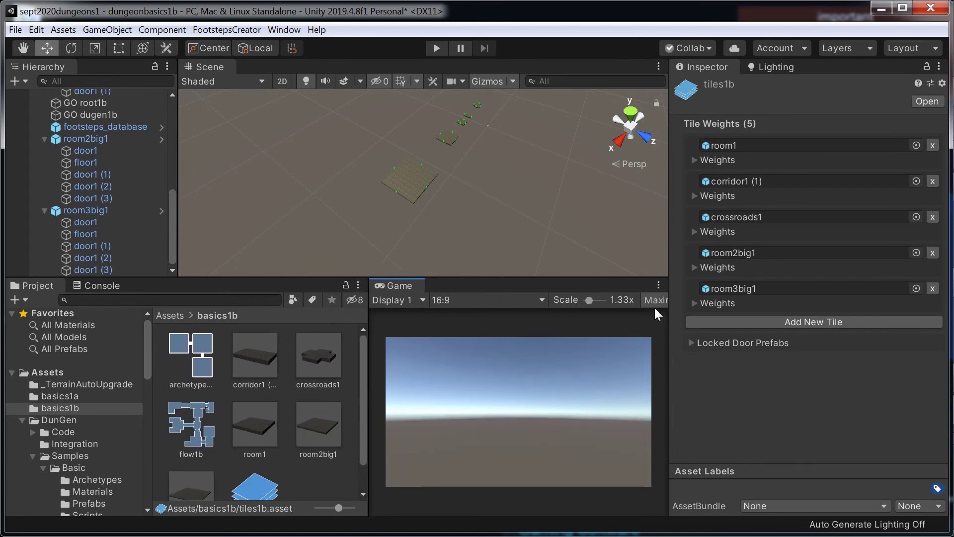
pyautogui.click(436, 48)
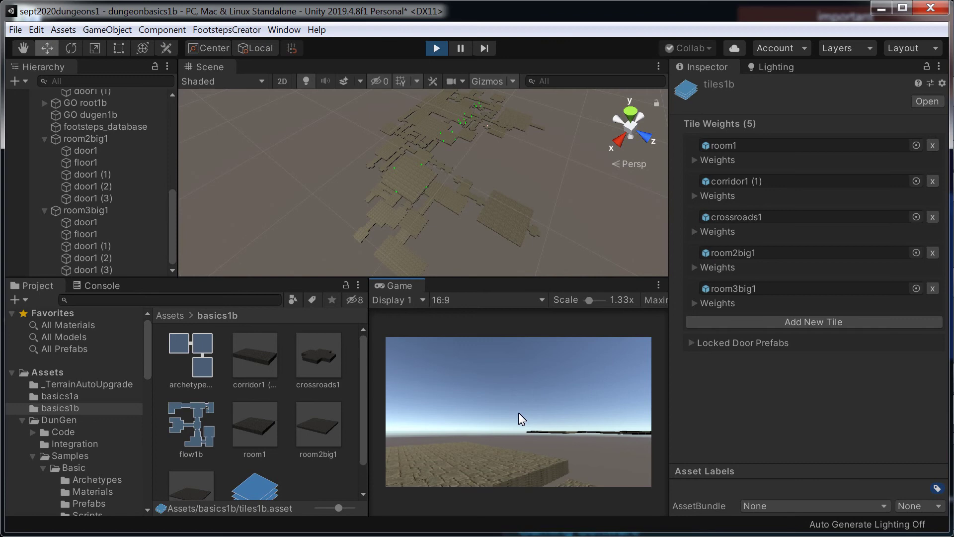
pyautogui.hotkey('ctrl', 'p')
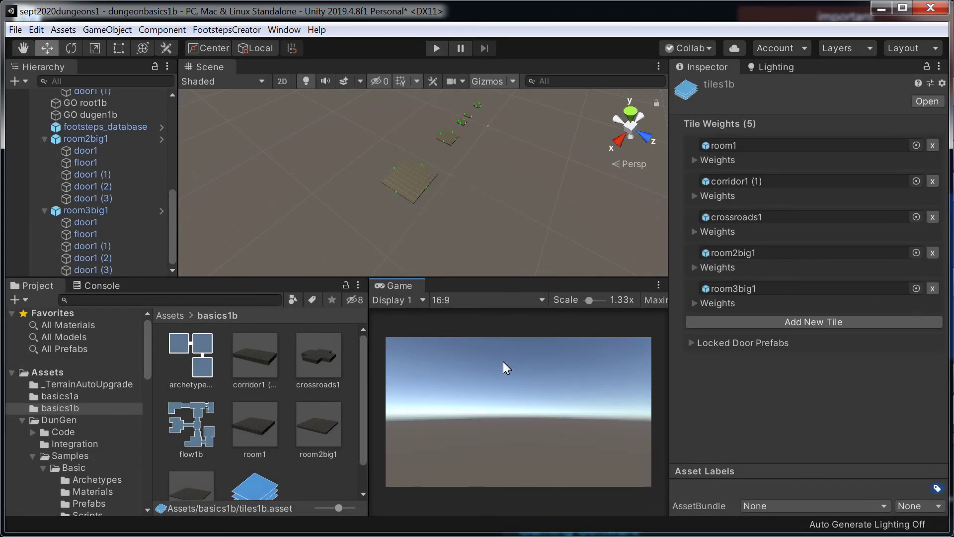
# - Examine the room, corridor and crossroads tiles in the scene and their doorway and floor objects in the hierarchy
pyautogui.scroll(5, 466, 154)
pyautogui.moveTo(466, 154); pyautogui.dragTo(314, 248, button='middle')
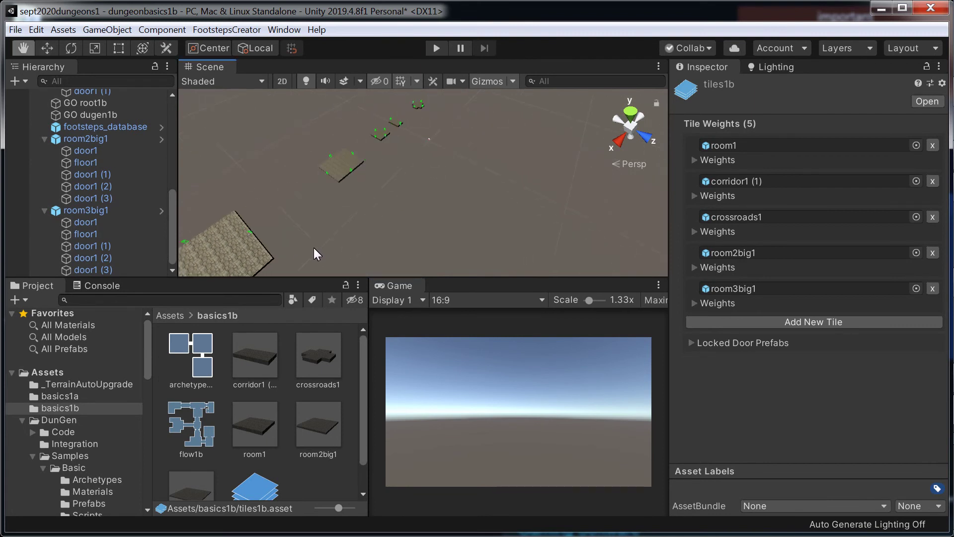
pyautogui.keyDown('alt'); pyautogui.moveTo(313, 248); pyautogui.dragTo(410, 171); pyautogui.keyUp('alt')
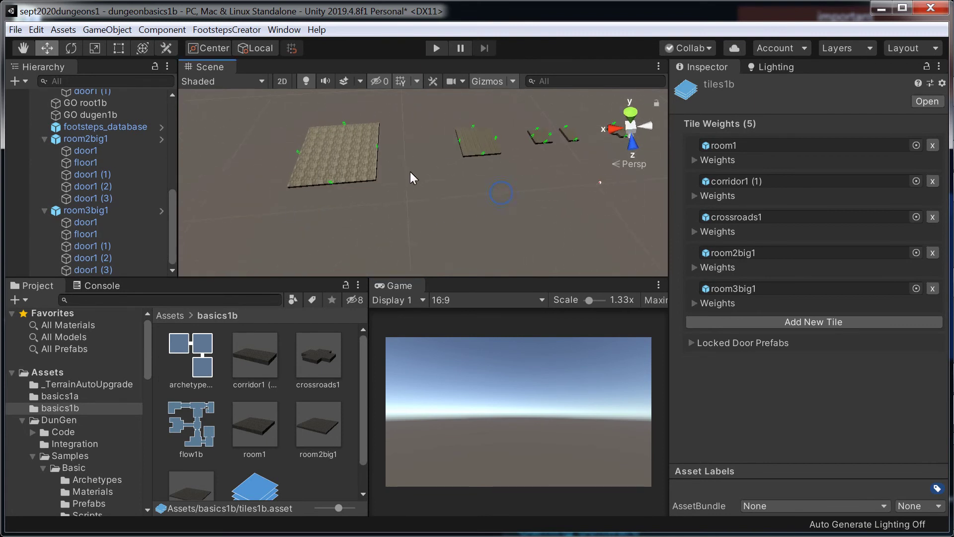
pyautogui.scroll(-3, 411, 172)
pyautogui.moveTo(387, 212); pyautogui.dragTo(224, 249, button='middle')
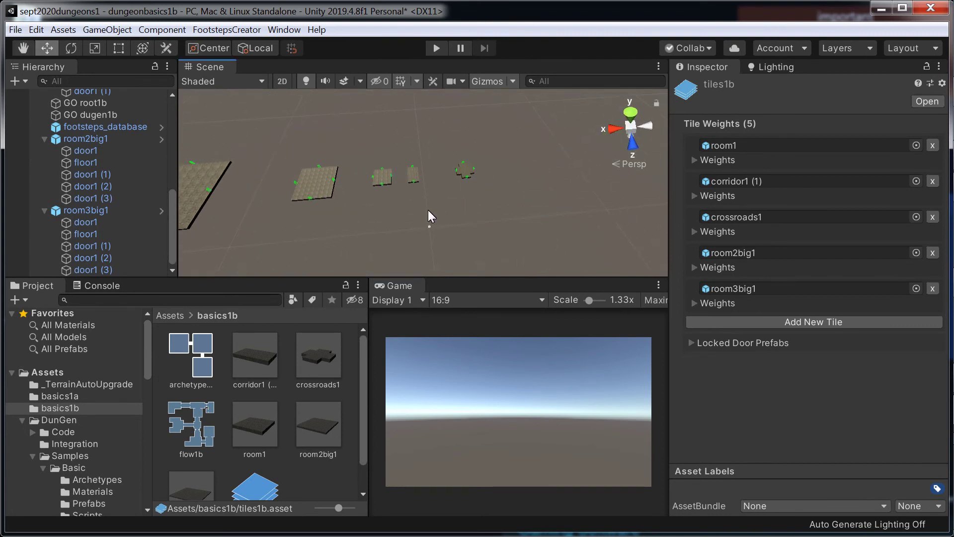
pyautogui.scroll(4, 441, 207)
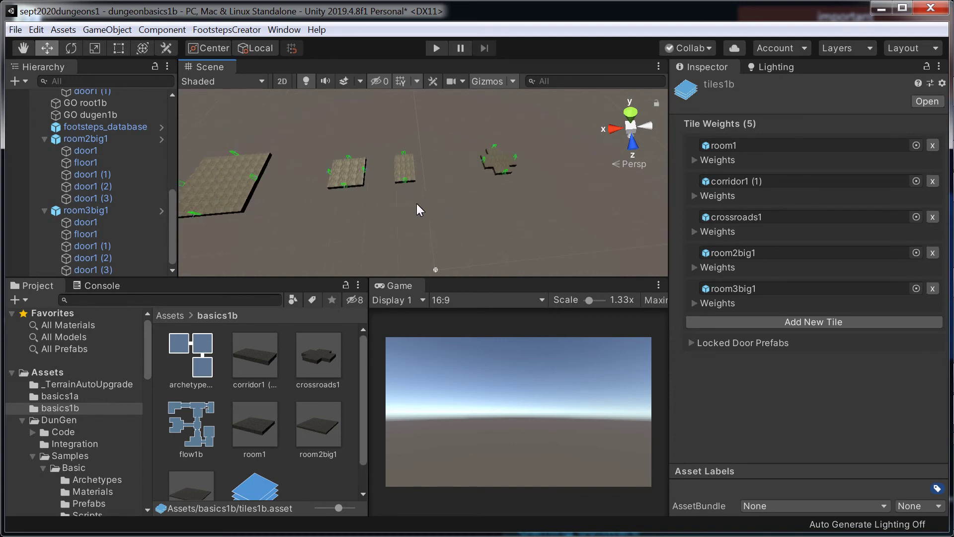
pyautogui.scroll(-1, 416, 206)
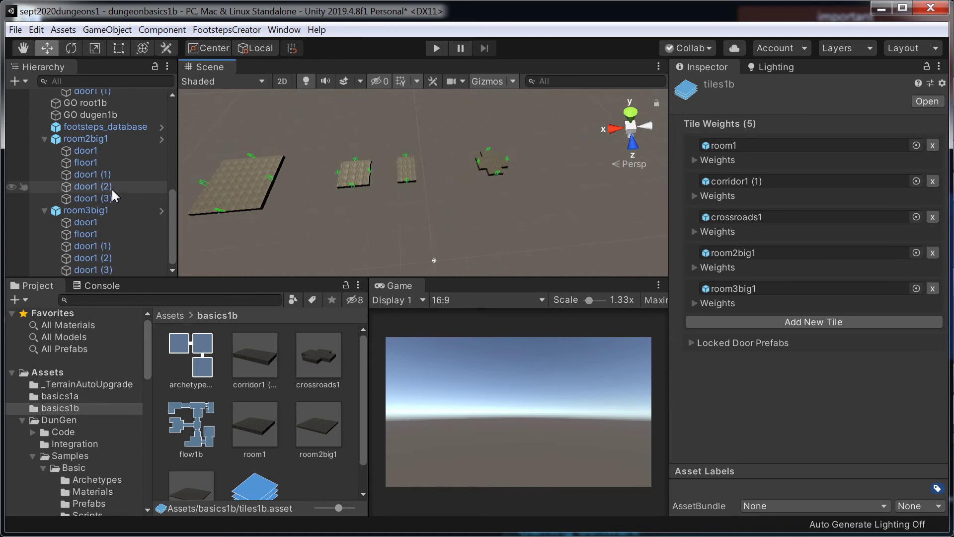
pyautogui.scroll(5, 113, 190)
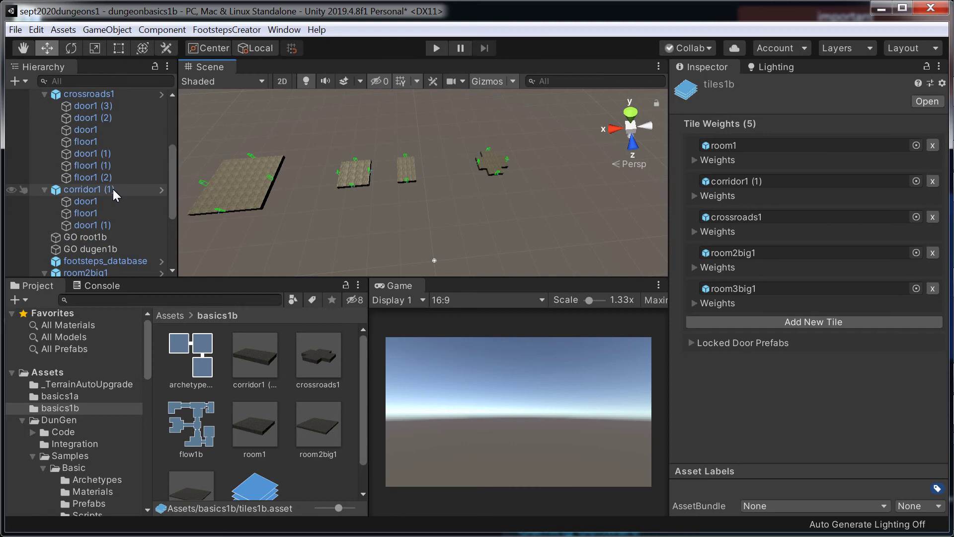
pyautogui.moveTo(223, 203); pyautogui.dragTo(517, 242, button='middle')
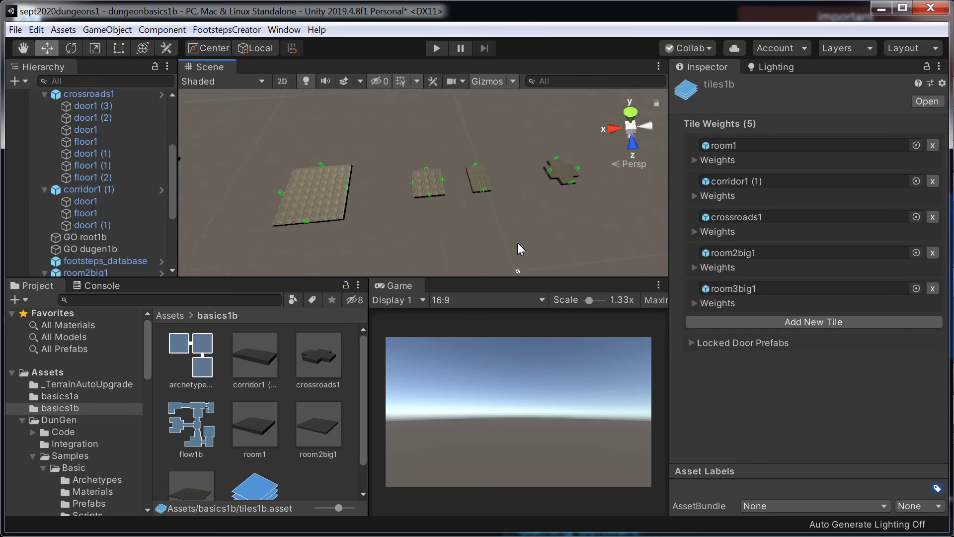
# - Duplicate the corridor1 (1) tile in the hierarchy and unpack the copy from its prefab
pyautogui.click(105, 190)
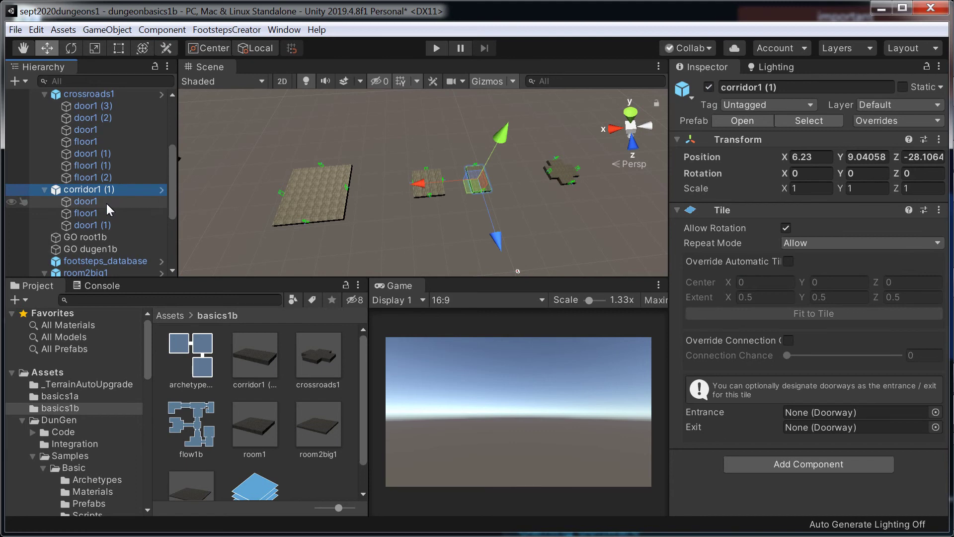
pyautogui.hotkey('ctrl', 'd')
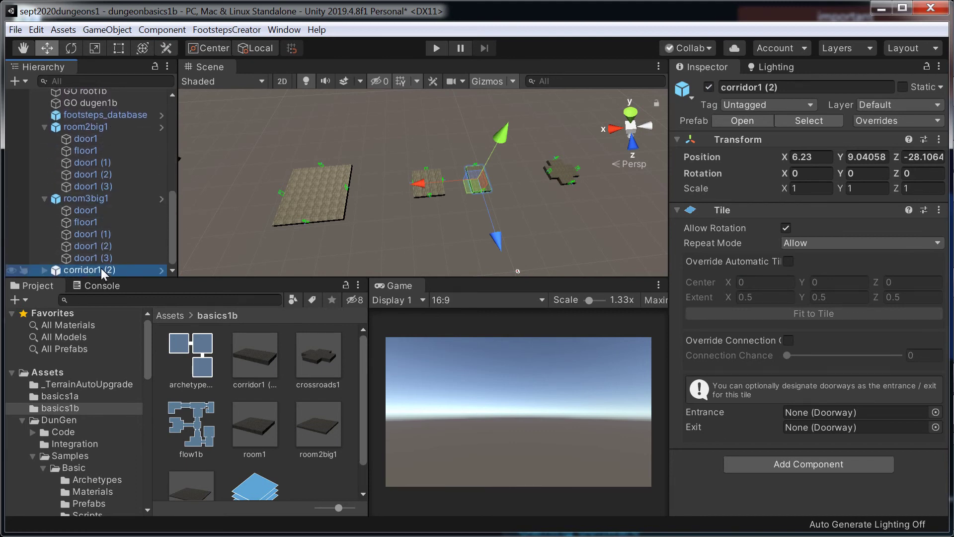
pyautogui.click(45, 270)
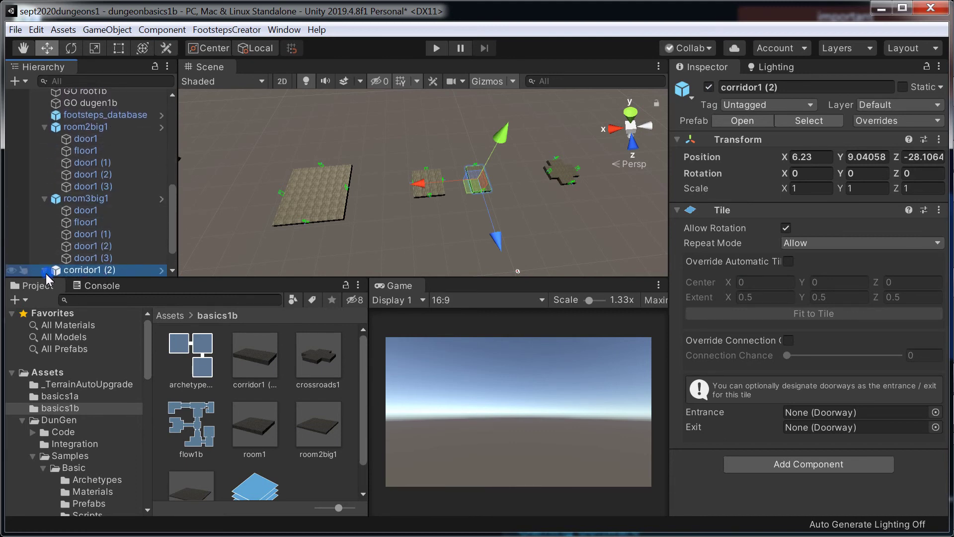
pyautogui.rightClick(86, 270)
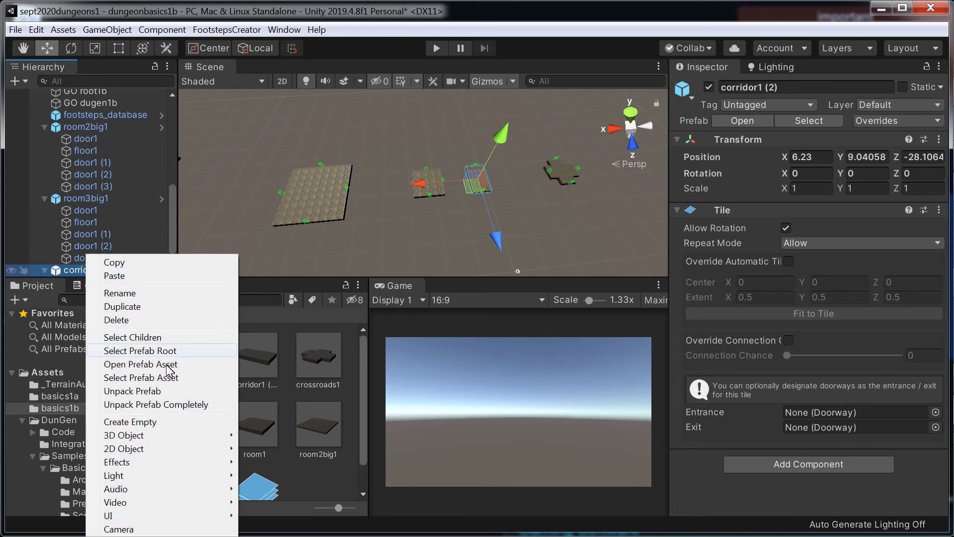
pyautogui.click(157, 390)
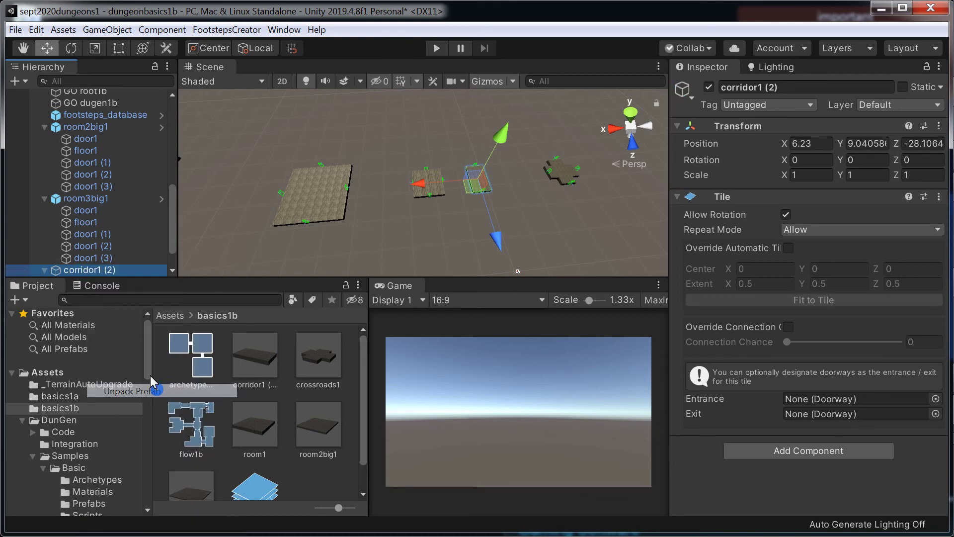
# - Rename the corridor copy as corridor2long1 and move it along X to about 38.4, into the gap beside the large room
pyautogui.click(124, 268)
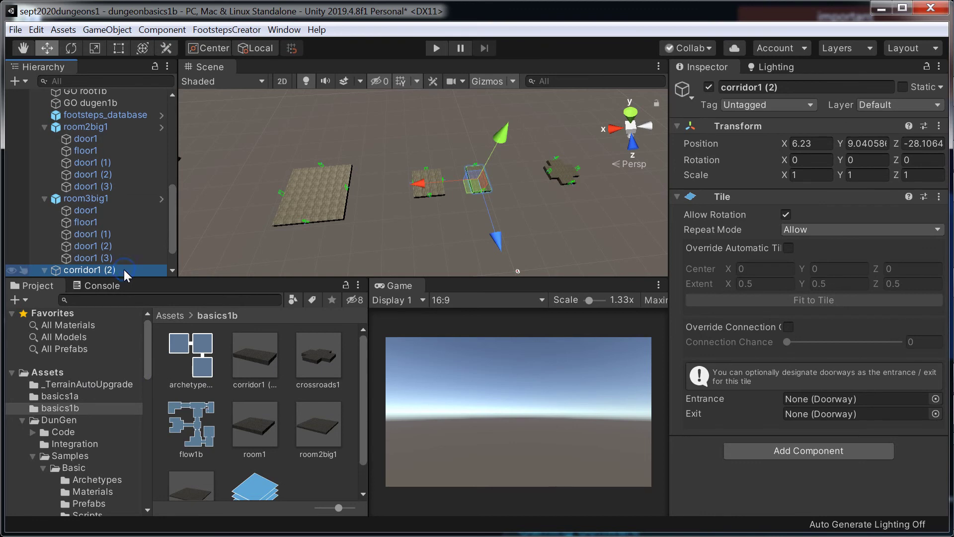
pyautogui.press('End')
pyautogui.press('BackSpace')
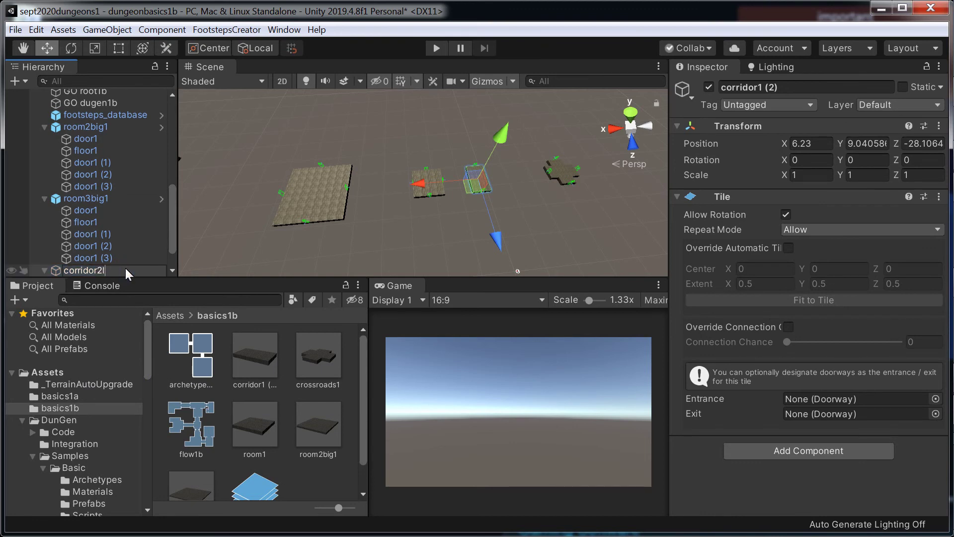
pyautogui.write('2long1')
pyautogui.press('Return')
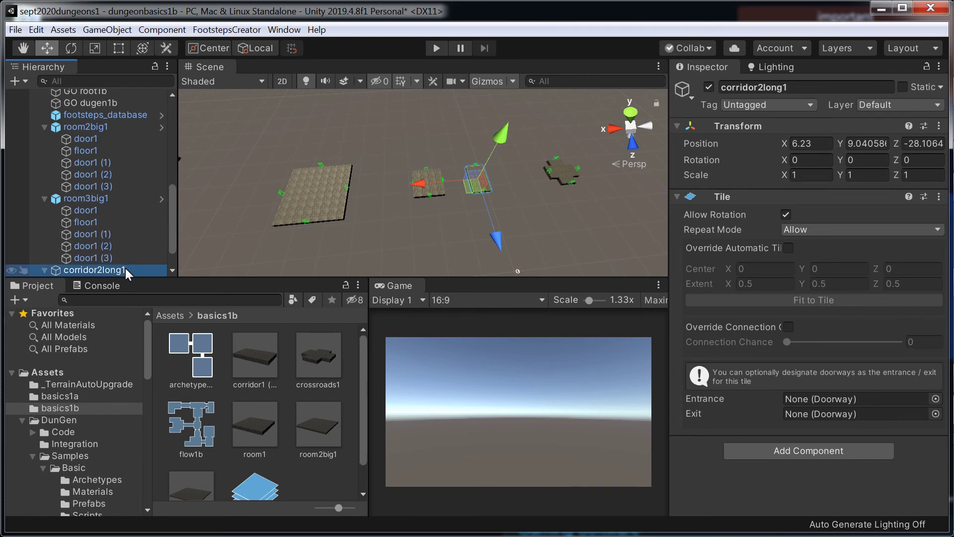
pyautogui.scroll(-1, 125, 268)
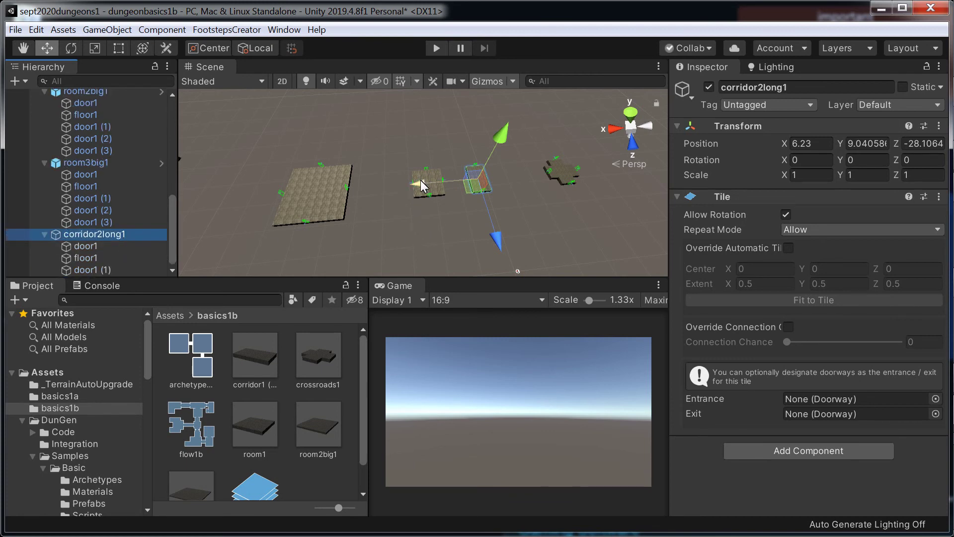
pyautogui.moveTo(421, 180); pyautogui.dragTo(307, 195)
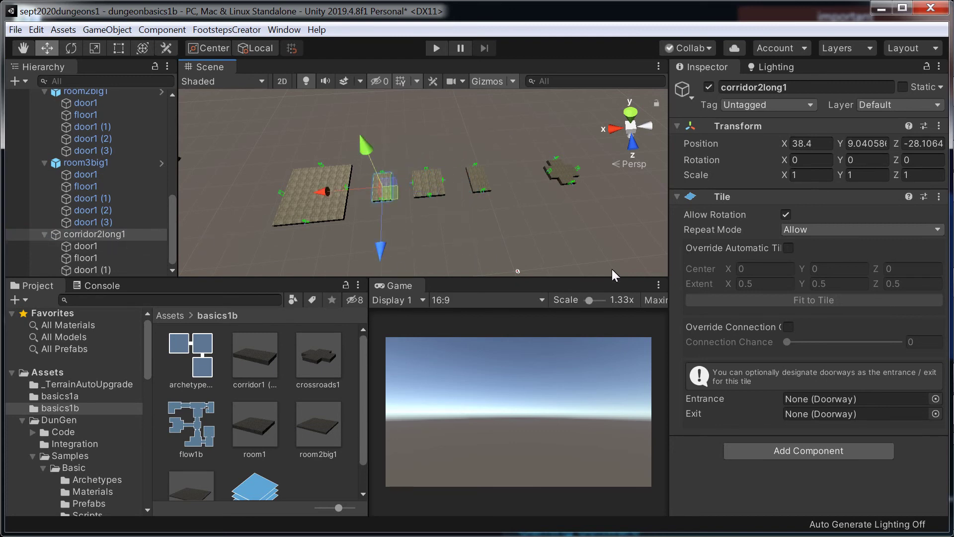
# - Lengthen the floor1 object of corridor2long1 by setting its Z scale to 40
pyautogui.click(100, 258)
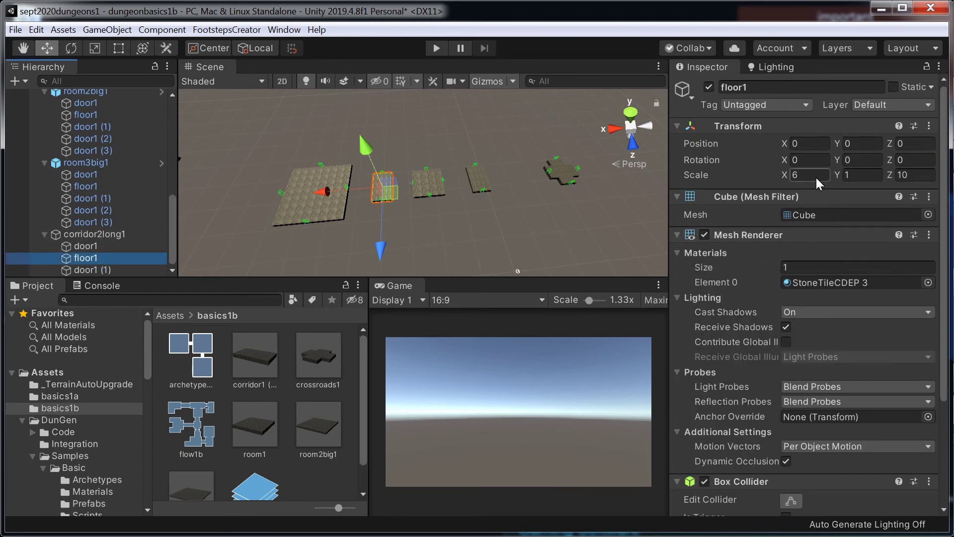
pyautogui.click(927, 176)
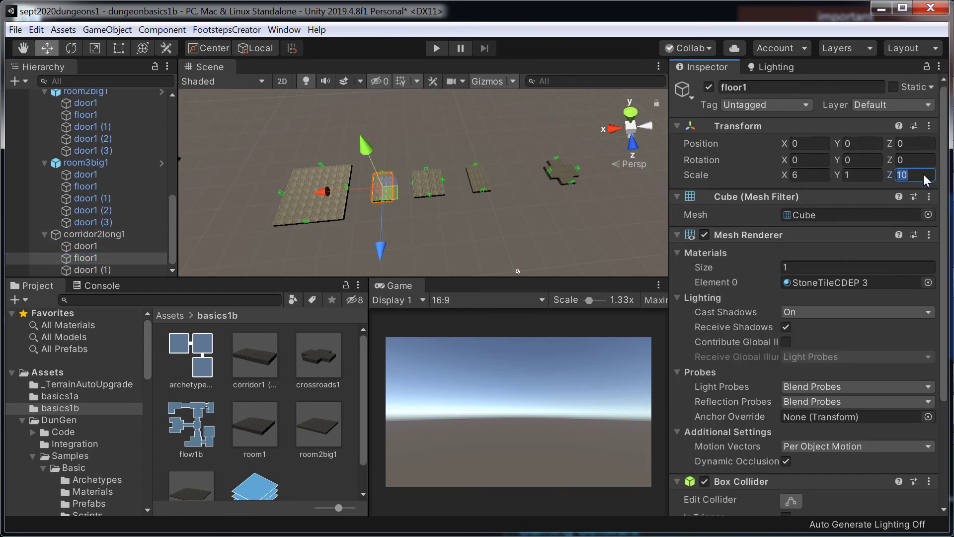
pyautogui.write('40')
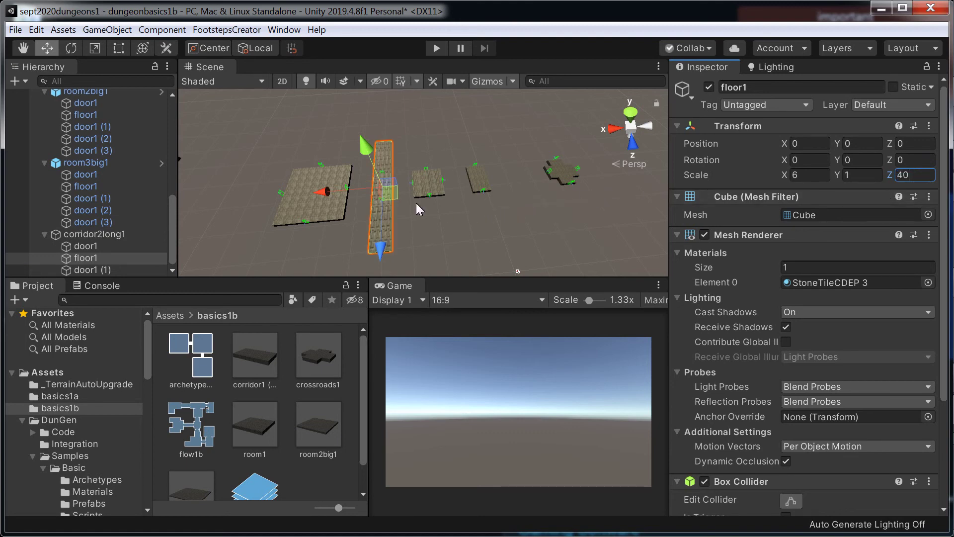
# - Move the door1 doorway of corridor2long1 to the end of the floor at Z position 20
pyautogui.moveTo(434, 194); pyautogui.dragTo(556, 182, button='middle')
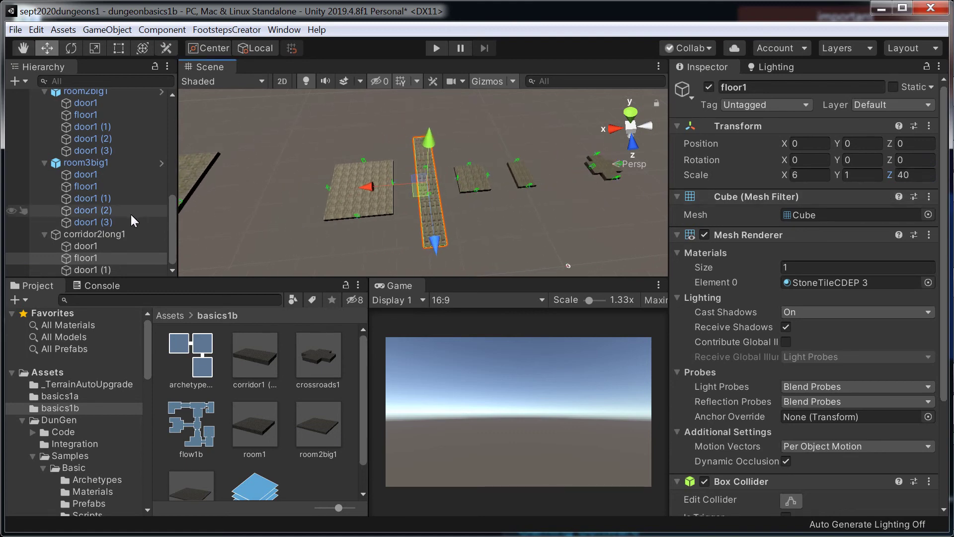
pyautogui.click(103, 248)
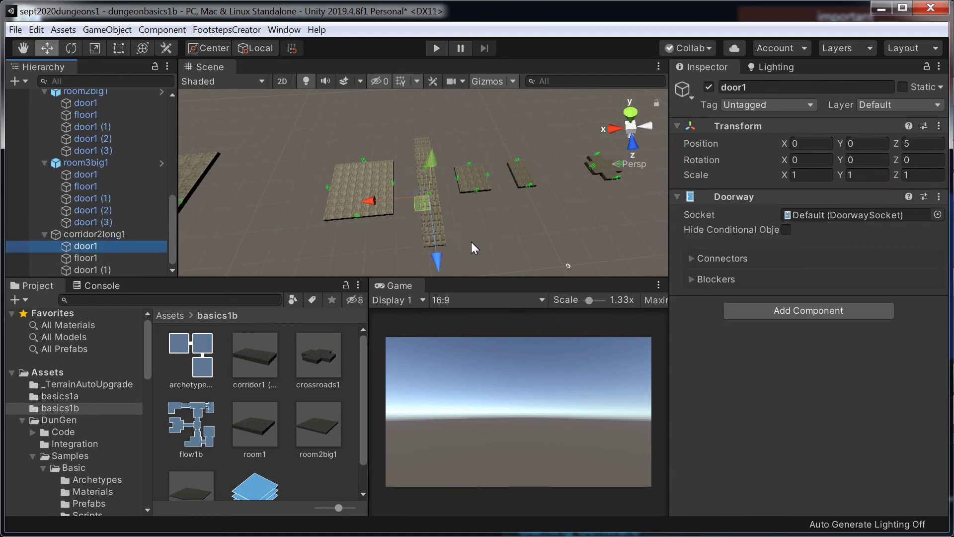
pyautogui.keyDown('alt'); pyautogui.moveTo(464, 228); pyautogui.dragTo(469, 254); pyautogui.keyUp('alt')
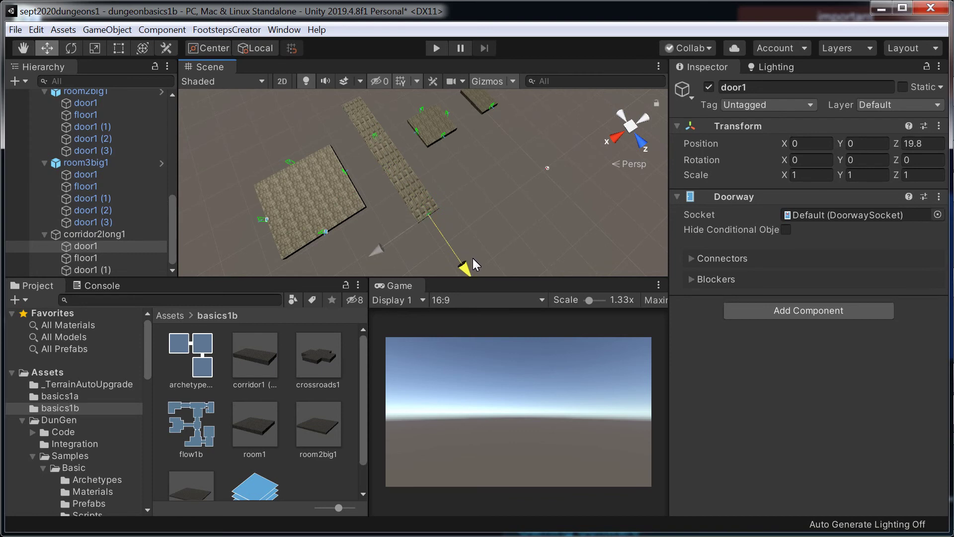
pyautogui.scroll(10, 482, 238)
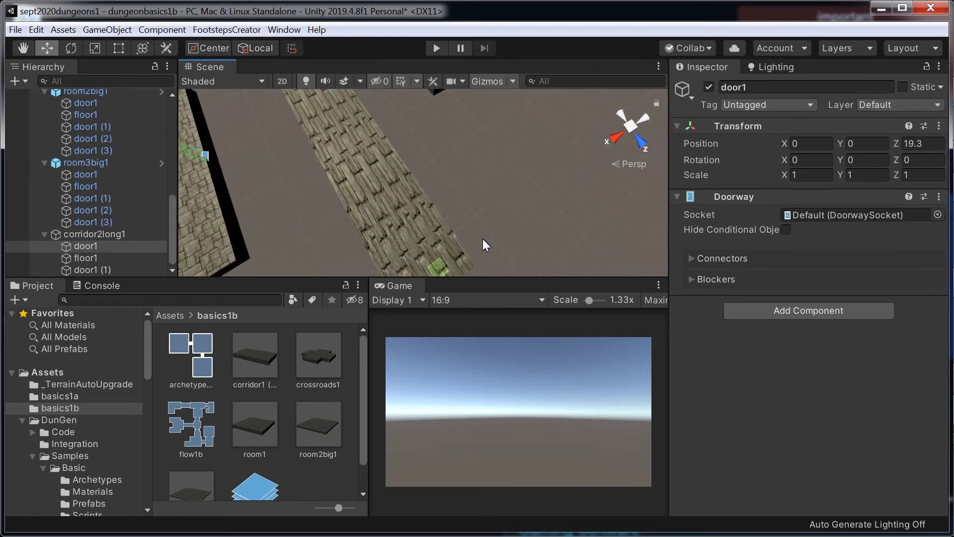
pyautogui.keyDown('alt'); pyautogui.moveTo(362, 156); pyautogui.dragTo(379, 195); pyautogui.keyUp('alt')
pyautogui.click(934, 144)
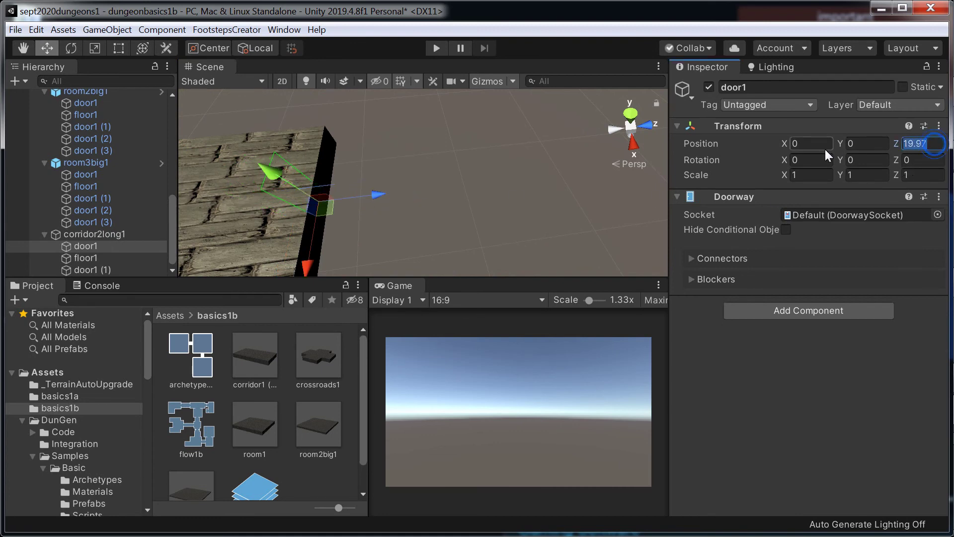
pyautogui.write('20')
# - Move the door1 (1) doorway of corridor2long1 to the opposite end of the floor at Z position -20
pyautogui.scroll(-10, 328, 211)
pyautogui.moveTo(363, 212); pyautogui.dragTo(456, 186, button='middle')
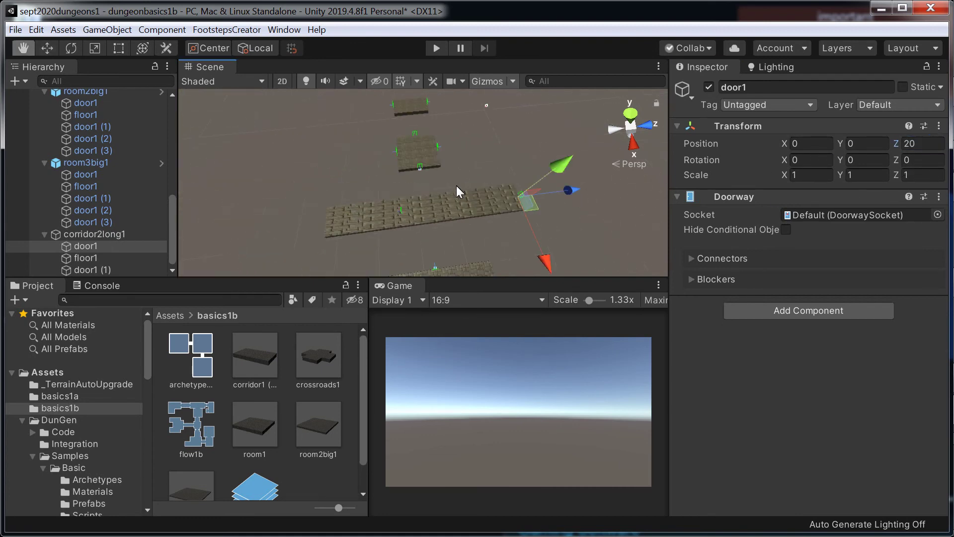
pyautogui.moveTo(348, 194); pyautogui.dragTo(414, 194, button='middle')
pyautogui.scroll(5, 414, 195)
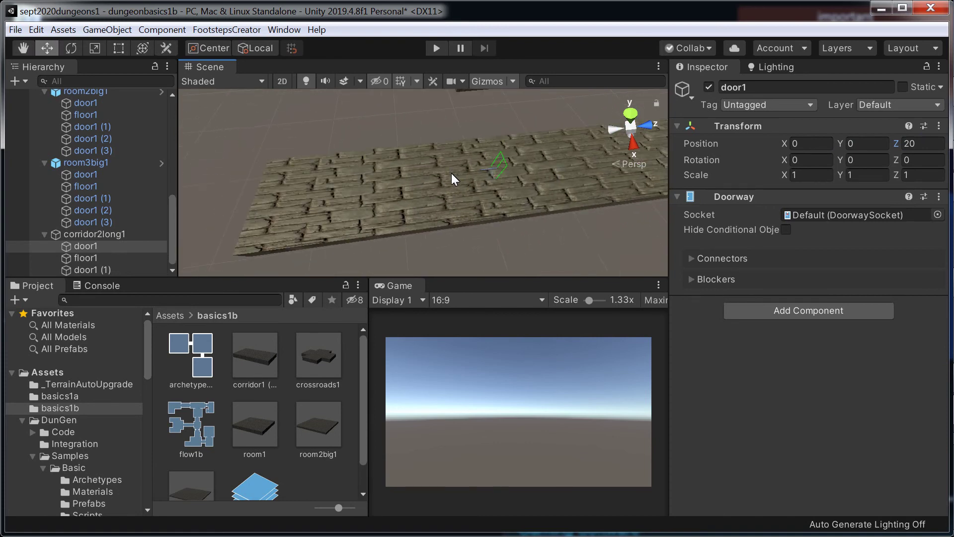
pyautogui.click(500, 169)
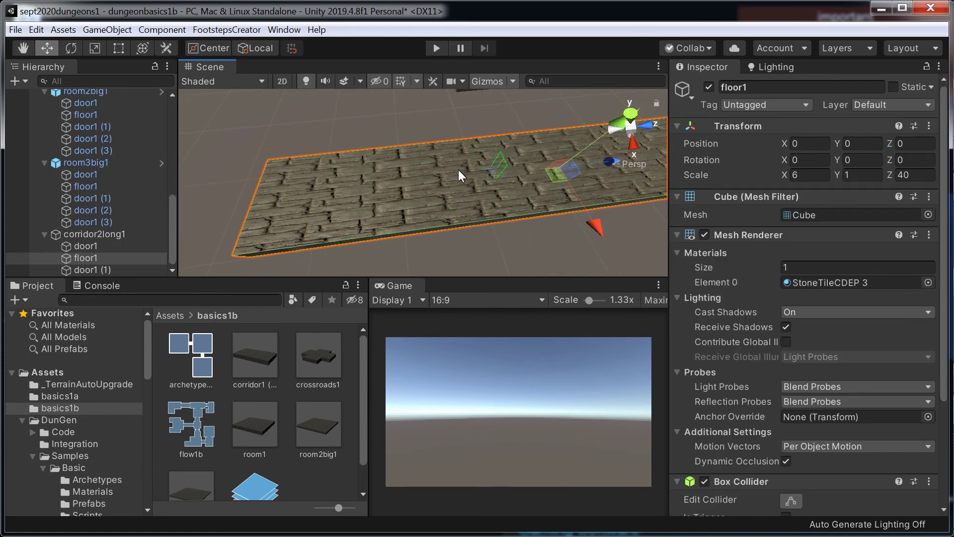
pyautogui.click(117, 247)
pyautogui.click(108, 259)
pyautogui.click(108, 270)
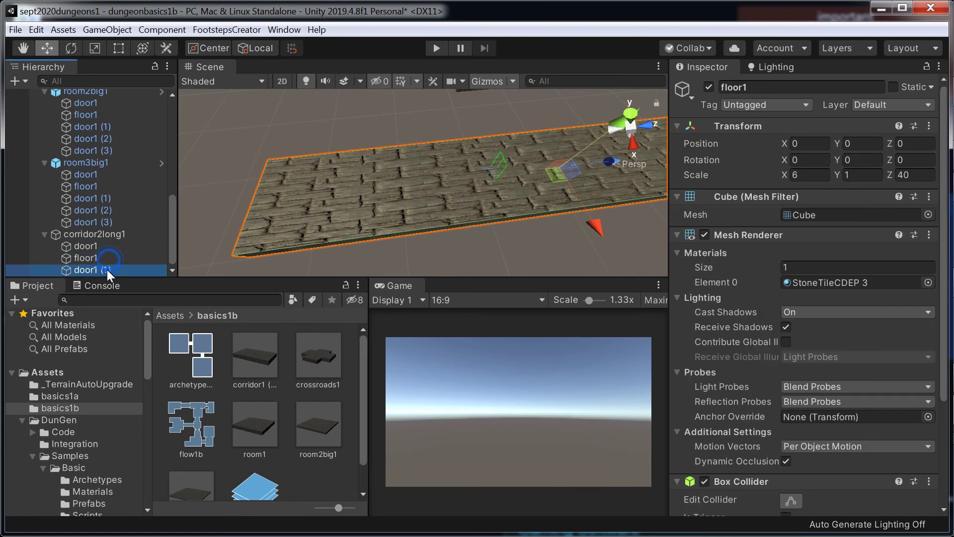
pyautogui.moveTo(432, 182); pyautogui.dragTo(233, 203)
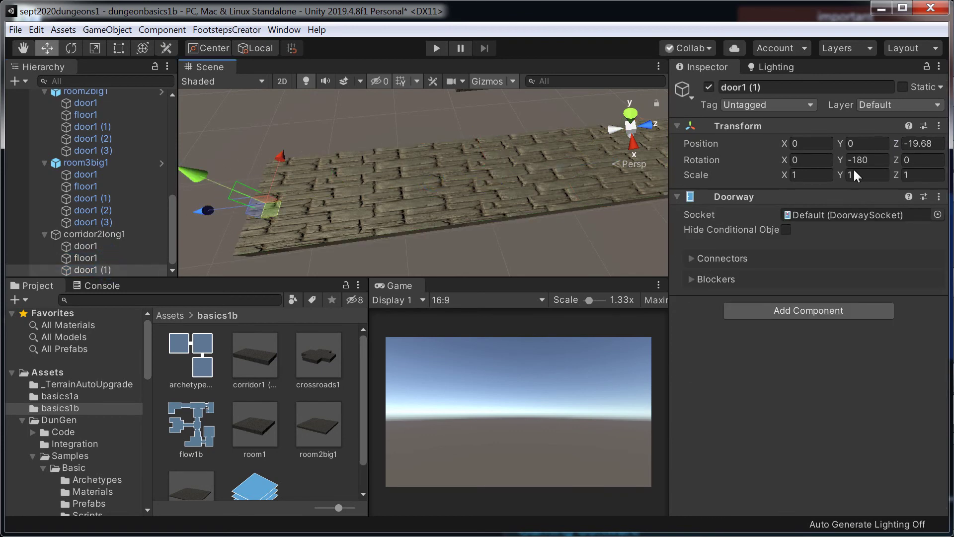
pyautogui.click(914, 143)
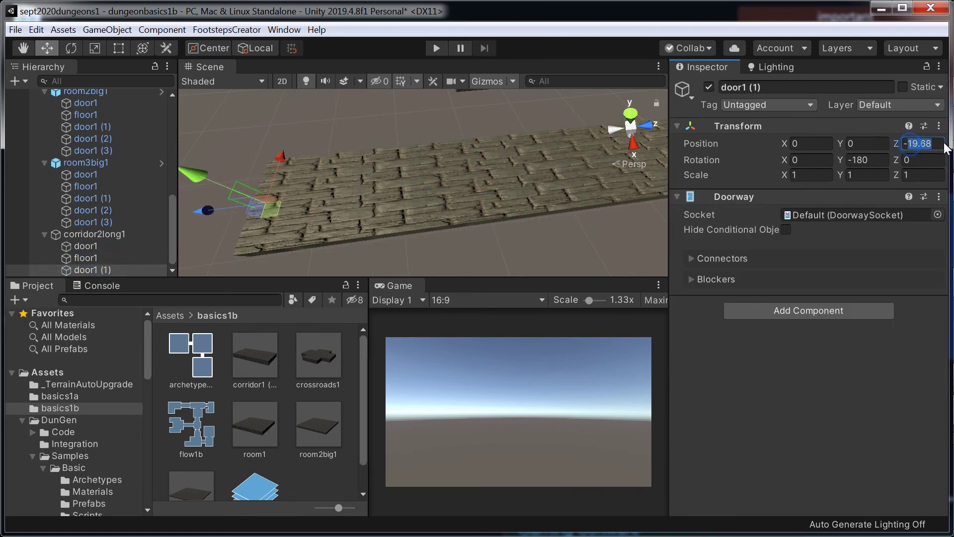
pyautogui.write('-20')
# - Examine corridor2long1 and its doorways alongside the room, corridor and crossroads tiles in the scene
pyautogui.scroll(-5, 495, 182)
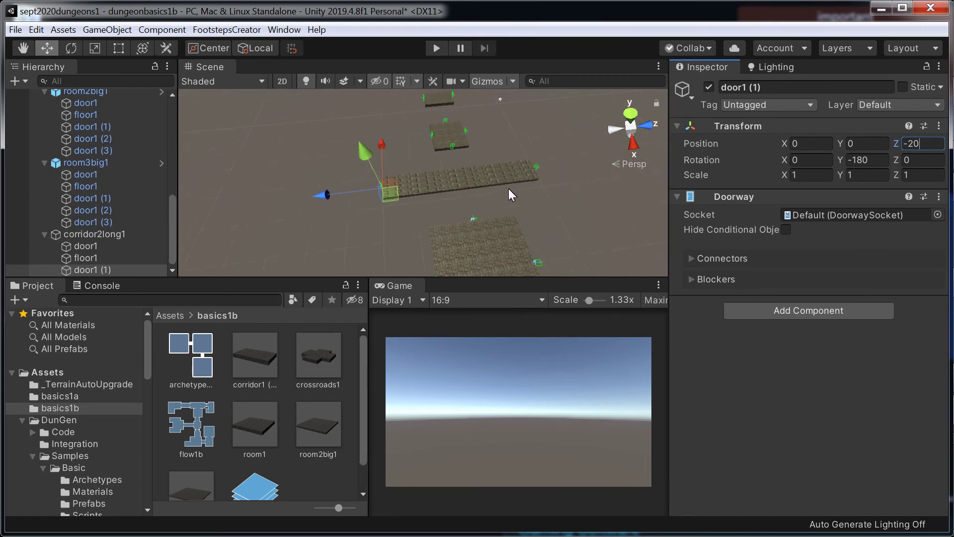
pyautogui.click(500, 177)
pyautogui.scroll(5, 500, 178)
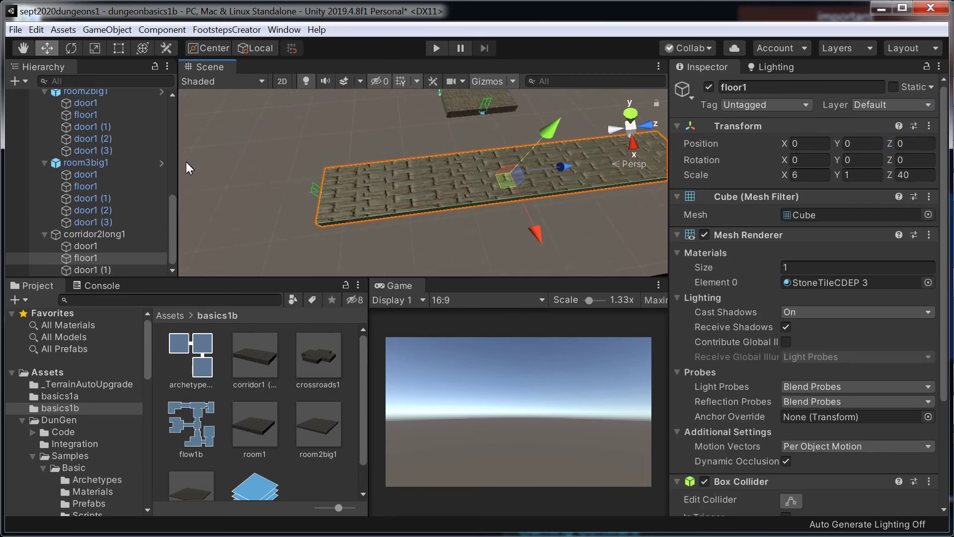
pyautogui.click(108, 235)
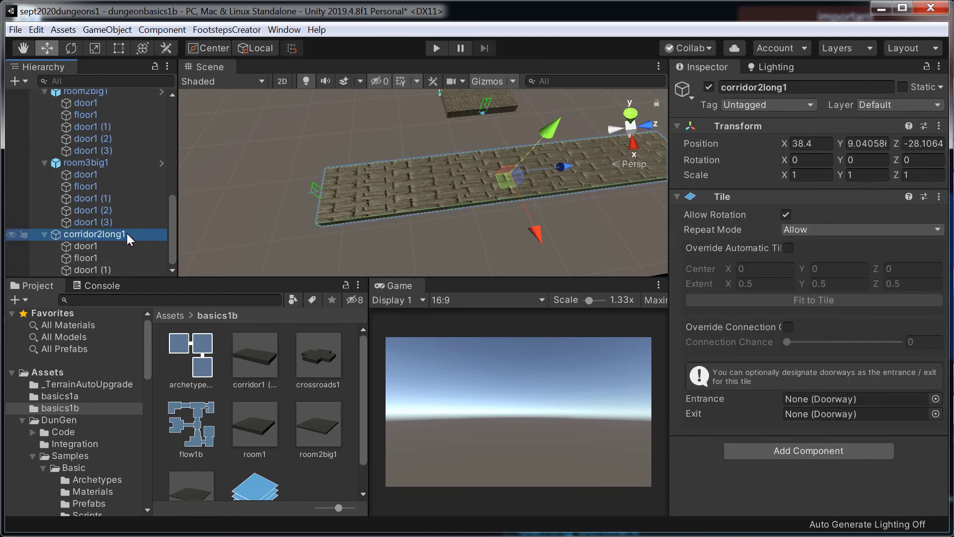
pyautogui.keyDown('alt'); pyautogui.moveTo(470, 214); pyautogui.dragTo(546, 212); pyautogui.keyUp('alt')
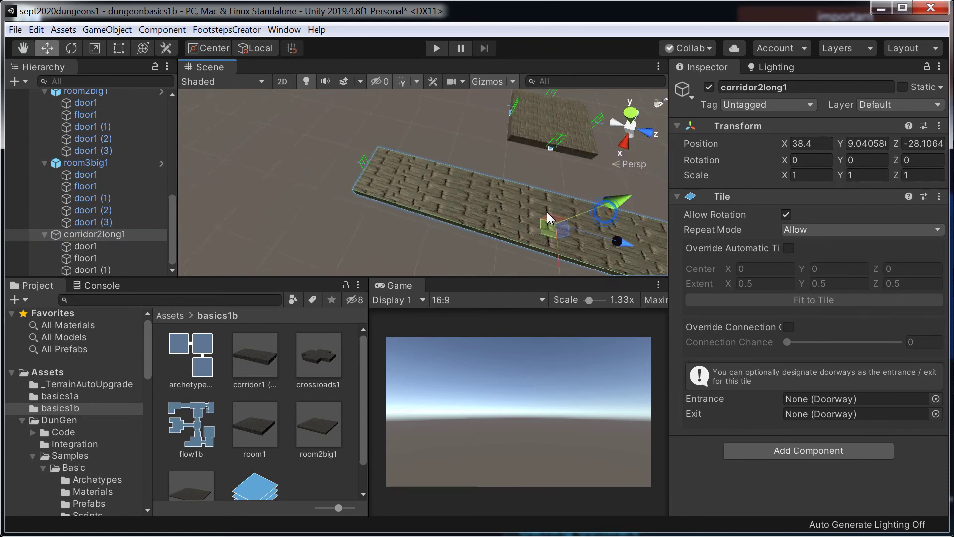
pyautogui.moveTo(546, 212); pyautogui.dragTo(363, 195, button='middle')
pyautogui.scroll(-3, 465, 165)
pyautogui.keyDown('alt'); pyautogui.moveTo(465, 165); pyautogui.dragTo(363, 143); pyautogui.keyUp('alt')
pyautogui.scroll(-8, 464, 159)
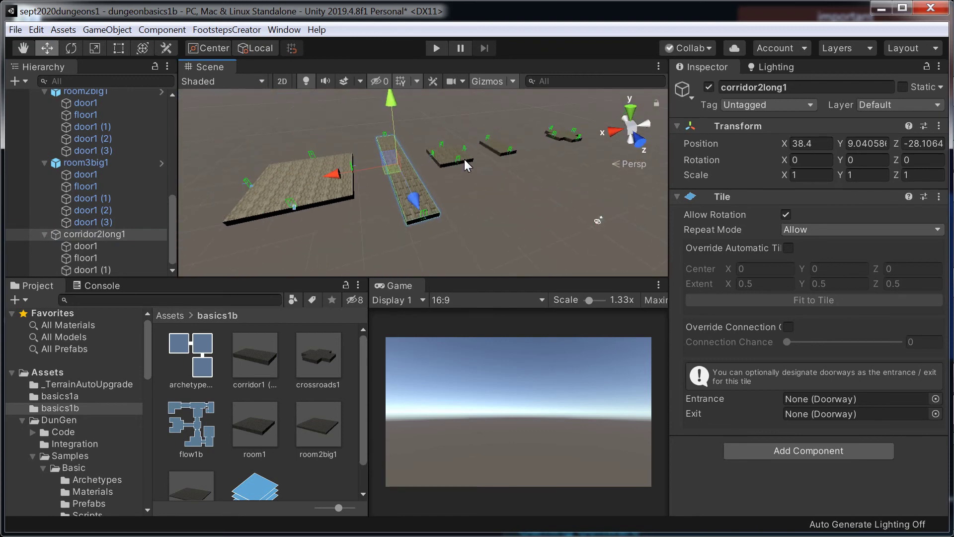
pyautogui.moveTo(348, 180); pyautogui.dragTo(244, 222, button='middle')
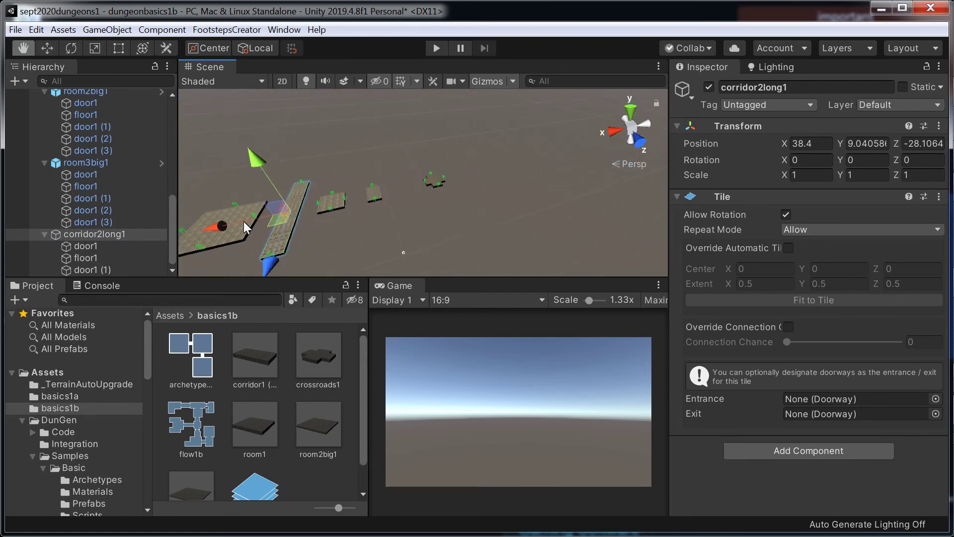
pyautogui.scroll(5, 403, 231)
pyautogui.scroll(10, 406, 231)
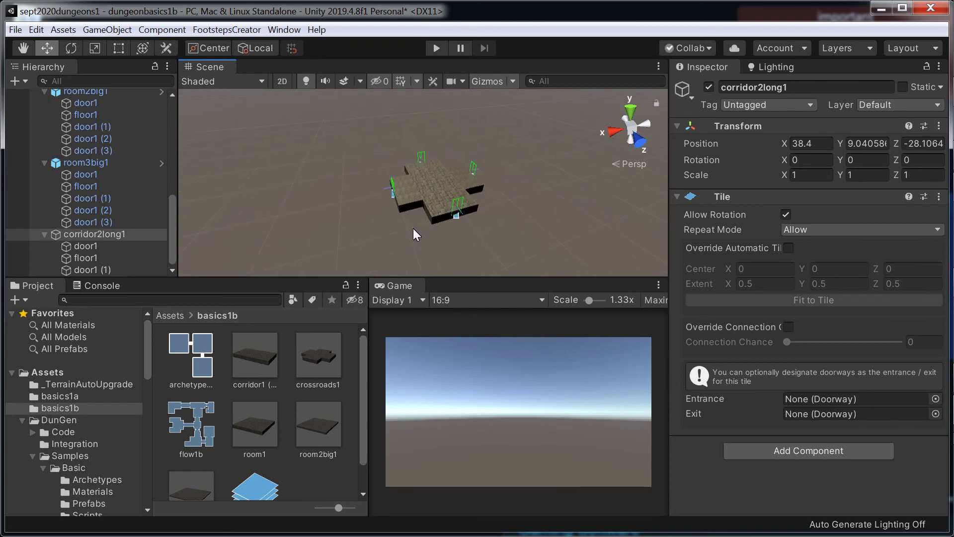
pyautogui.scroll(10, 441, 205)
pyautogui.scroll(-9, 442, 205)
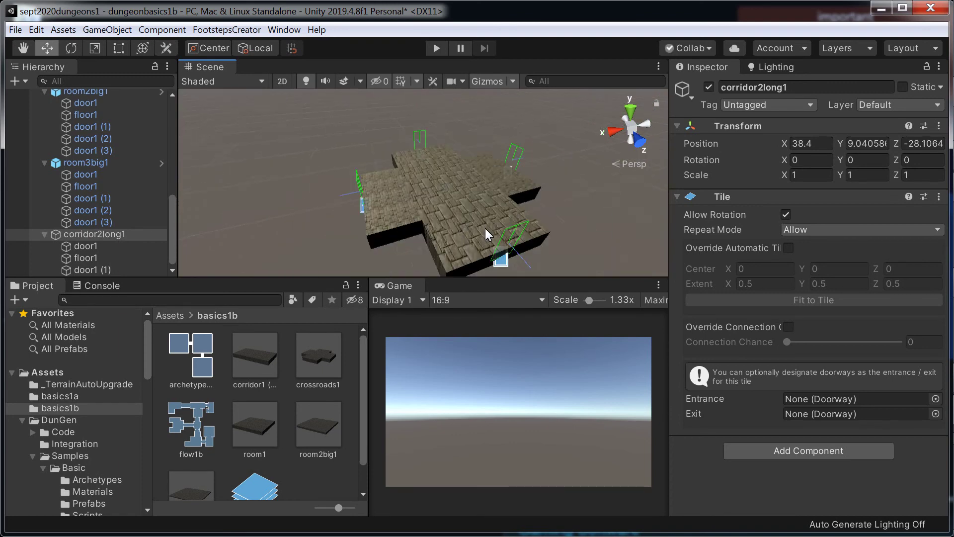
pyautogui.scroll(-10, 482, 218)
pyautogui.moveTo(380, 214); pyautogui.dragTo(542, 193, button='middle')
pyautogui.scroll(3, 477, 194)
pyautogui.moveTo(413, 191); pyautogui.dragTo(534, 145, button='middle')
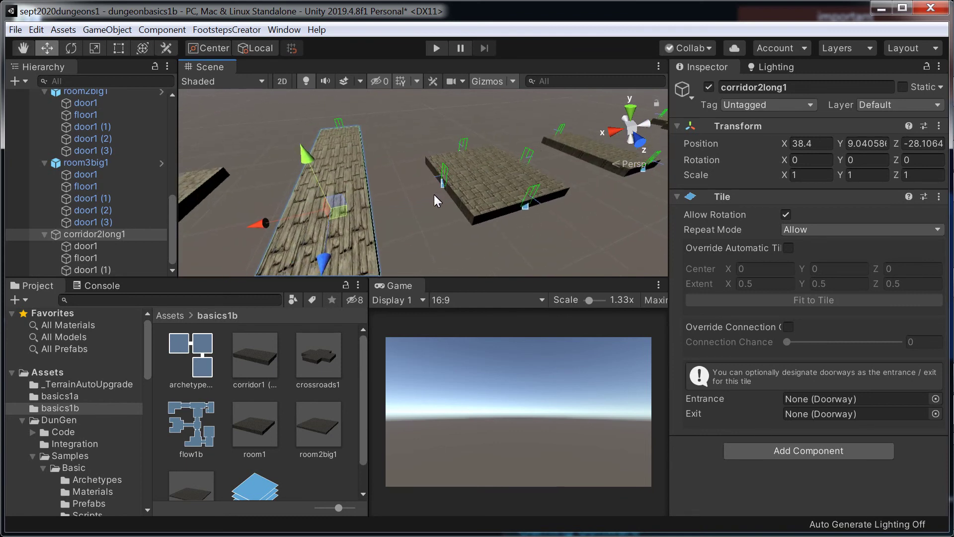
pyautogui.scroll(2, 434, 195)
pyautogui.keyDown('alt'); pyautogui.moveTo(425, 196); pyautogui.dragTo(396, 161); pyautogui.keyUp('alt')
pyautogui.scroll(-5, 429, 202)
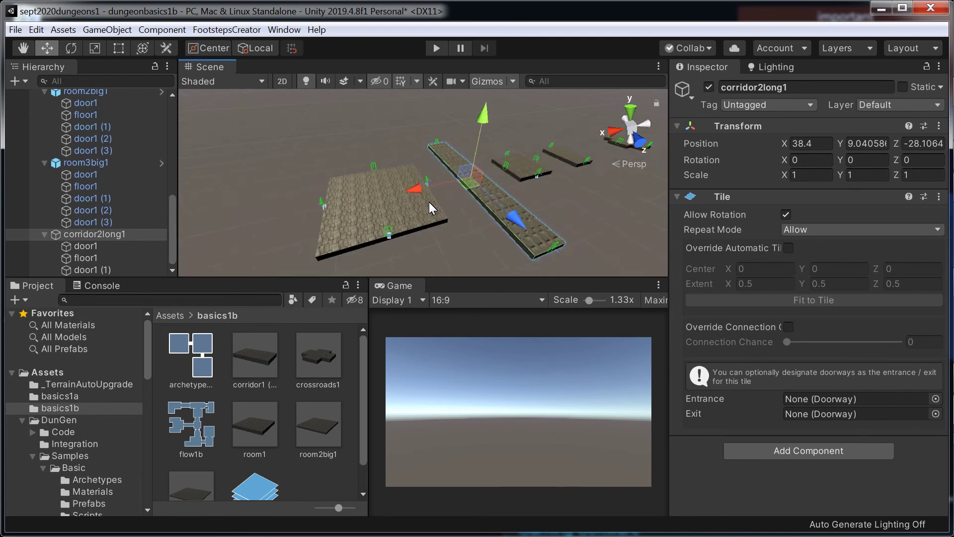
pyautogui.keyDown('alt'); pyautogui.moveTo(527, 208); pyautogui.dragTo(459, 219); pyautogui.keyUp('alt')
pyautogui.scroll(5, 462, 216)
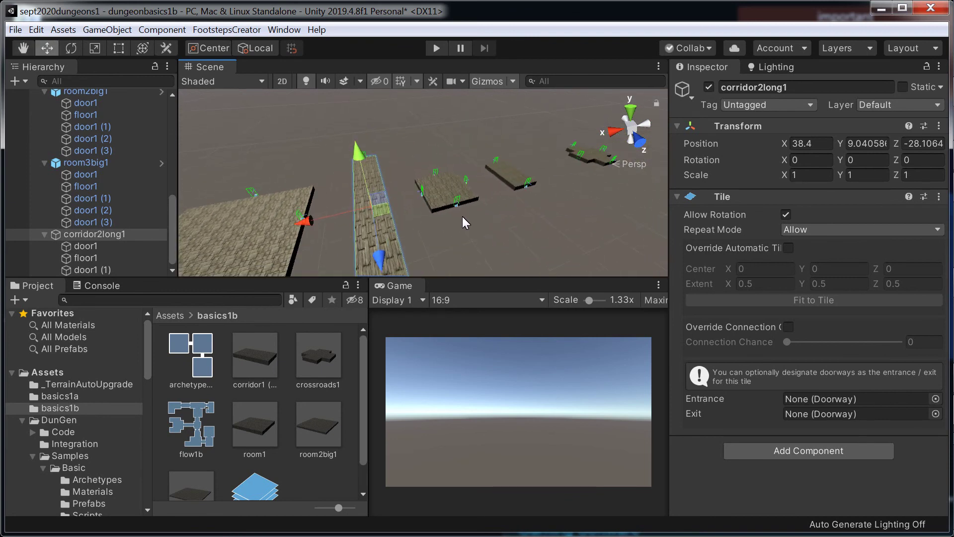
pyautogui.scroll(-3, 464, 216)
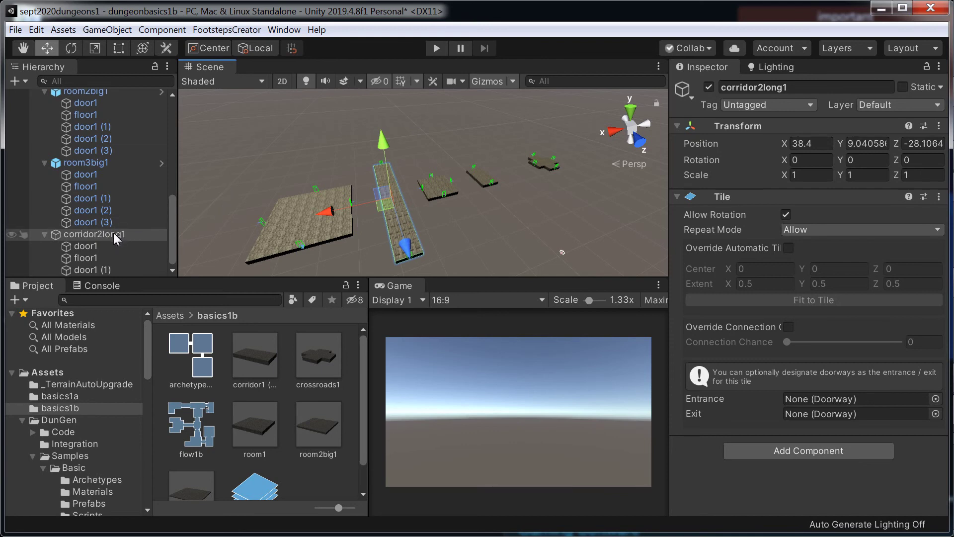
pyautogui.scroll(-2, 278, 404)
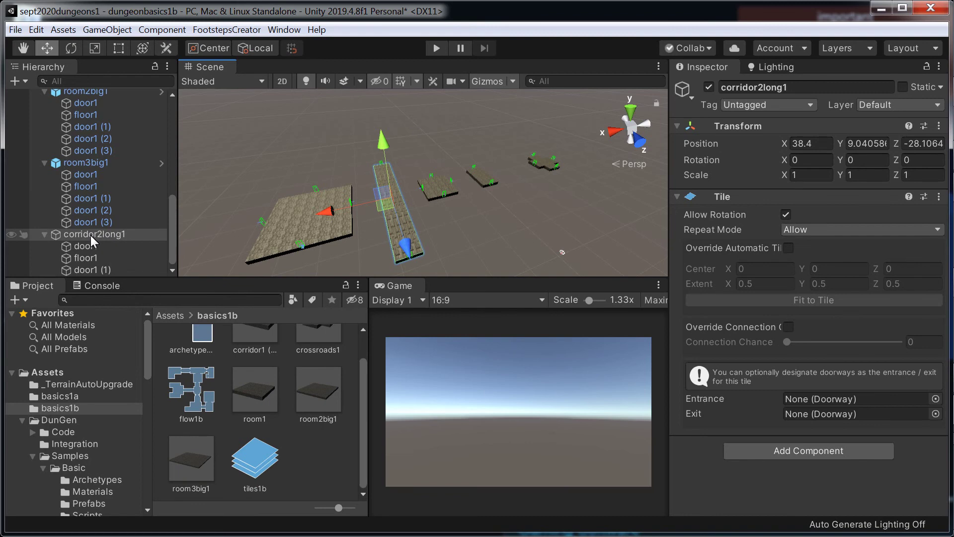
pyautogui.moveTo(90, 236); pyautogui.dragTo(306, 277)
pyautogui.scroll(4, 417, 221)
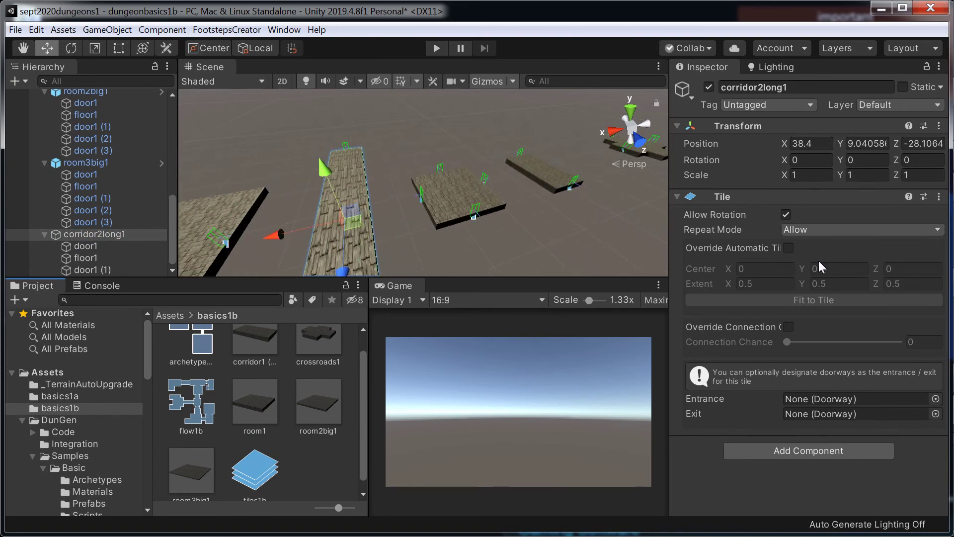
# - Assign the StoneTileCDEP 4 material to the floor1 object of corridor2long1 and check the texture up close
pyautogui.click(350, 245)
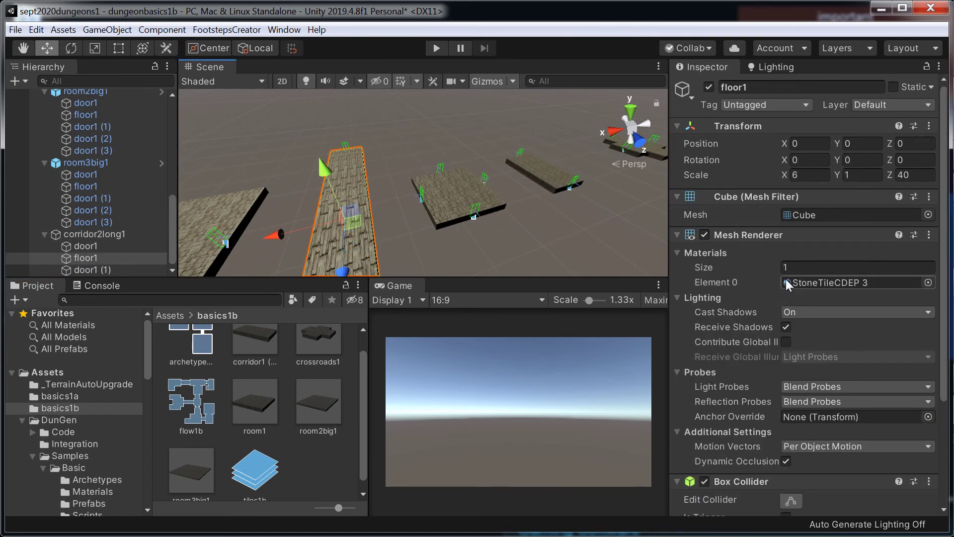
pyautogui.click(929, 282)
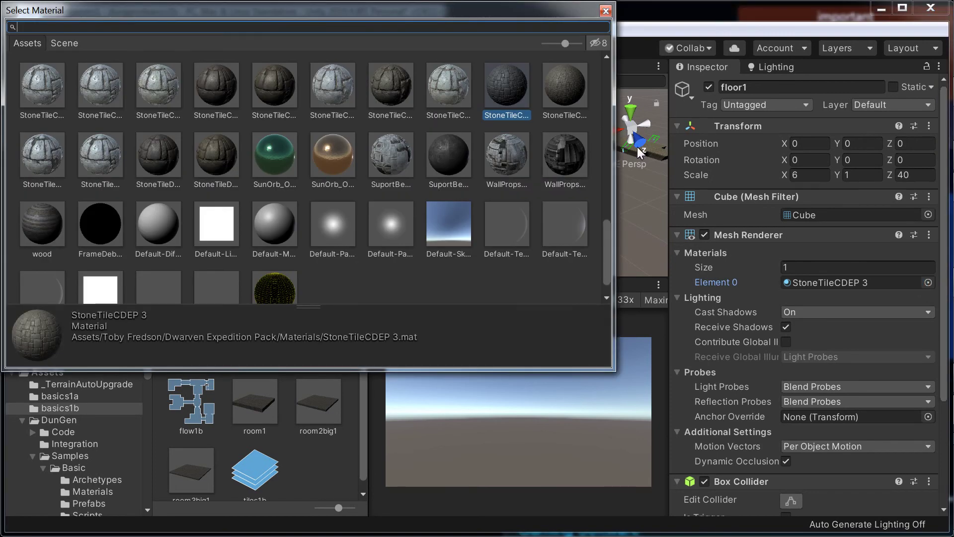
pyautogui.click(563, 95)
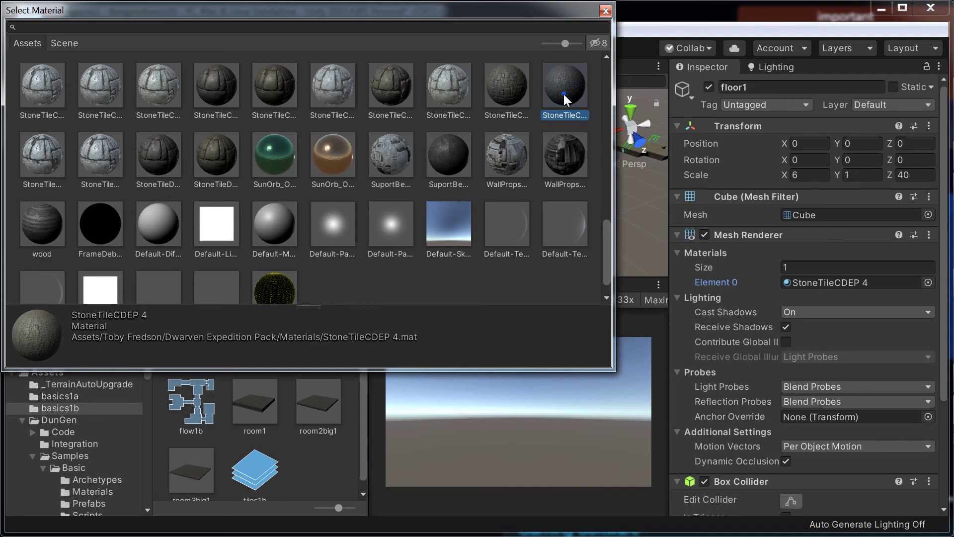
pyautogui.doubleClick(563, 95)
pyautogui.press('f')
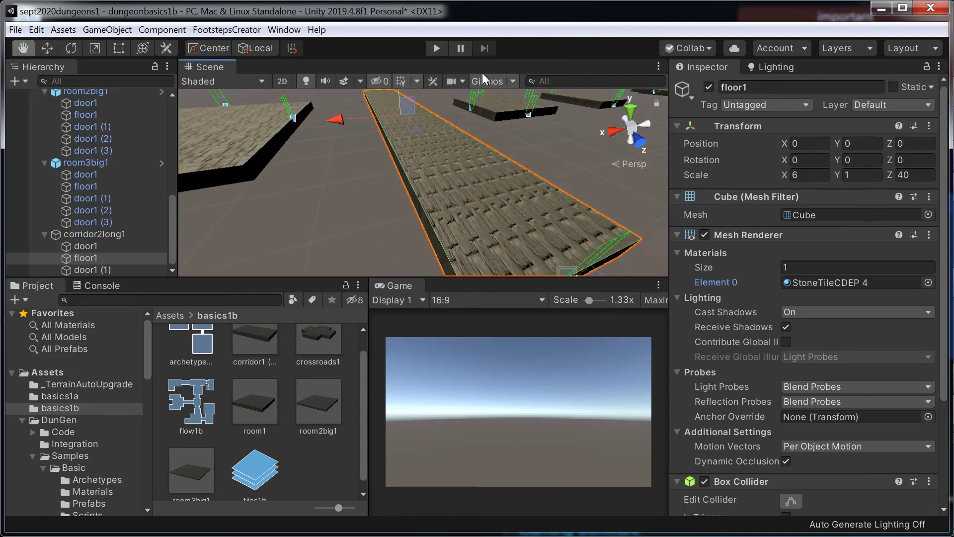
pyautogui.moveTo(482, 72); pyautogui.dragTo(469, 92, button='middle')
pyautogui.scroll(5, 468, 92)
pyautogui.scroll(-4, 472, 99)
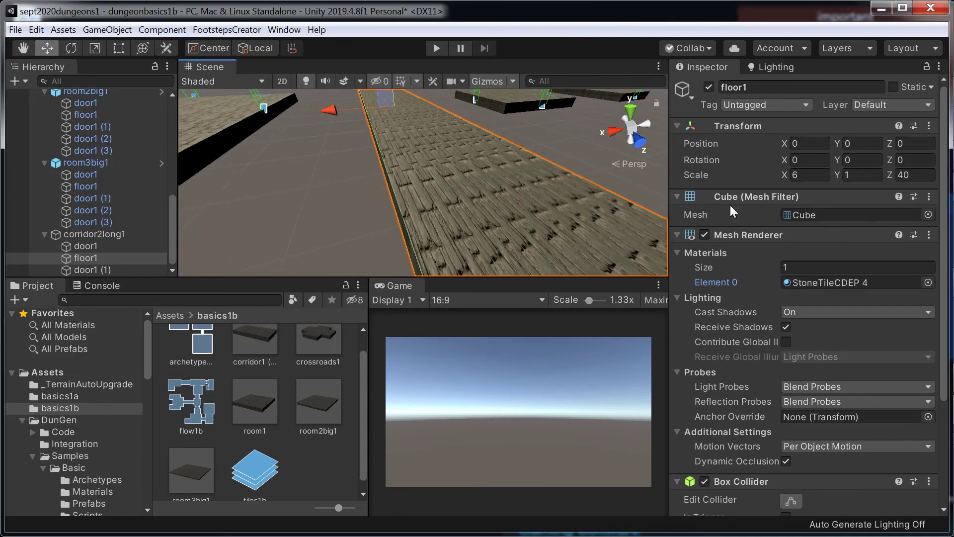
# - Change the floor1 material of corridor2long1 to StoneTileCDEP 1
pyautogui.click(928, 282)
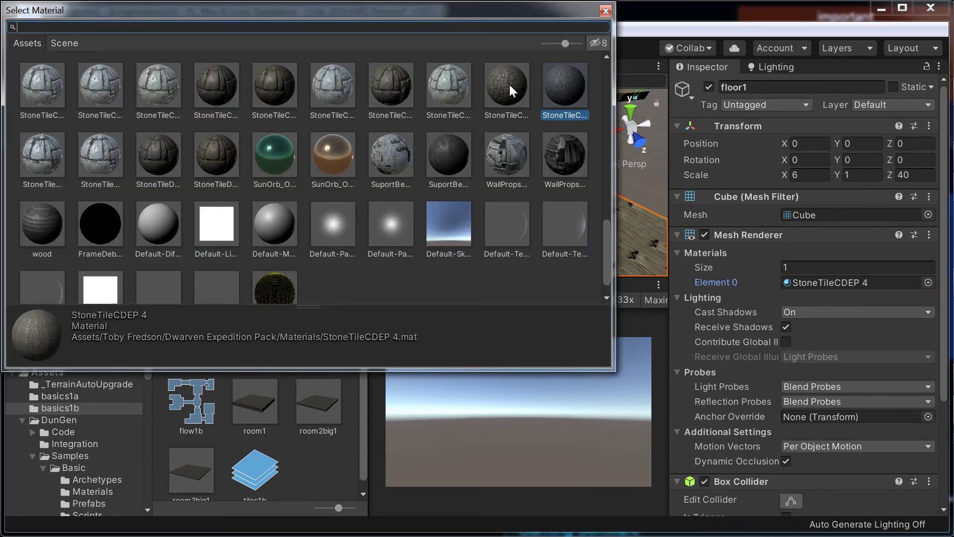
pyautogui.click(394, 95)
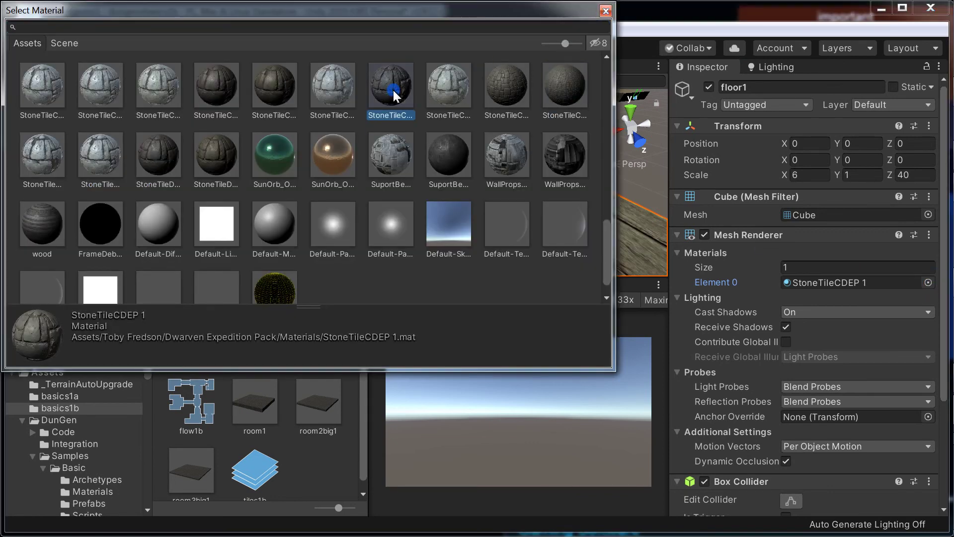
pyautogui.click(604, 13)
# - Locate the floor's material in the project, duplicate StoneTileCDEP 4, and apply the copy to the corridor2long1 floor
pyautogui.click(827, 283)
pyautogui.doubleClick(827, 283)
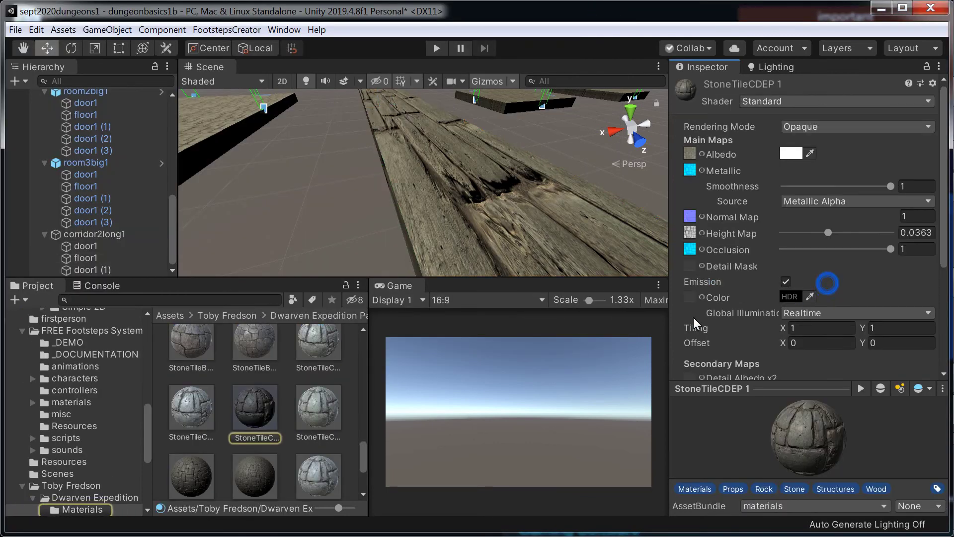
pyautogui.click(274, 467)
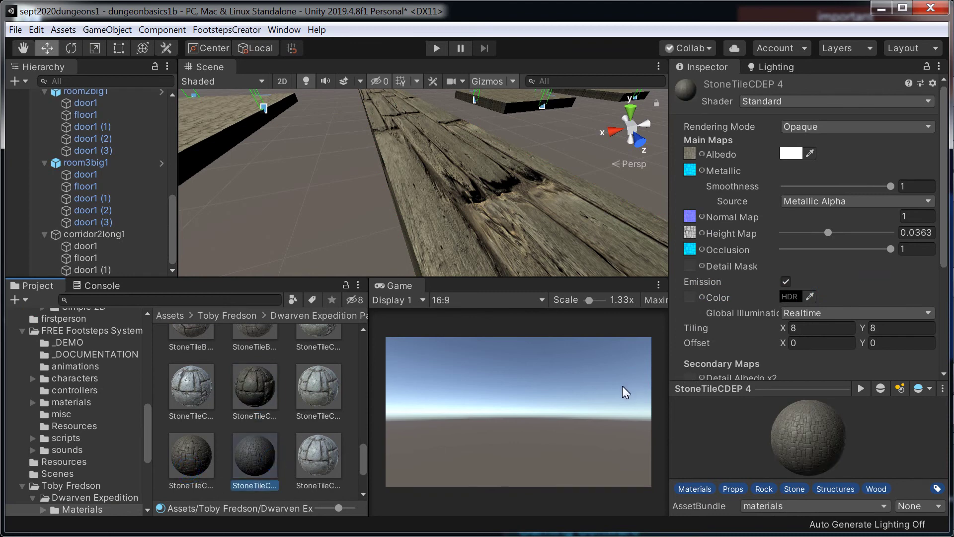
pyautogui.press('Right')
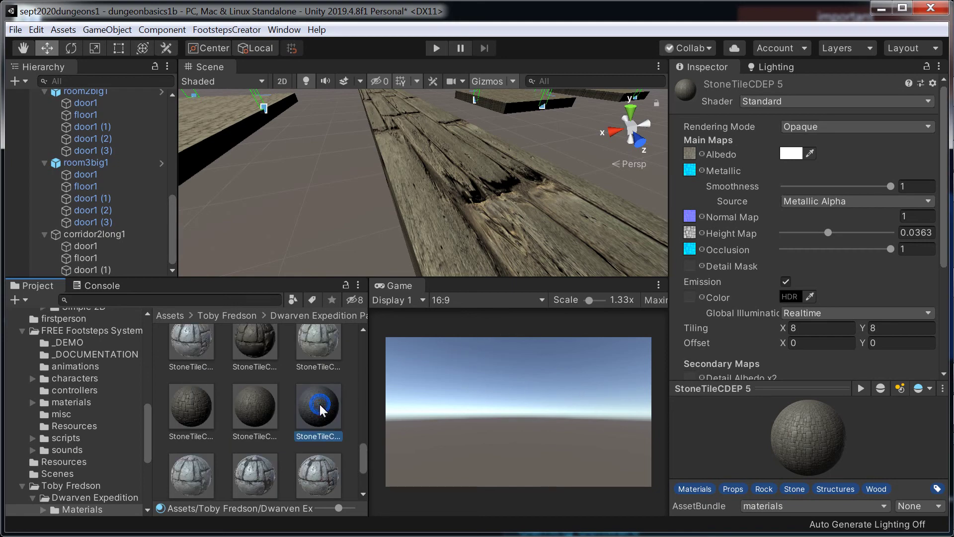
pyautogui.moveTo(423, 257); pyautogui.dragTo(426, 238, button='middle')
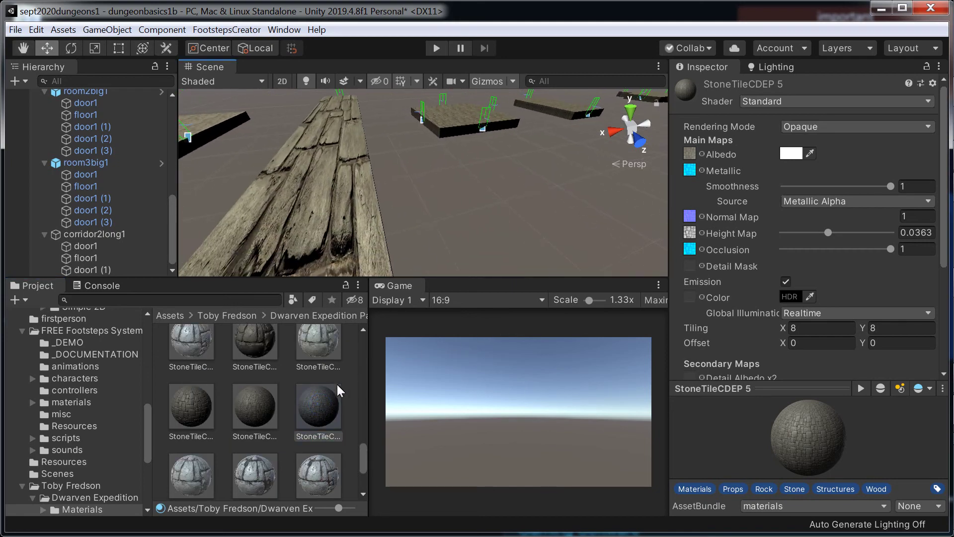
pyautogui.moveTo(323, 406); pyautogui.dragTo(327, 233)
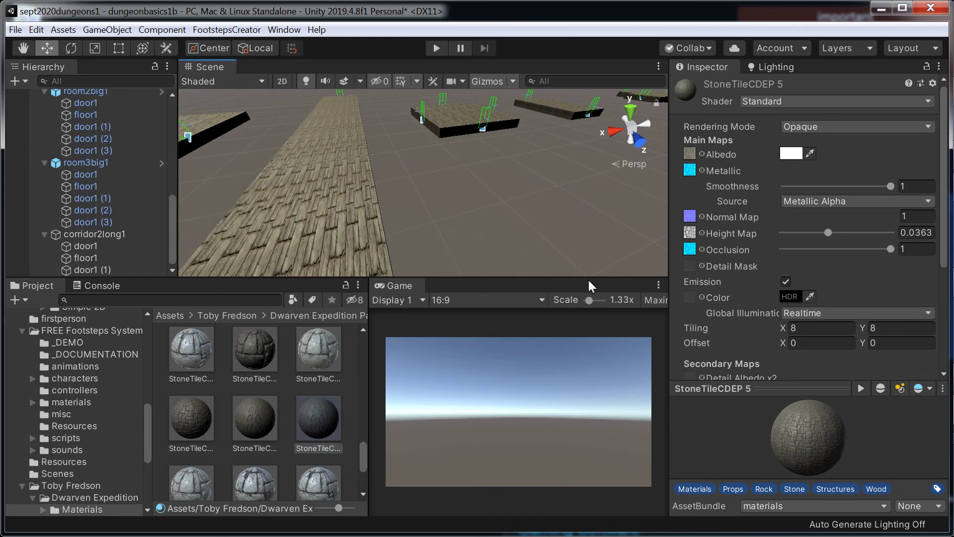
# - Set the tiling of the StoneTileCDEP 5 material to X 8 and Y 16, comparing the corridor floor with the neighbouring tiles
pyautogui.click(827, 329)
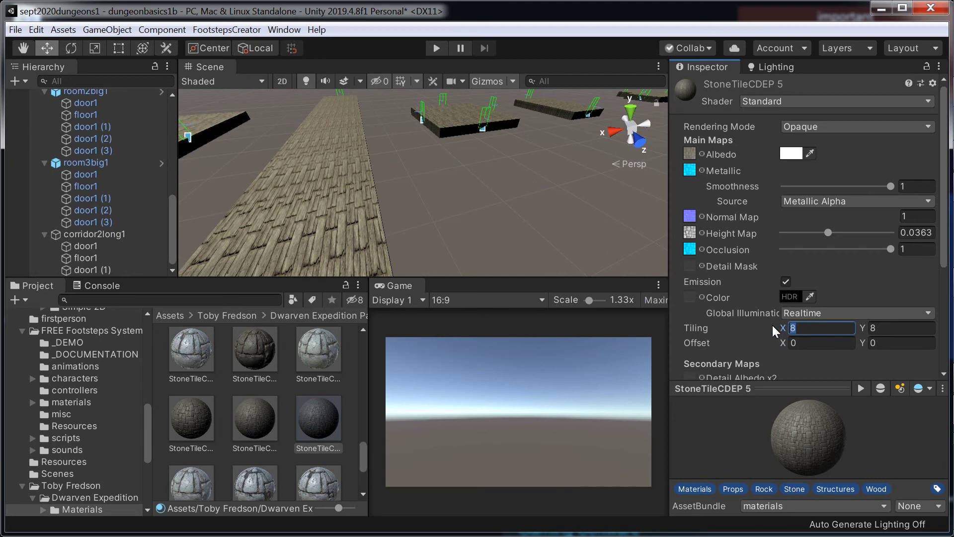
pyautogui.click(883, 329)
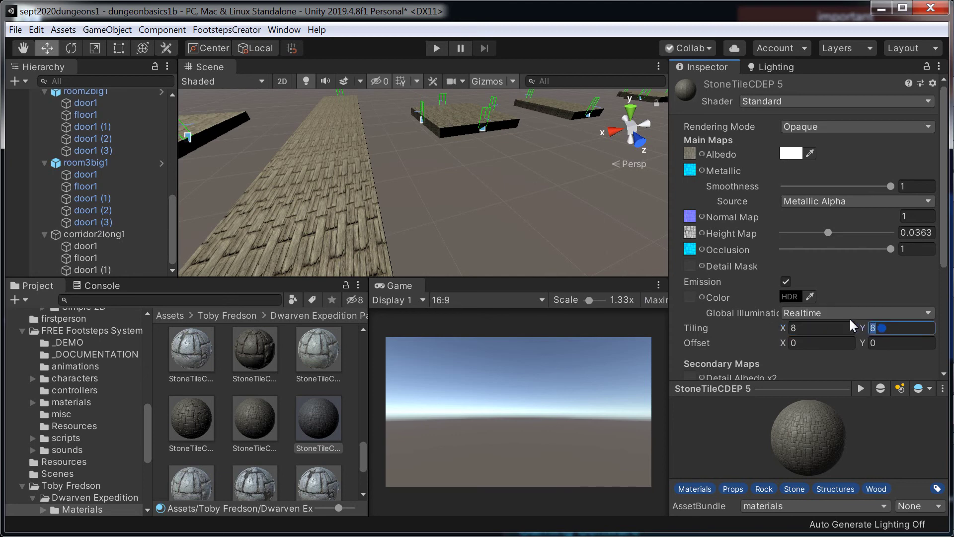
pyautogui.write('16')
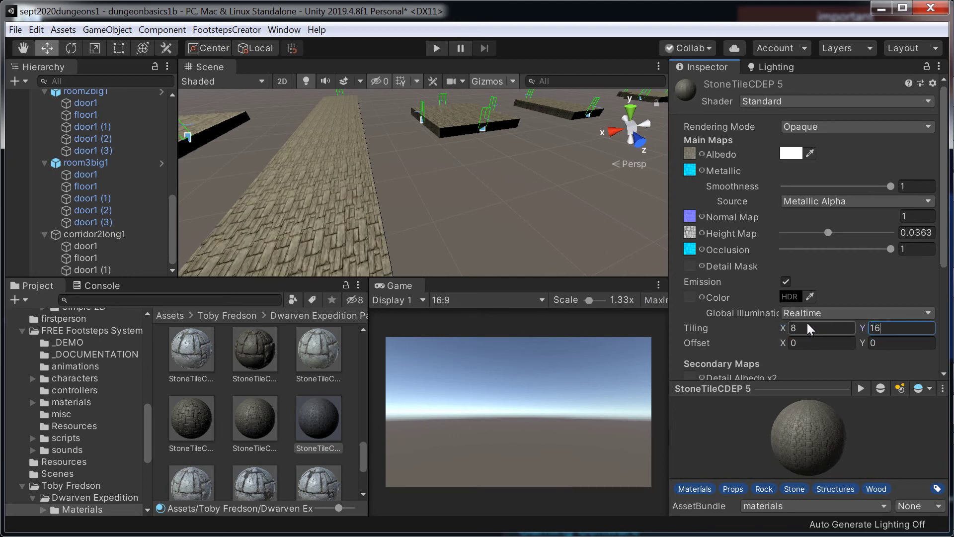
pyautogui.click(807, 332)
pyautogui.write('16')
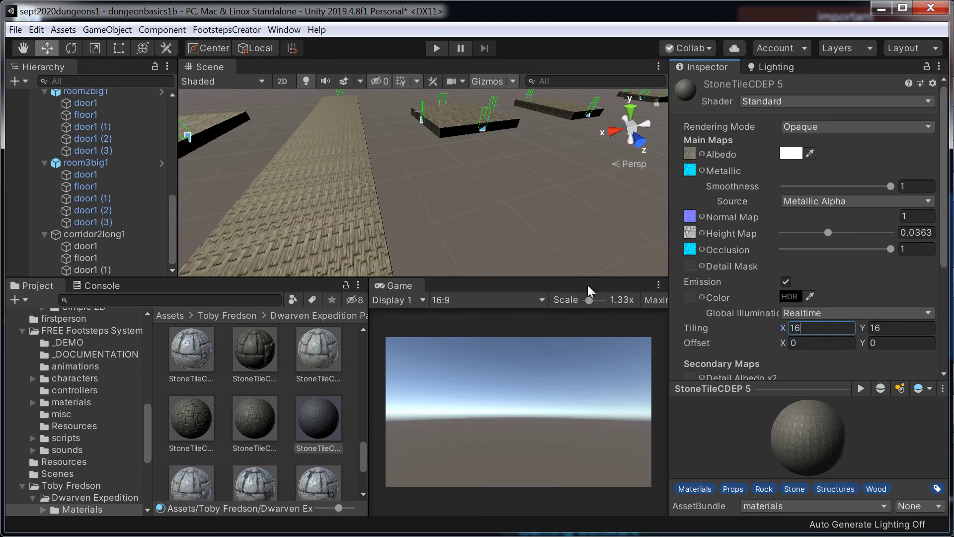
pyautogui.write('8')
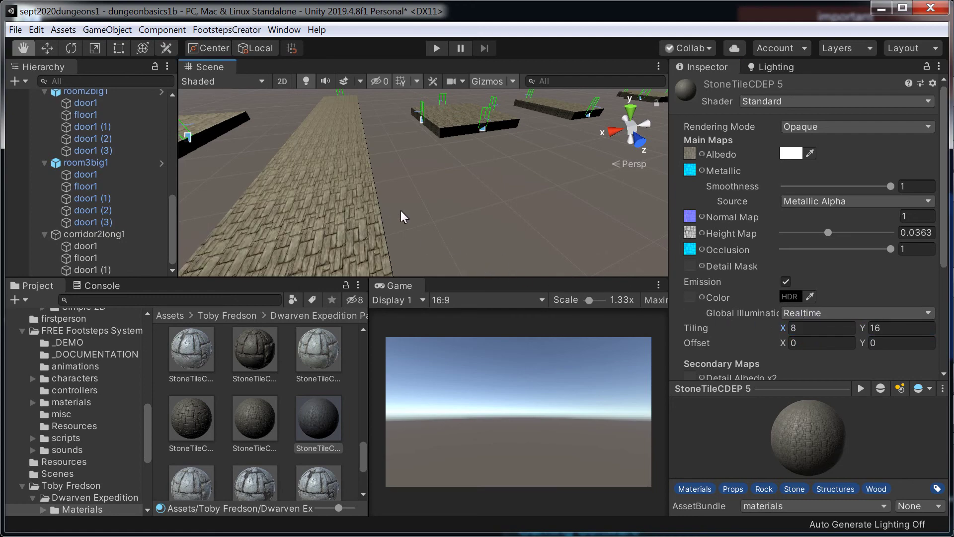
pyautogui.moveTo(400, 210); pyautogui.dragTo(525, 222, button='middle')
pyautogui.keyDown('alt'); pyautogui.moveTo(524, 222); pyautogui.dragTo(242, 176); pyautogui.keyUp('alt')
pyautogui.scroll(-10, 429, 168)
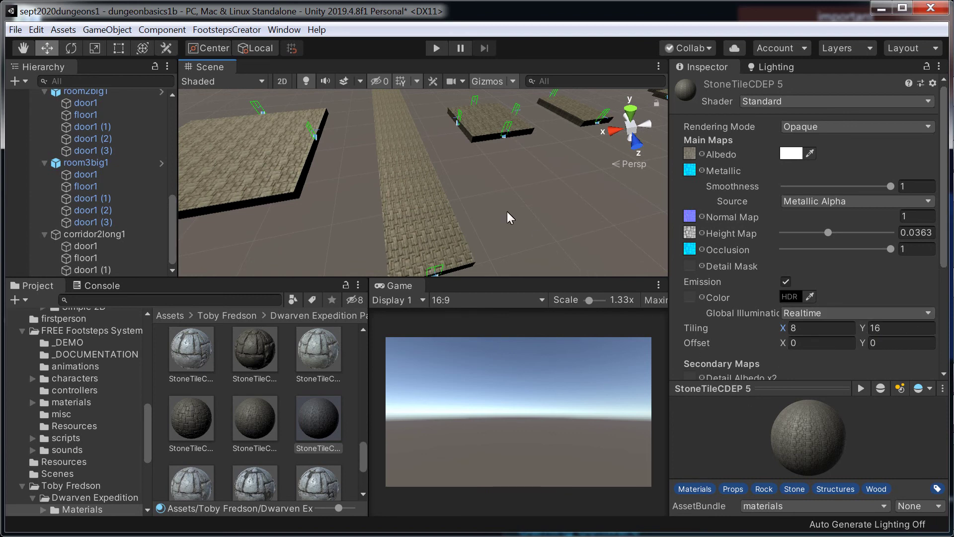
pyautogui.keyDown('alt'); pyautogui.moveTo(507, 211); pyautogui.dragTo(398, 199); pyautogui.keyUp('alt')
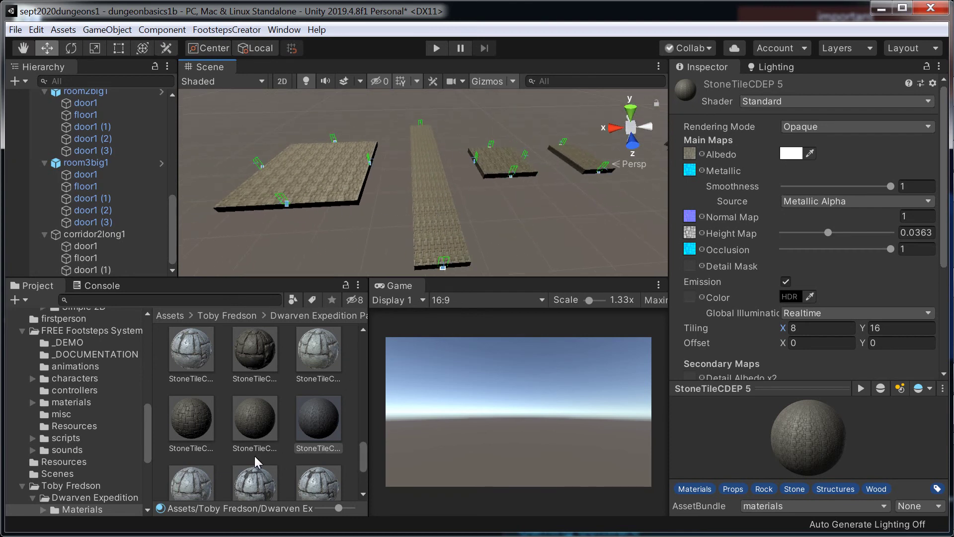
# - Duplicate the StoneTileCDEP 1 material and apply the copy to the corridor2long1 floor
pyautogui.click(258, 354)
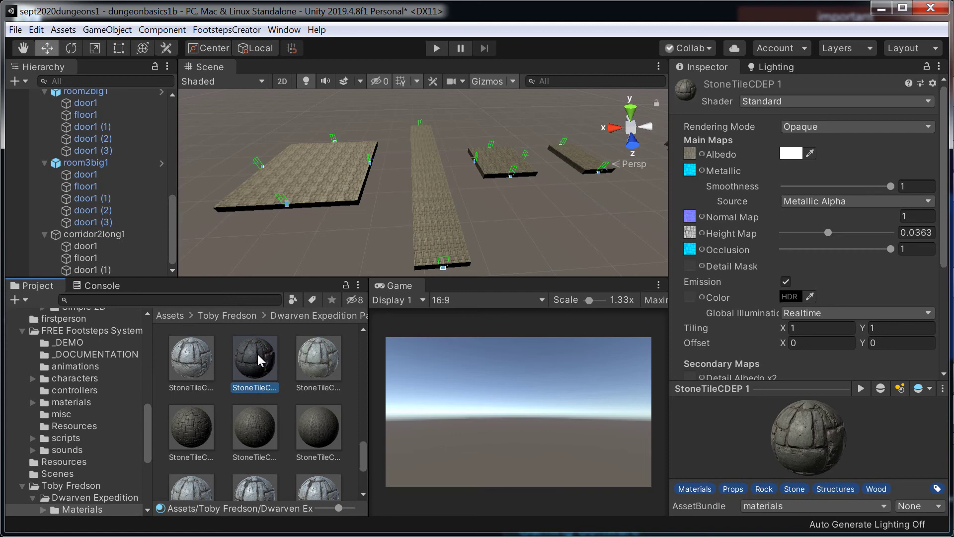
pyautogui.moveTo(257, 353); pyautogui.dragTo(283, 346)
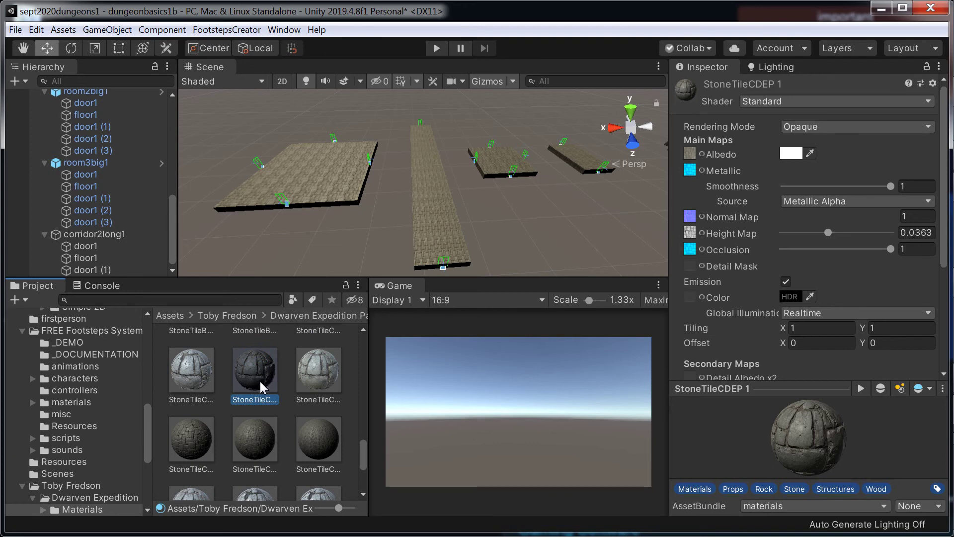
pyautogui.press('Right')
pyautogui.press('Right')
pyautogui.press('Right')
pyautogui.press('Right')
pyautogui.press('Right')
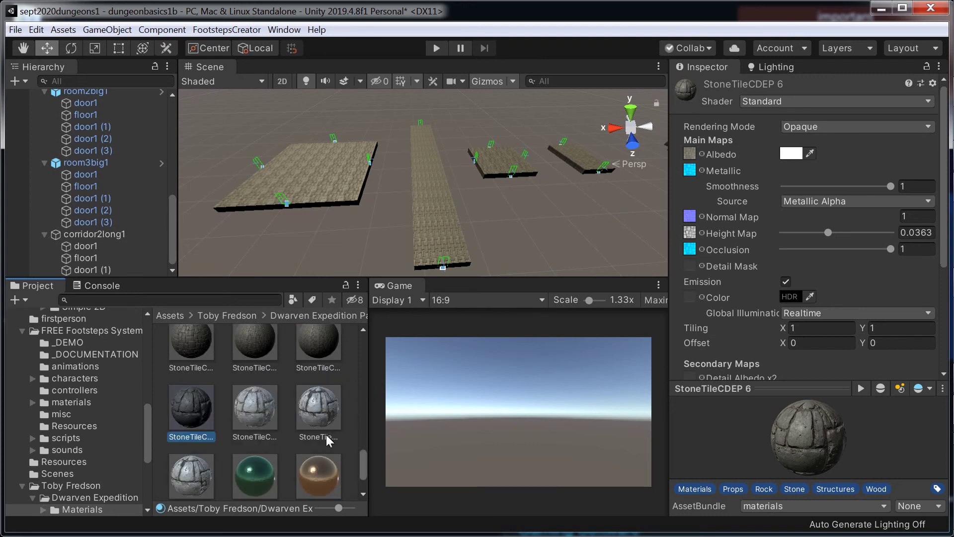
pyautogui.moveTo(191, 410); pyautogui.dragTo(439, 216)
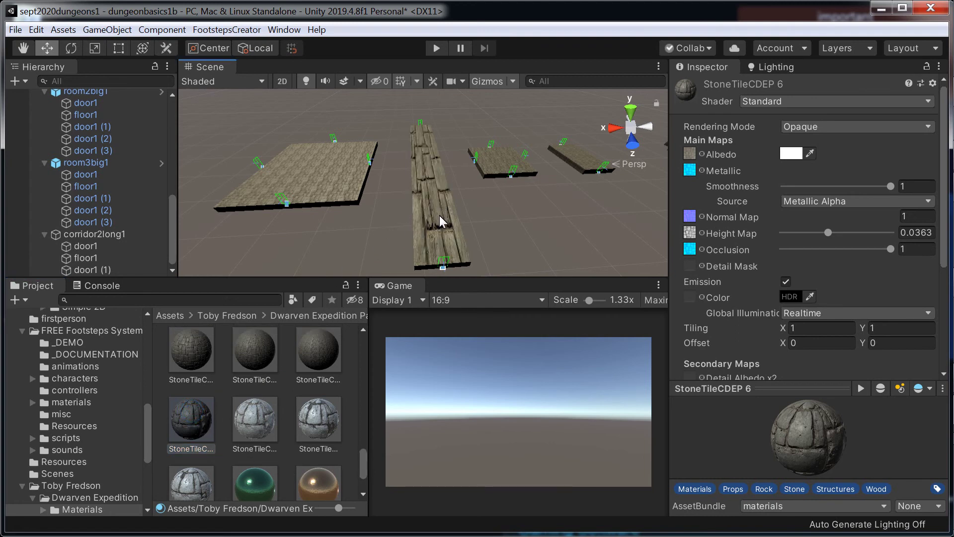
# - Set the tiling of the StoneTileCDEP 6 material to X 8 and Y 16
pyautogui.click(812, 329)
pyautogui.write('8')
pyautogui.press('Return')
pyautogui.click(909, 328)
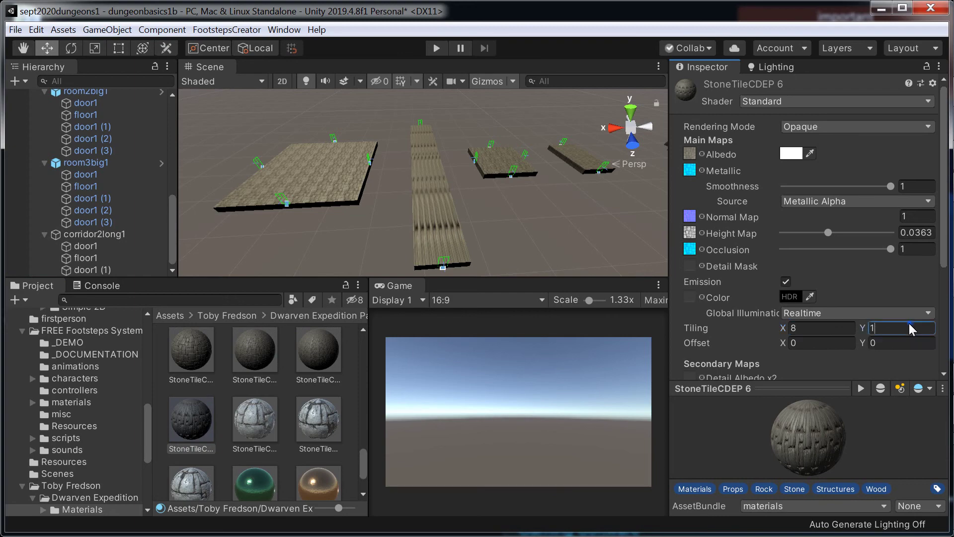
pyautogui.write('6')
# - Examine the retiled corridor floor up close and beside the room tiles, and look through the project's folder tree
pyautogui.scroll(5, 437, 231)
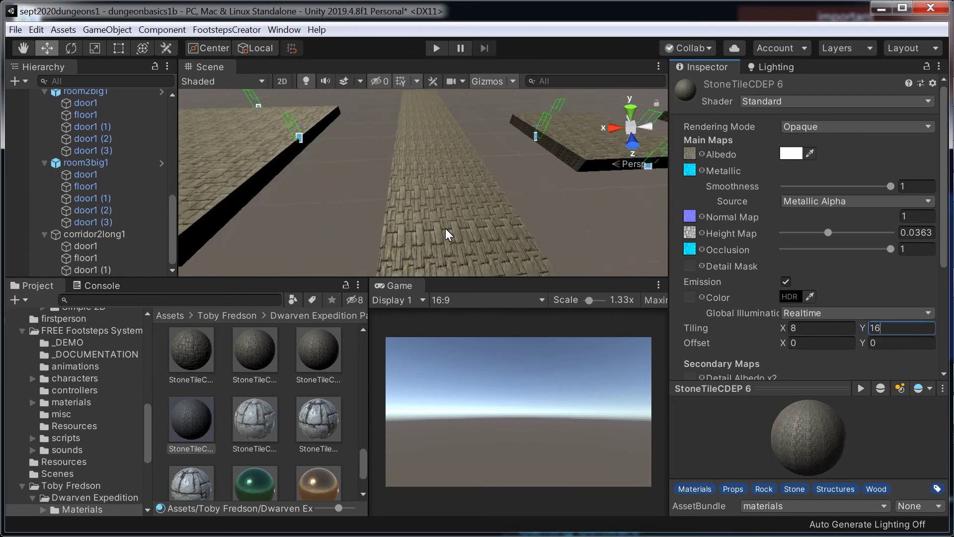
pyautogui.scroll(5, 445, 228)
pyautogui.scroll(-5, 449, 228)
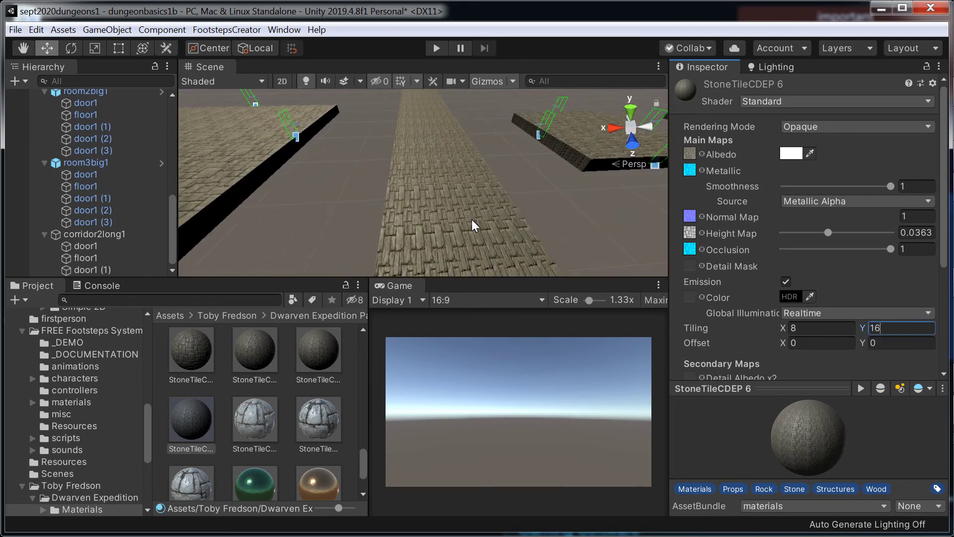
pyautogui.scroll(5, 505, 244)
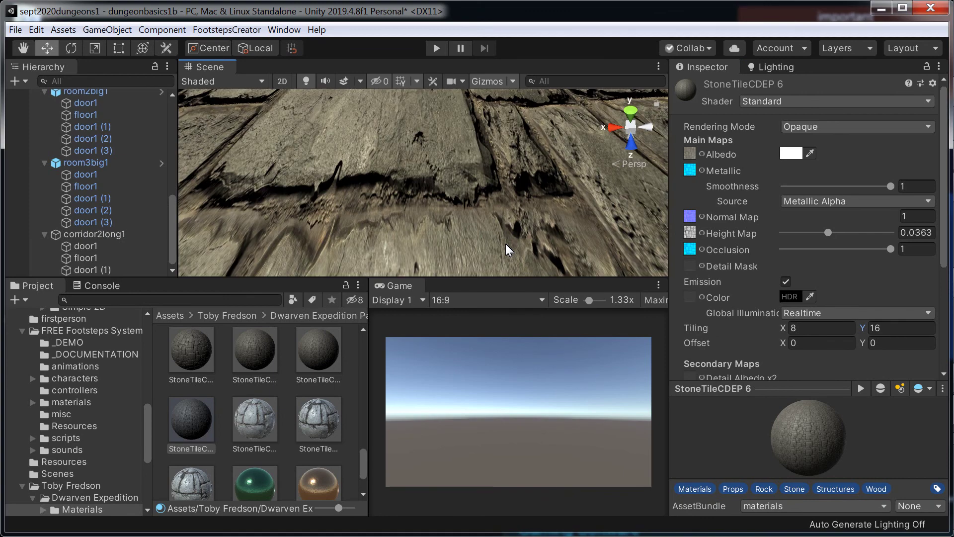
pyautogui.scroll(-5, 505, 244)
pyautogui.scroll(-8, 512, 212)
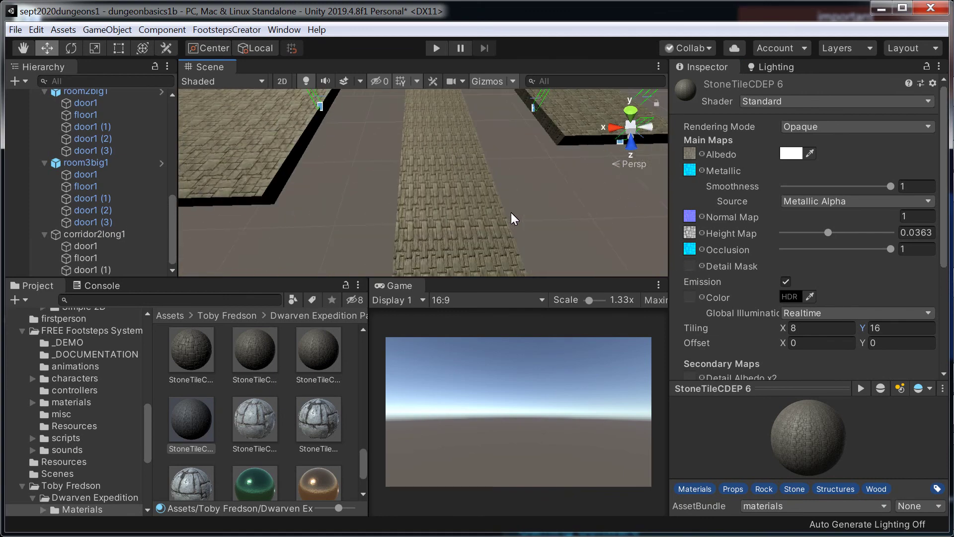
pyautogui.scroll(3, 511, 214)
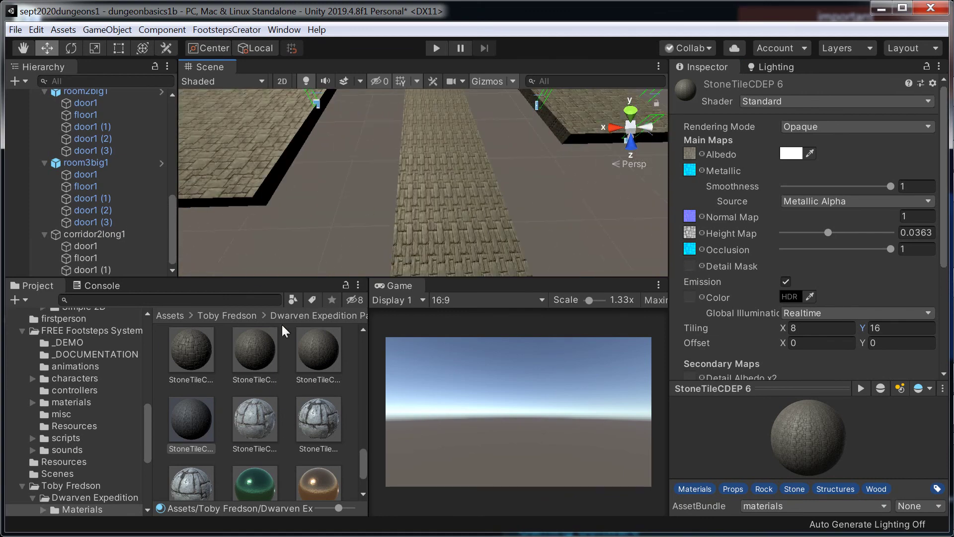
pyautogui.scroll(-3, 422, 245)
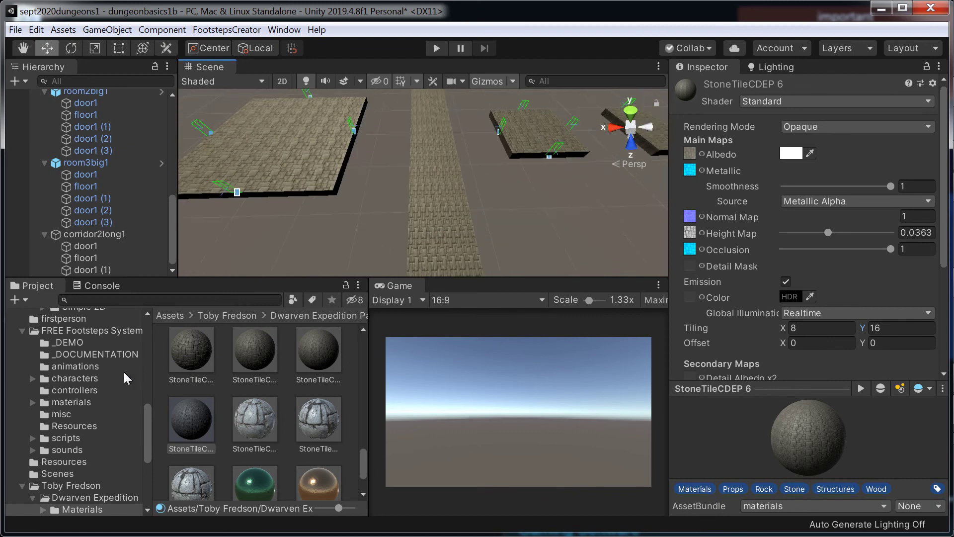
pyautogui.scroll(10, 113, 431)
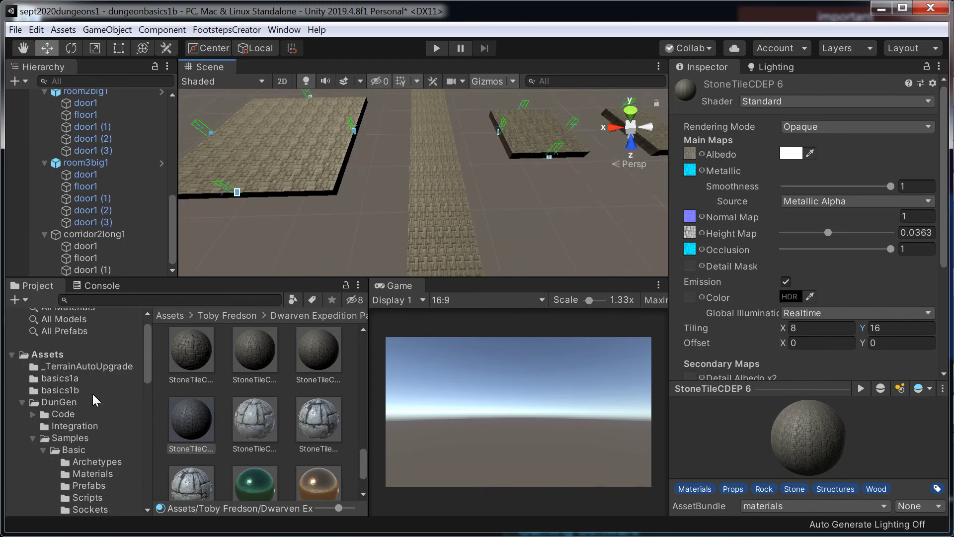
pyautogui.scroll(-10, 99, 405)
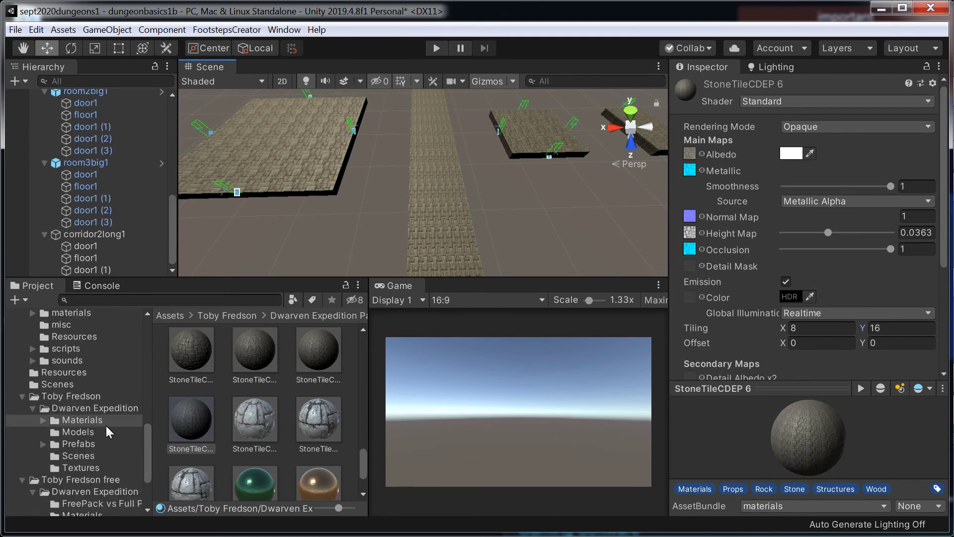
# - Look through the Materials folder of the free Dwarven Expedition pack for an alternative corridor floor material
pyautogui.scroll(-2, 105, 424)
pyautogui.scroll(-2, 124, 462)
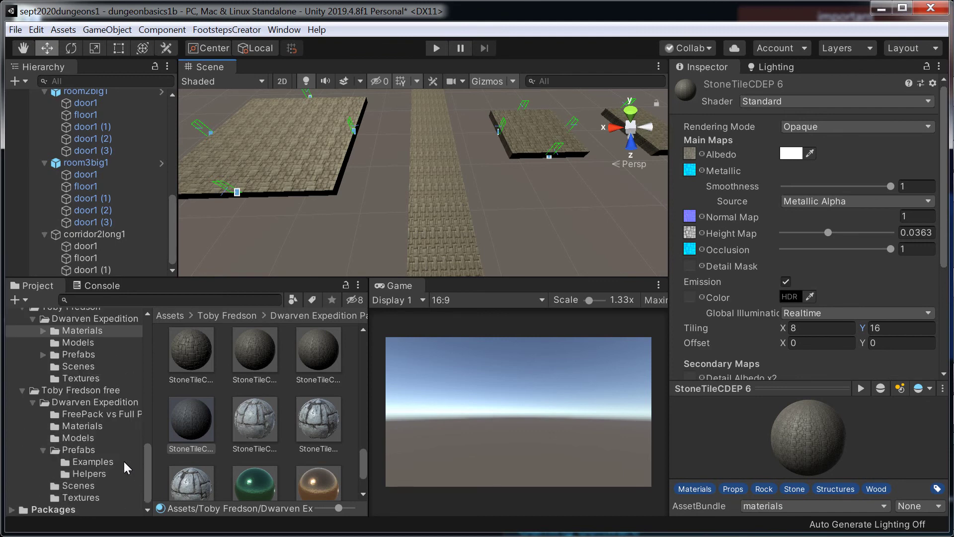
pyautogui.click(94, 423)
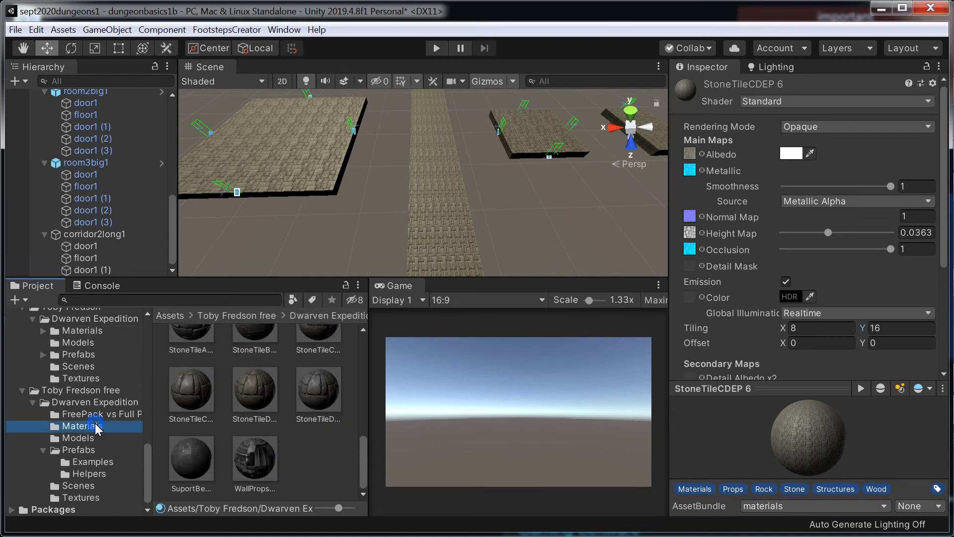
pyautogui.scroll(3, 279, 413)
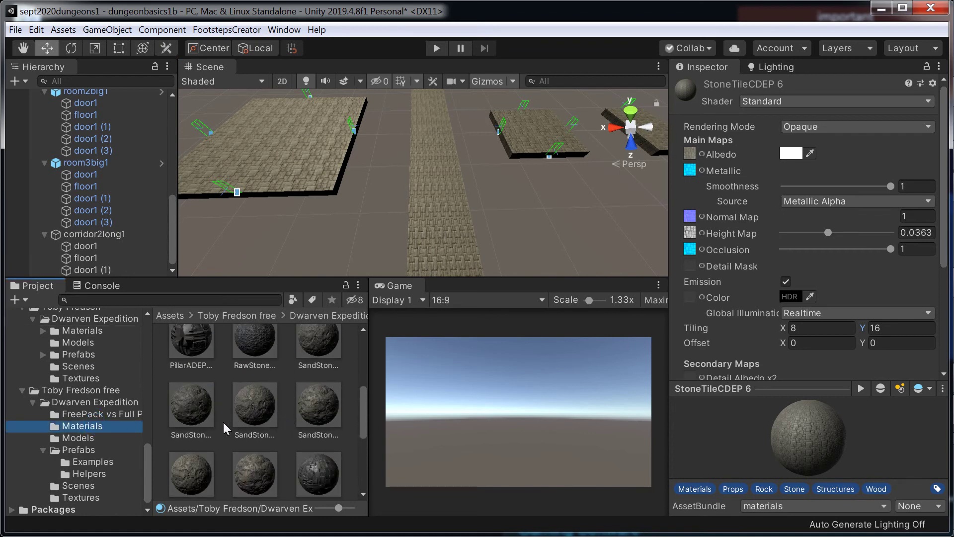
pyautogui.scroll(2, 87, 373)
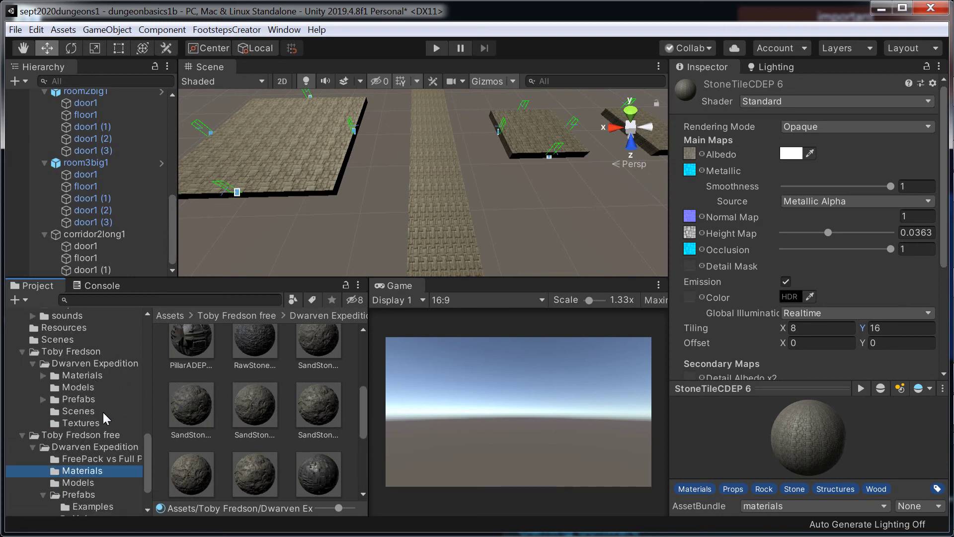
pyautogui.scroll(-2, 103, 413)
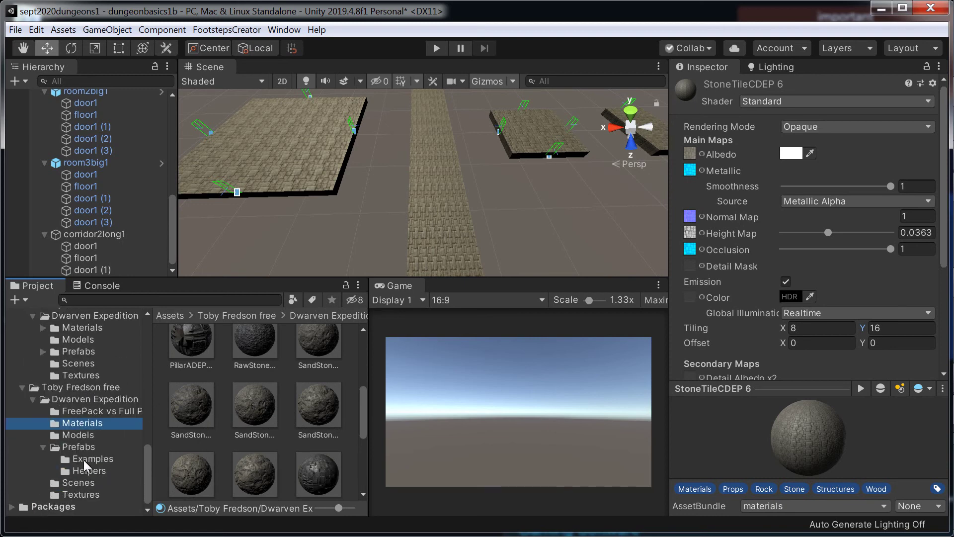
pyautogui.scroll(5, 302, 385)
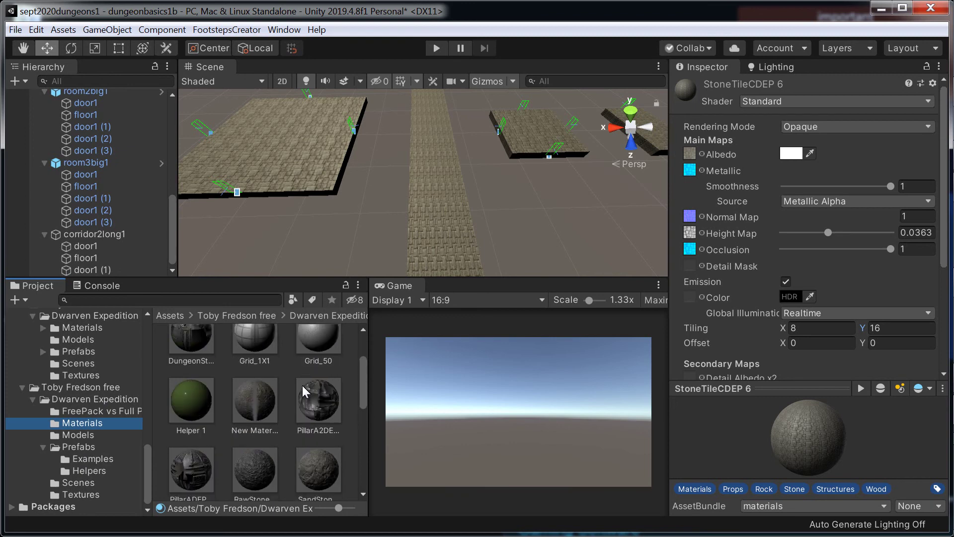
pyautogui.scroll(-10, 308, 386)
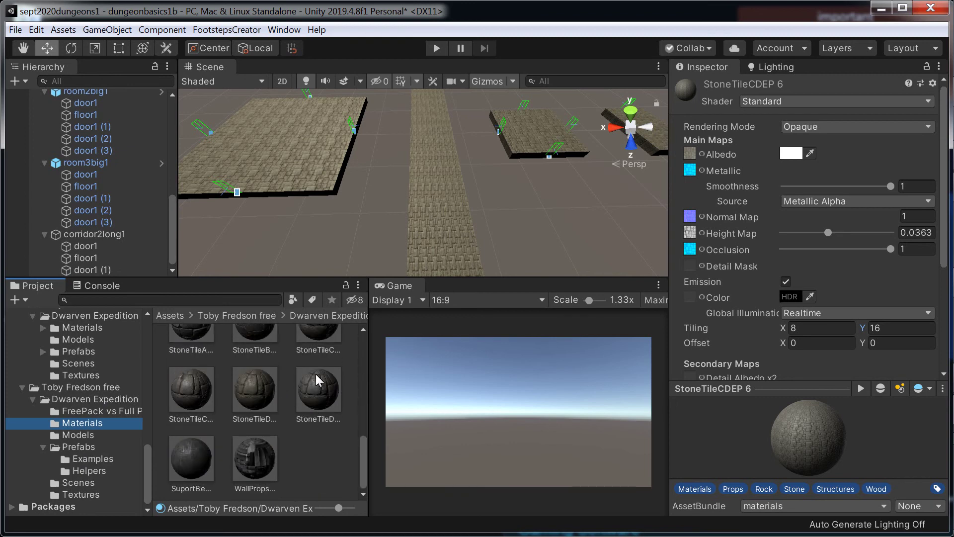
pyautogui.scroll(2, 316, 373)
pyautogui.scroll(5, 451, 214)
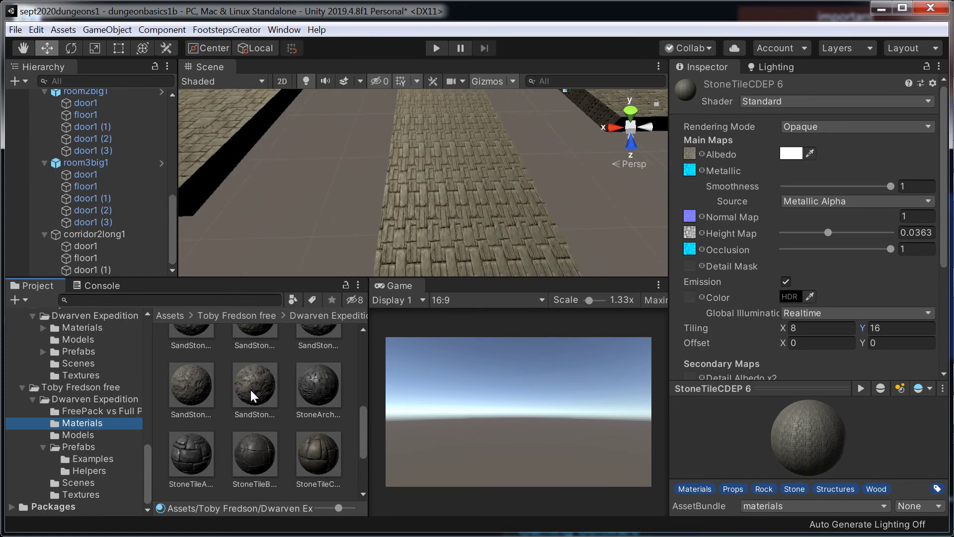
# - Duplicate the SandStoneDEEP C material from the free Dwarven Expedition pack and apply the copy to the corridor2long1 floor
pyautogui.moveTo(253, 390); pyautogui.dragTo(280, 394)
pyautogui.click(271, 401)
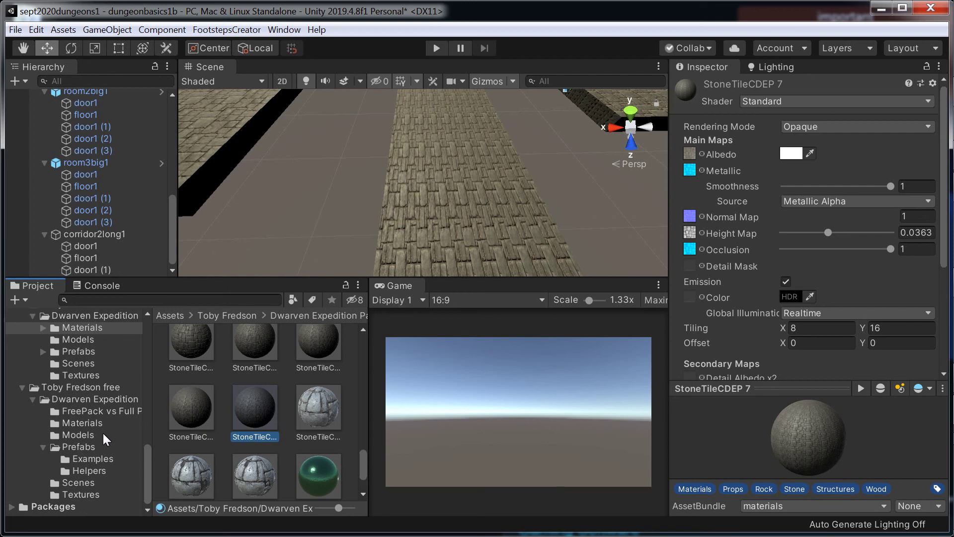
pyautogui.click(92, 423)
pyautogui.scroll(1, 259, 380)
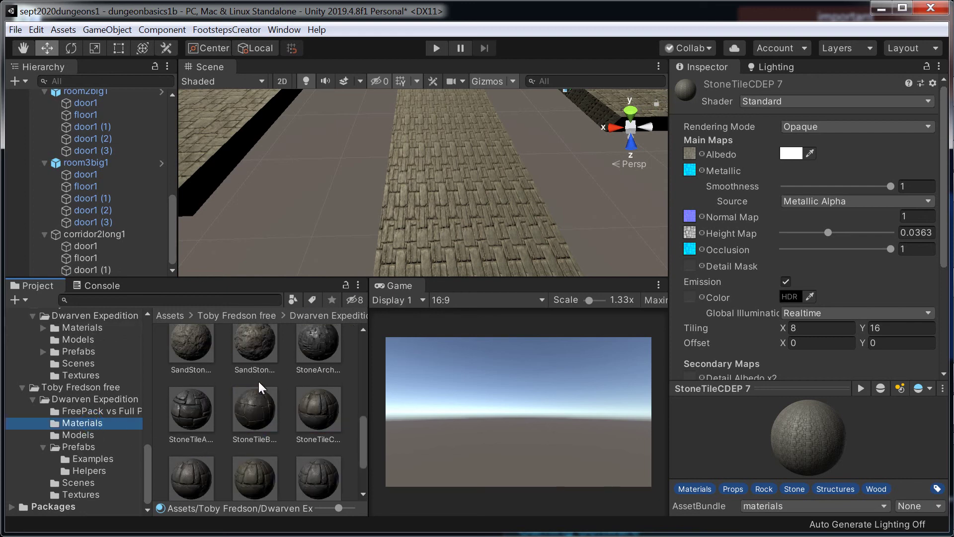
pyautogui.click(264, 391)
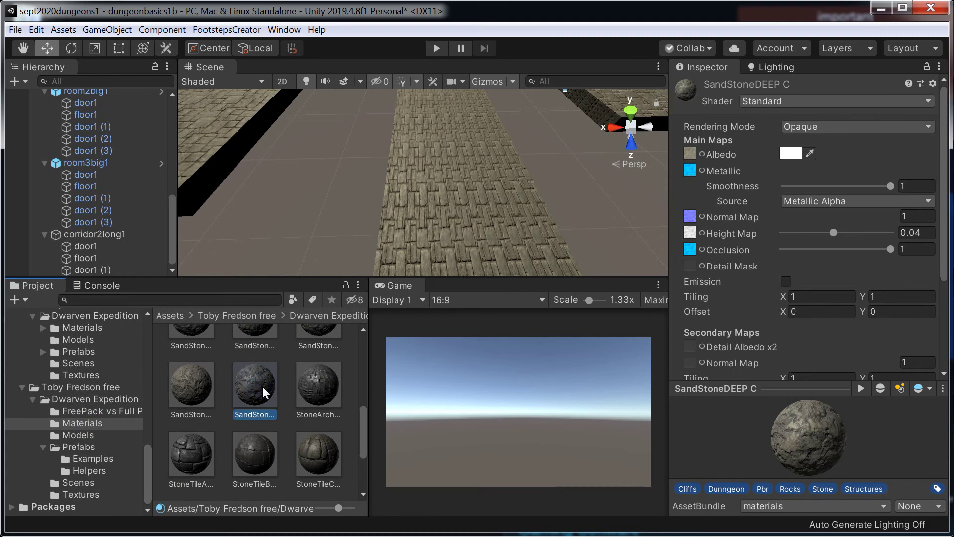
pyautogui.hotkey('ctrl', 'd')
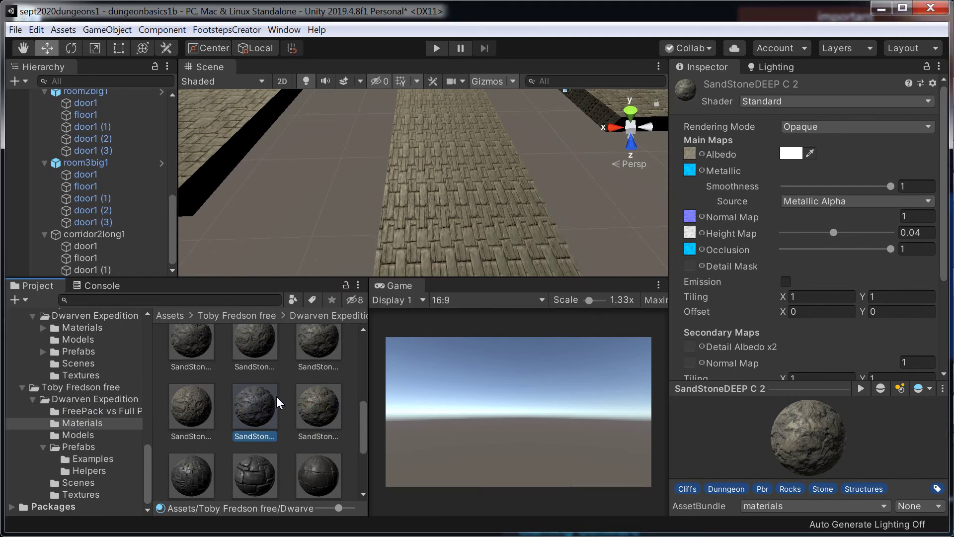
pyautogui.moveTo(259, 404); pyautogui.dragTo(454, 206)
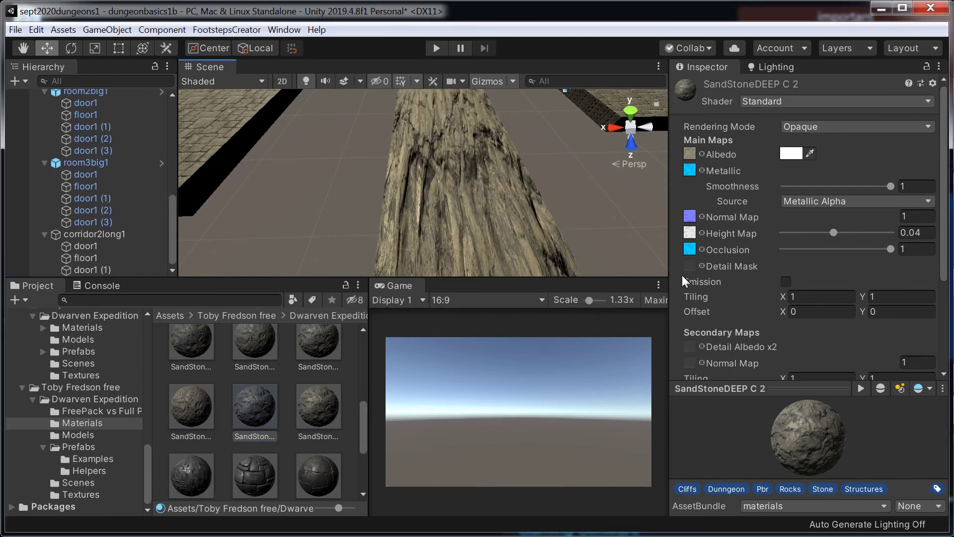
# - Set the tiling of the SandStoneDEEP C 2 material to X 8 and Y 12, checking the corridor floor up close
pyautogui.click(818, 296)
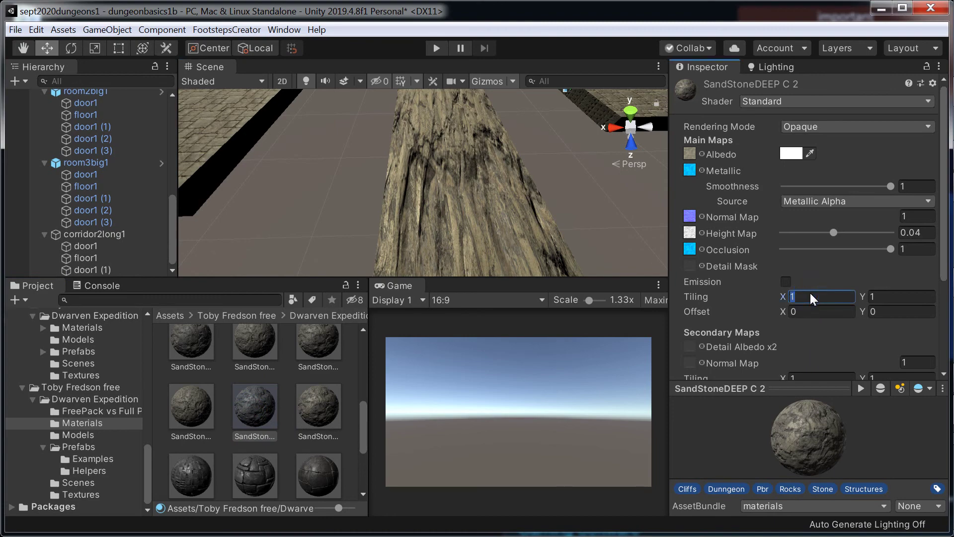
pyautogui.write('8')
pyautogui.click(879, 296)
pyautogui.write('12')
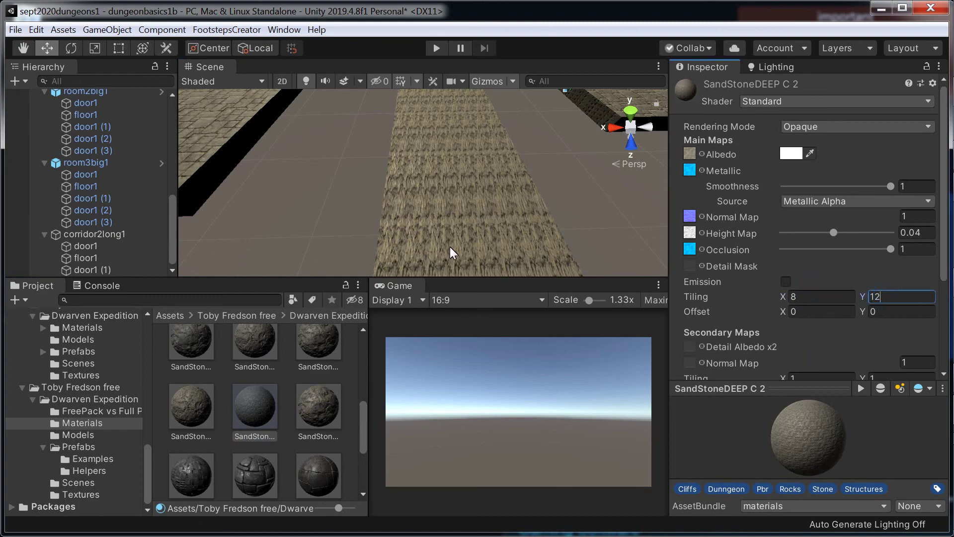
pyautogui.scroll(5, 462, 243)
pyautogui.scroll(-3, 471, 230)
pyautogui.keyDown('alt'); pyautogui.moveTo(434, 201); pyautogui.dragTo(641, 180); pyautogui.keyUp('alt')
pyautogui.scroll(3, 469, 226)
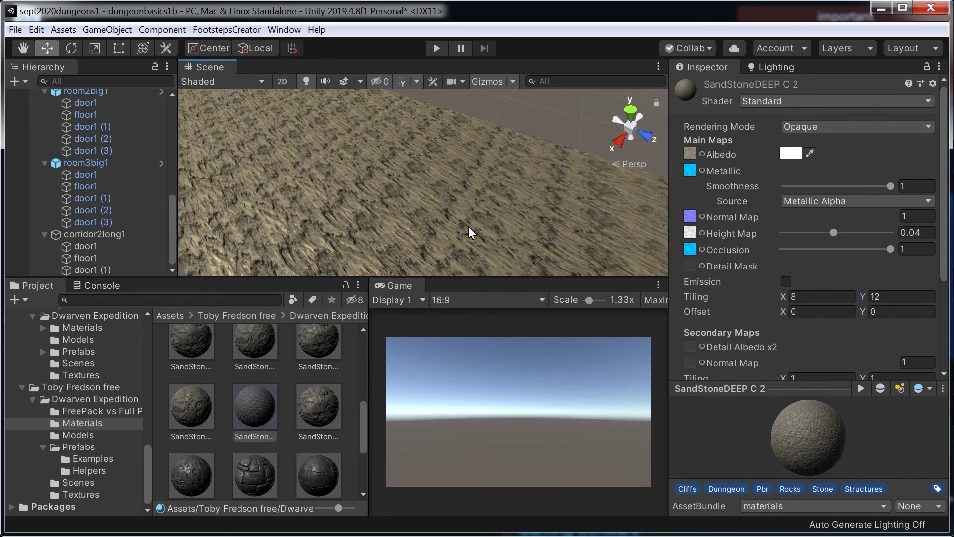
# - Try an X tiling of 12 on SandStoneDEEP C 2, put it back to 8 and set the Y tiling to 16
pyautogui.click(822, 297)
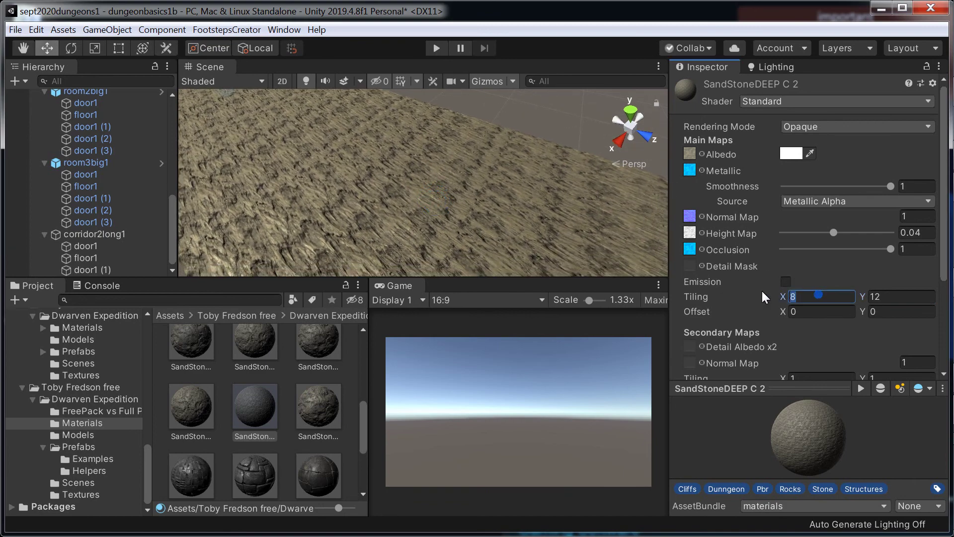
pyautogui.write('12')
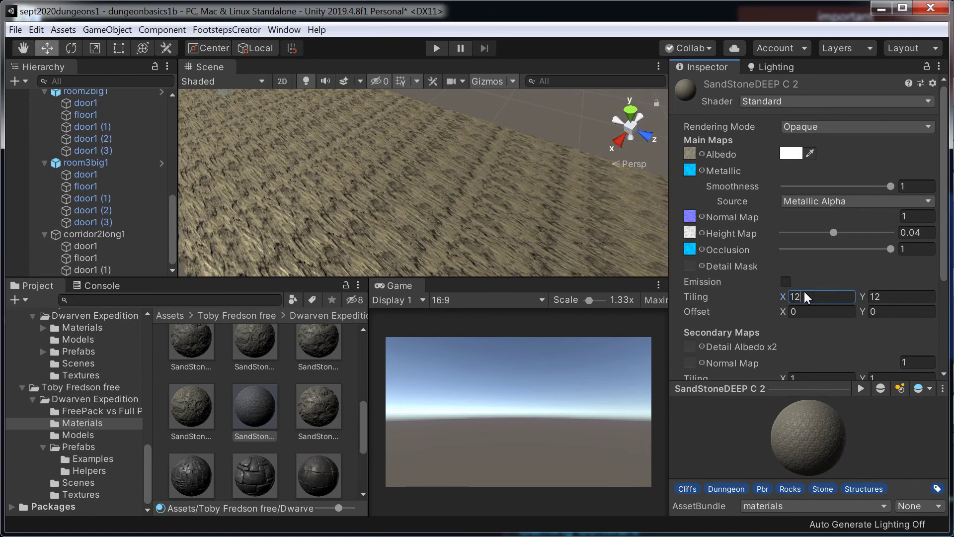
pyautogui.write('8')
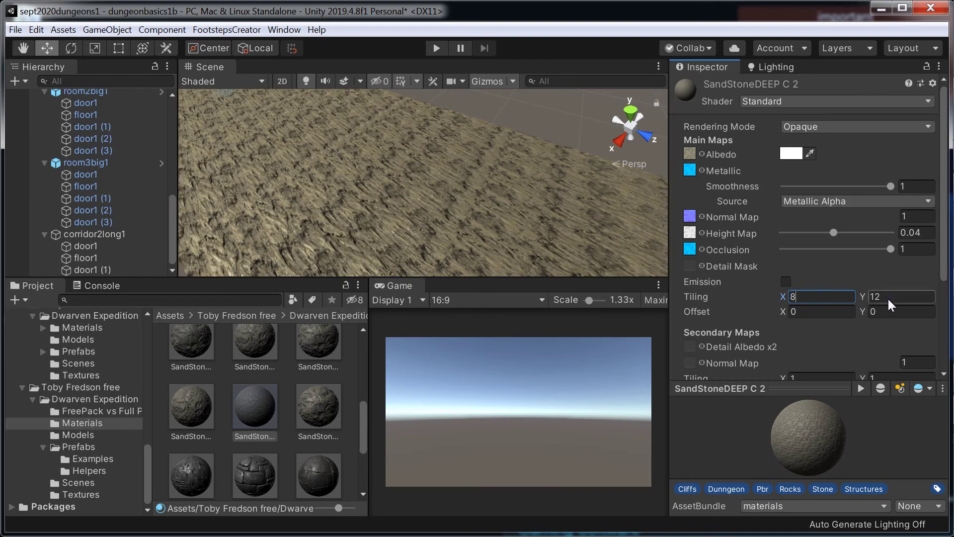
pyautogui.click(893, 298)
pyautogui.write('16')
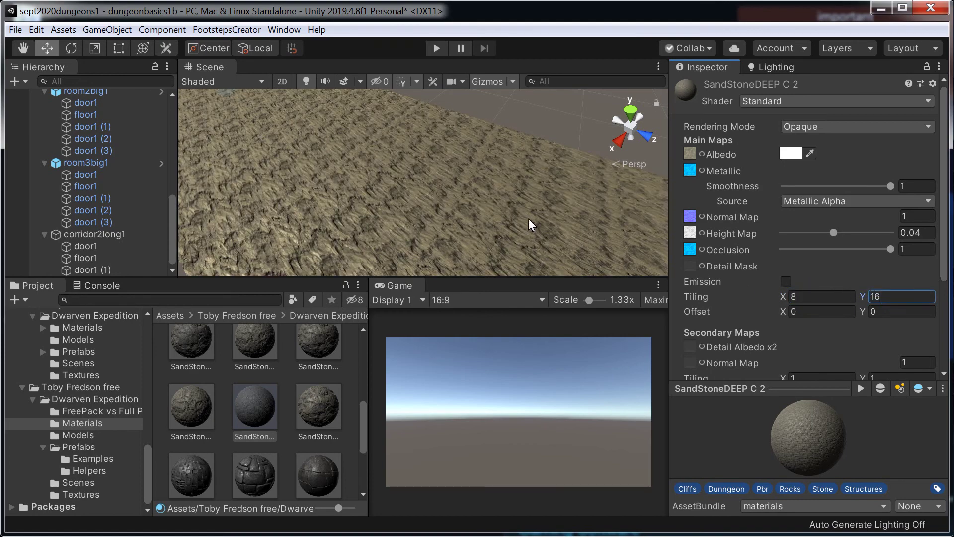
# - Examine the retiled sandstone corridor floor from low angles, up close and beside the neighbouring room tiles
pyautogui.scroll(-3, 527, 218)
pyautogui.scroll(2, 525, 217)
pyautogui.moveTo(524, 217); pyautogui.dragTo(382, 113, button='right')
pyautogui.scroll(3, 453, 186)
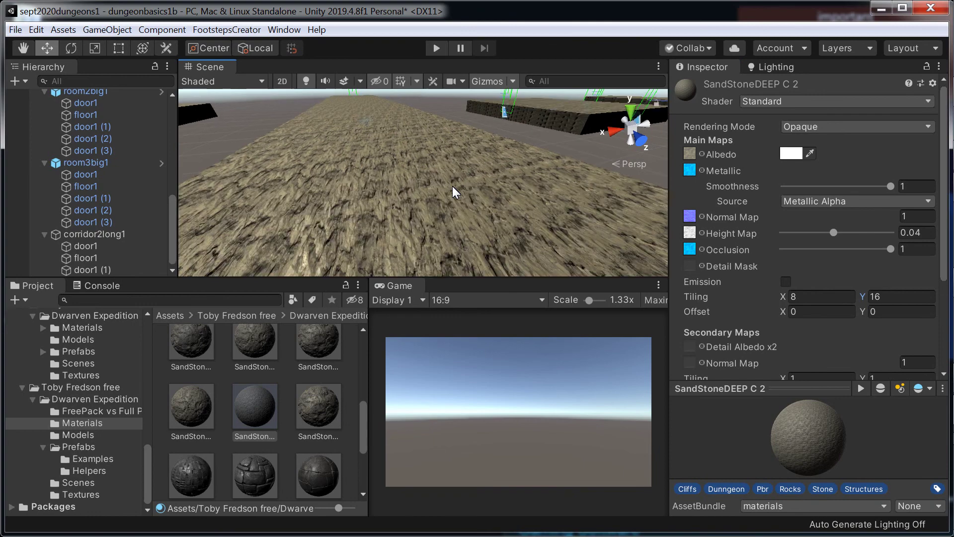
pyautogui.moveTo(452, 186); pyautogui.dragTo(482, 212, button='right')
pyautogui.scroll(-3, 440, 180)
pyautogui.scroll(5, 460, 205)
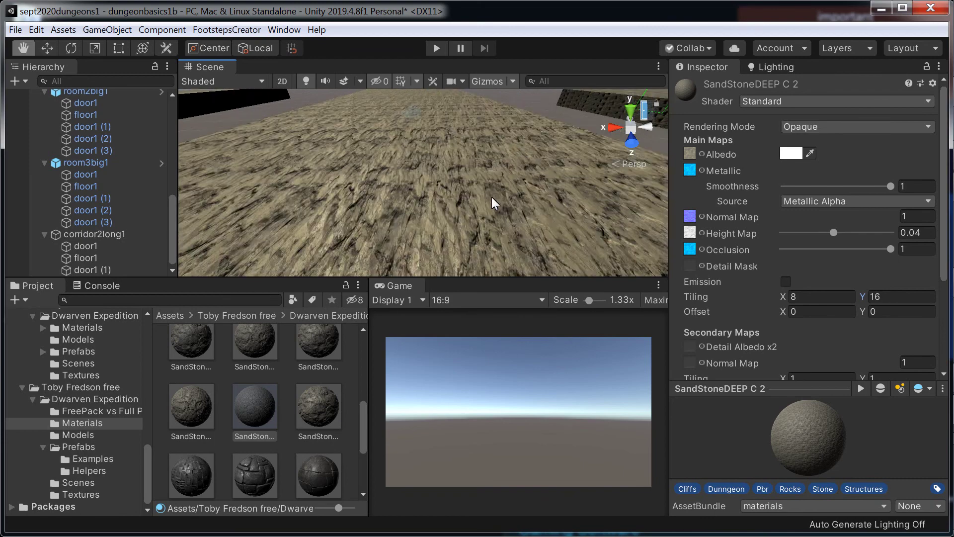
pyautogui.scroll(-3, 497, 229)
pyautogui.scroll(5, 486, 206)
pyautogui.moveTo(485, 206); pyautogui.dragTo(483, 145, button='right')
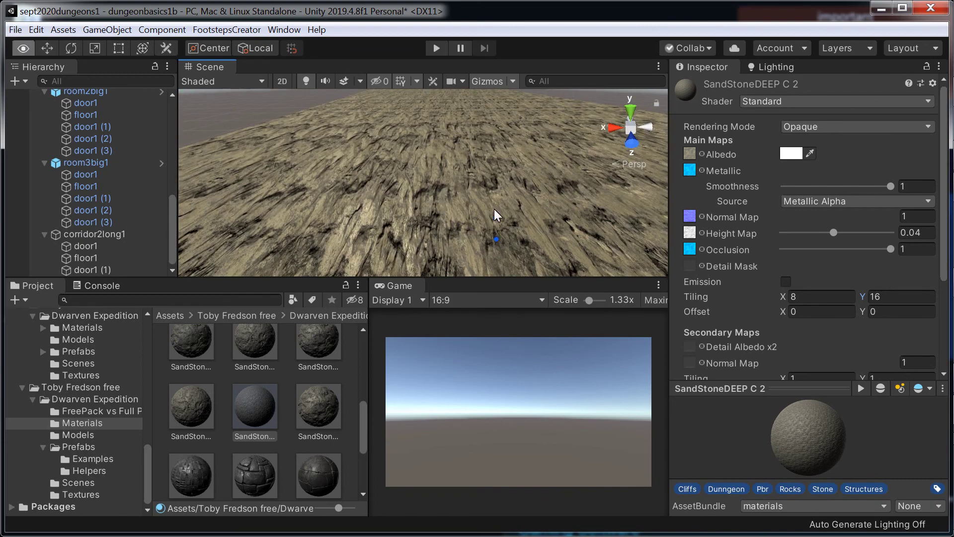
pyautogui.scroll(-8, 483, 145)
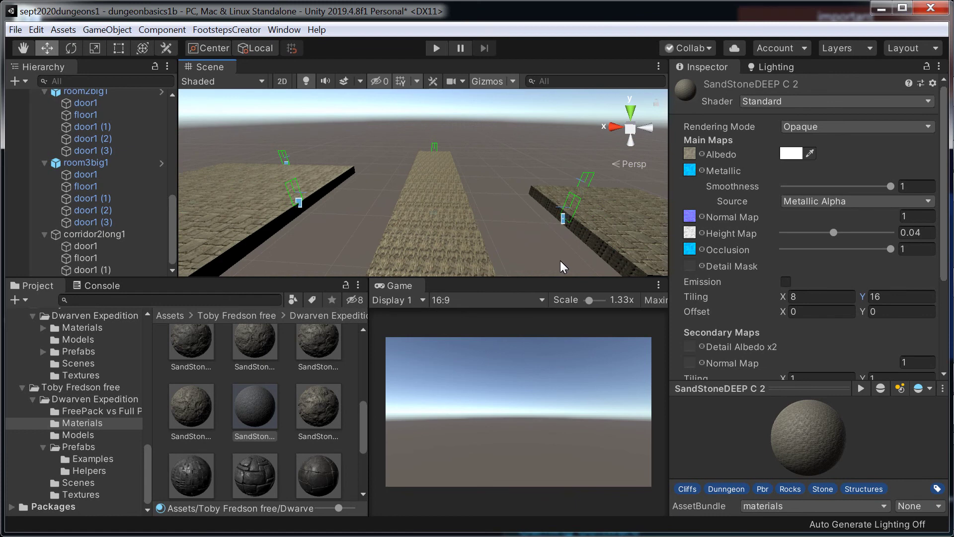
pyautogui.scroll(5, 461, 236)
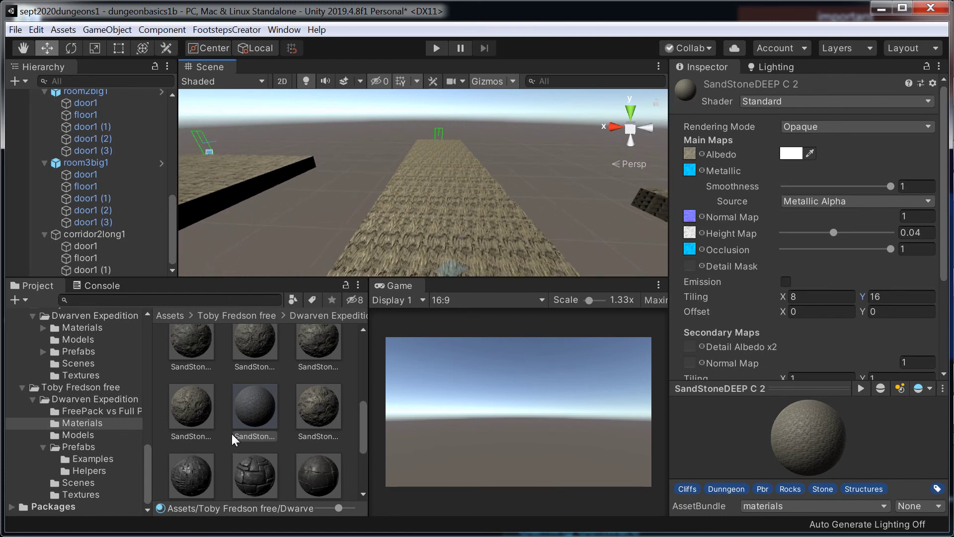
# - Try StoneTileDEP_ST 1 and the neighbouring StoneTileD material on the corridor2long1 floor
pyautogui.scroll(-3, 261, 435)
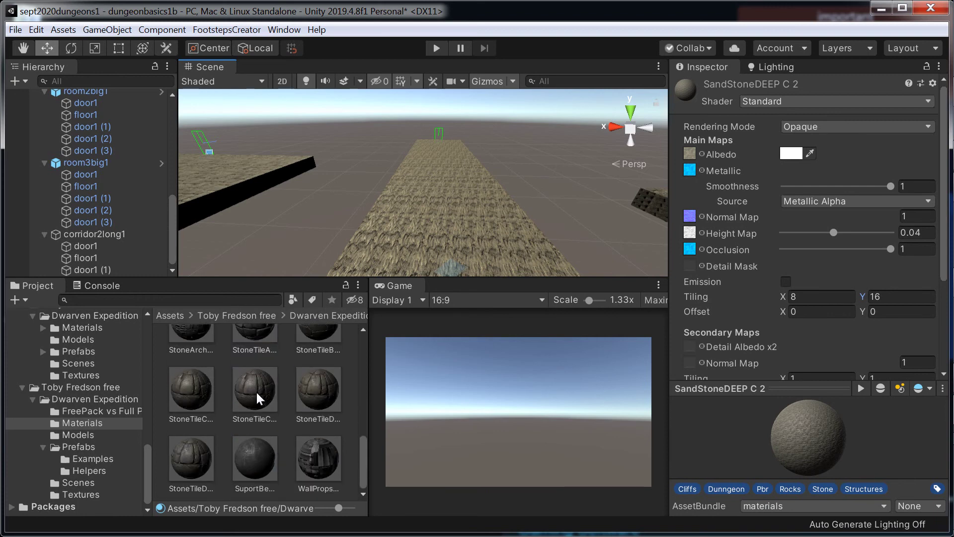
pyautogui.click(320, 389)
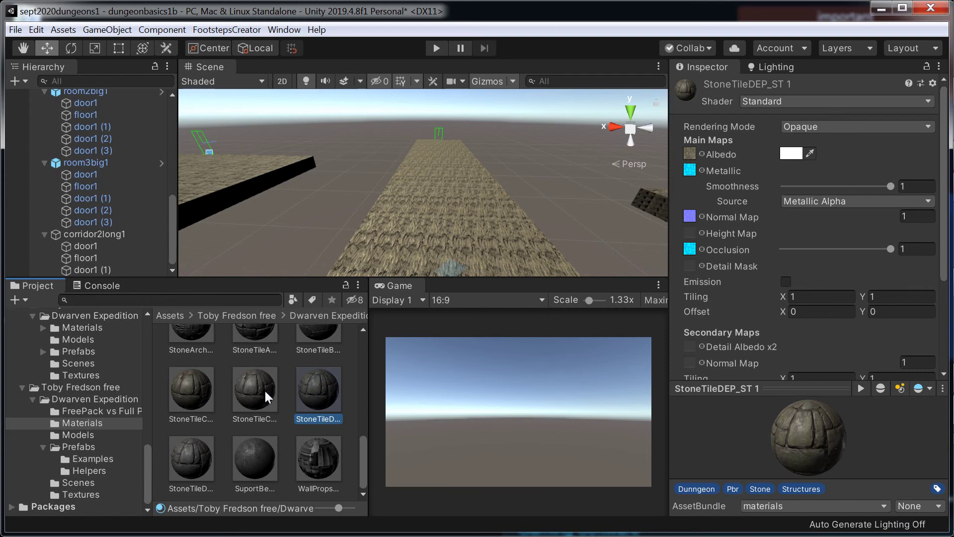
pyautogui.moveTo(326, 386); pyautogui.dragTo(437, 247)
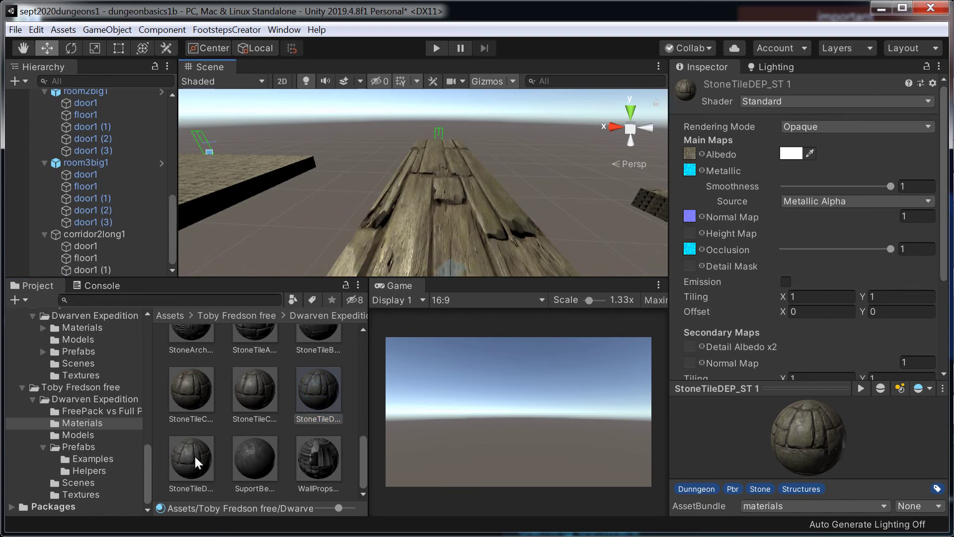
pyautogui.moveTo(194, 455); pyautogui.dragTo(461, 242)
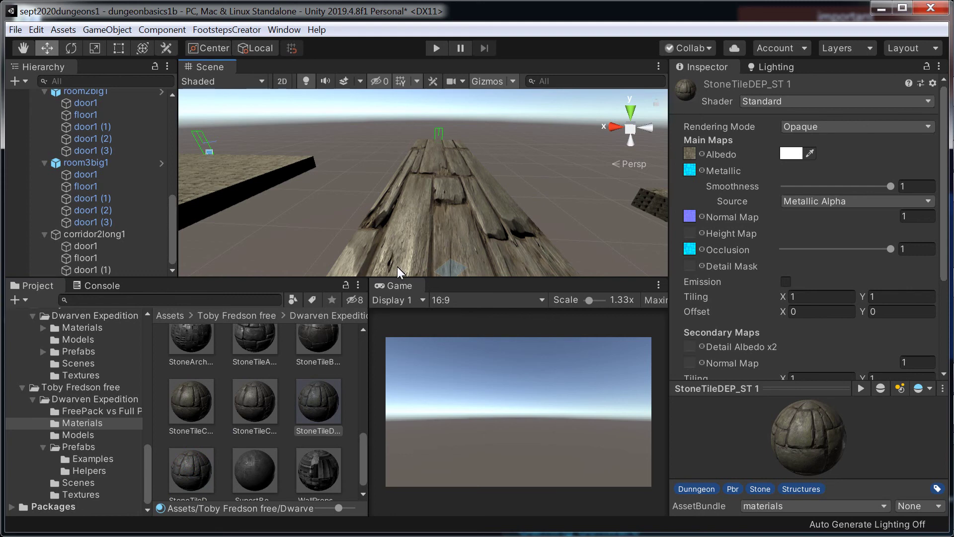
# - Duplicate the StoneTileC2DEP_ST material from the free Dwarven Expedition pack and apply the copy to the corridor2long1 floor
pyautogui.click(87, 375)
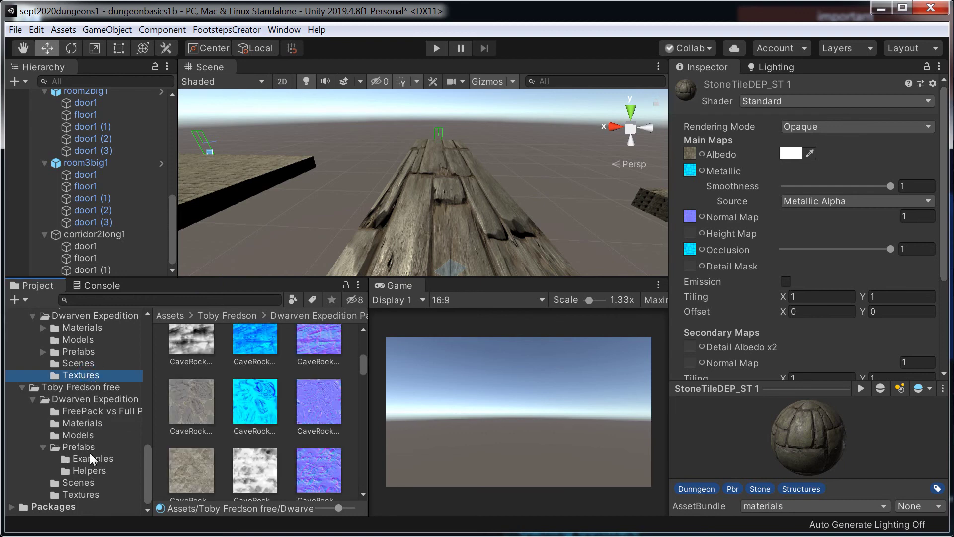
pyautogui.click(88, 421)
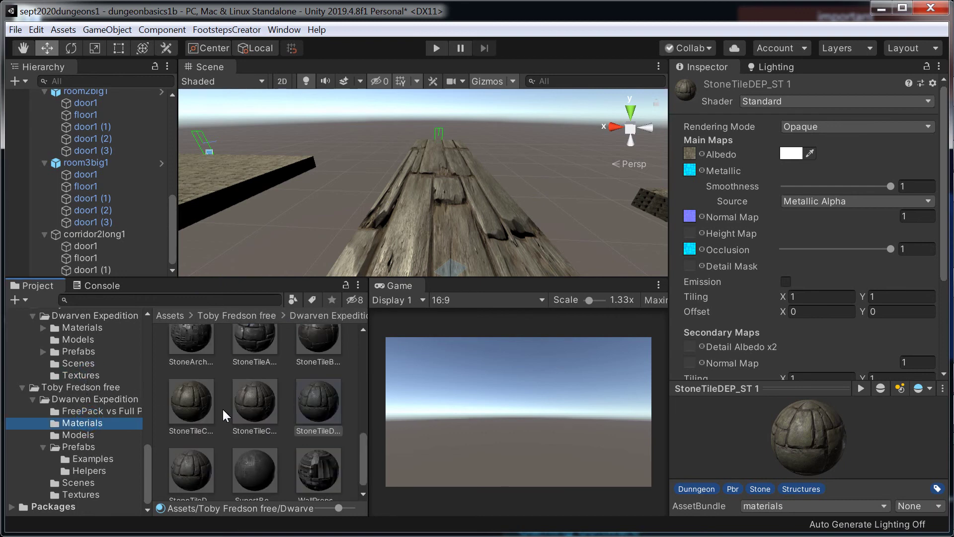
pyautogui.click(258, 403)
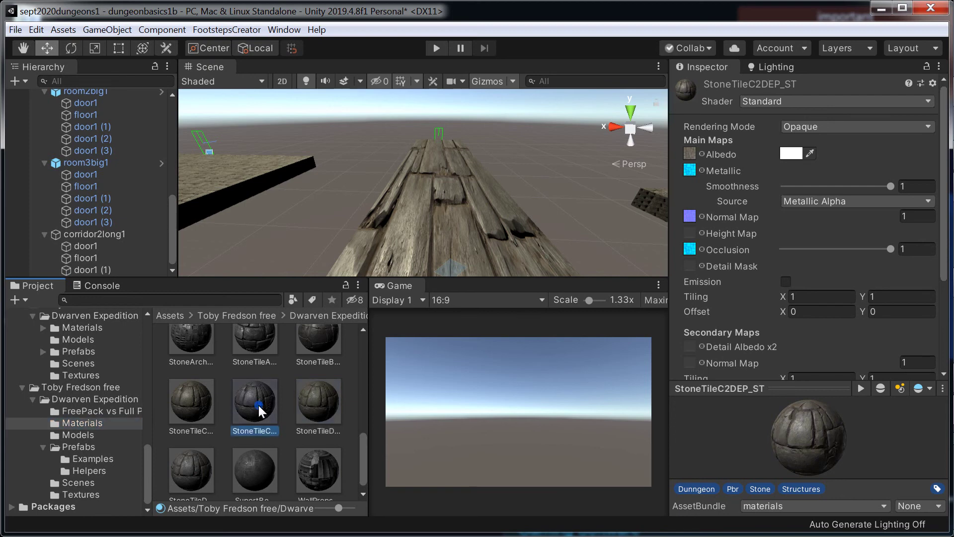
pyautogui.hotkey('ctrl', 'd')
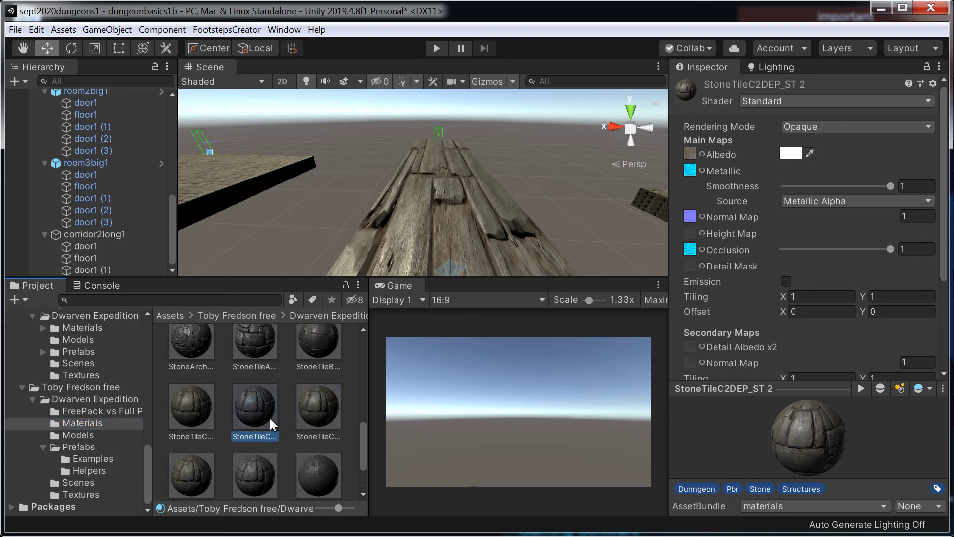
pyautogui.moveTo(255, 414); pyautogui.dragTo(437, 236)
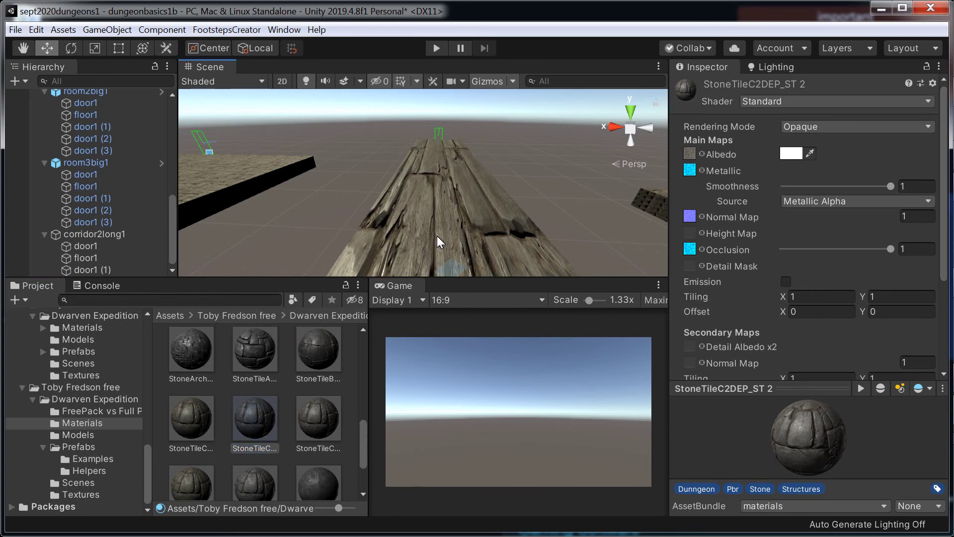
# - Set the StoneTileC2DEP_ST 2 material's main tiling to X 8 and Y 16 and check it on the corridor floor
pyautogui.click(825, 297)
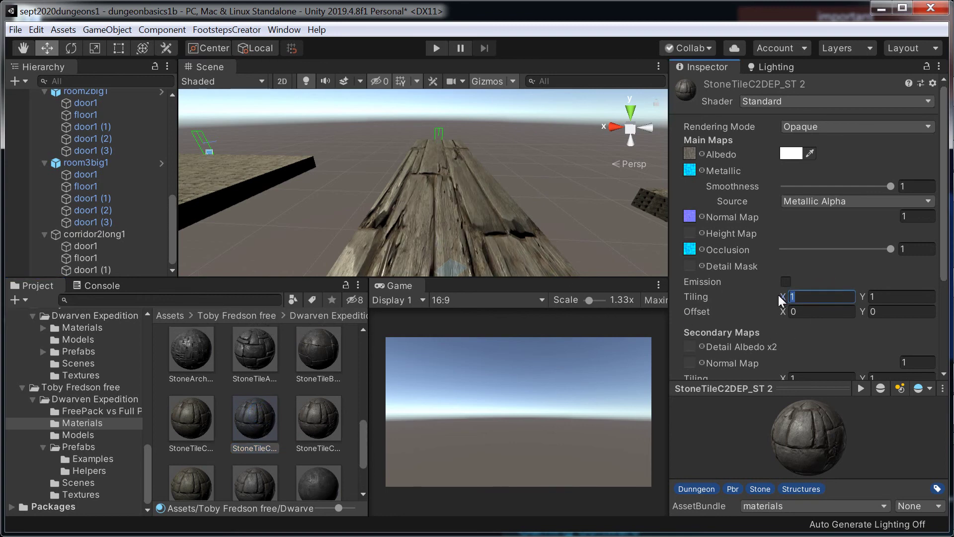
pyautogui.write('8')
pyautogui.click(856, 294)
pyautogui.write('16')
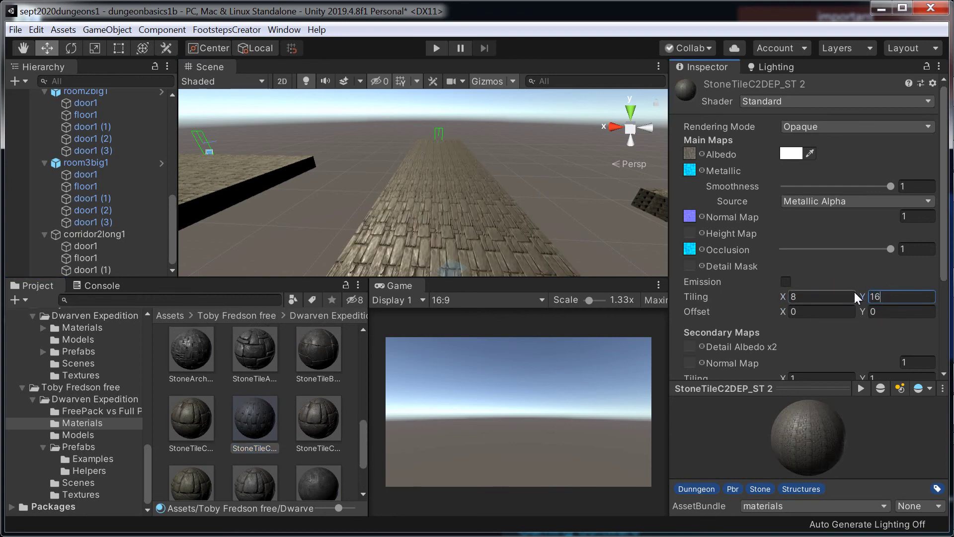
pyautogui.scroll(2, 452, 225)
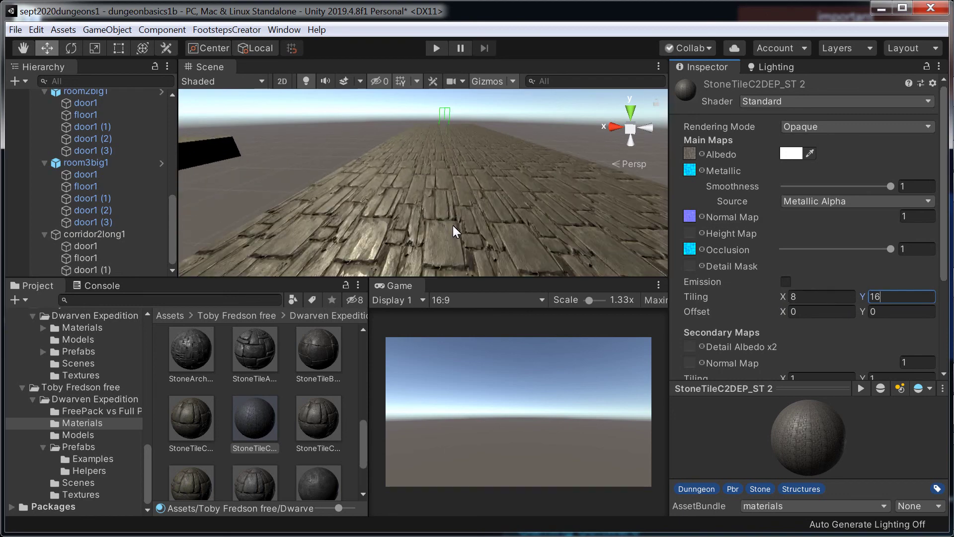
pyautogui.scroll(2, 451, 202)
pyautogui.scroll(-6, 450, 202)
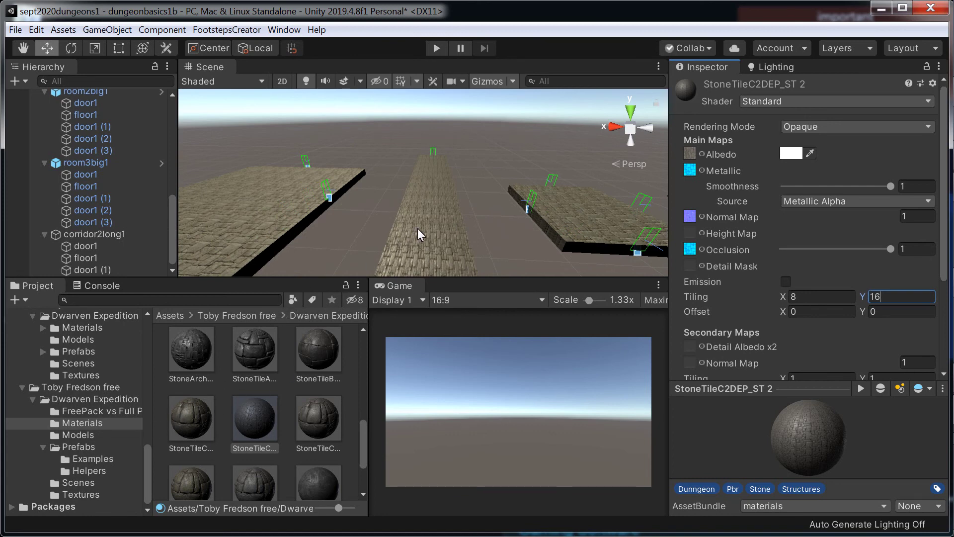
# - Save the corridor2long1 object as a prefab in the basics1b assets folder
pyautogui.scroll(10, 85, 332)
pyautogui.scroll(3, 160, 350)
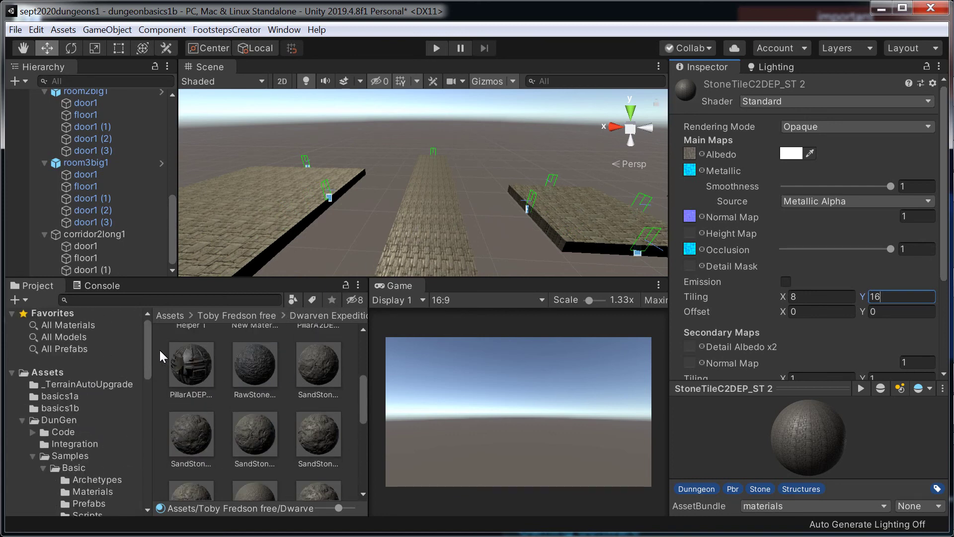
pyautogui.click(40, 371)
pyautogui.scroll(3, 254, 393)
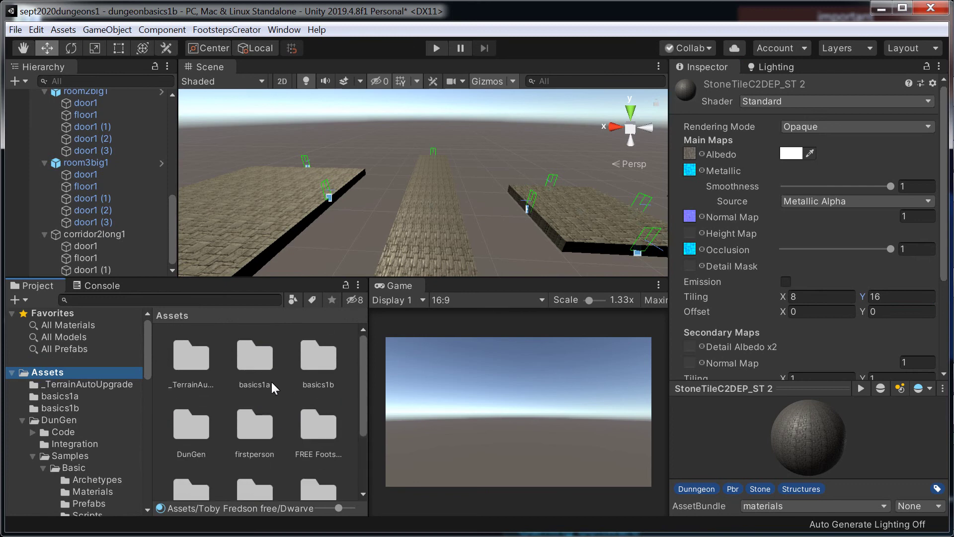
pyautogui.doubleClick(319, 357)
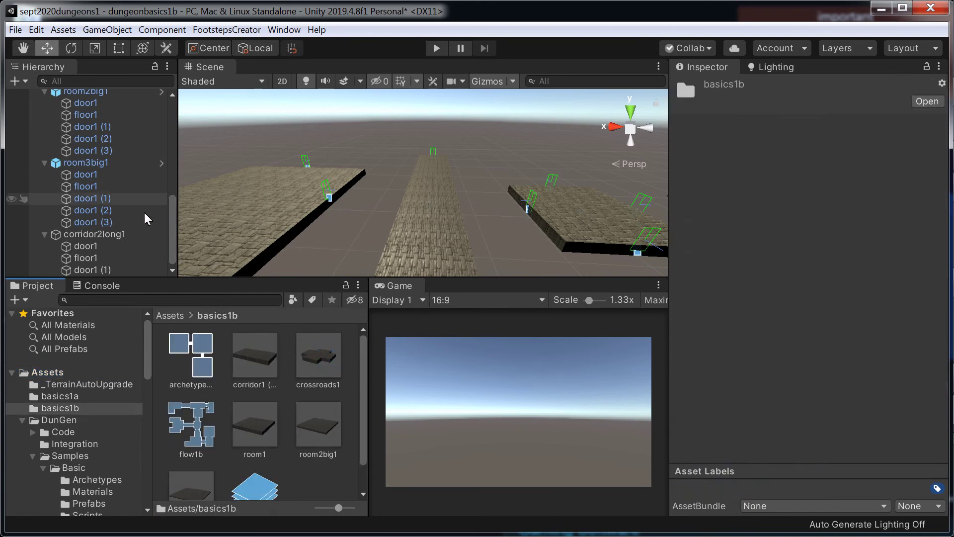
pyautogui.moveTo(103, 235); pyautogui.dragTo(325, 472)
# - Add the corridor2long1 prefab as a new tile in the tiles1b tile set
pyautogui.scroll(-2, 314, 403)
pyautogui.click(329, 469)
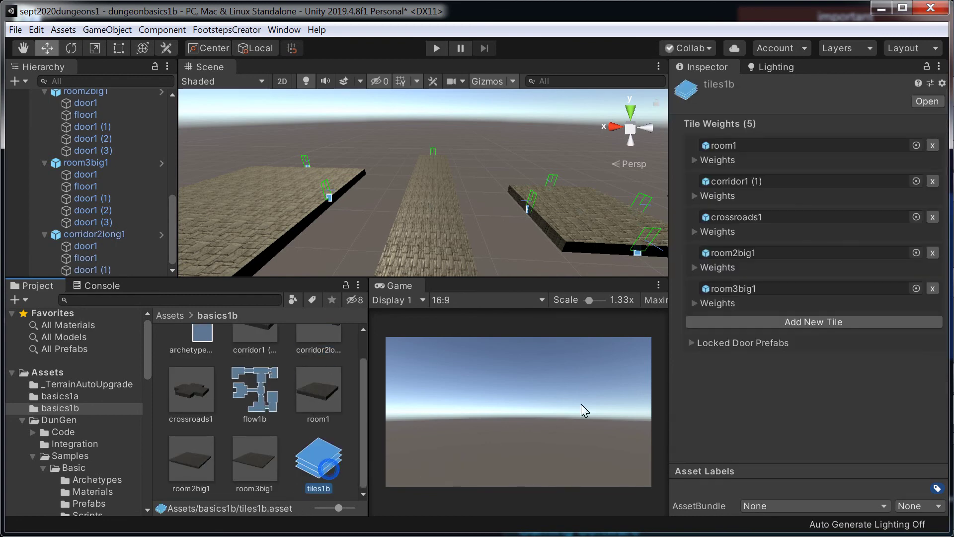
pyautogui.click(747, 322)
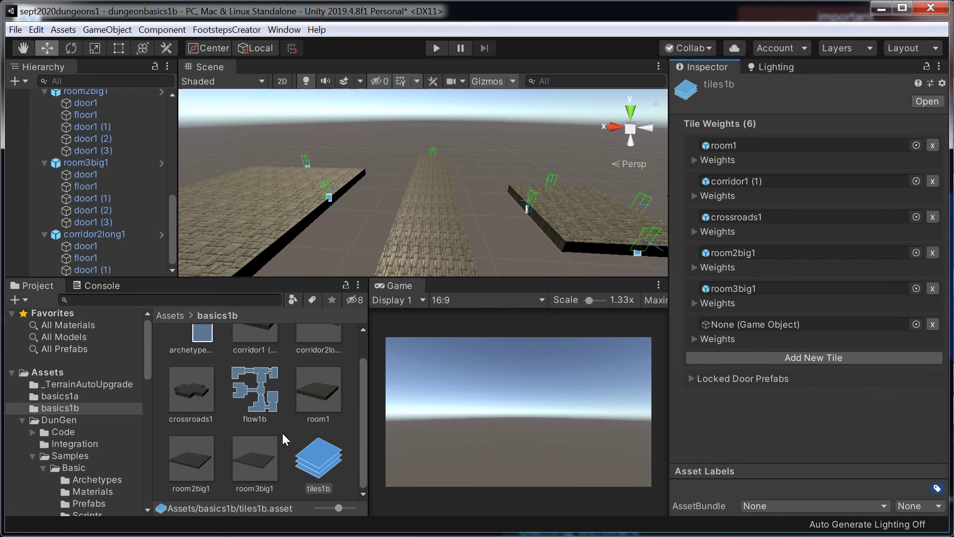
pyautogui.moveTo(319, 338); pyautogui.dragTo(769, 329)
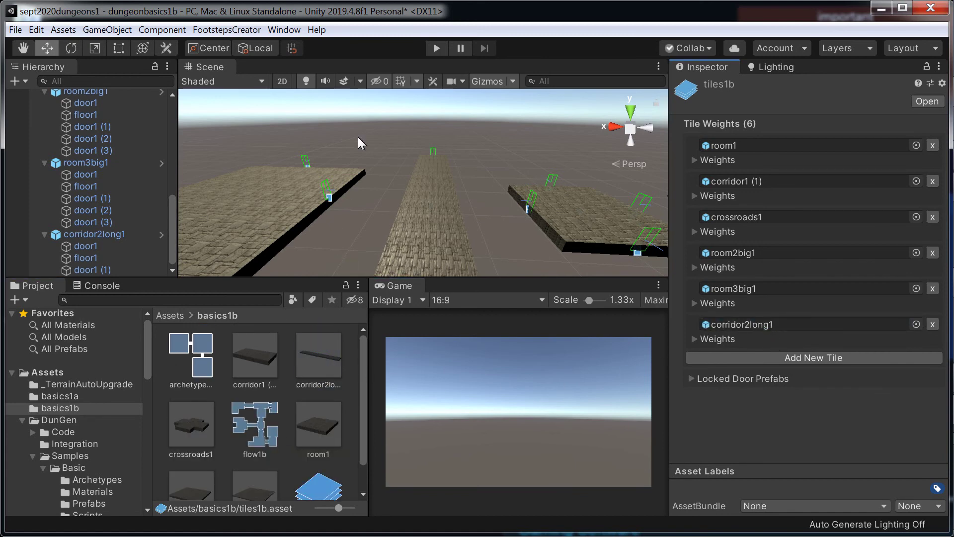
# - Test-run the scene briefly, stop it, enable Maximize On Play for the game view and run it again
pyautogui.click(437, 48)
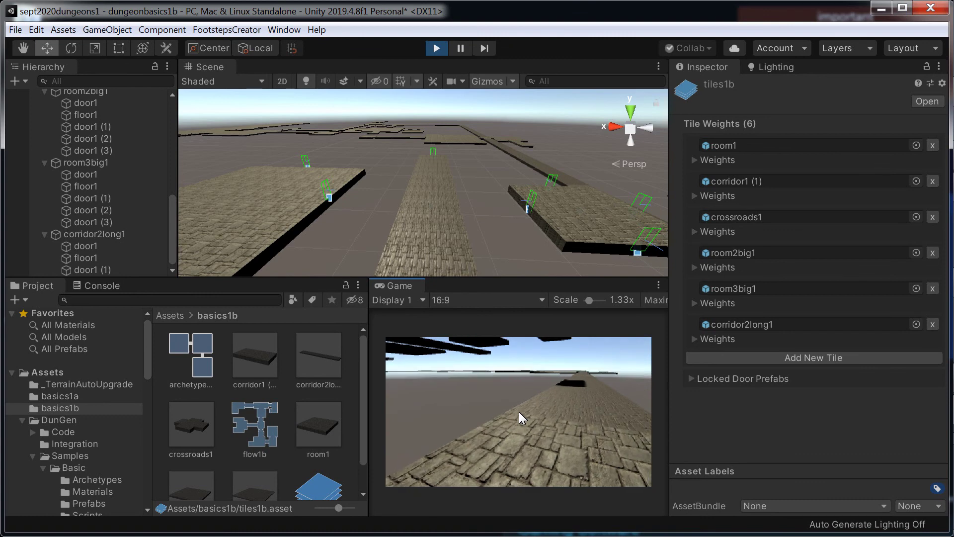
pyautogui.hotkey('ctrl', 'p')
pyautogui.click(648, 299)
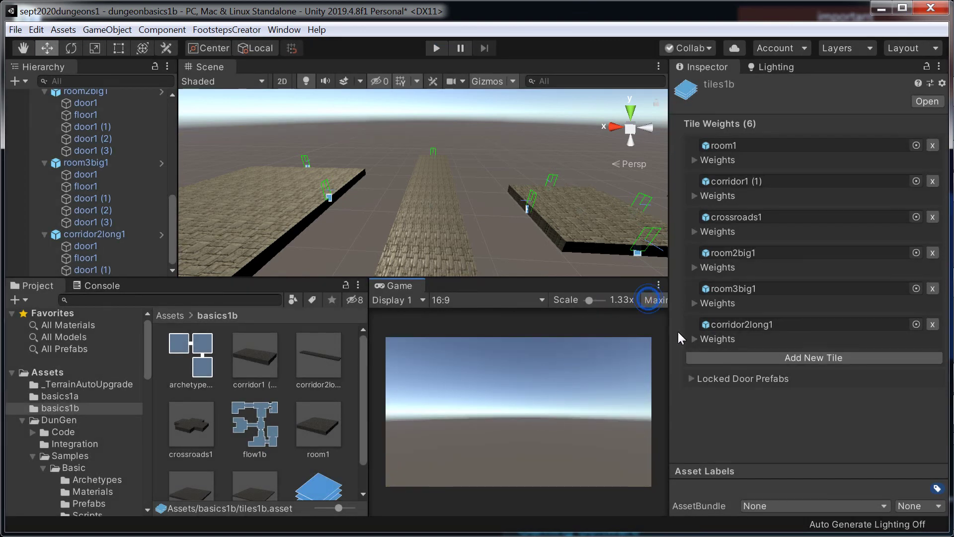
pyautogui.click(438, 48)
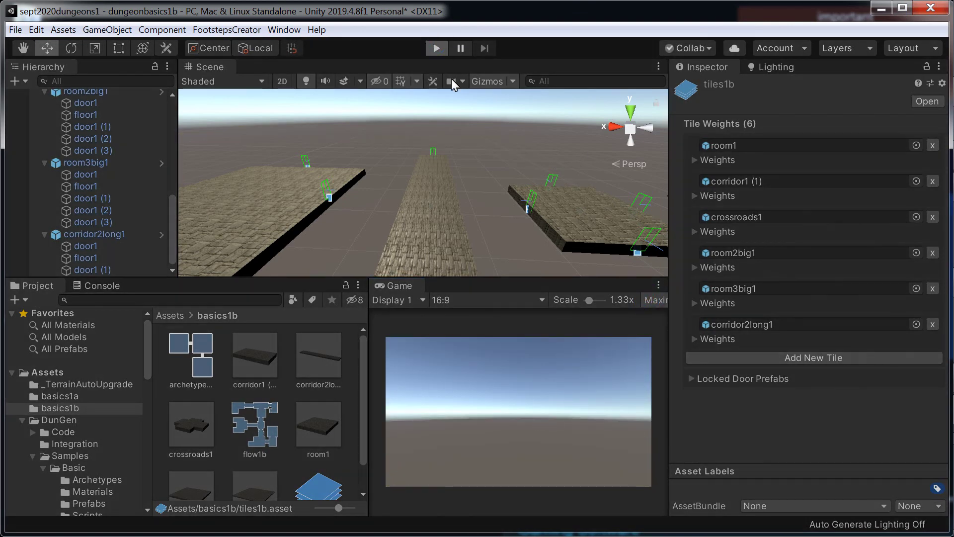
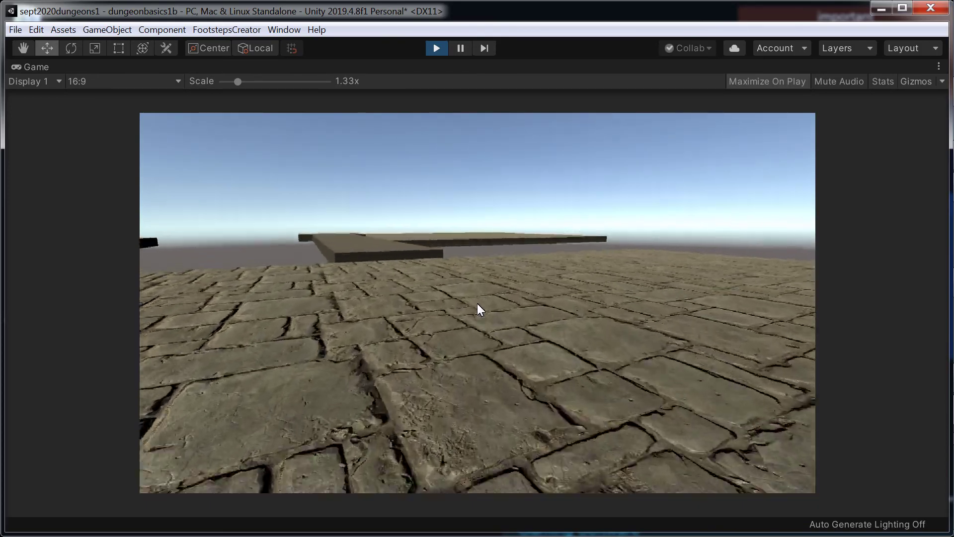
# - Walk through the generated dungeon along the long plank corridors and across the large stone rooms, checking texture scale and connections
pyautogui.press('w')
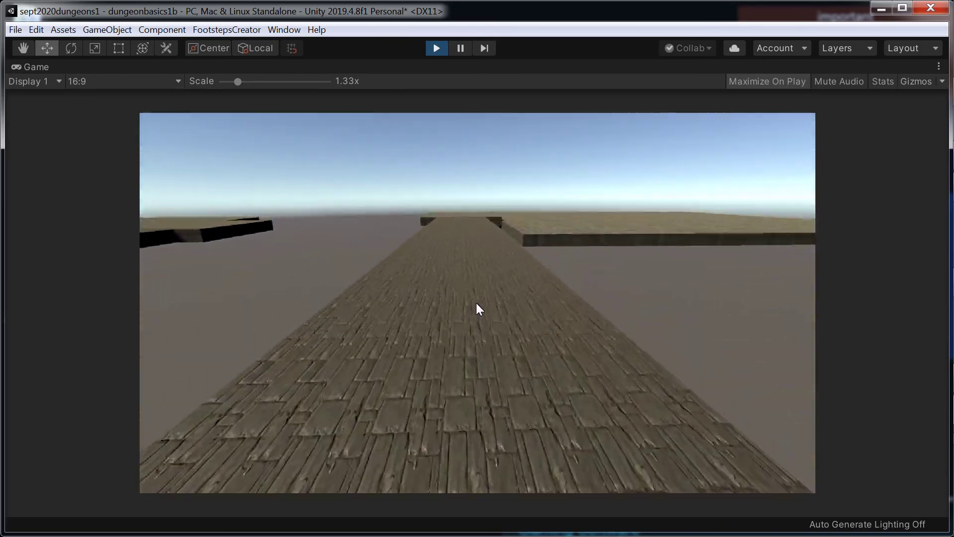
pyautogui.press('w')
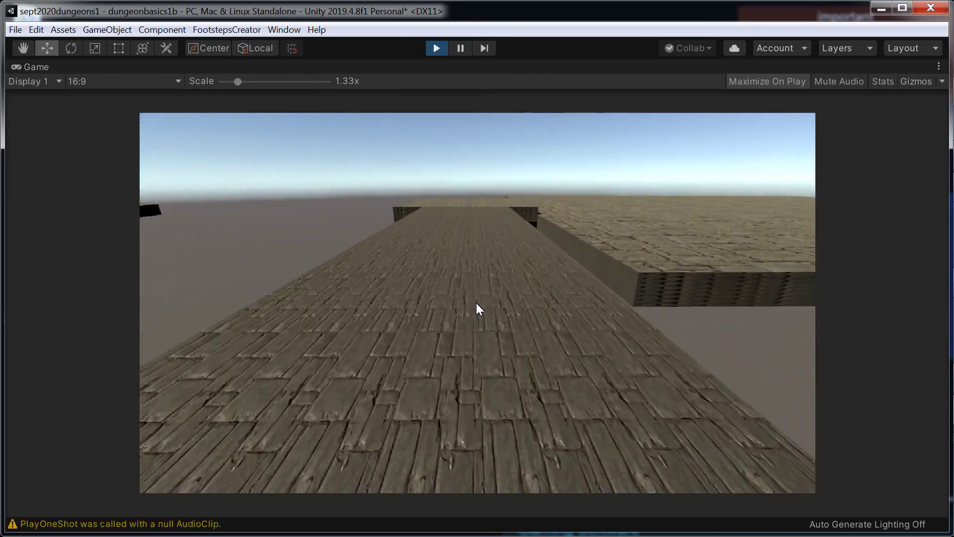
pyautogui.press('w')
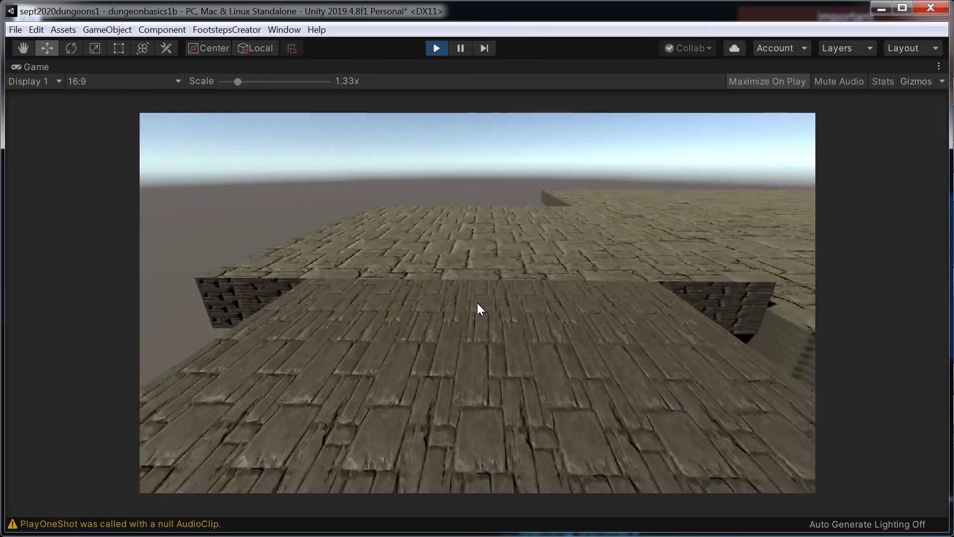
pyautogui.press('w')
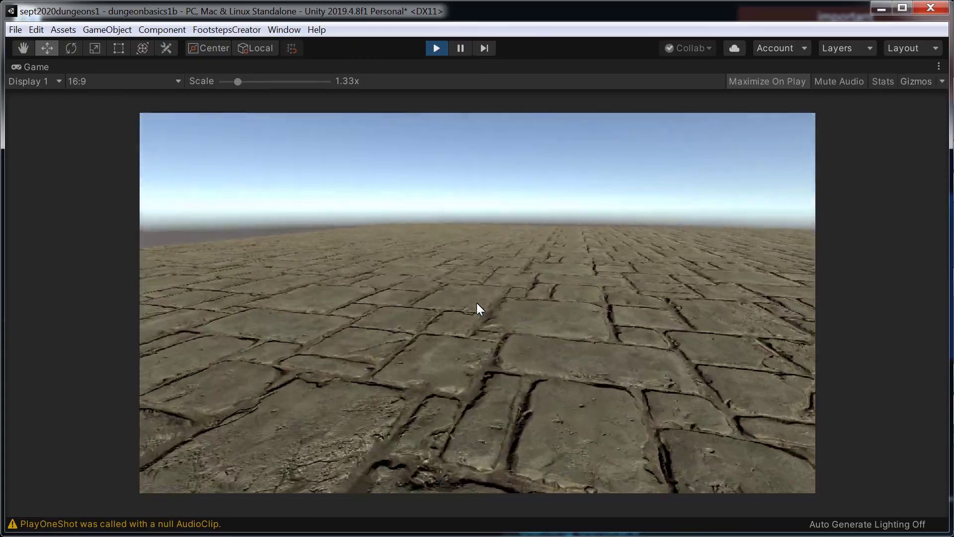
pyautogui.press('w')
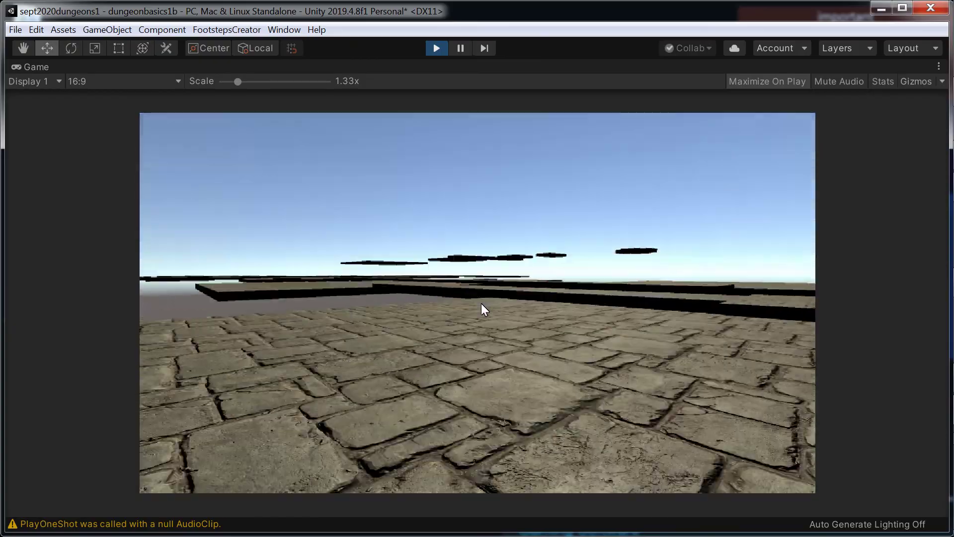
pyautogui.press('w')
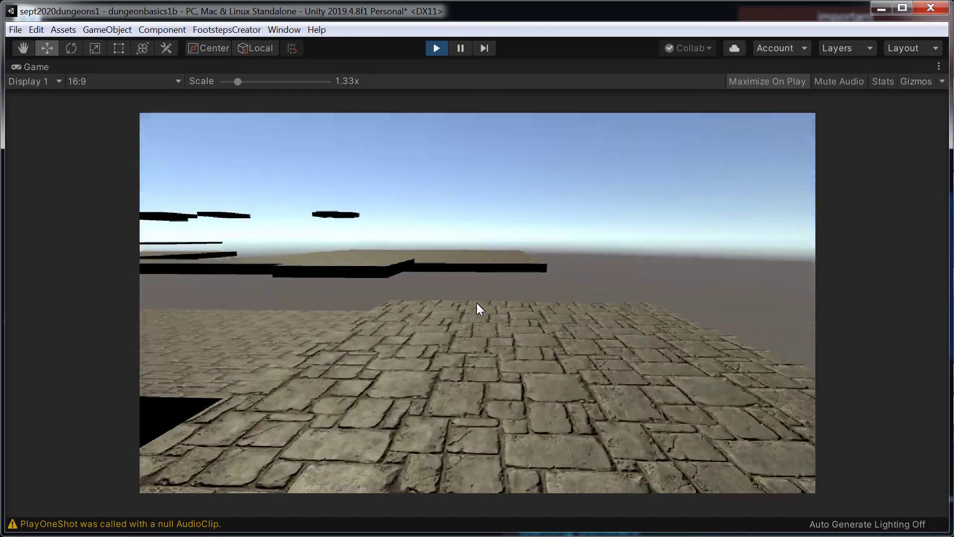
pyautogui.press('w')
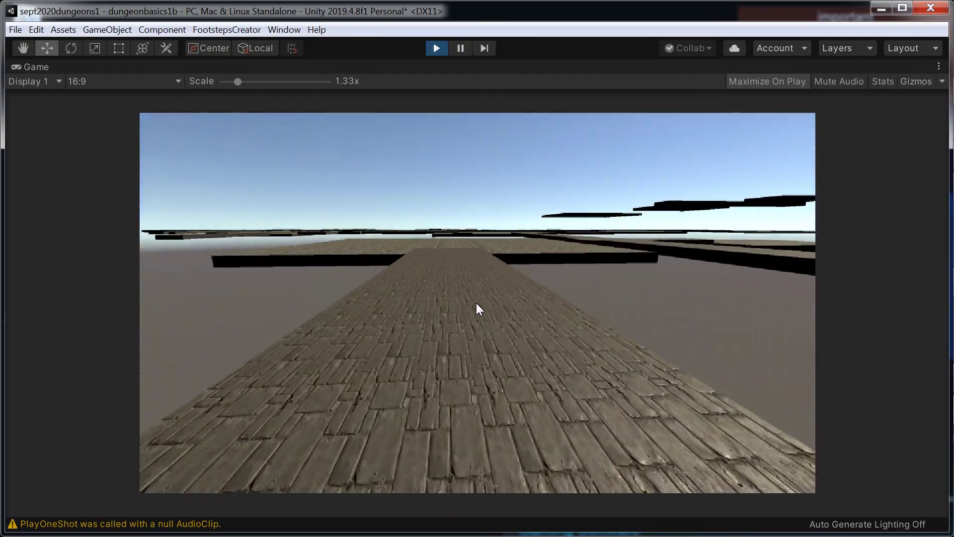
pyautogui.press('w')
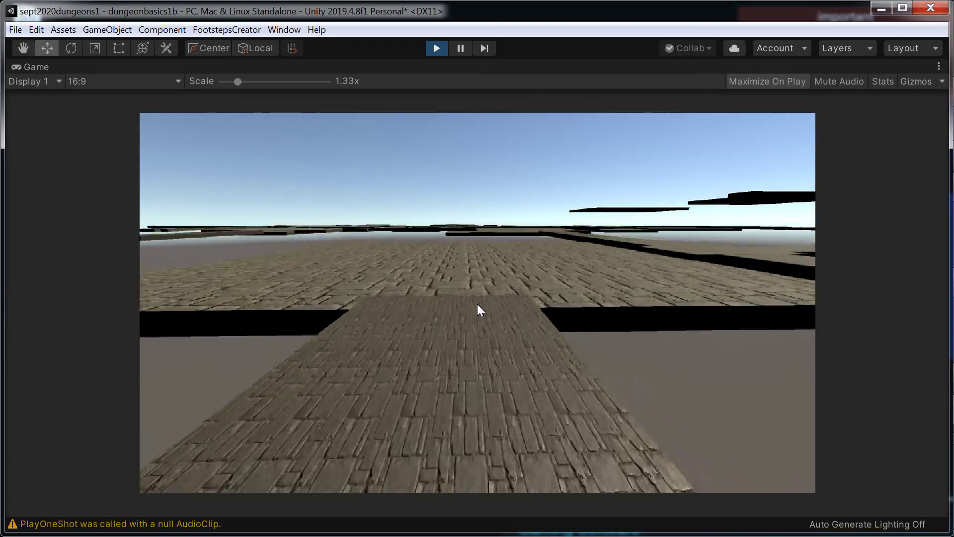
pyautogui.press('w')
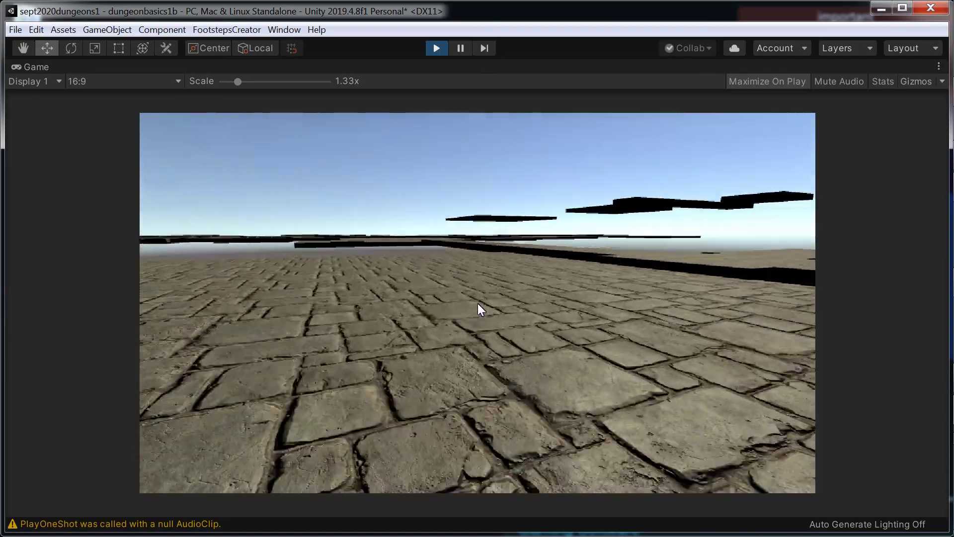
pyautogui.press('w')
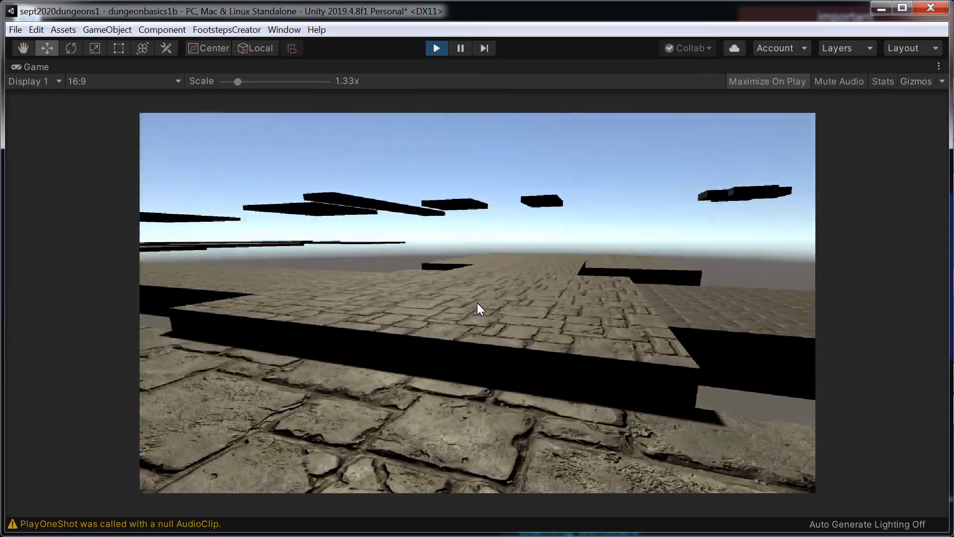
pyautogui.press('w')
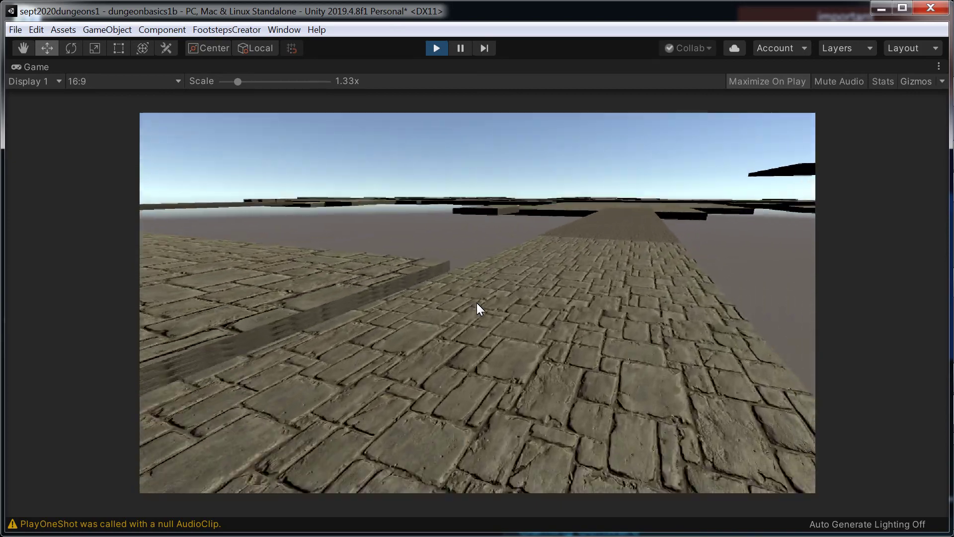
# - Examine the gap beside the neighbouring room, follow the next long corridor, and inspect the raised stone tile next to the large room
pyautogui.press('a')
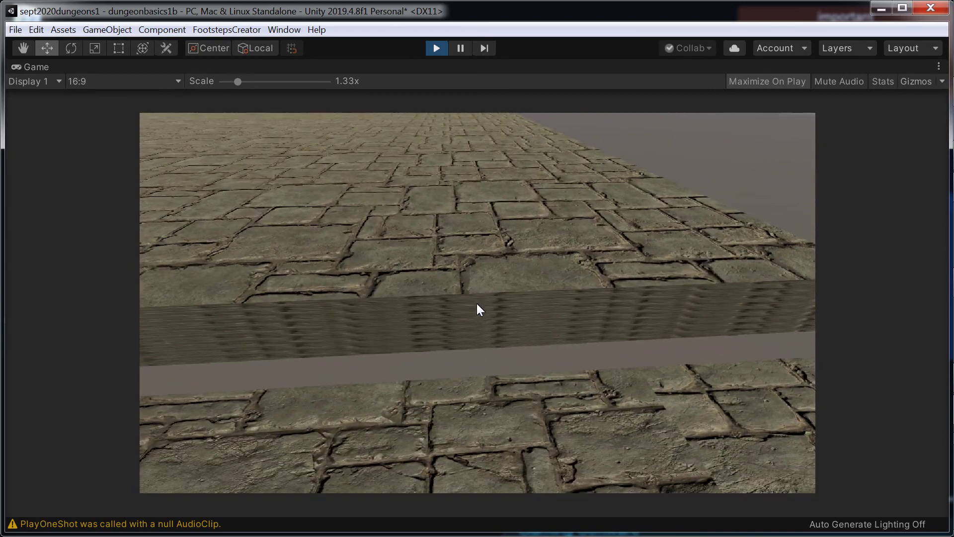
pyautogui.press('w')
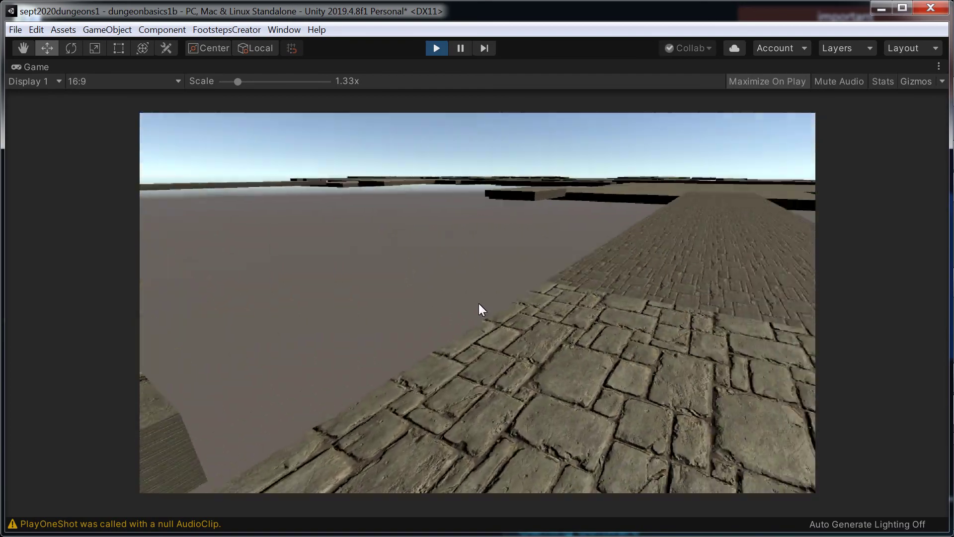
pyautogui.press('w')
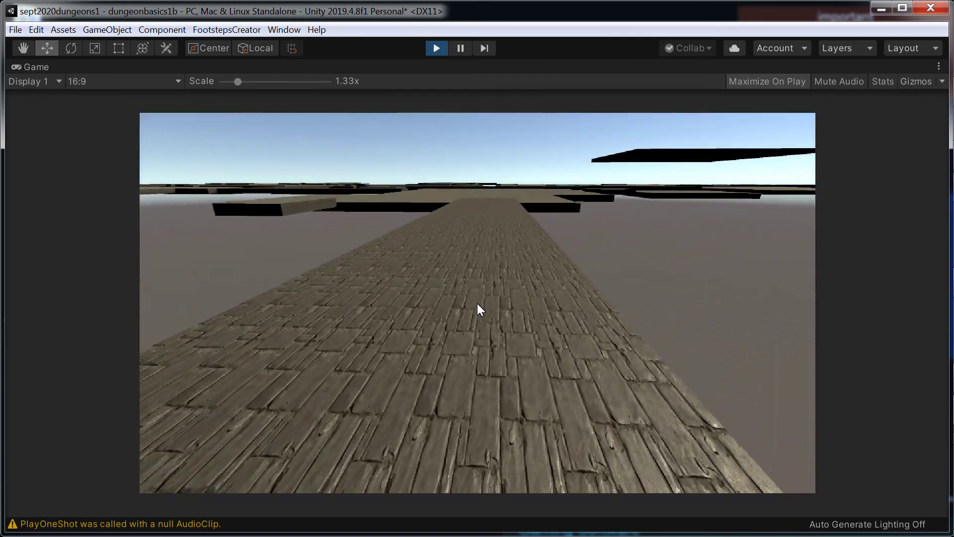
pyautogui.press('w')
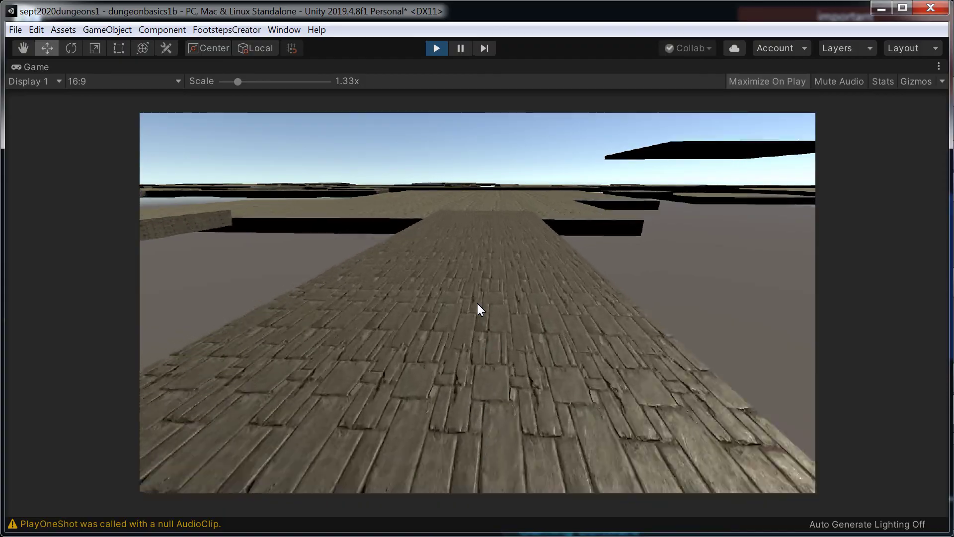
pyautogui.press('w')
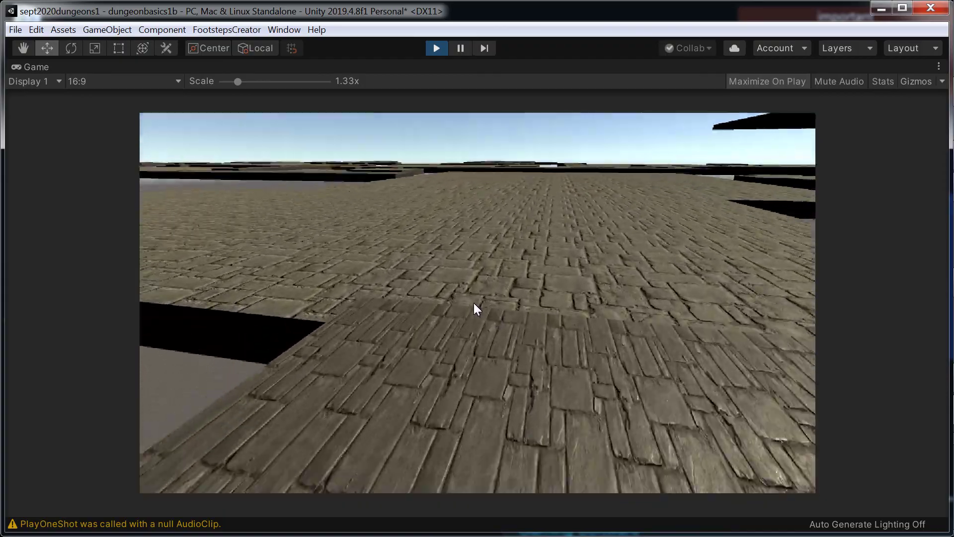
pyautogui.press('w')
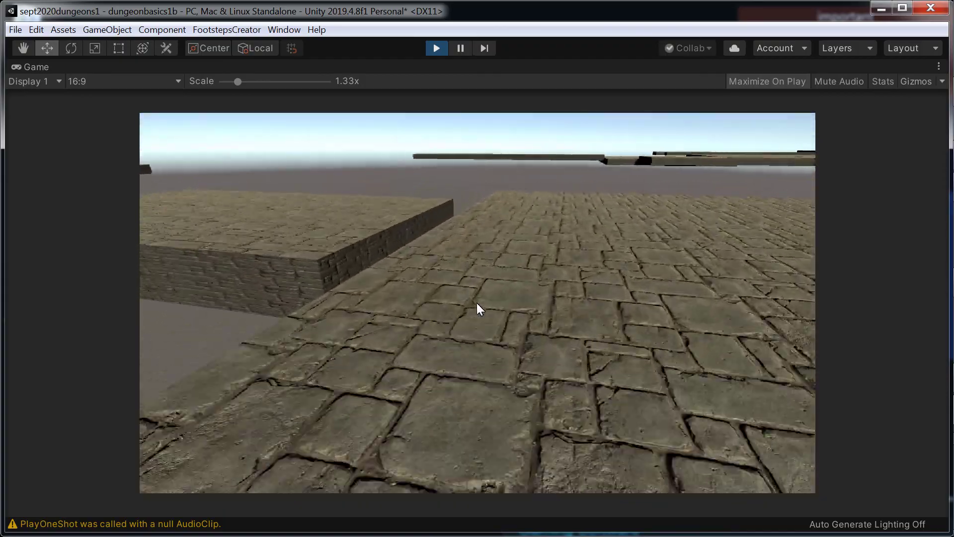
pyautogui.press('a')
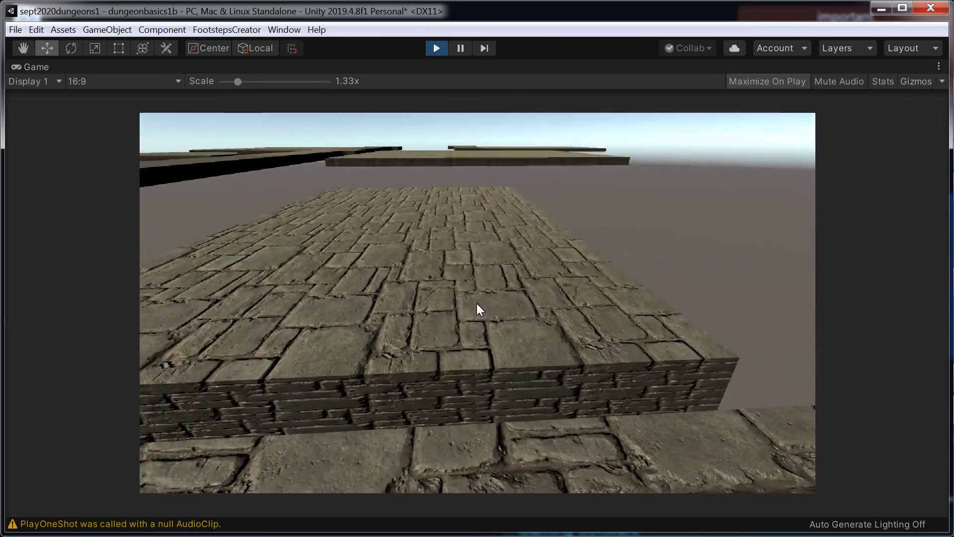
pyautogui.press('a')
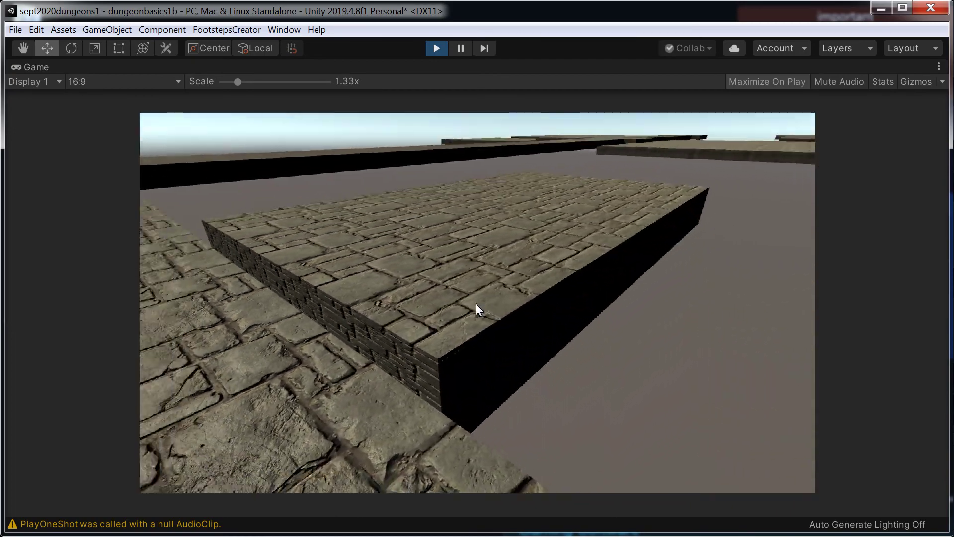
pyautogui.press('d')
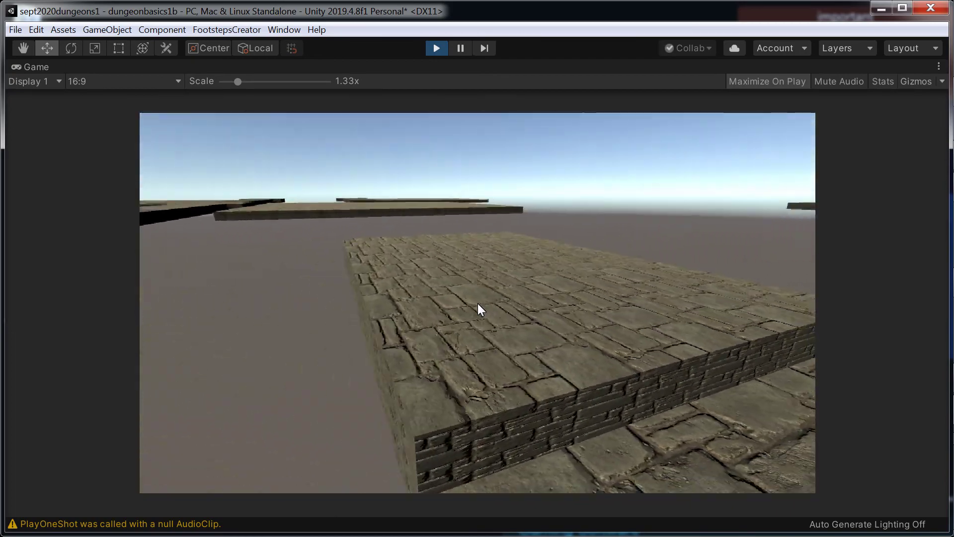
pyautogui.press('d')
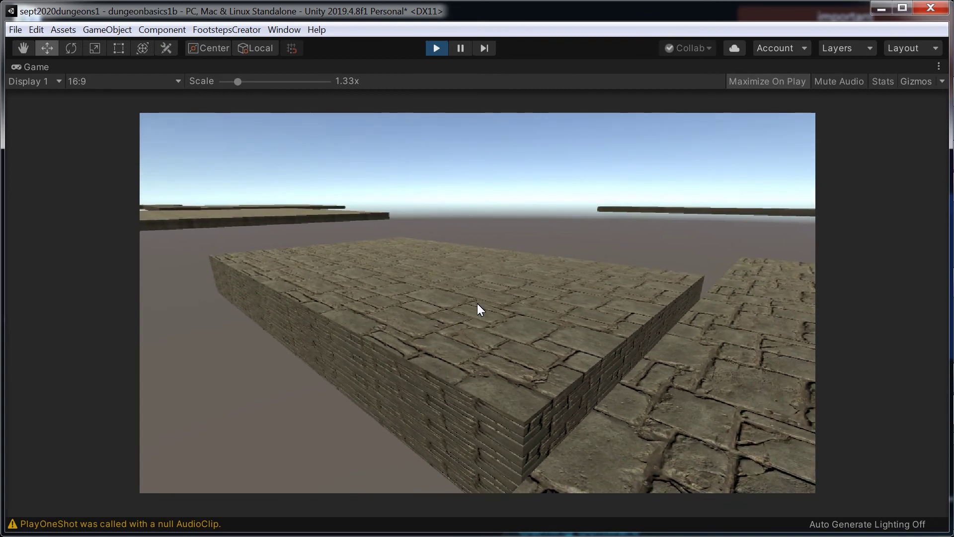
# - Inspect the height step between the raised stone tile and the adjoining large room from several angles, and stop the test run
pyautogui.press('d')
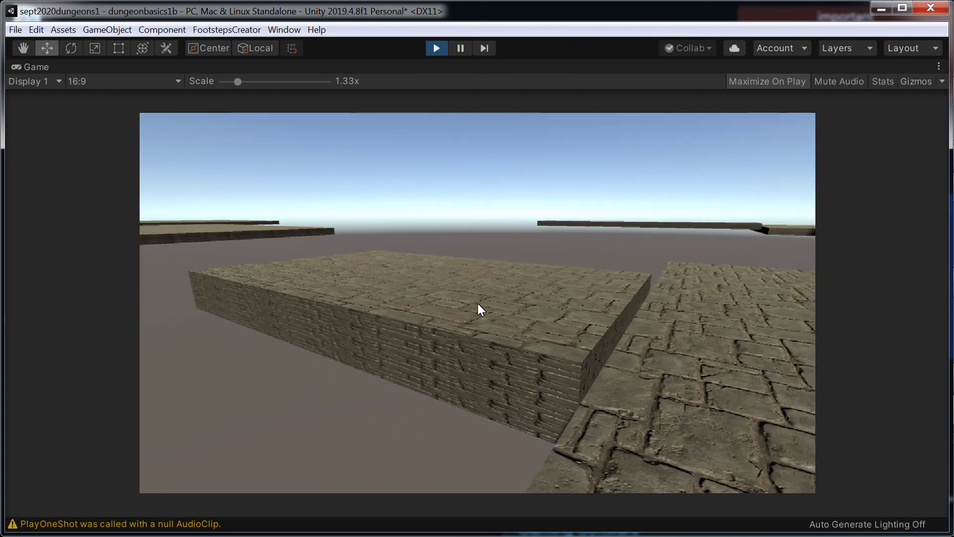
pyautogui.press('w')
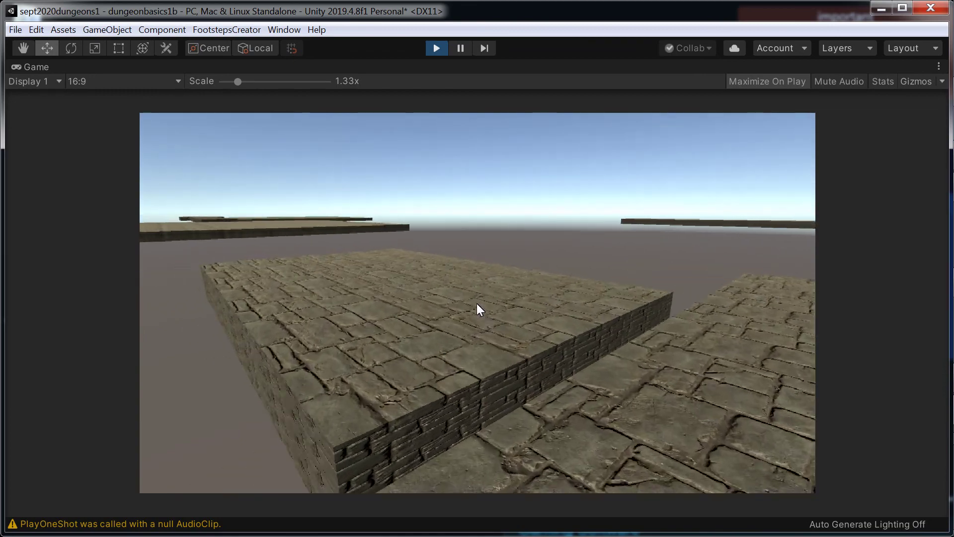
pyautogui.press('w')
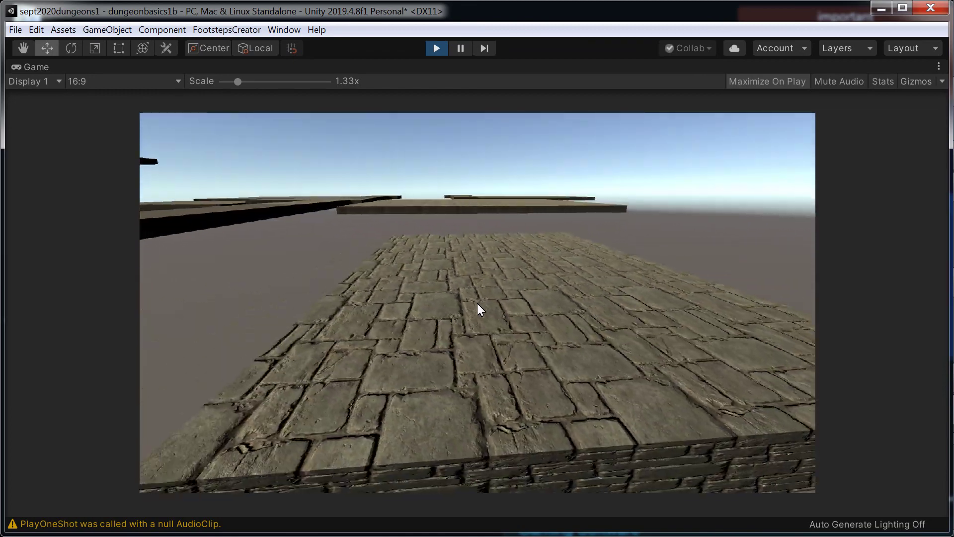
pyautogui.press('a')
pyautogui.press('s')
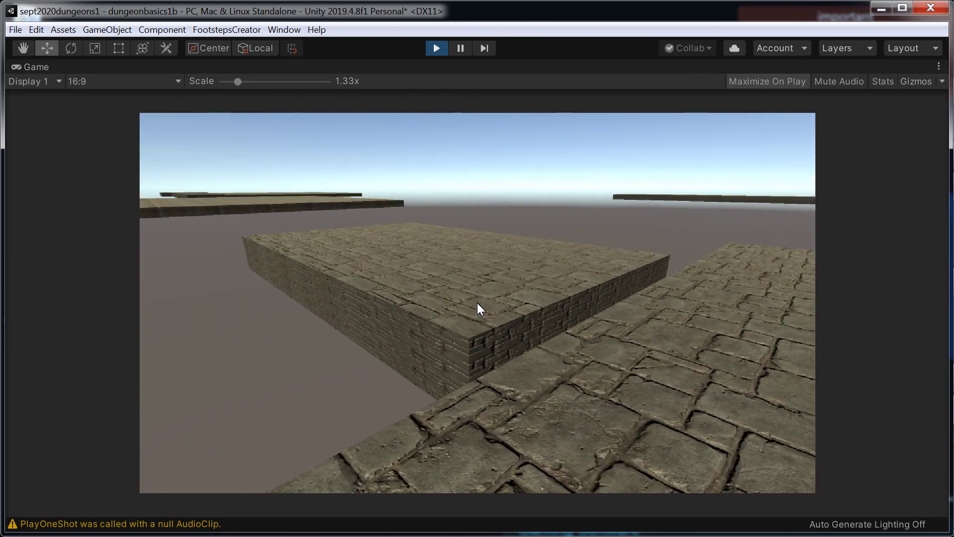
pyautogui.press('w')
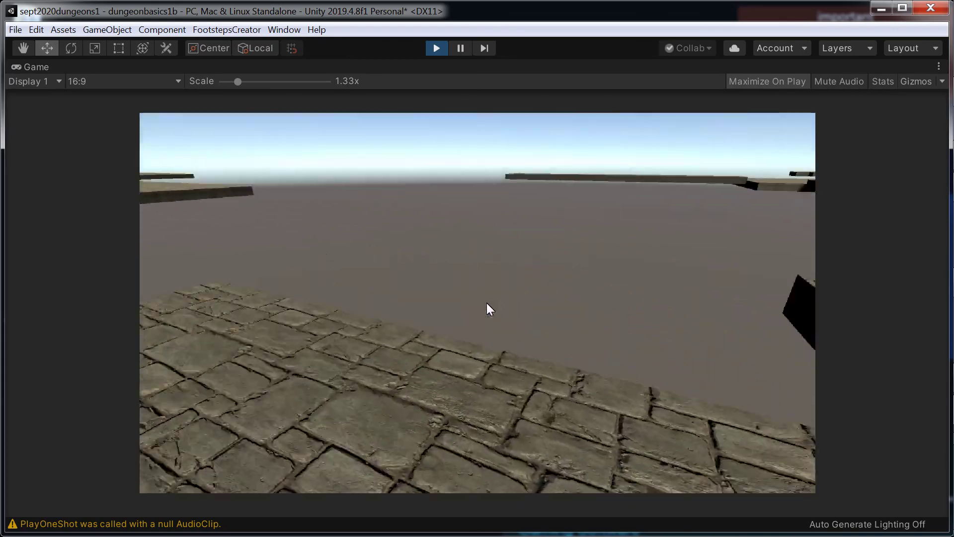
pyautogui.press('d')
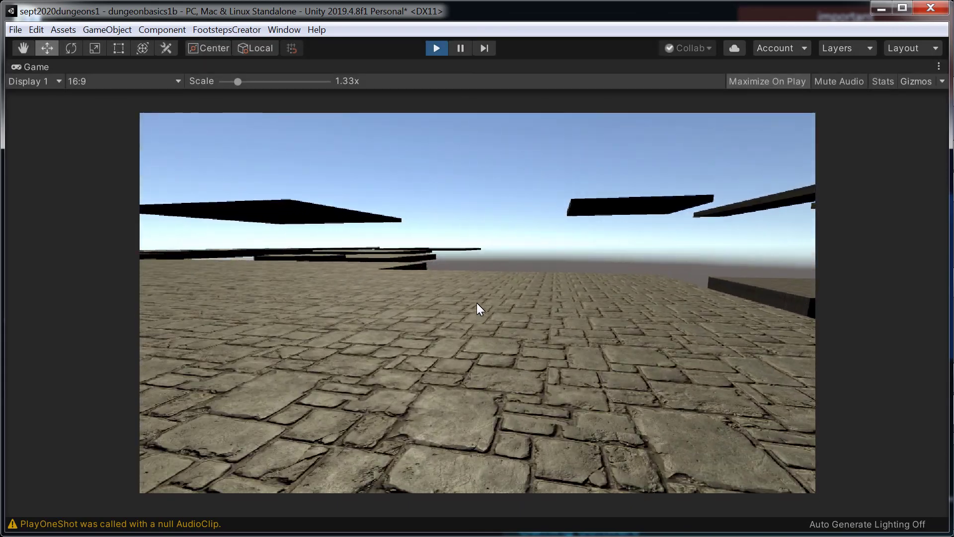
pyautogui.hotkey('ctrl', 'p')
# - Set the Y position of all four doors in the room1 tile to 0.5
pyautogui.moveTo(459, 249); pyautogui.dragTo(462, 213, button='right')
pyautogui.moveTo(462, 212); pyautogui.dragTo(364, 201, button='middle')
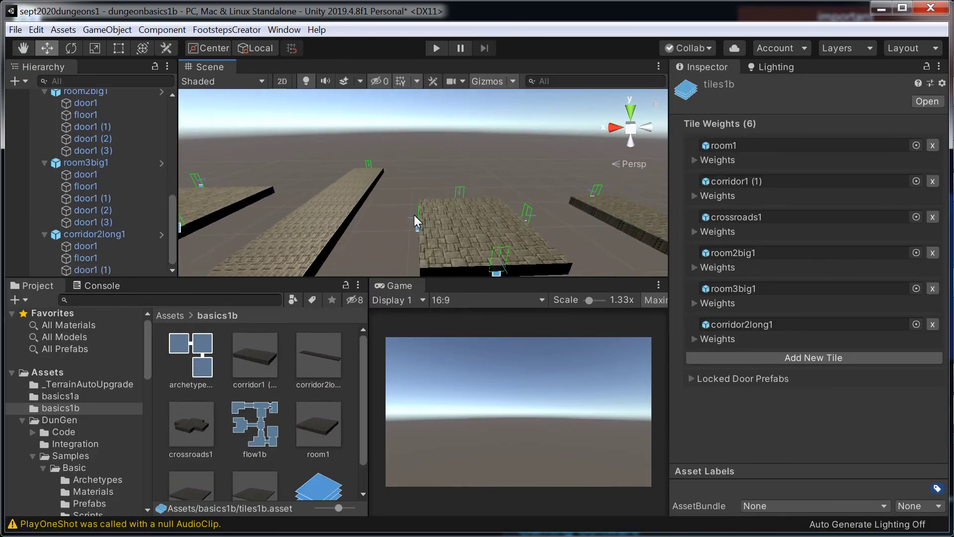
pyautogui.scroll(2, 412, 195)
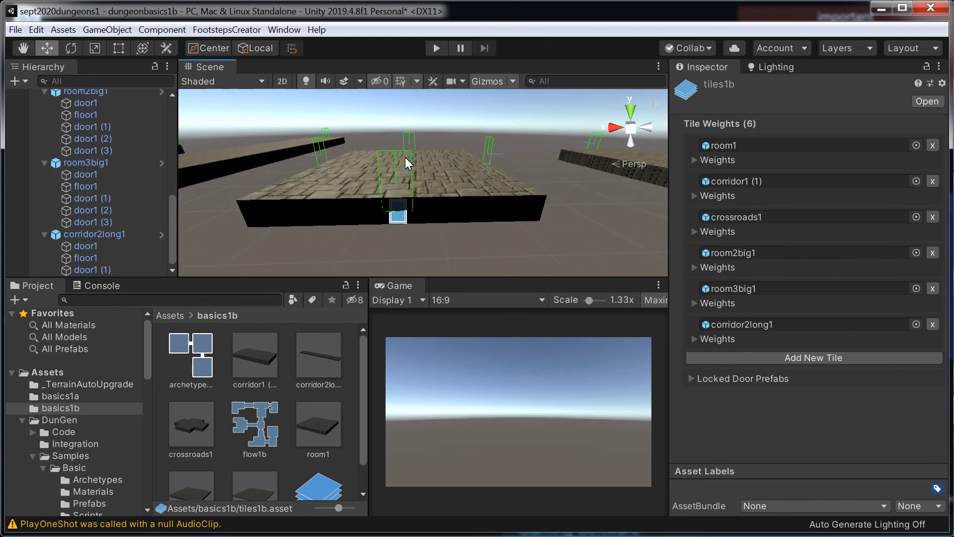
pyautogui.scroll(1, 417, 163)
pyautogui.click(449, 178)
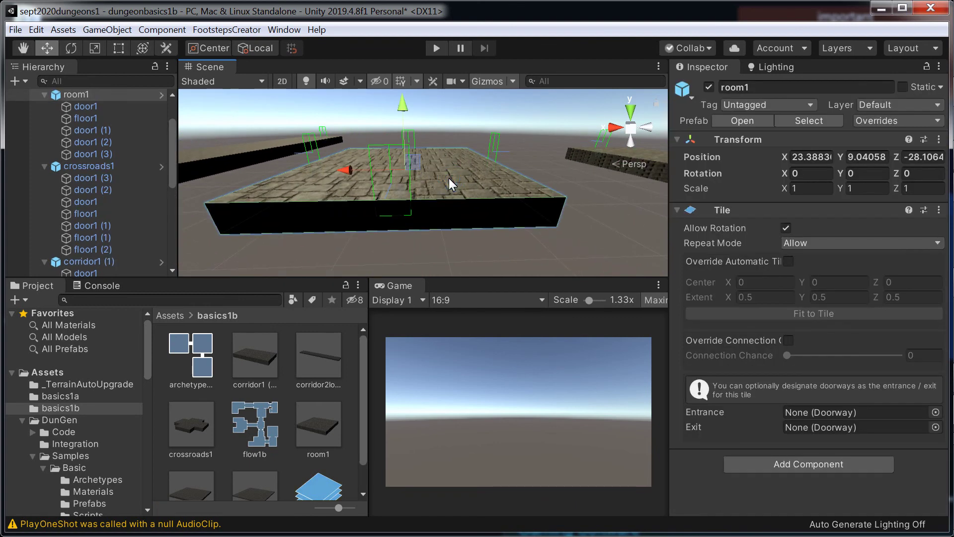
pyautogui.scroll(1, 433, 168)
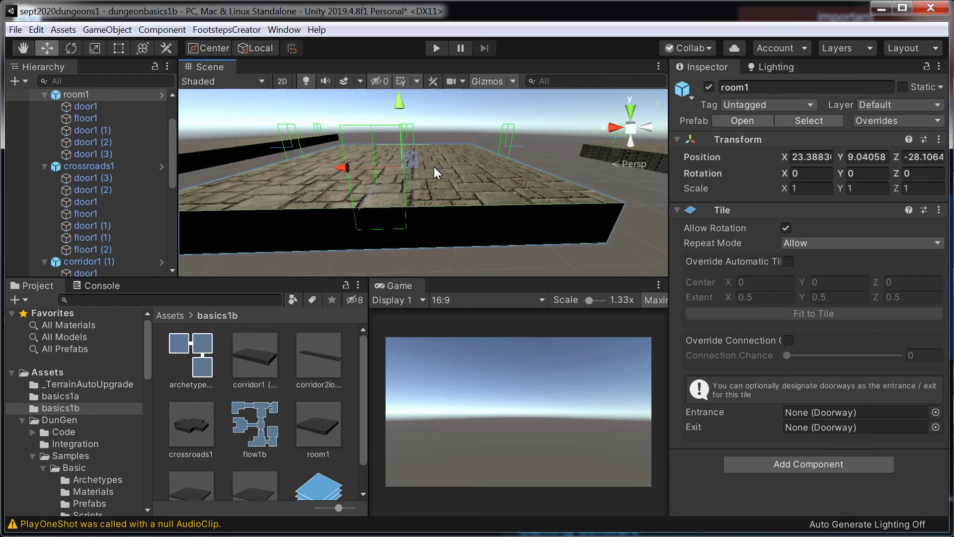
pyautogui.click(92, 106)
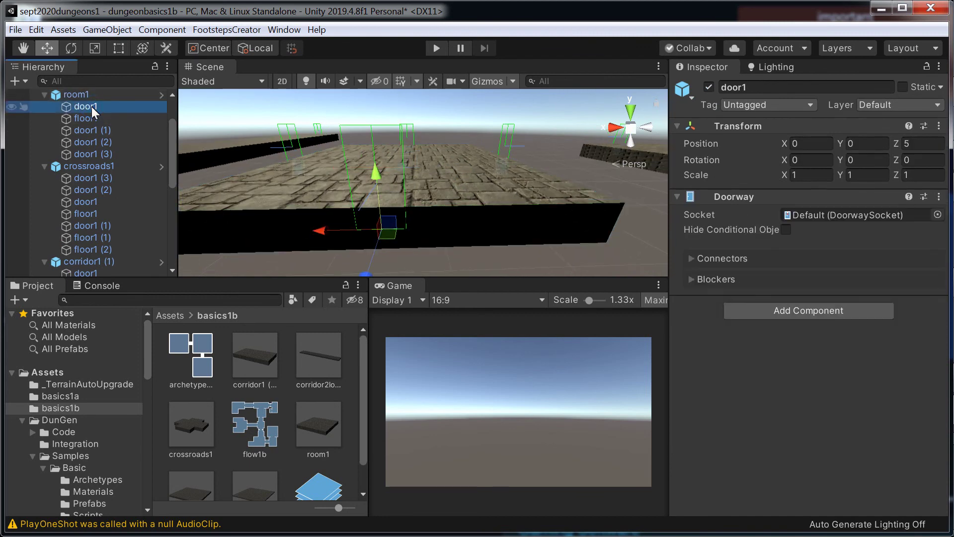
pyautogui.keyDown('ctrl'); pyautogui.click(110, 131); pyautogui.keyUp('ctrl')
pyautogui.keyDown('ctrl'); pyautogui.click(111, 142); pyautogui.keyUp('ctrl')
pyautogui.keyDown('ctrl'); pyautogui.click(111, 154); pyautogui.keyUp('ctrl')
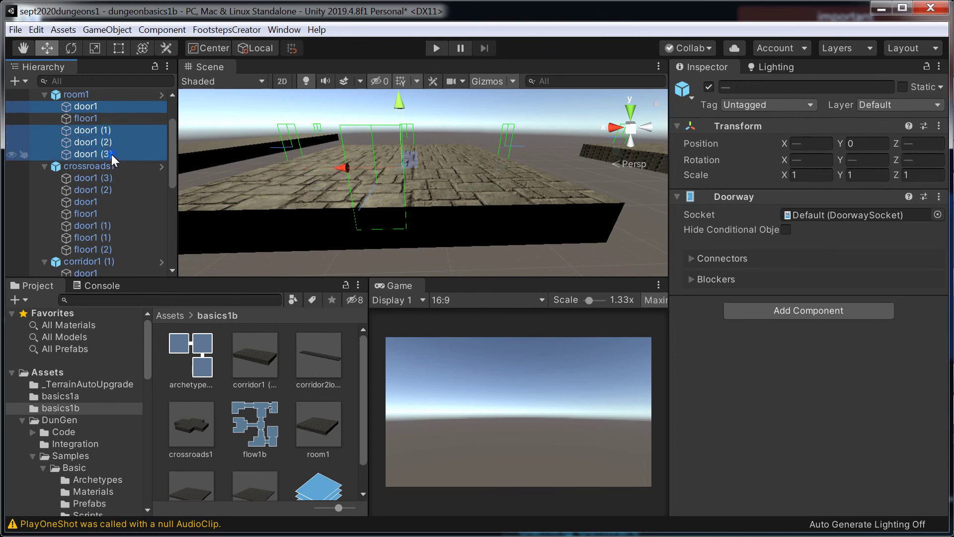
pyautogui.click(865, 143)
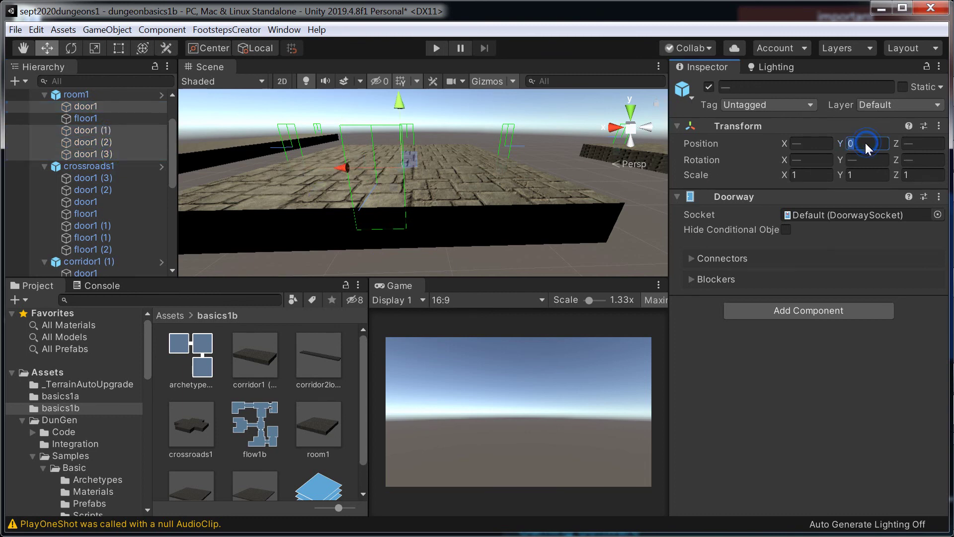
pyautogui.write('.5')
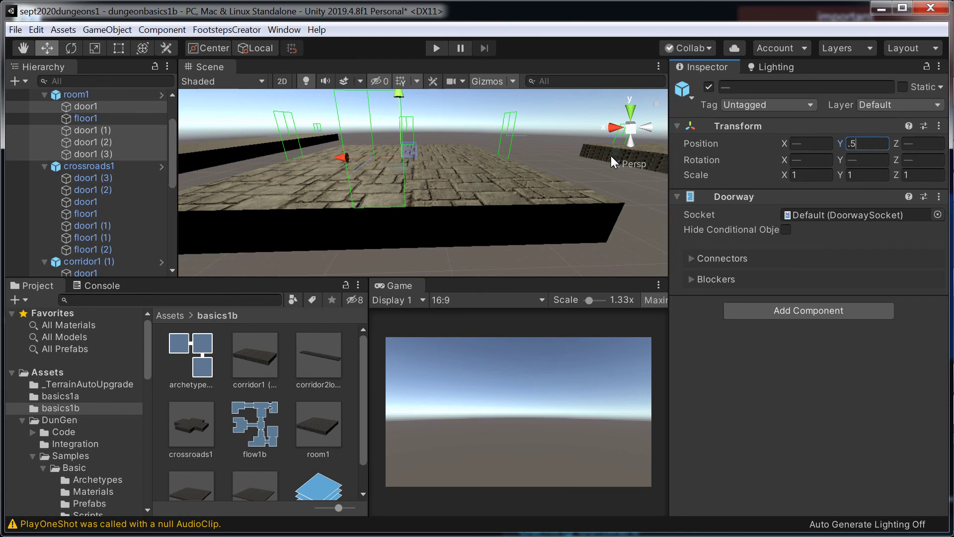
# - Raise both doors of the corridor1 (1) tile to a Y position of 0.5
pyautogui.moveTo(539, 160); pyautogui.dragTo(352, 165, button='middle')
pyautogui.click(373, 178)
pyautogui.press('f')
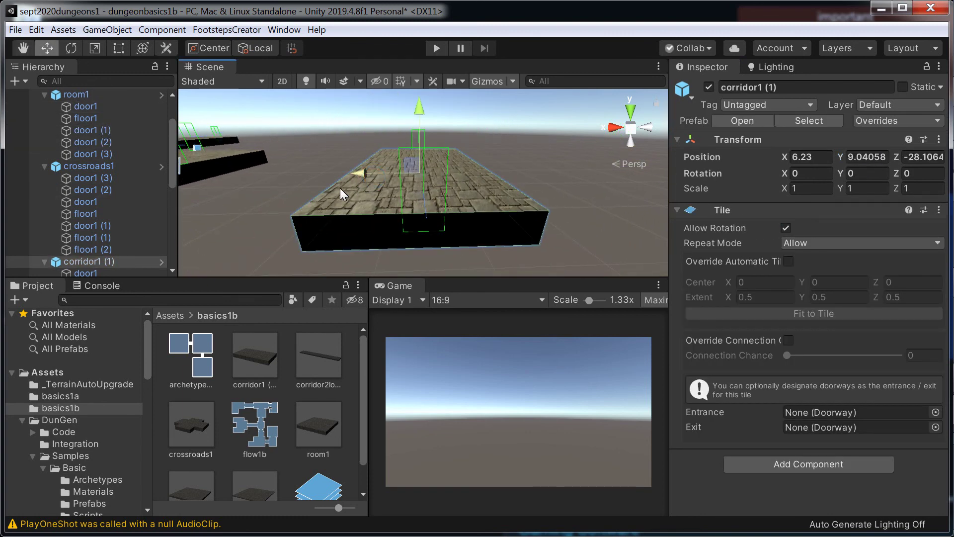
pyautogui.scroll(-2, 150, 240)
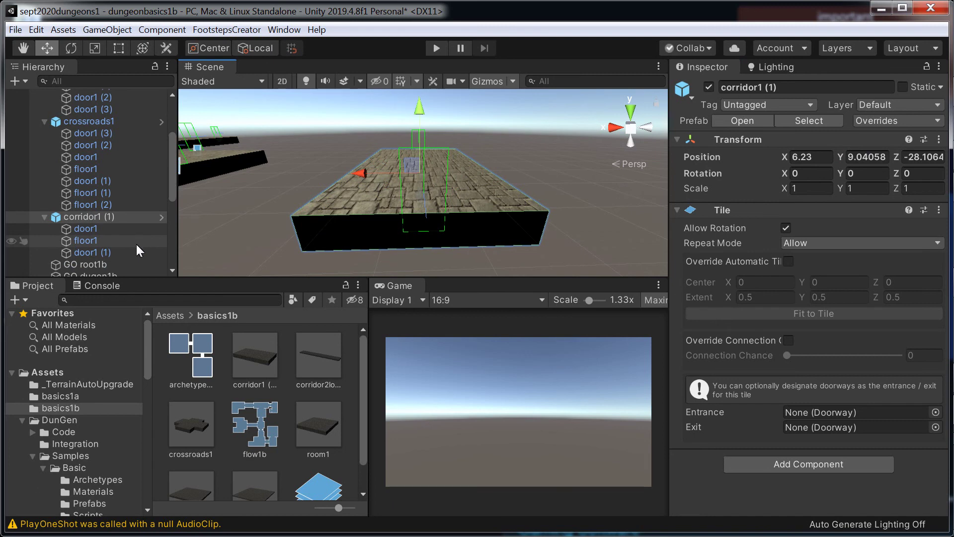
pyautogui.click(103, 229)
pyautogui.keyDown('ctrl'); pyautogui.click(106, 252); pyautogui.keyUp('ctrl')
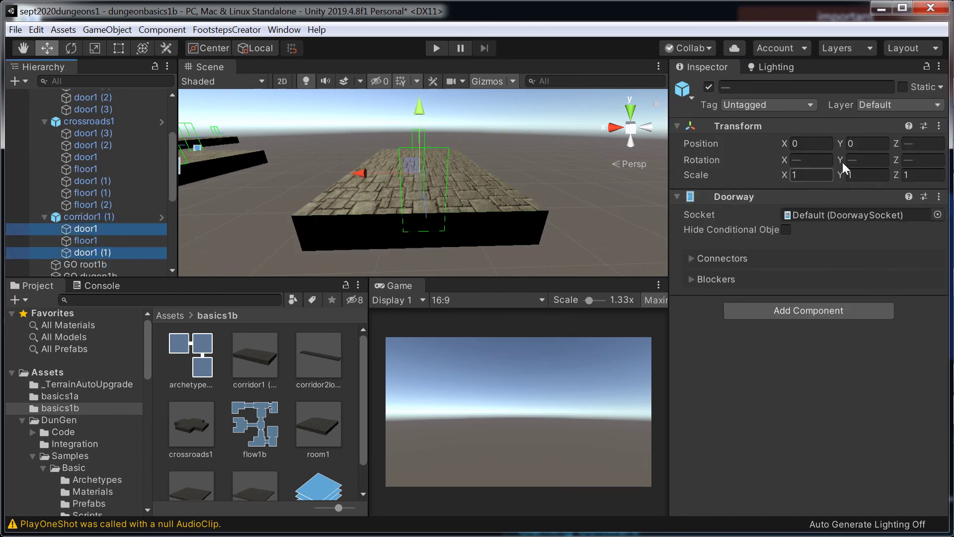
pyautogui.click(859, 143)
pyautogui.write('.5')
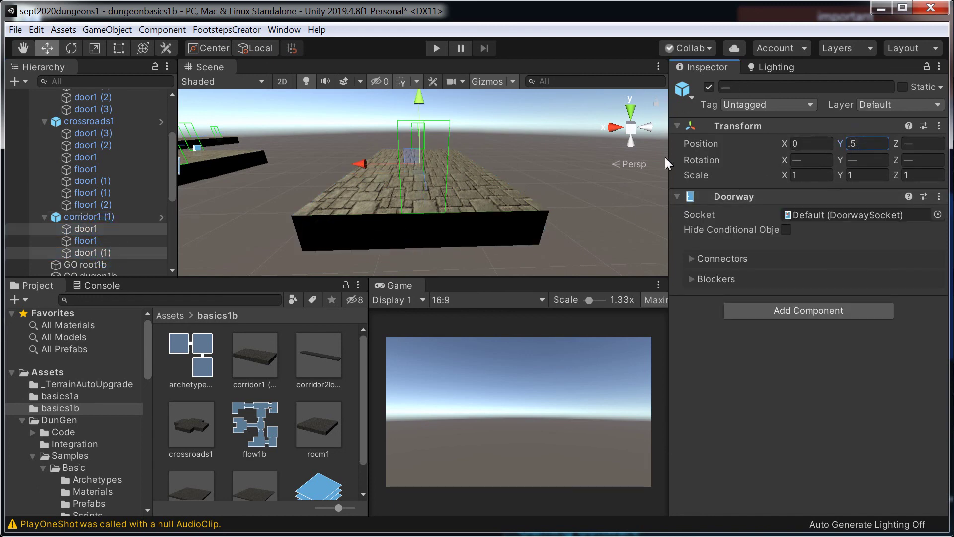
# - Set the Y position of the four doors in the crossroads1 tile to 0.5
pyautogui.moveTo(665, 157); pyautogui.dragTo(622, 173, button='right')
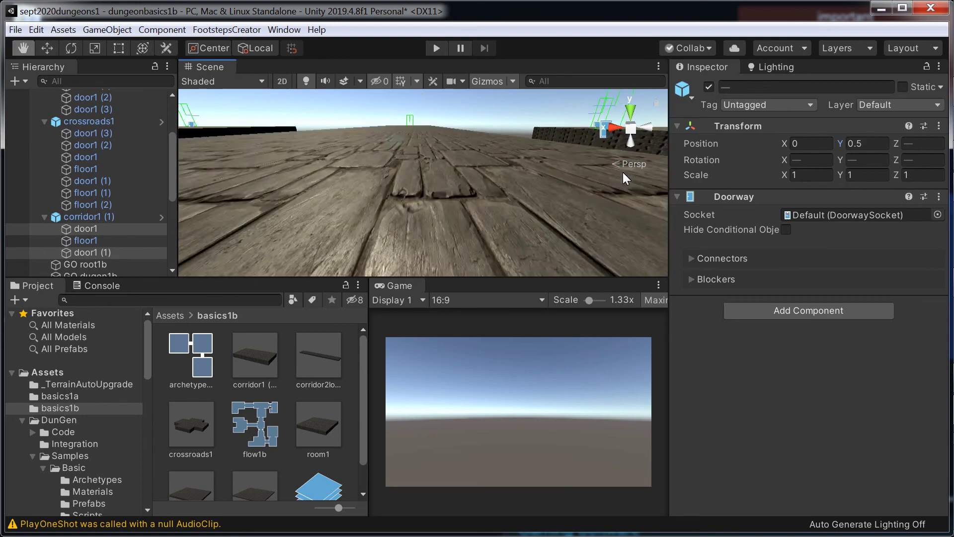
pyautogui.moveTo(622, 172); pyautogui.dragTo(634, 195, button='middle')
pyautogui.scroll(-4, 394, 217)
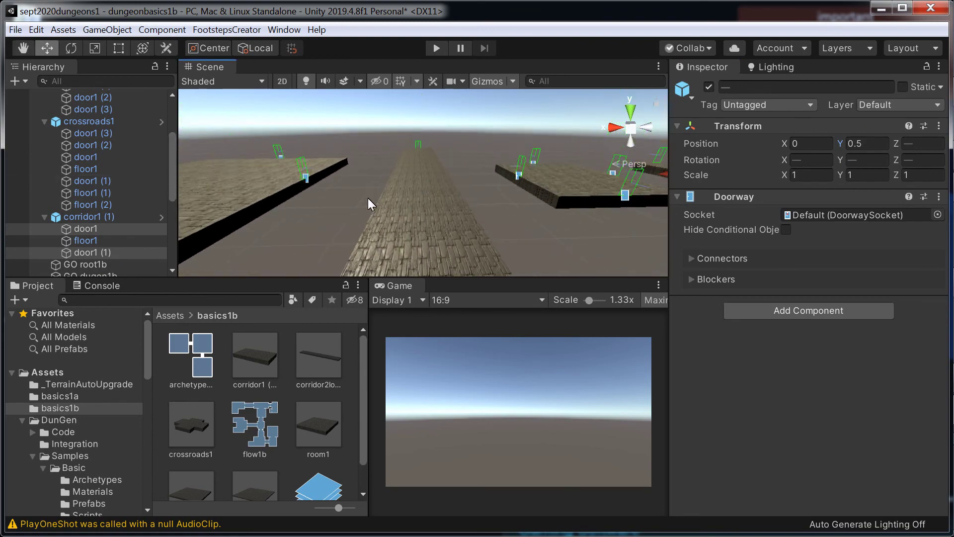
pyautogui.scroll(-8, 368, 198)
pyautogui.moveTo(491, 220); pyautogui.dragTo(476, 226, button='middle')
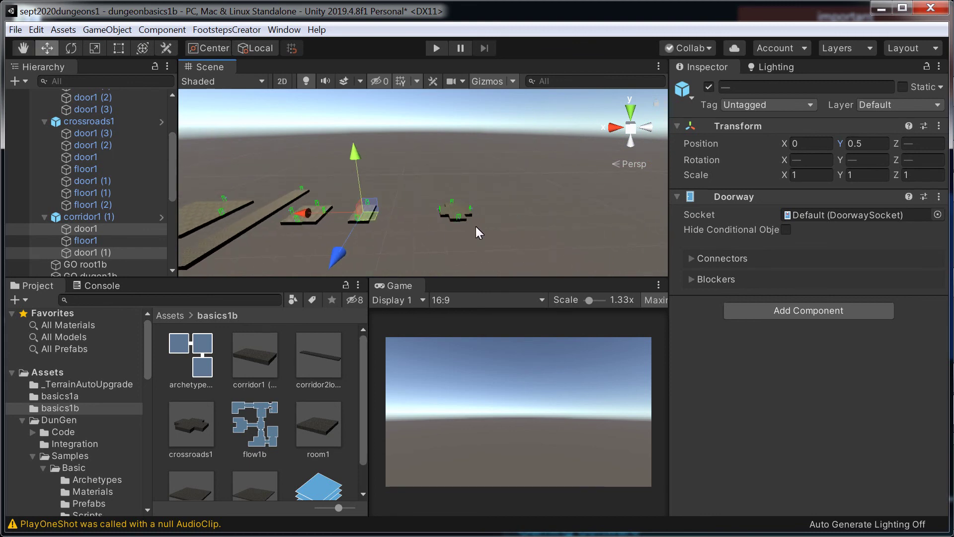
pyautogui.click(476, 225)
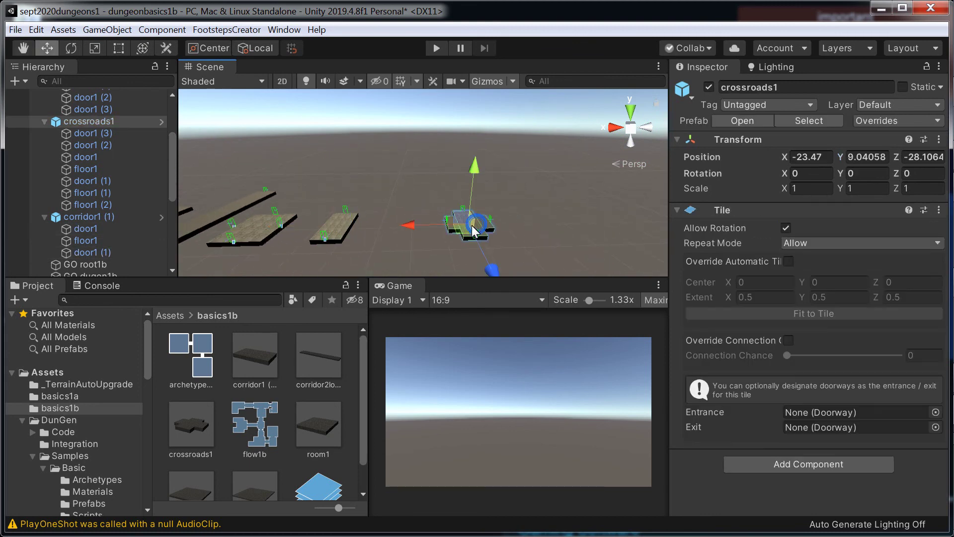
pyautogui.click(115, 135)
pyautogui.keyDown('ctrl'); pyautogui.click(117, 144); pyautogui.keyUp('ctrl')
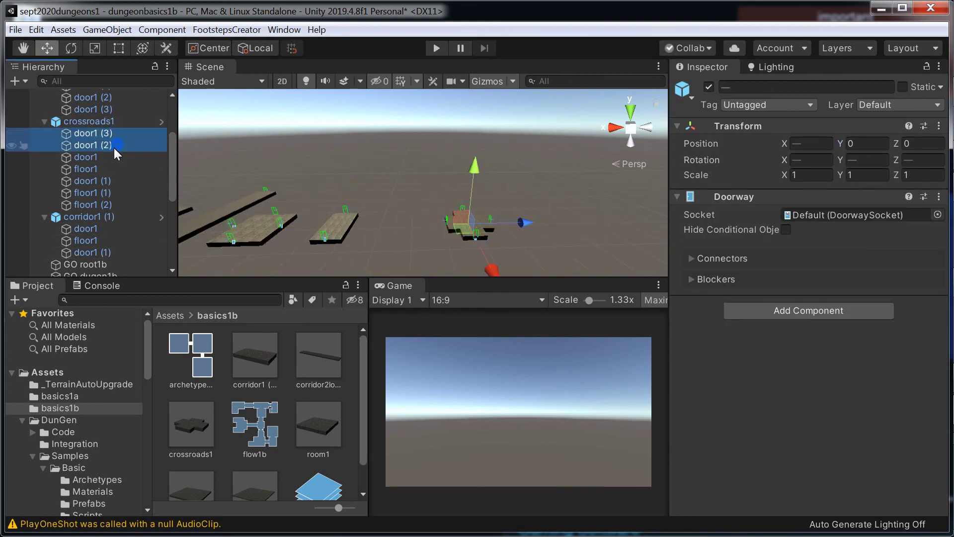
pyautogui.keyDown('ctrl'); pyautogui.click(104, 157); pyautogui.keyUp('ctrl')
pyautogui.keyDown('ctrl'); pyautogui.click(111, 179); pyautogui.keyUp('ctrl')
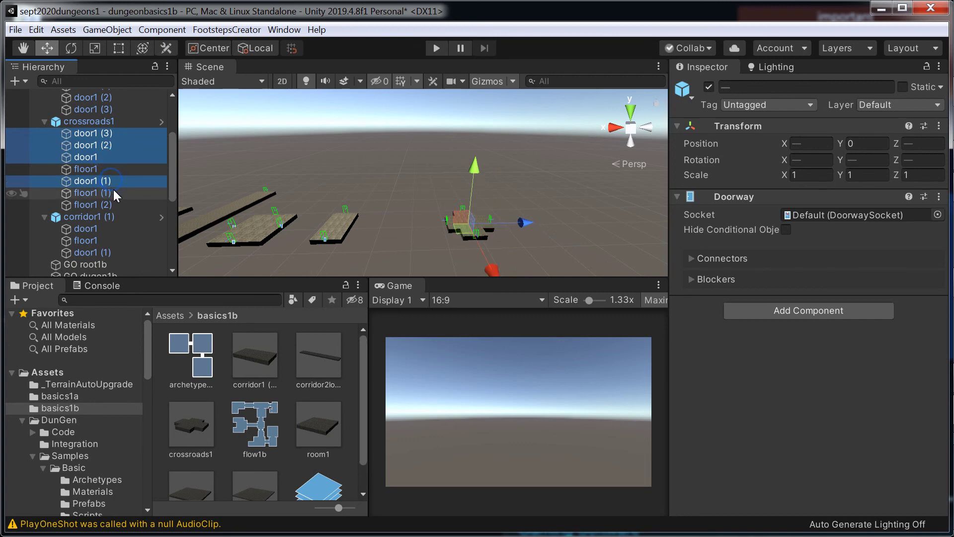
pyautogui.click(855, 143)
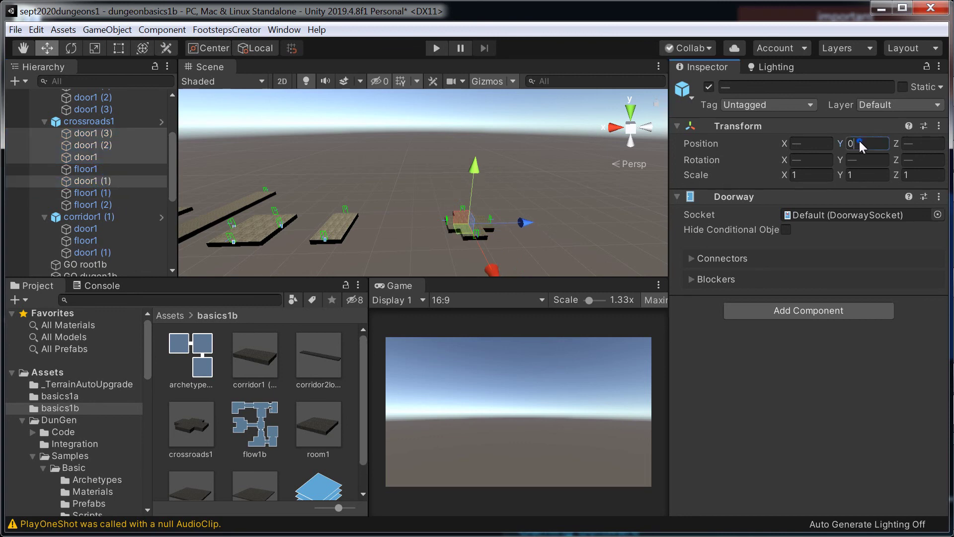
pyautogui.write('.5')
# - Compare the door heights across the tiles in the scene and review the corresponding prefab assets in the basics1b folder
pyautogui.moveTo(315, 197); pyautogui.dragTo(680, 200, button='middle')
pyautogui.moveTo(459, 208); pyautogui.dragTo(182, 212, button='middle')
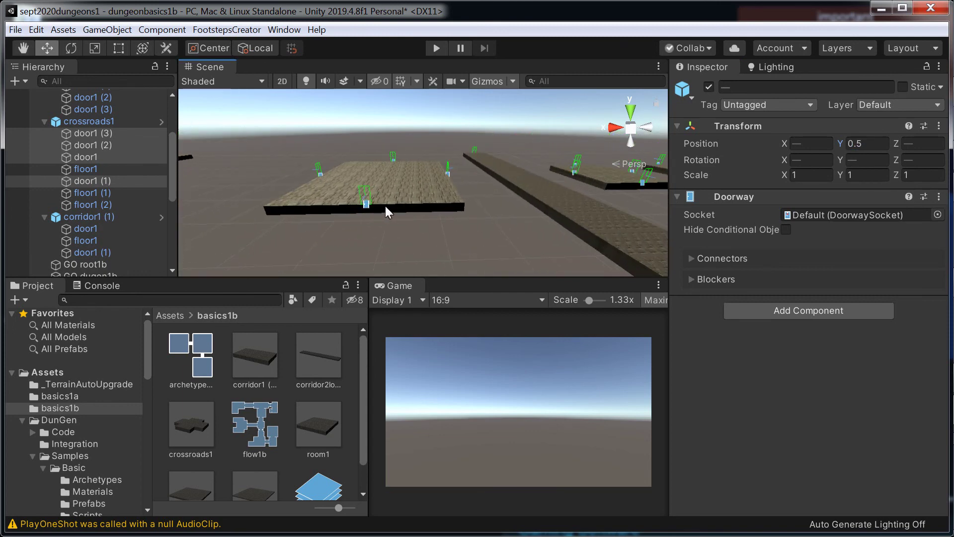
pyautogui.moveTo(385, 206); pyautogui.dragTo(250, 211, button='middle')
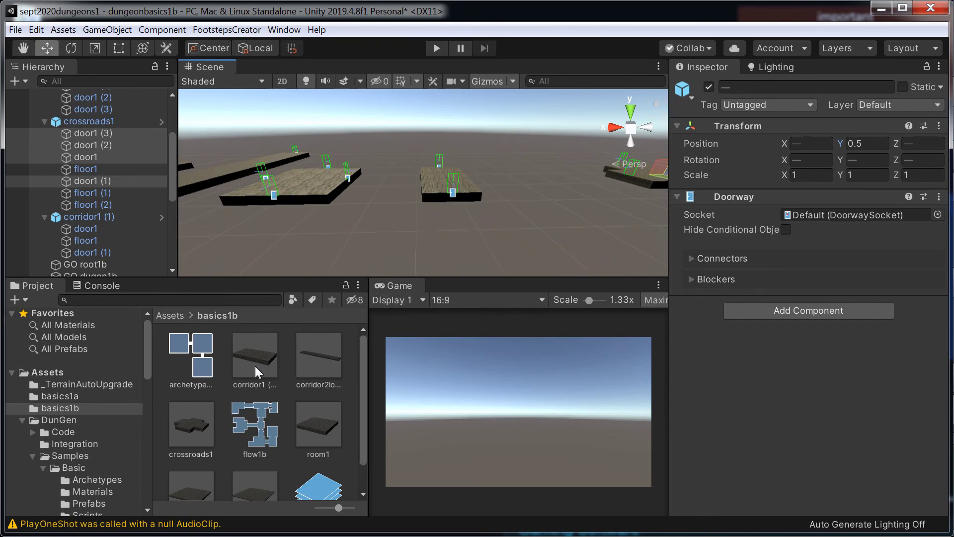
pyautogui.click(266, 357)
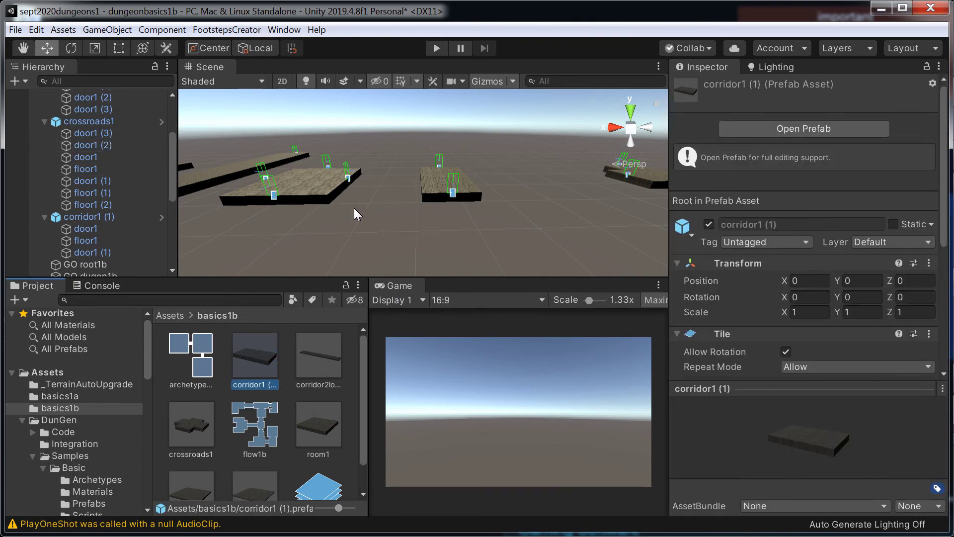
pyautogui.moveTo(354, 208); pyautogui.dragTo(508, 223, button='middle')
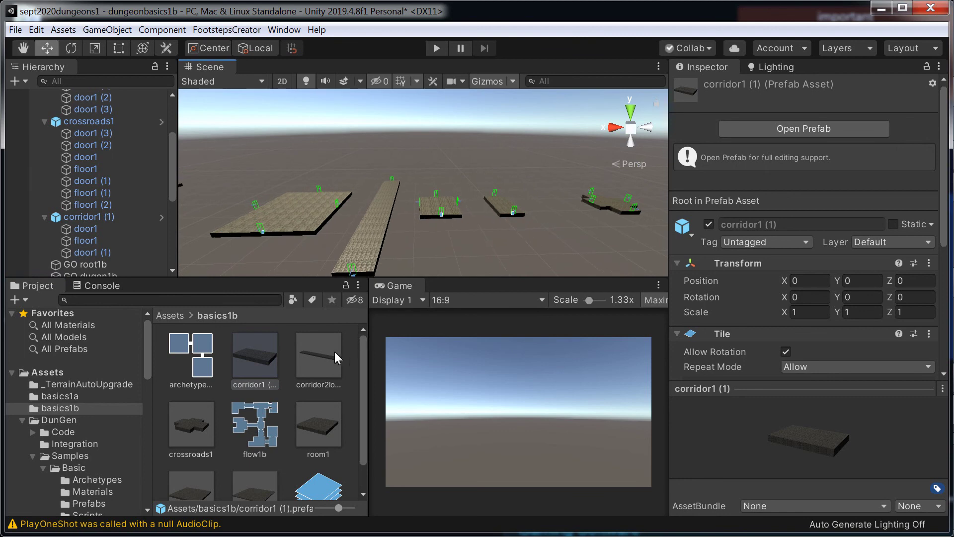
pyautogui.click(263, 364)
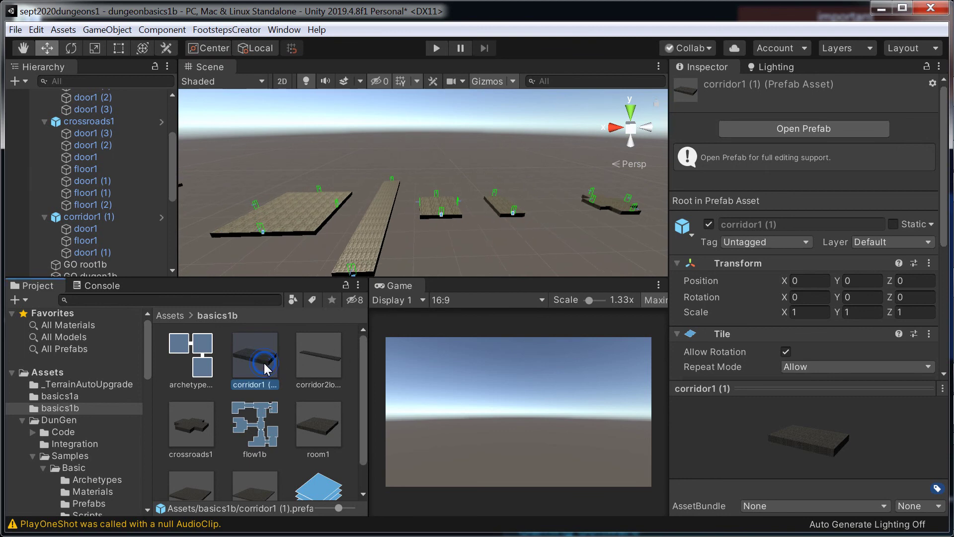
pyautogui.press('Down')
pyautogui.press('Down')
pyautogui.press('Right')
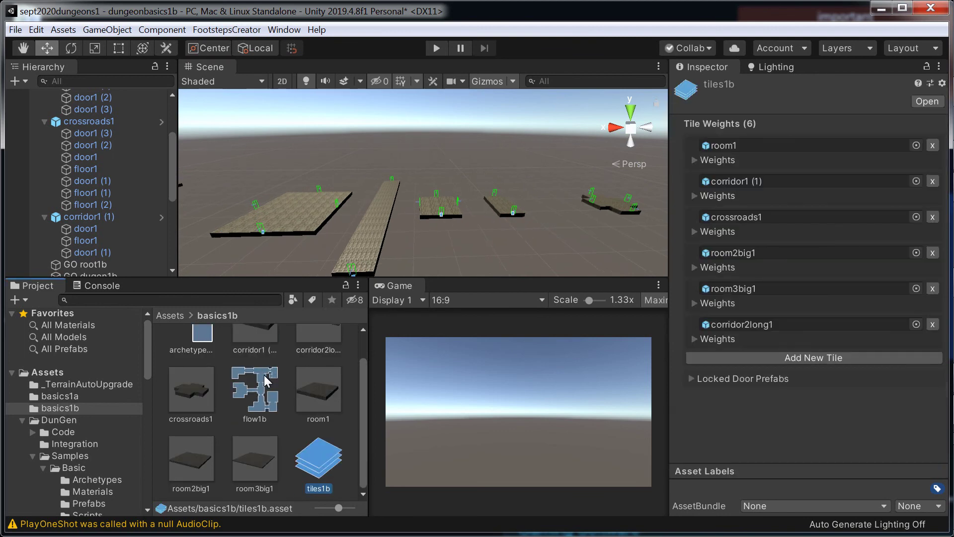
# - Delete the crossroads1 and corridor1 (1) prefab assets from the basics1b folder
pyautogui.click(192, 389)
pyautogui.press('Delete')
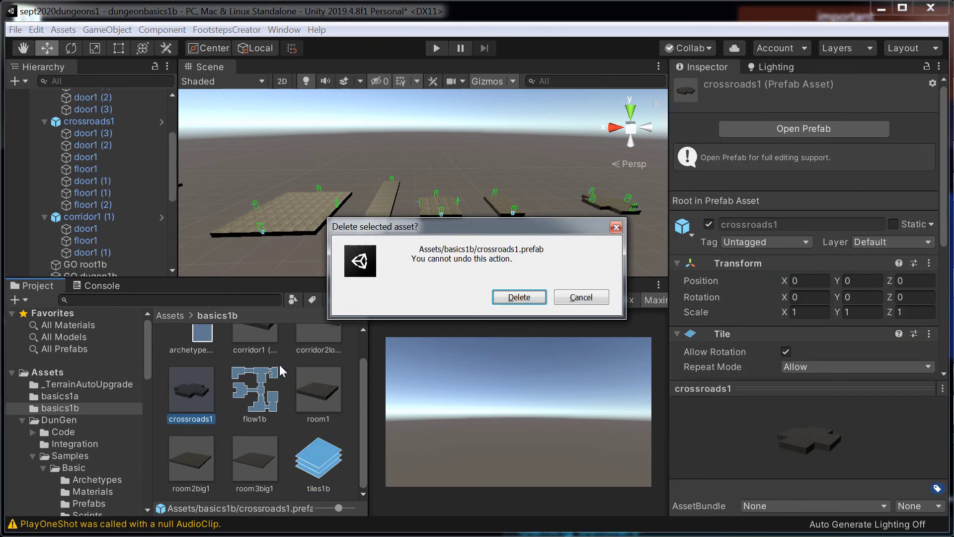
pyautogui.click(526, 291)
pyautogui.click(268, 337)
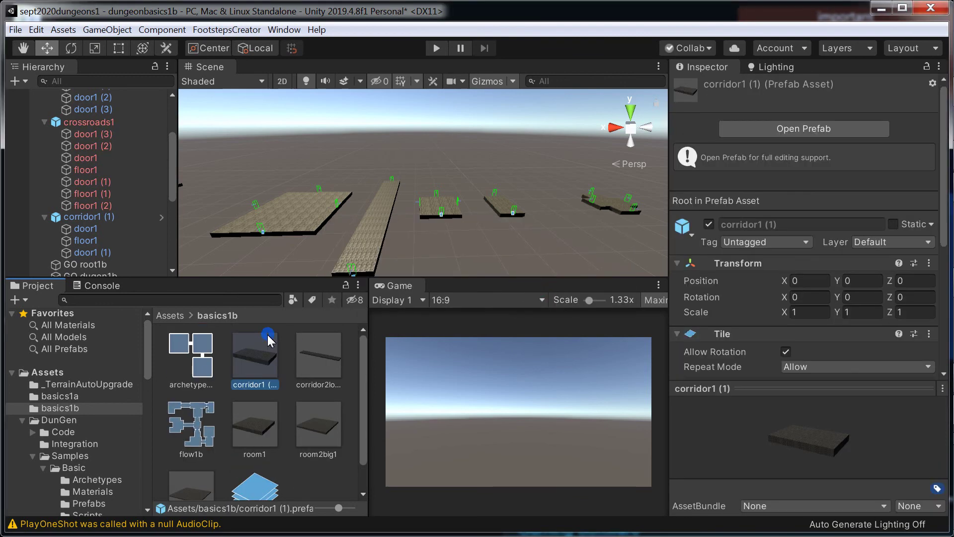
pyautogui.press('Delete')
pyautogui.click(520, 298)
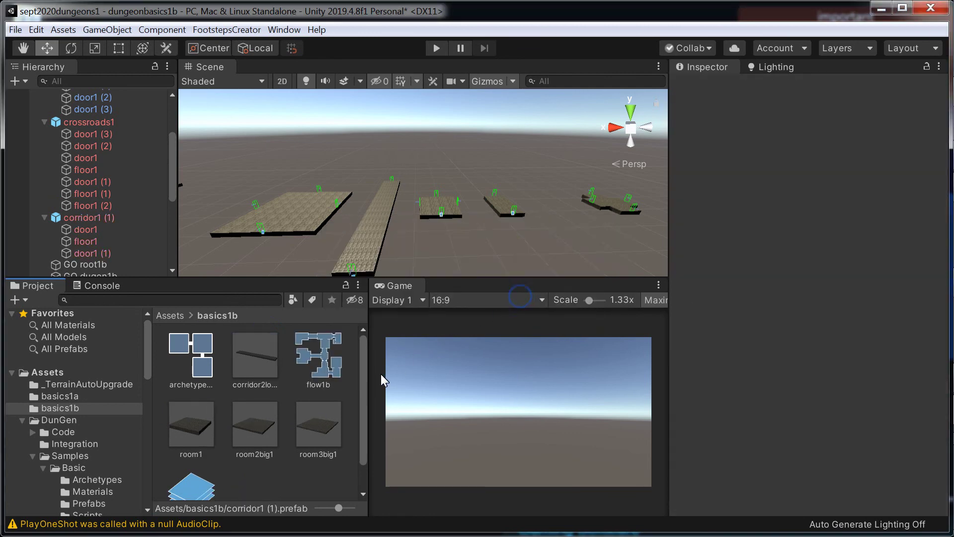
# - Delete the outdated room1 prefab asset from the basics1b folder
pyautogui.click(261, 429)
pyautogui.click(311, 427)
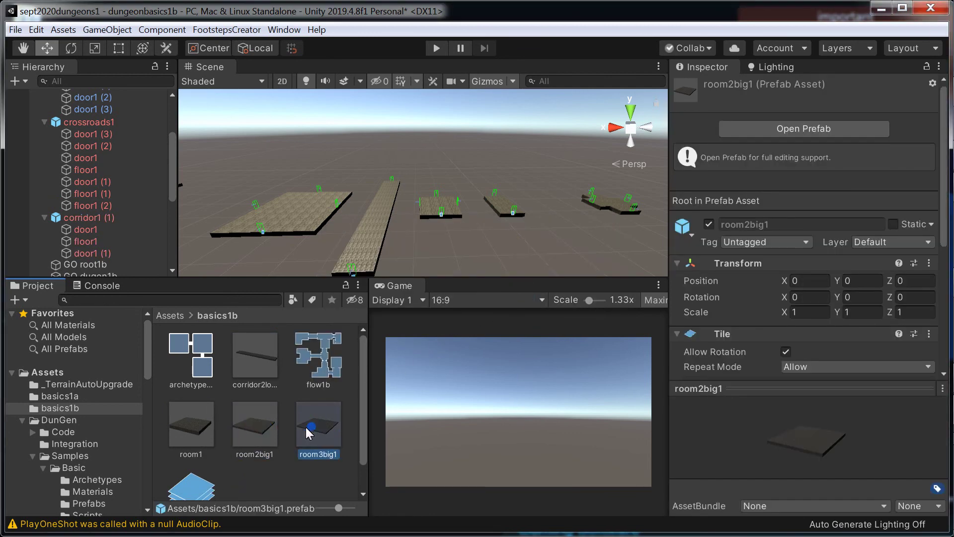
pyautogui.click(193, 426)
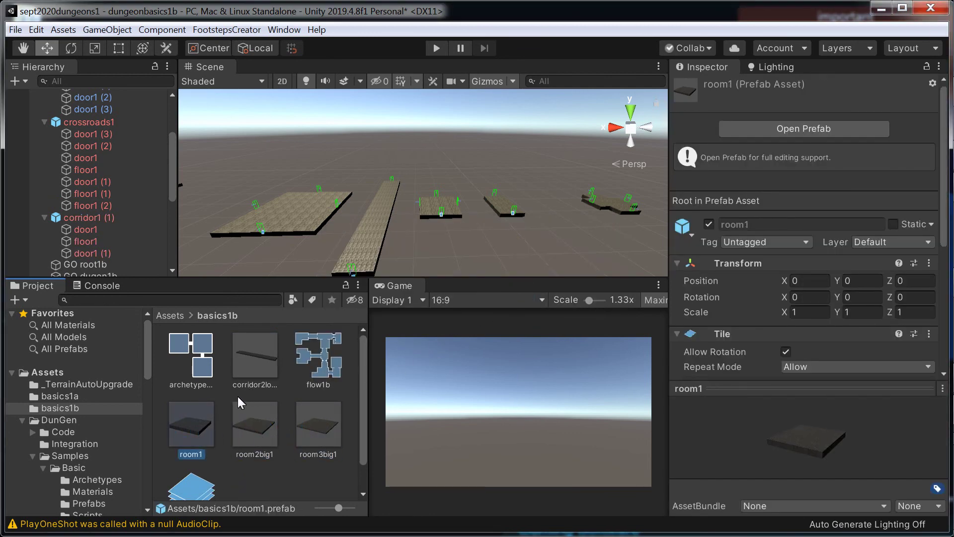
pyautogui.press('Delete')
pyautogui.click(501, 297)
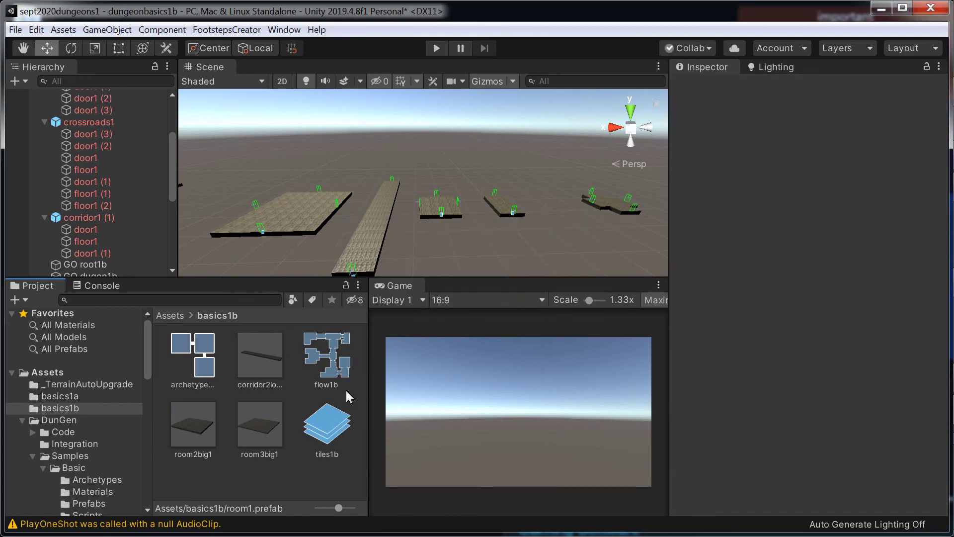
# - Recreate the corridor1 (1), crossroads1 and room1 prefabs in the basics1b folder from their corrected scene objects
pyautogui.moveTo(88, 217); pyautogui.dragTo(195, 462)
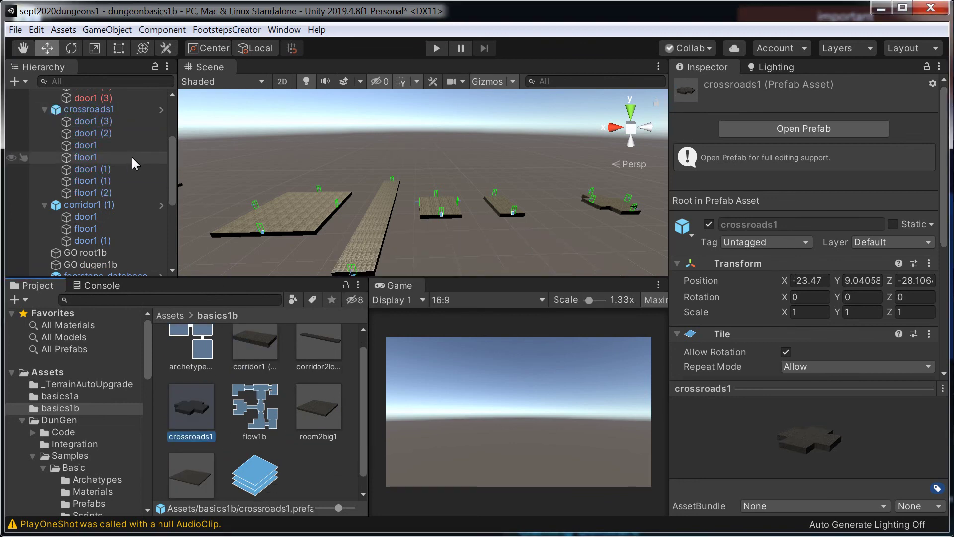
pyautogui.scroll(5, 132, 157)
pyautogui.moveTo(83, 160); pyautogui.dragTo(313, 472)
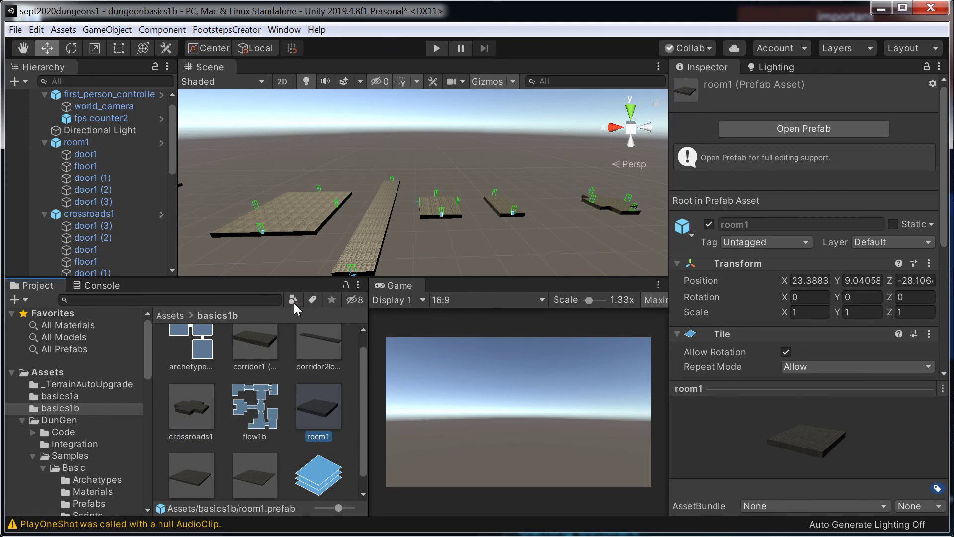
# - Fill the three empty tile slots of the tiles1b tile set with the room1, corridor1 (1) and crossroads1 prefabs
pyautogui.click(325, 490)
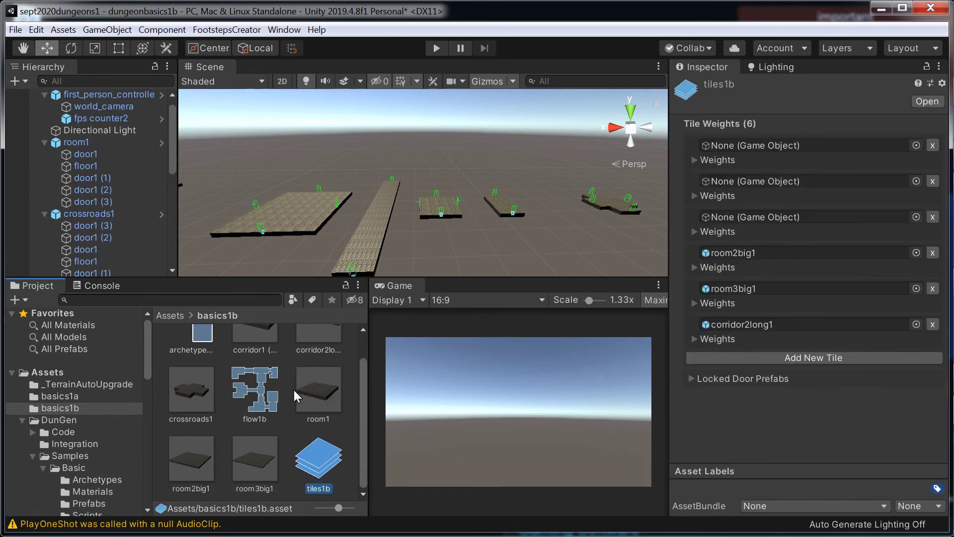
pyautogui.moveTo(322, 401); pyautogui.dragTo(782, 143)
pyautogui.scroll(2, 299, 427)
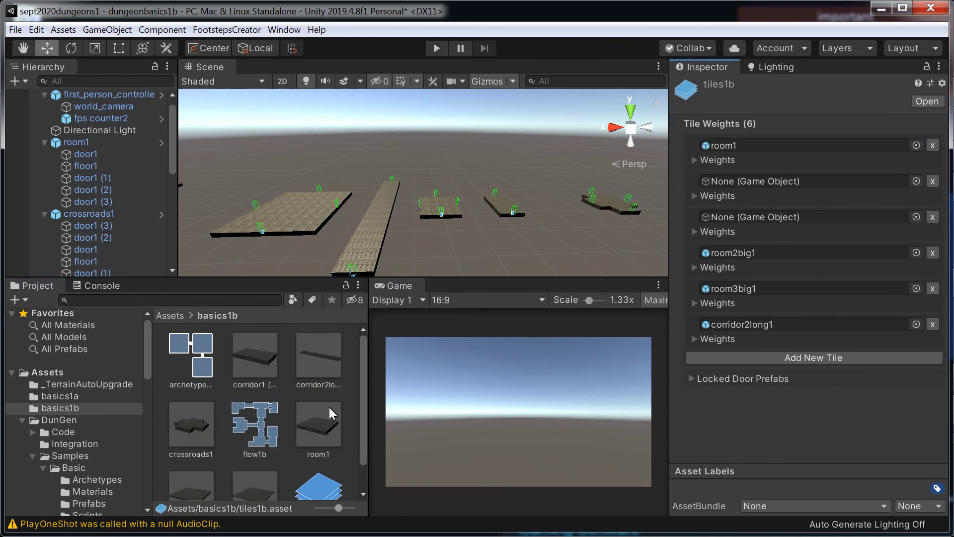
pyautogui.moveTo(269, 361); pyautogui.dragTo(773, 179)
pyautogui.moveTo(173, 434); pyautogui.dragTo(785, 215)
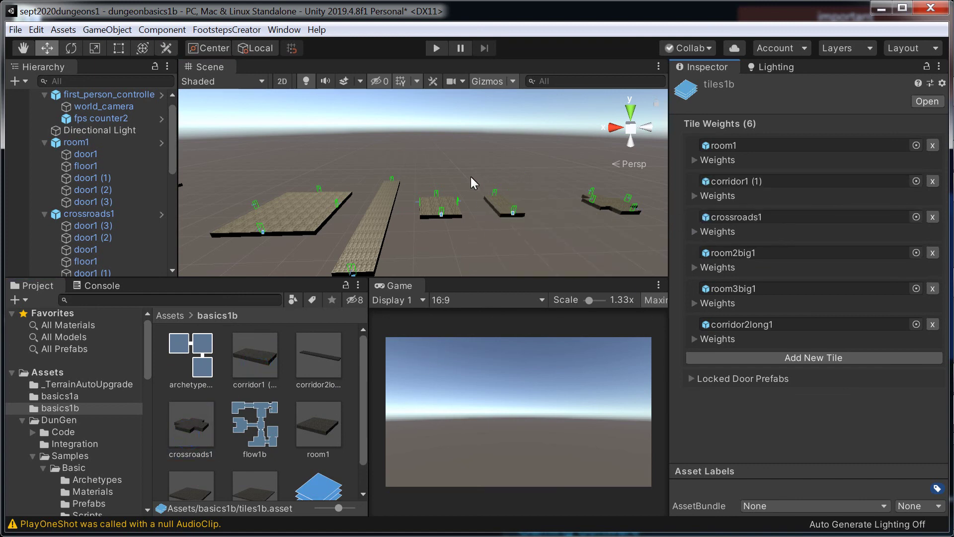
# - Save the scene and play-test the generated dungeon to check how the floors line up
pyautogui.click(16, 29)
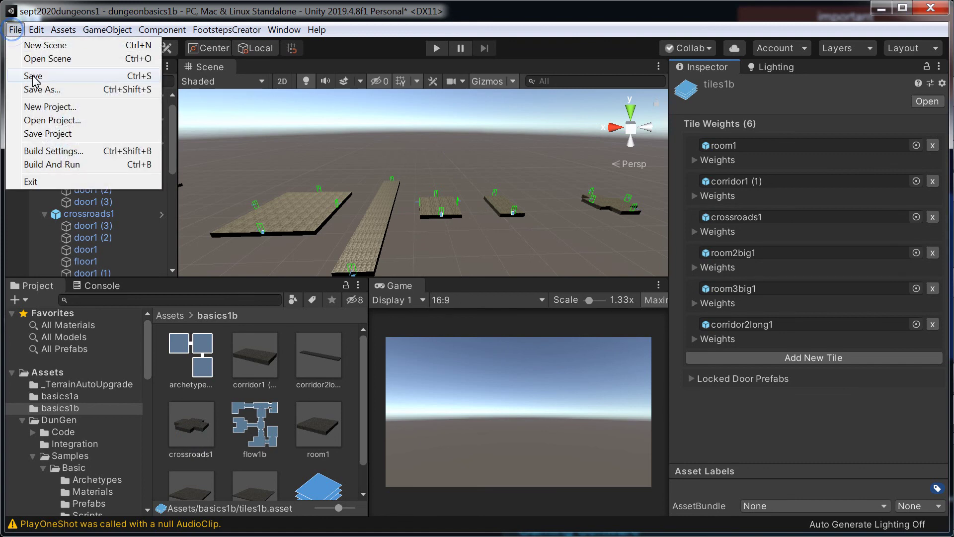
pyautogui.click(79, 75)
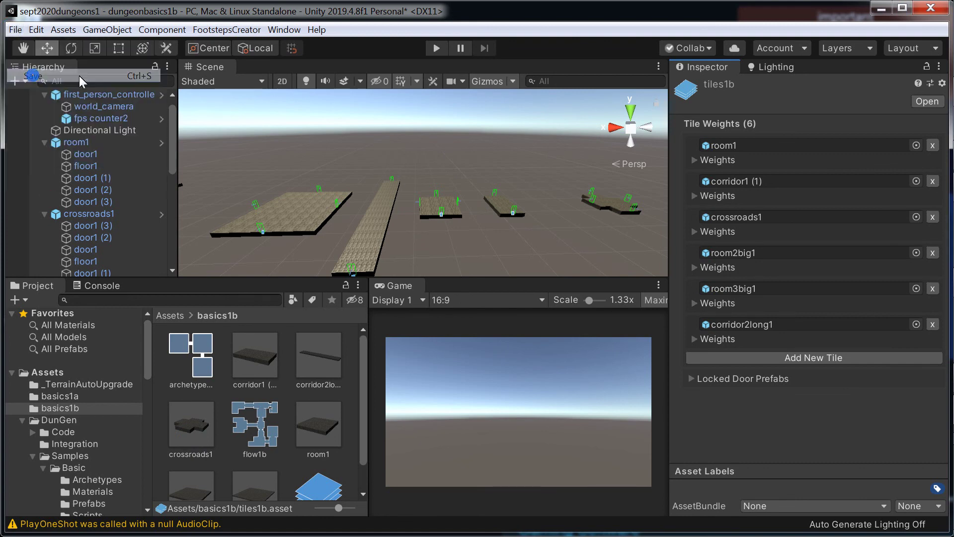
pyautogui.click(437, 49)
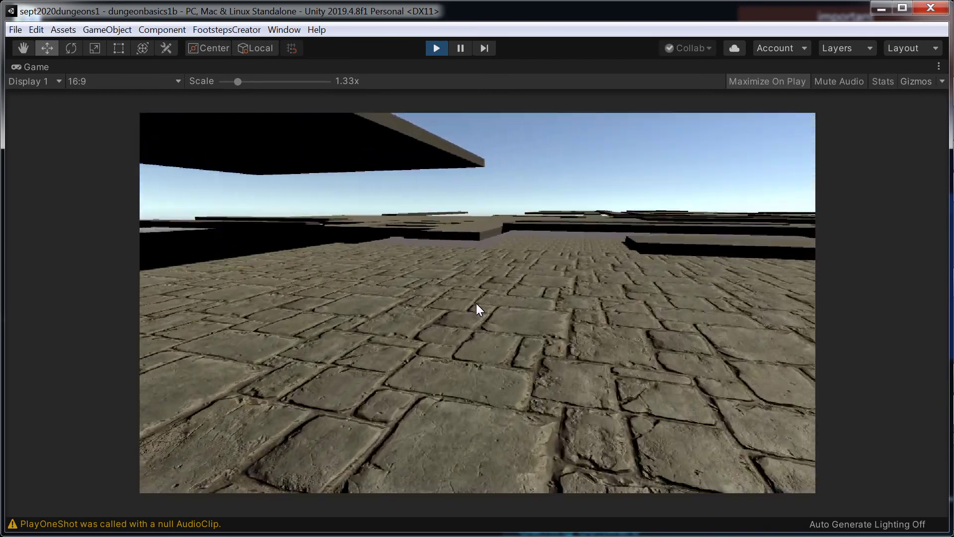
pyautogui.hotkey('ctrl', 'p')
# - Set the Y position of both doors in the corridor2long1 tile to 0.5, leaving its floor at its original height
pyautogui.moveTo(433, 194); pyautogui.dragTo(588, 175, button='right')
pyautogui.moveTo(309, 165); pyautogui.dragTo(397, 210, button='right')
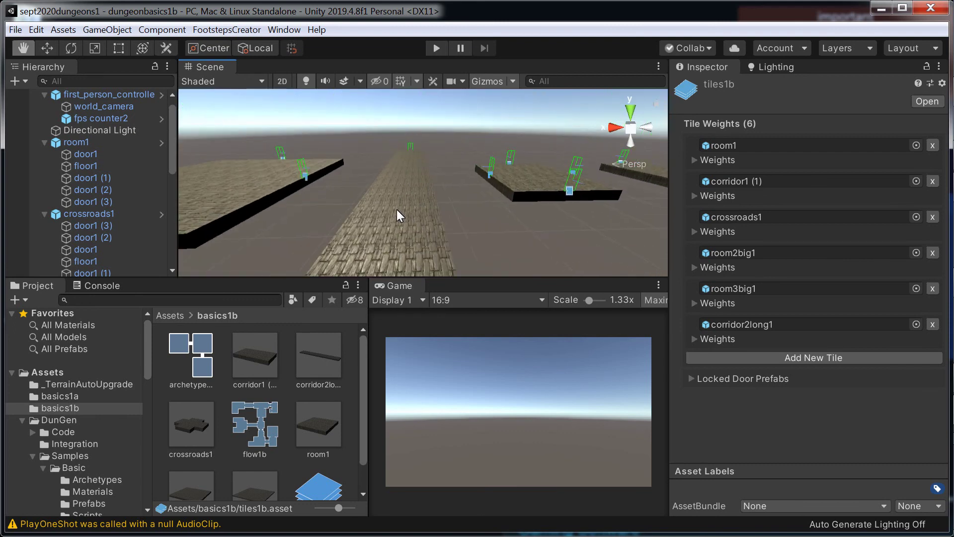
pyautogui.click(404, 208)
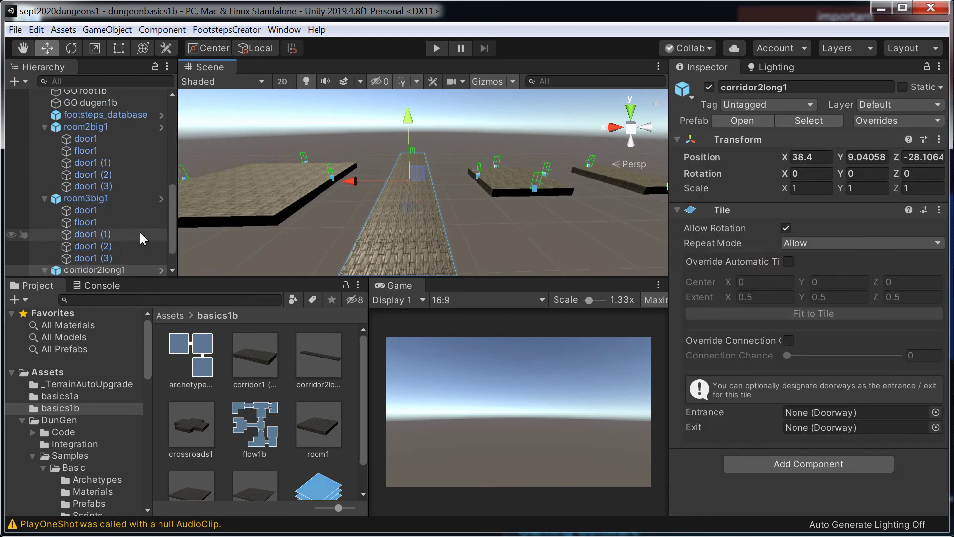
pyautogui.scroll(-2, 139, 233)
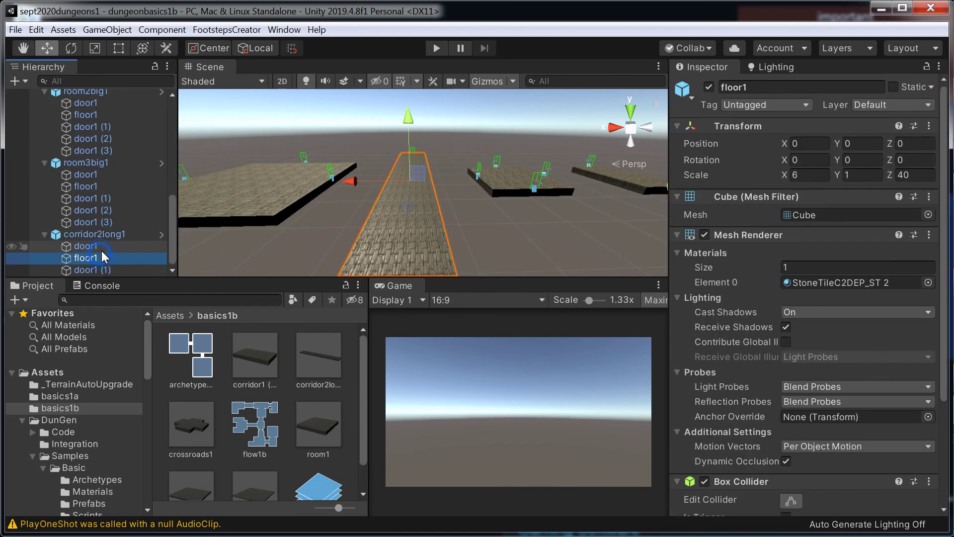
pyautogui.keyDown('ctrl'); pyautogui.click(97, 245); pyautogui.keyUp('ctrl')
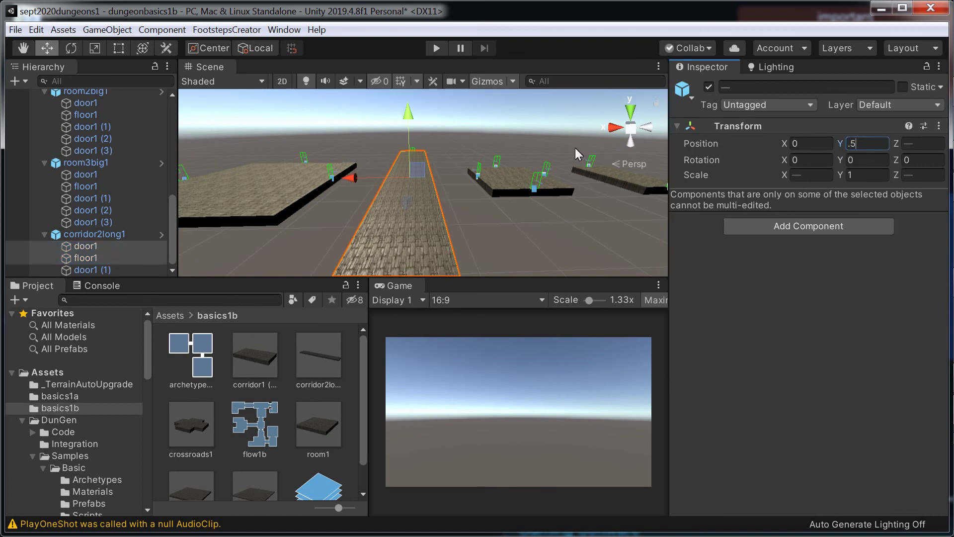
pyautogui.hotkey('ctrl', 'z')
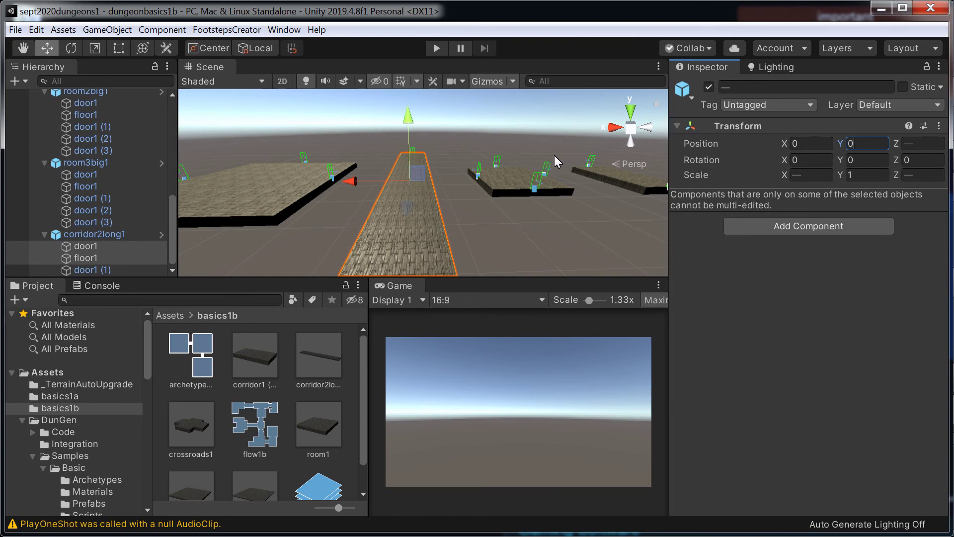
pyautogui.click(84, 258)
pyautogui.click(94, 246)
pyautogui.keyDown('ctrl'); pyautogui.click(96, 268); pyautogui.keyUp('ctrl')
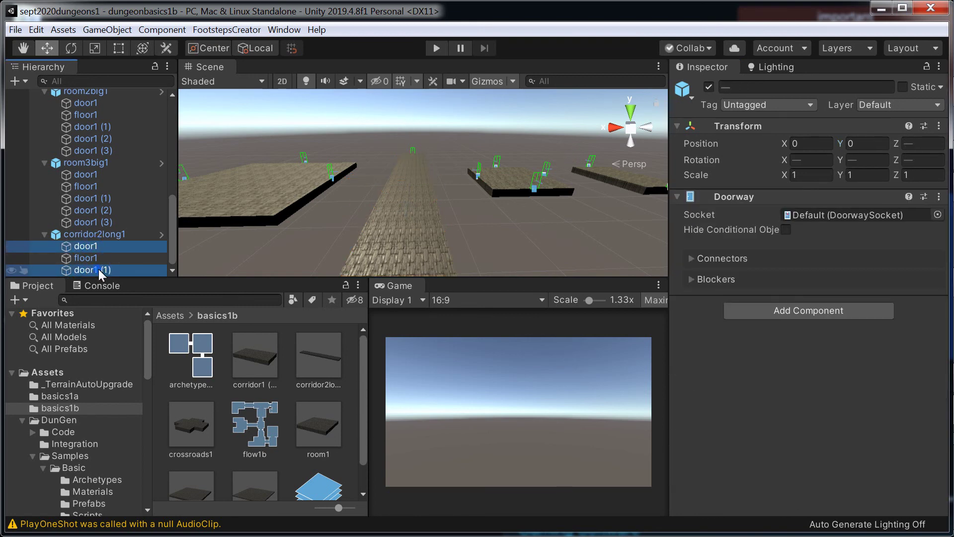
pyautogui.click(859, 144)
pyautogui.write('.5')
pyautogui.press('Return')
pyautogui.moveTo(411, 203); pyautogui.dragTo(415, 172, button='middle')
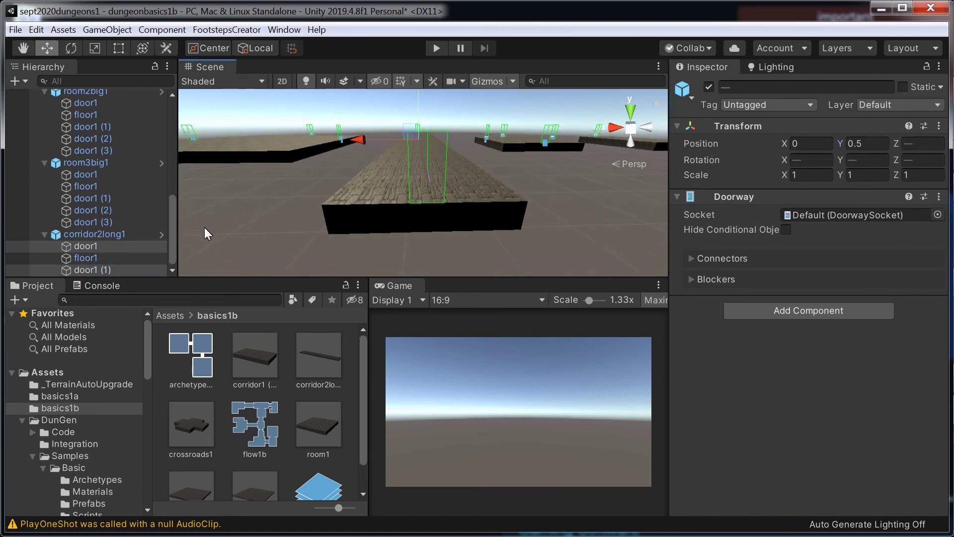
# - Delete the corridor2long1 prefab asset and recreate it in the basics1b folder from the corrected scene object
pyautogui.click(102, 236)
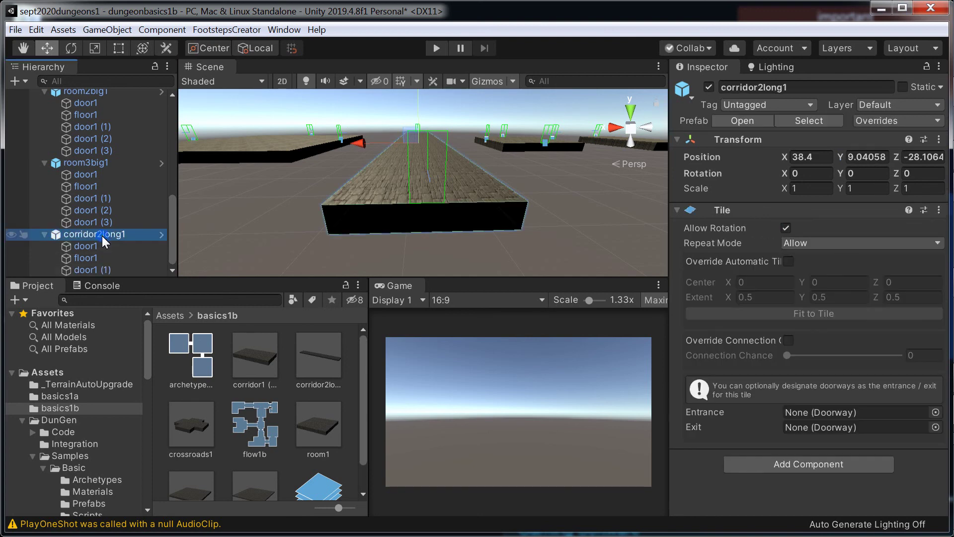
pyautogui.scroll(-1, 267, 398)
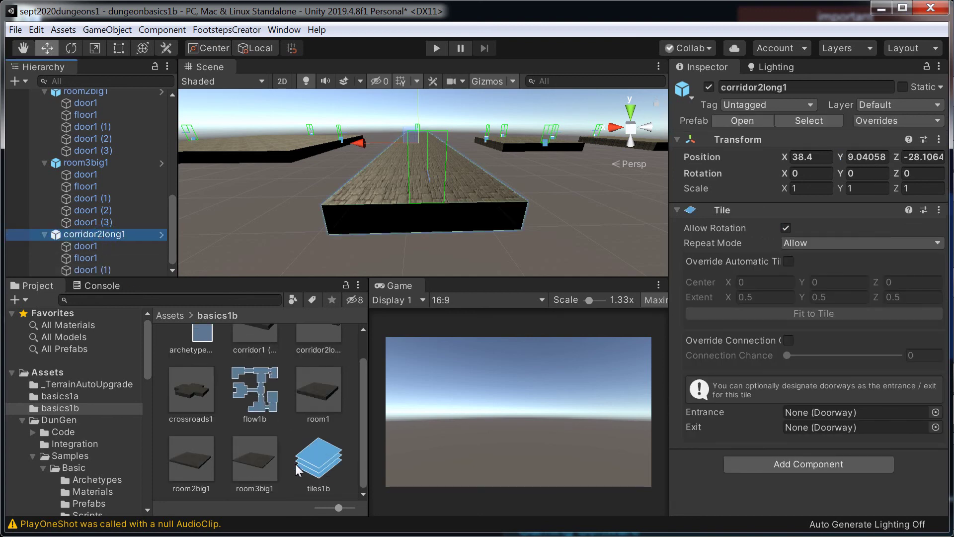
pyautogui.scroll(1, 324, 411)
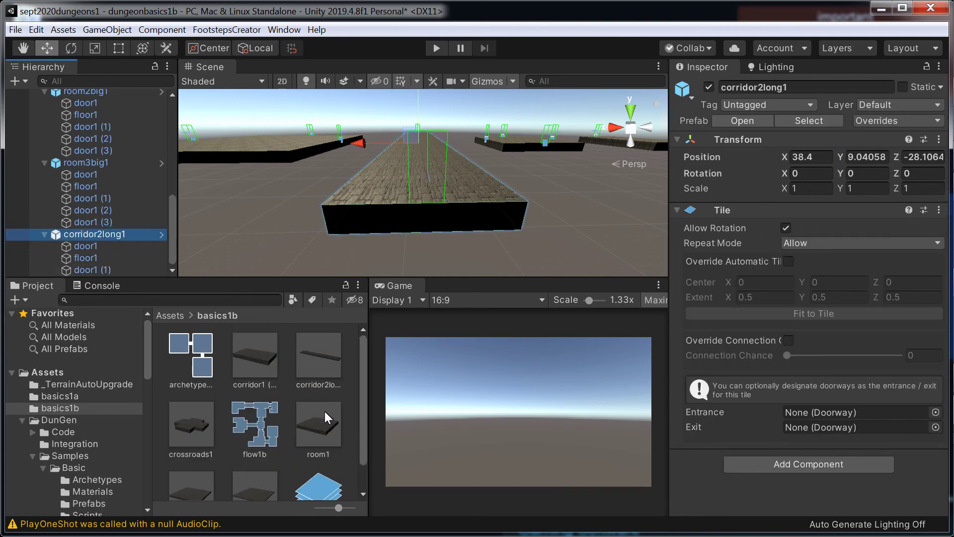
pyautogui.click(321, 359)
pyautogui.press('Delete')
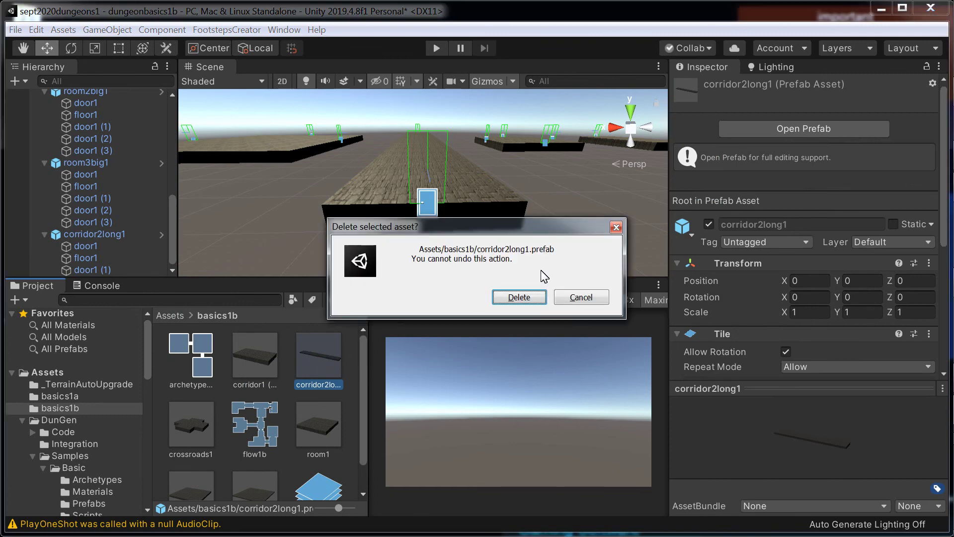
pyautogui.click(519, 298)
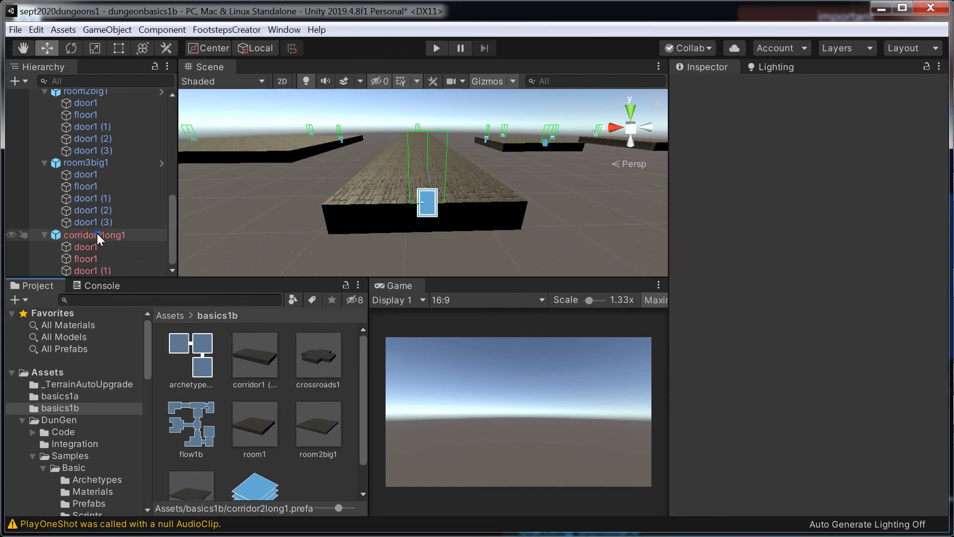
pyautogui.moveTo(97, 233); pyautogui.dragTo(325, 476)
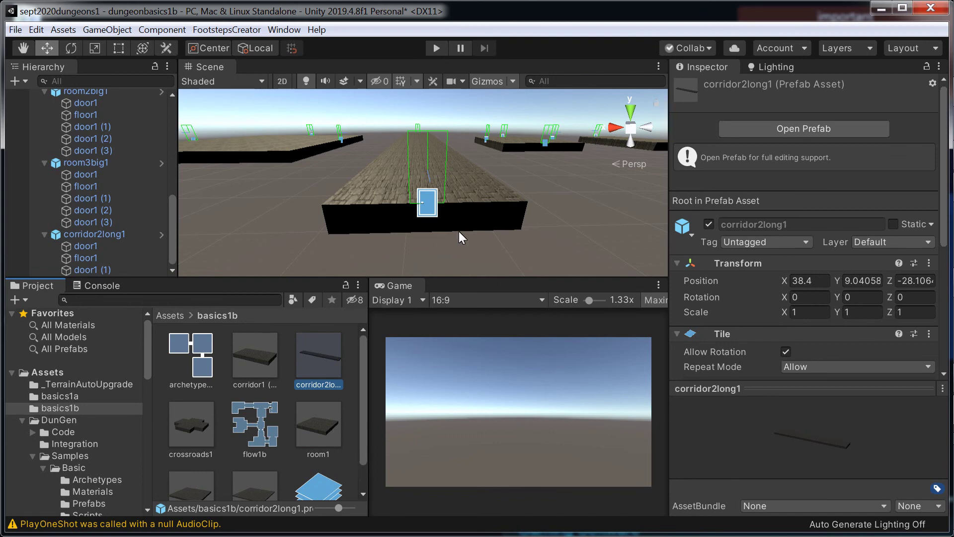
# - Play-test the scene repeatedly, examining the generated dungeon layouts and floor alignment in both the game and scene views
pyautogui.scroll(-5, 466, 195)
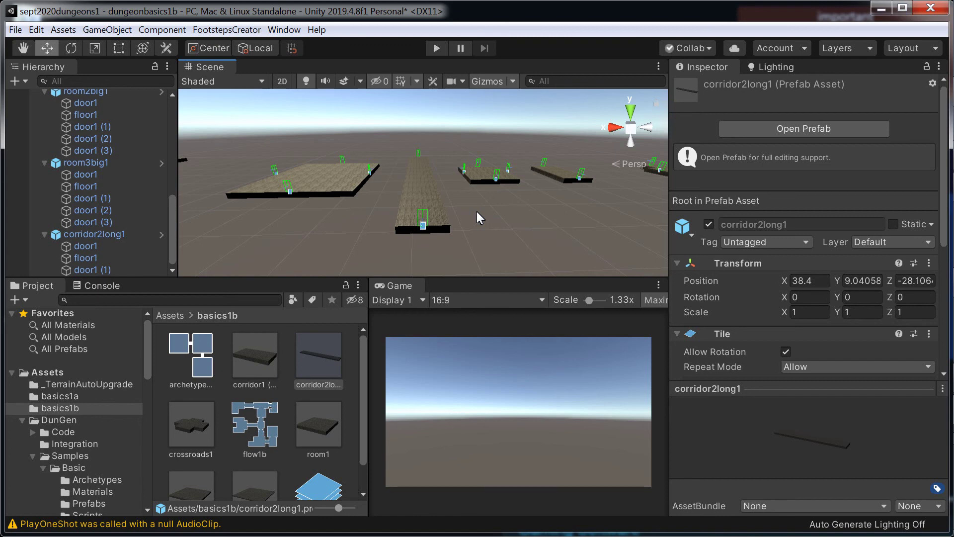
pyautogui.click(439, 50)
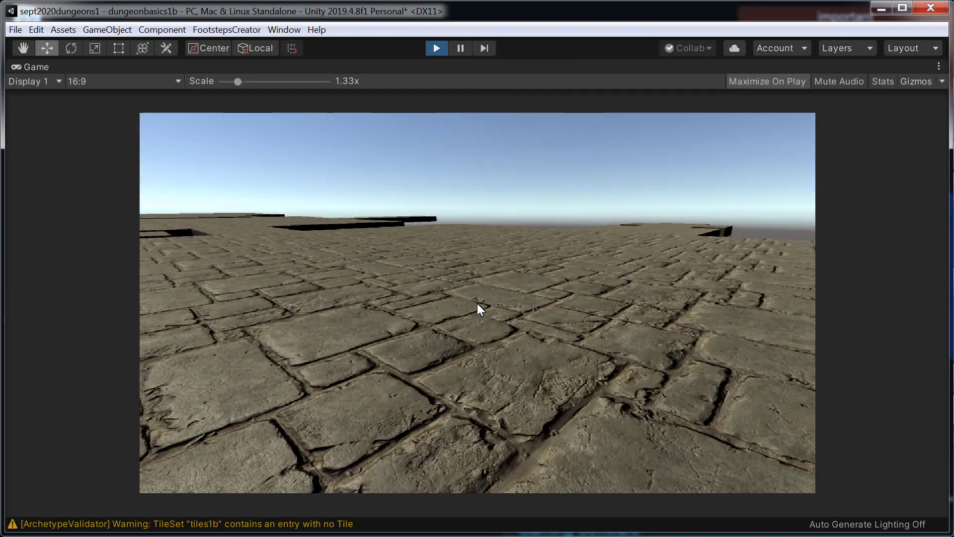
pyautogui.hotkey('ctrl', 'p')
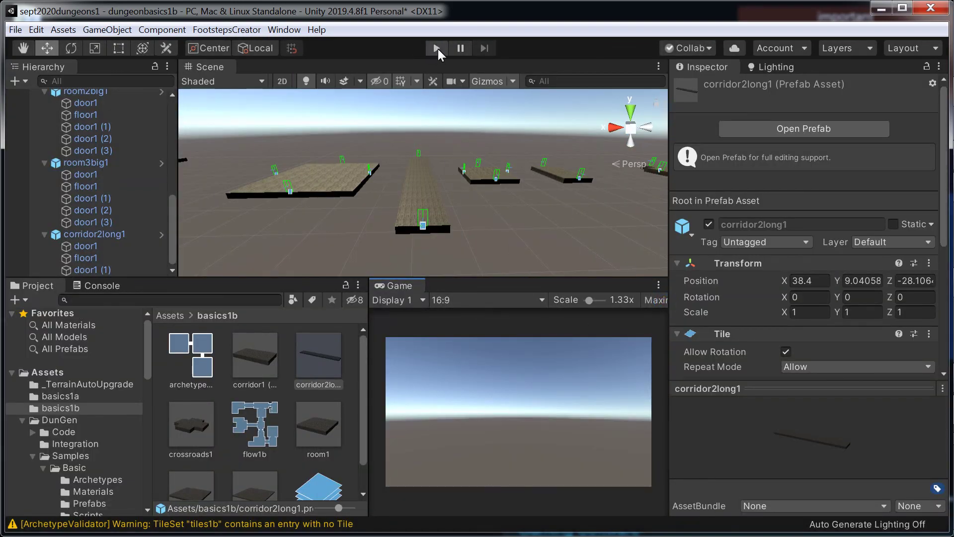
pyautogui.click(438, 49)
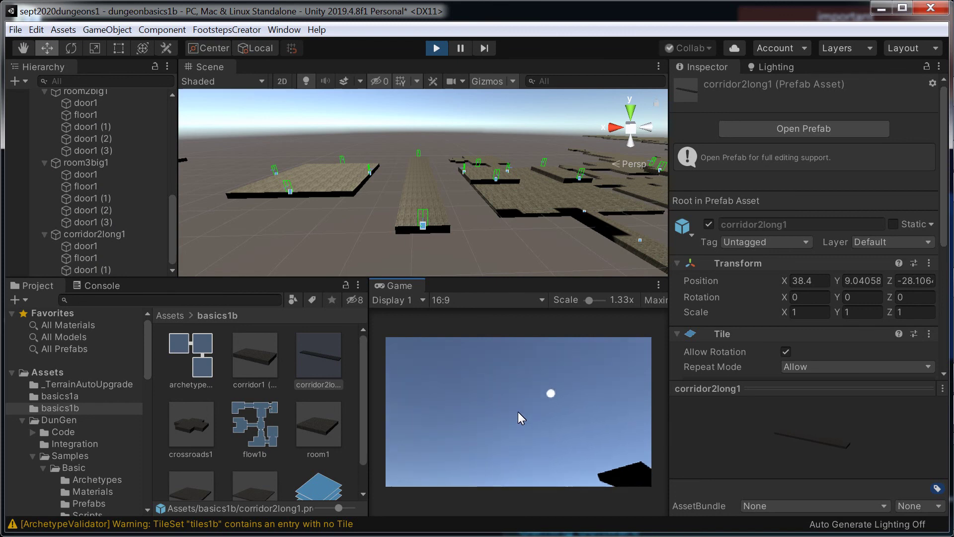
pyautogui.hotkey('ctrl', 'p')
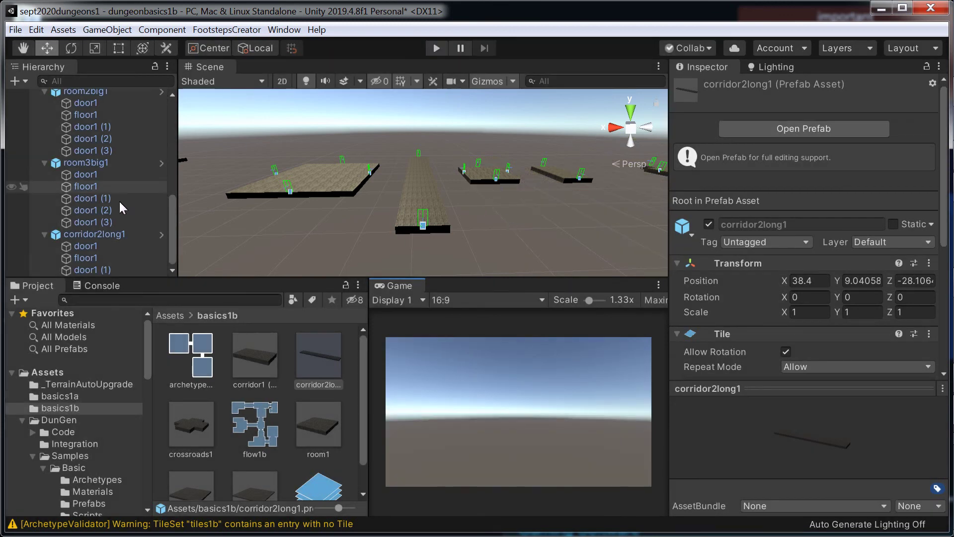
pyautogui.click(442, 46)
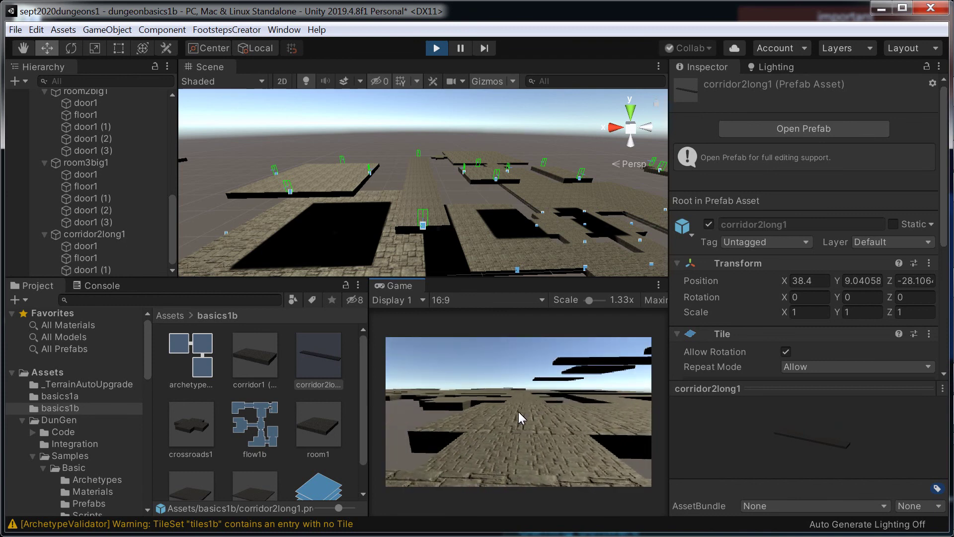
pyautogui.hotkey('ctrl', 'p')
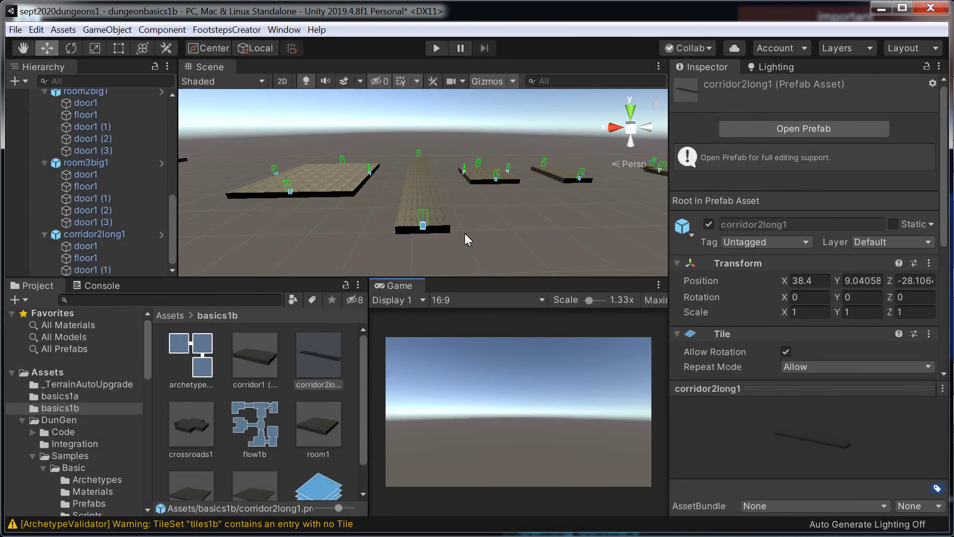
pyautogui.scroll(-3, 519, 187)
pyautogui.moveTo(509, 208); pyautogui.dragTo(485, 281, button='right')
pyautogui.click(436, 48)
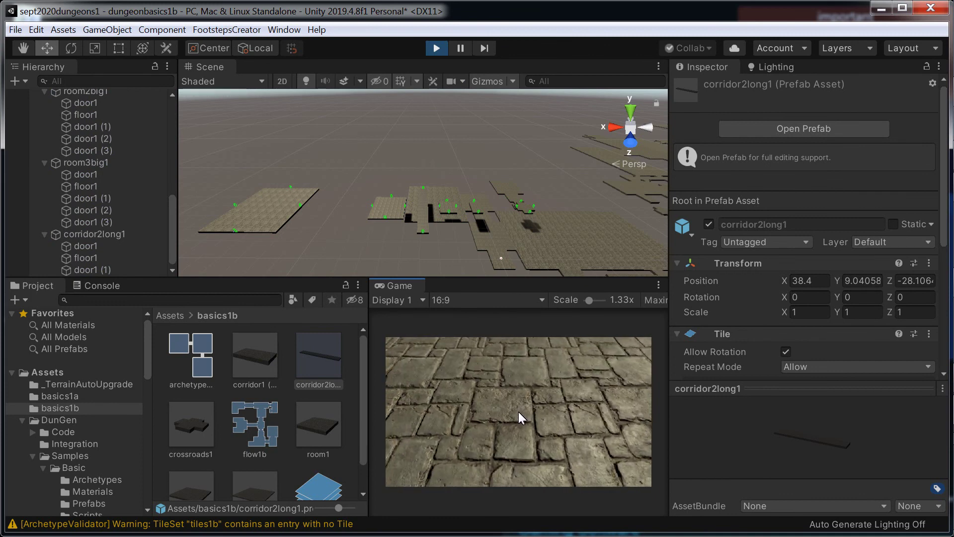
pyautogui.hotkey('ctrl', 'p')
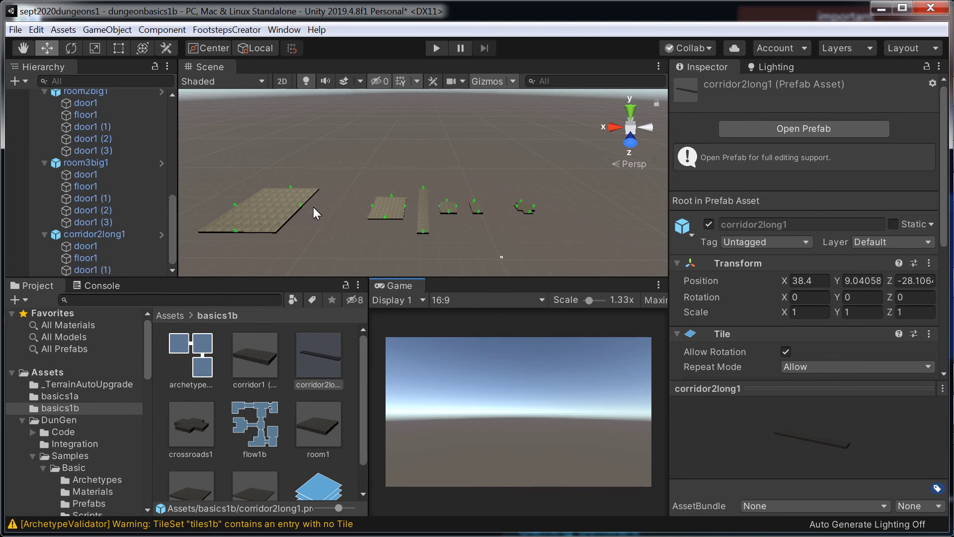
# - Select the floor of the corridor1 (1) tile to inspect its transform and material
pyautogui.scroll(10, 503, 207)
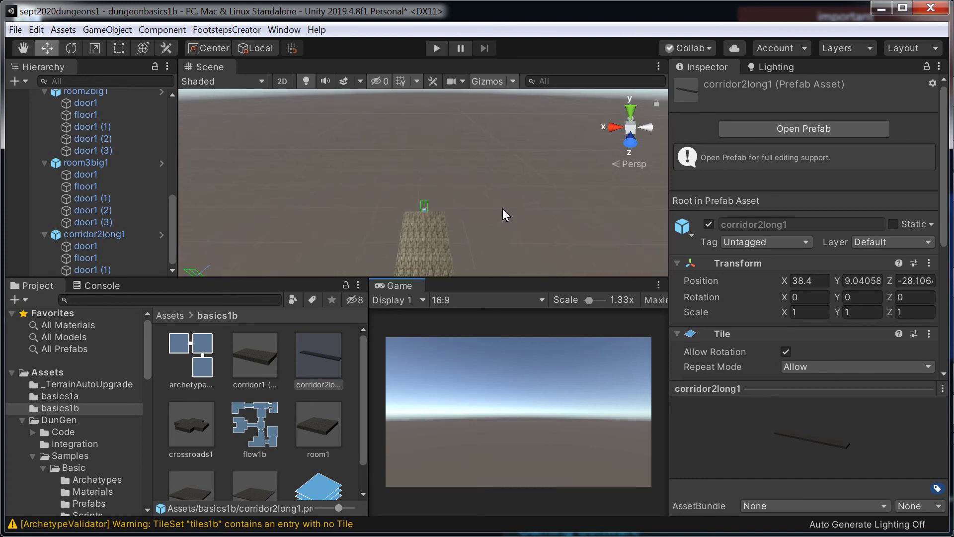
pyautogui.keyDown('alt'); pyautogui.moveTo(432, 190); pyautogui.dragTo(408, 237); pyautogui.keyUp('alt')
pyautogui.scroll(5, 505, 237)
pyautogui.scroll(2, 421, 229)
pyautogui.scroll(-3, 421, 229)
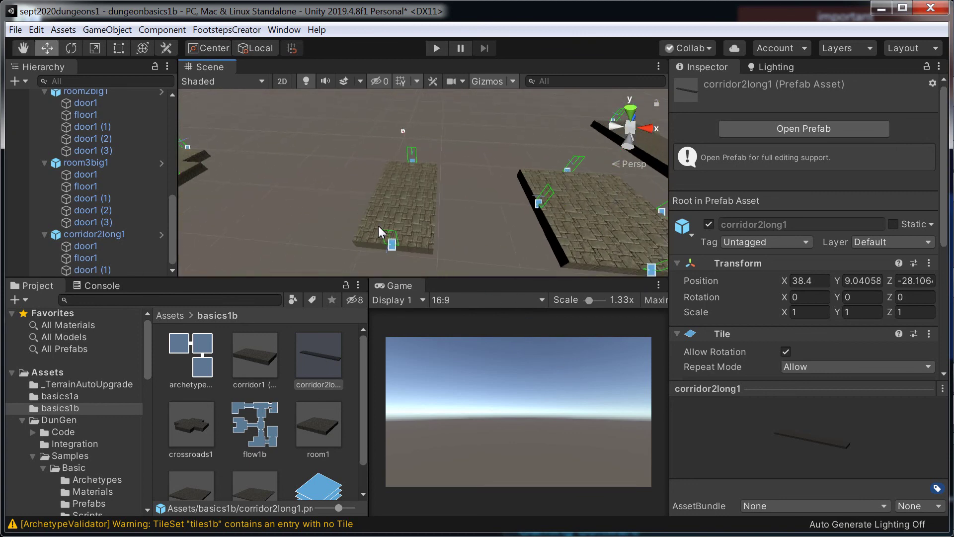
pyautogui.click(400, 214)
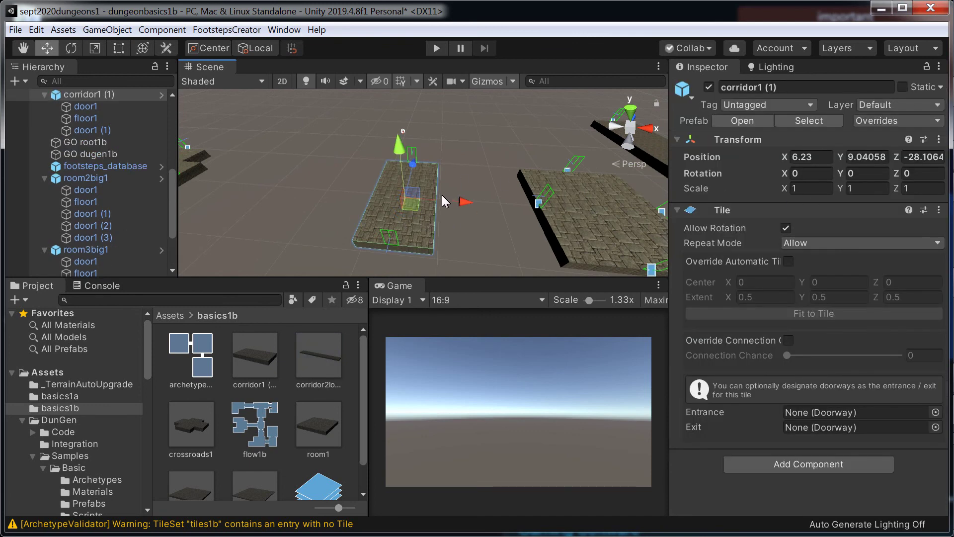
pyautogui.click(379, 195)
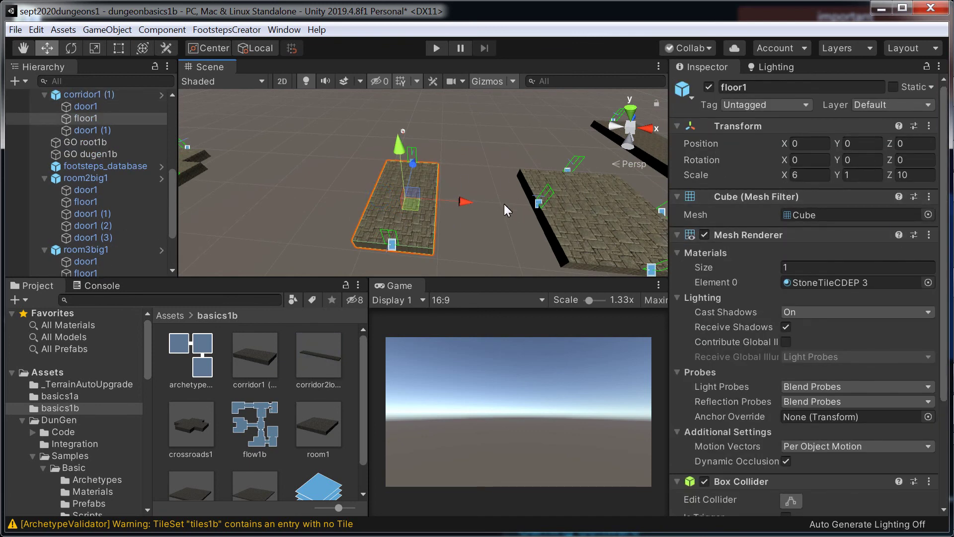
# - Examine the neighbouring room, long corridor and crossroads tiles, checking where their doorways sit relative to the floors
pyautogui.moveTo(657, 179); pyautogui.dragTo(120, 237, button='middle')
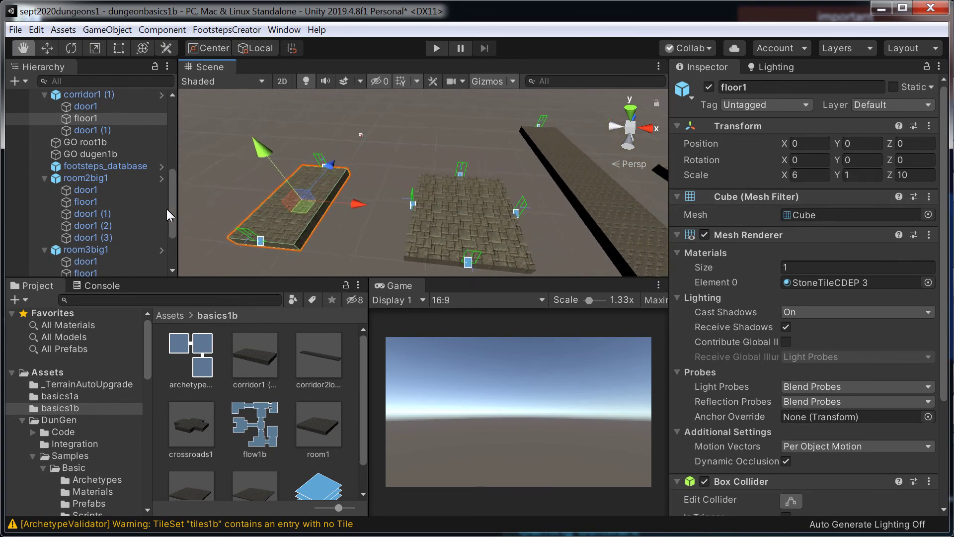
pyautogui.scroll(1, 452, 234)
pyautogui.scroll(-6, 453, 234)
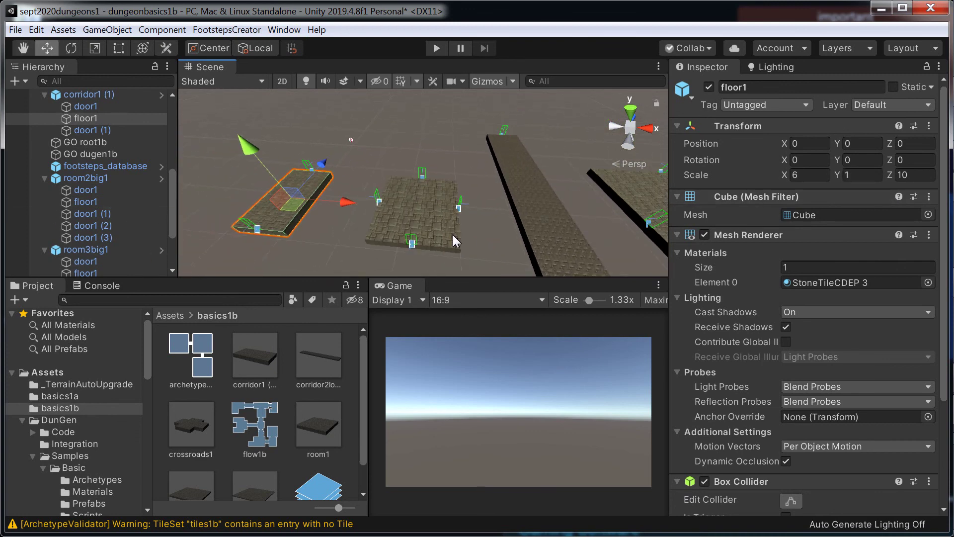
pyautogui.moveTo(425, 227); pyautogui.dragTo(597, 260, button='middle')
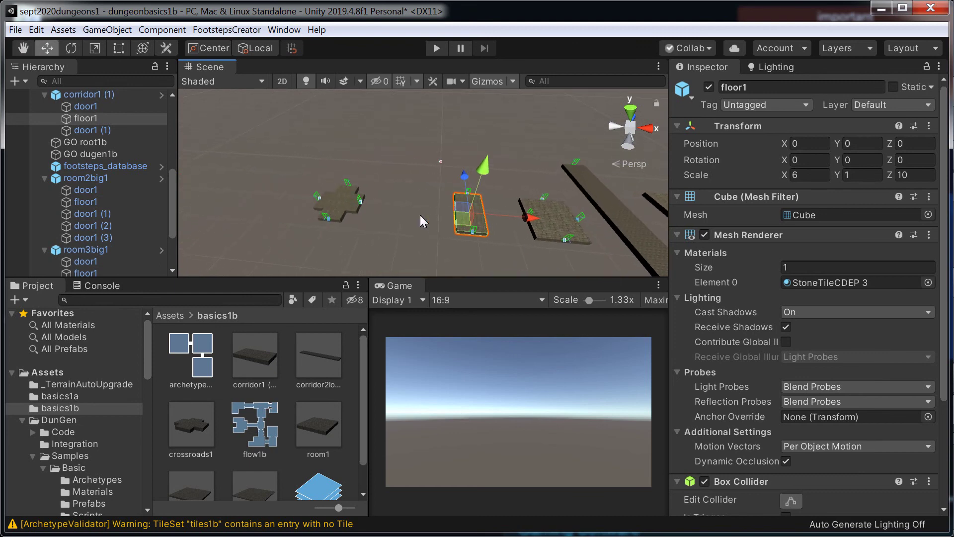
pyautogui.scroll(2, 377, 218)
pyautogui.moveTo(341, 221); pyautogui.dragTo(443, 220, button='middle')
pyautogui.scroll(8, 495, 218)
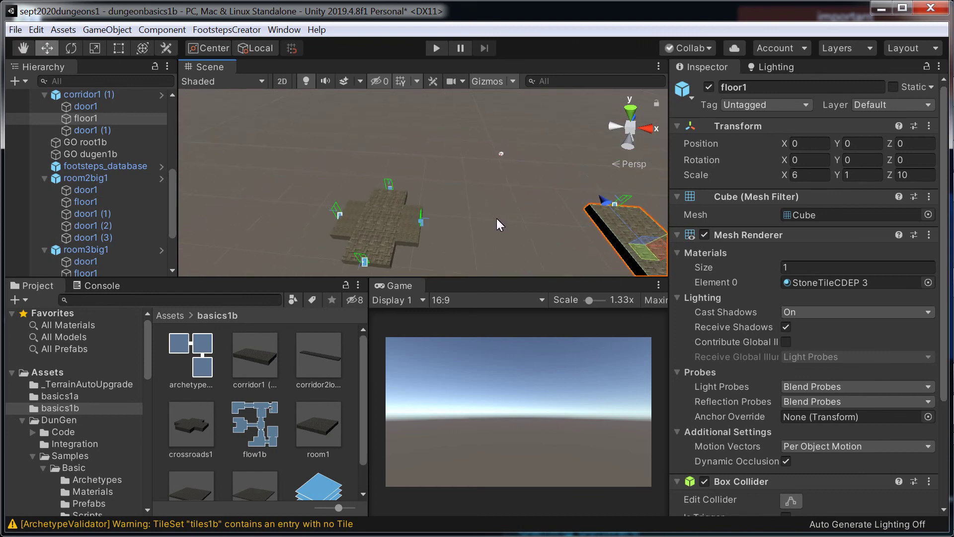
pyautogui.scroll(-6, 424, 204)
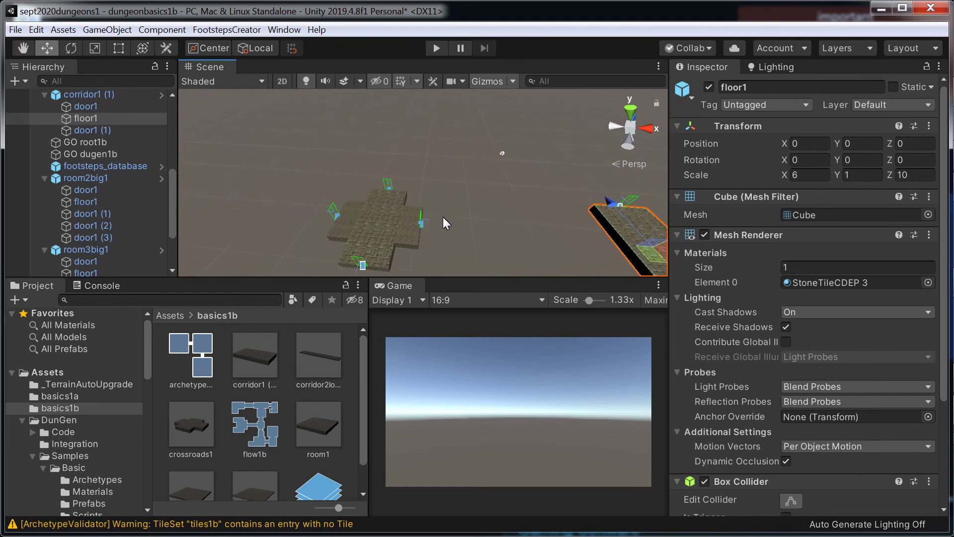
pyautogui.scroll(3, 424, 224)
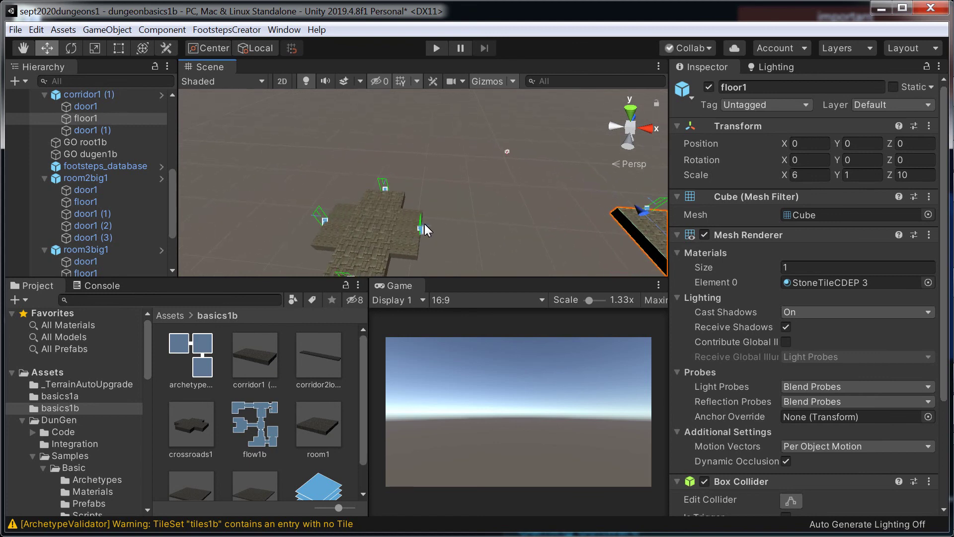
# - Examine the doorways on the largest room tile up close, checking their height against the floor surface
pyautogui.keyDown('alt'); pyautogui.moveTo(497, 212); pyautogui.dragTo(889, 171, button='right'); pyautogui.keyUp('alt')
pyautogui.moveTo(889, 172); pyautogui.dragTo(79, 364, button='middle')
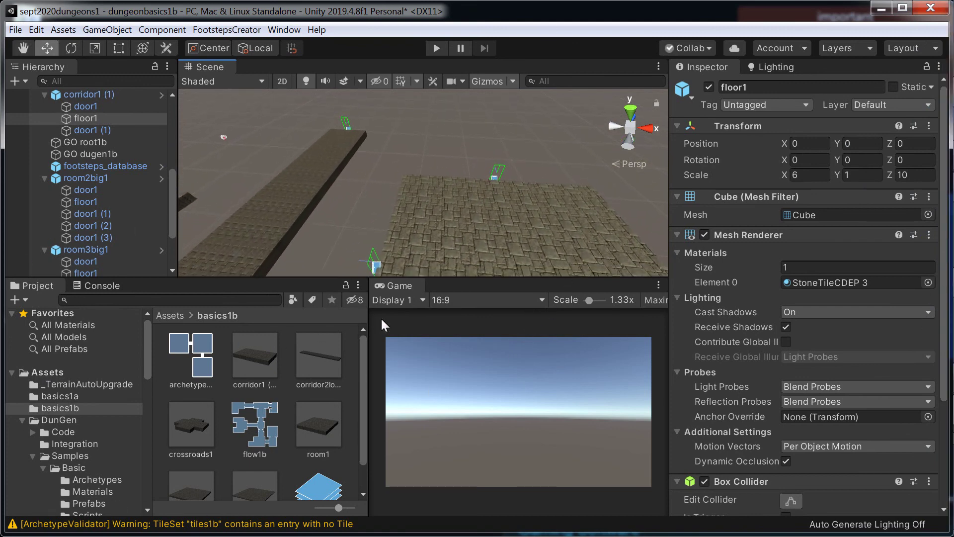
pyautogui.moveTo(448, 238); pyautogui.dragTo(399, 212, button='middle')
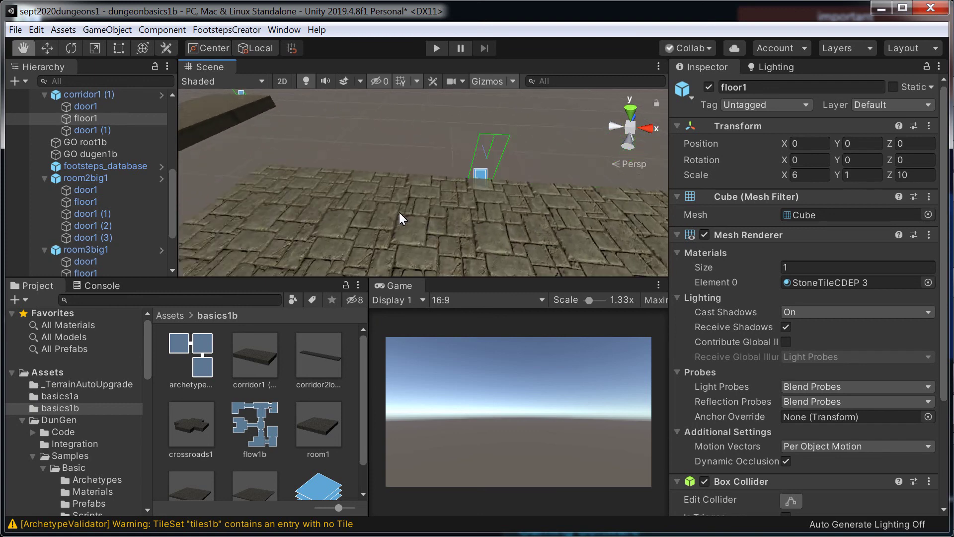
pyautogui.moveTo(398, 212); pyautogui.dragTo(386, 192, button='right')
pyautogui.moveTo(436, 275); pyautogui.dragTo(438, 204, button='right')
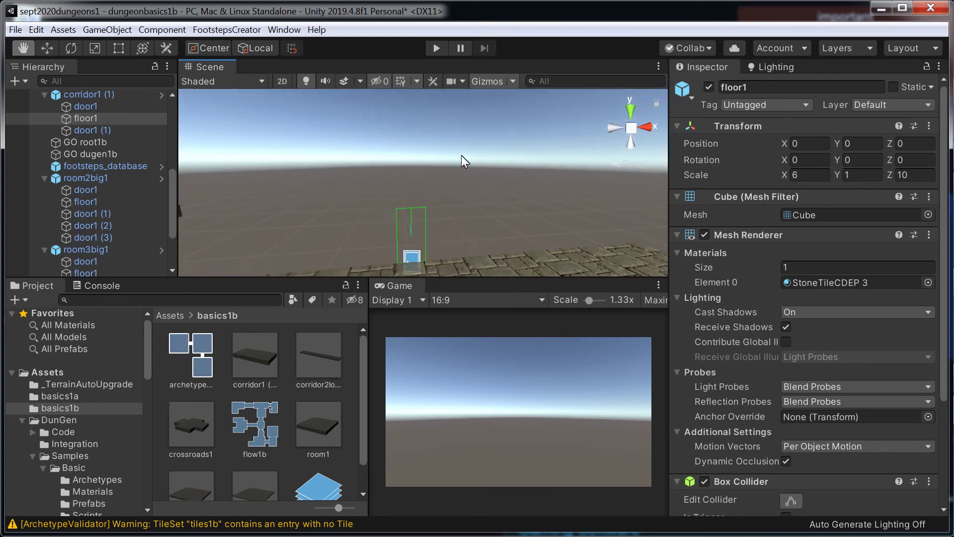
pyautogui.moveTo(461, 156); pyautogui.dragTo(473, 125, button='middle')
pyautogui.scroll(-2, 367, 204)
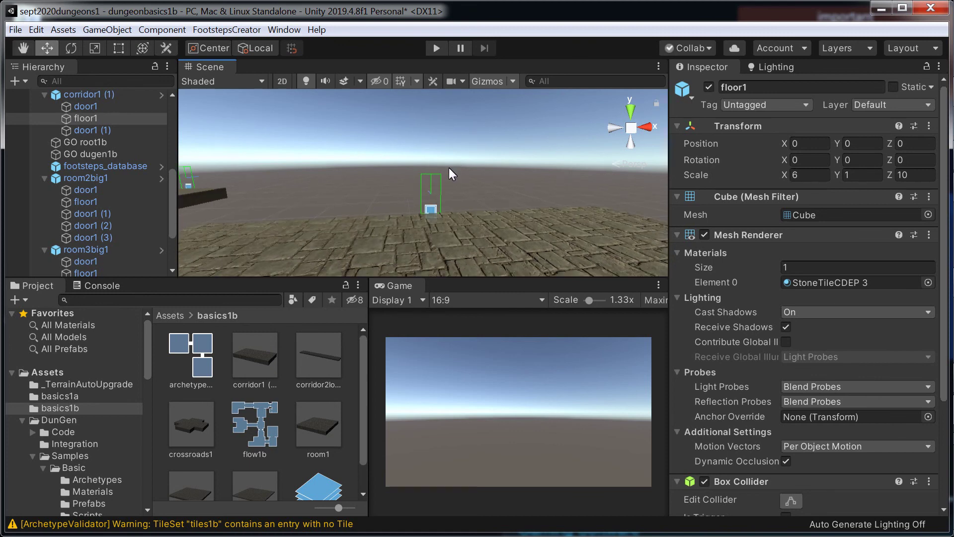
pyautogui.scroll(2, 433, 169)
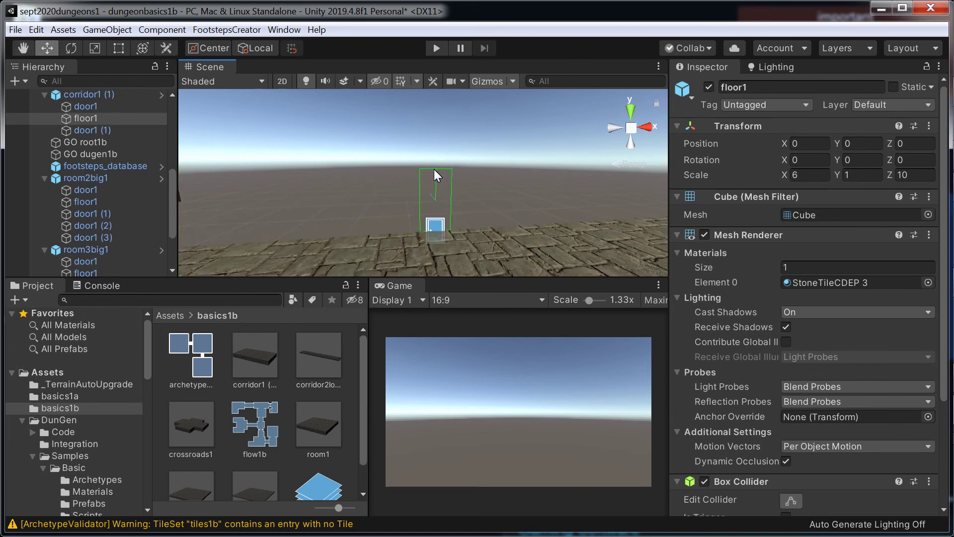
pyautogui.moveTo(429, 167); pyautogui.dragTo(416, 185, button='middle')
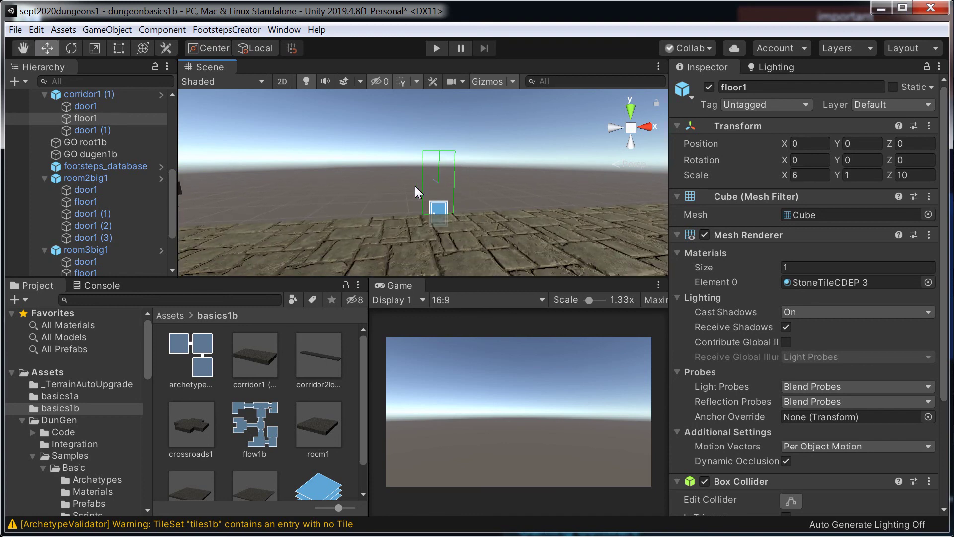
pyautogui.moveTo(512, 173); pyautogui.dragTo(475, 198, button='middle')
pyautogui.scroll(-5, 469, 210)
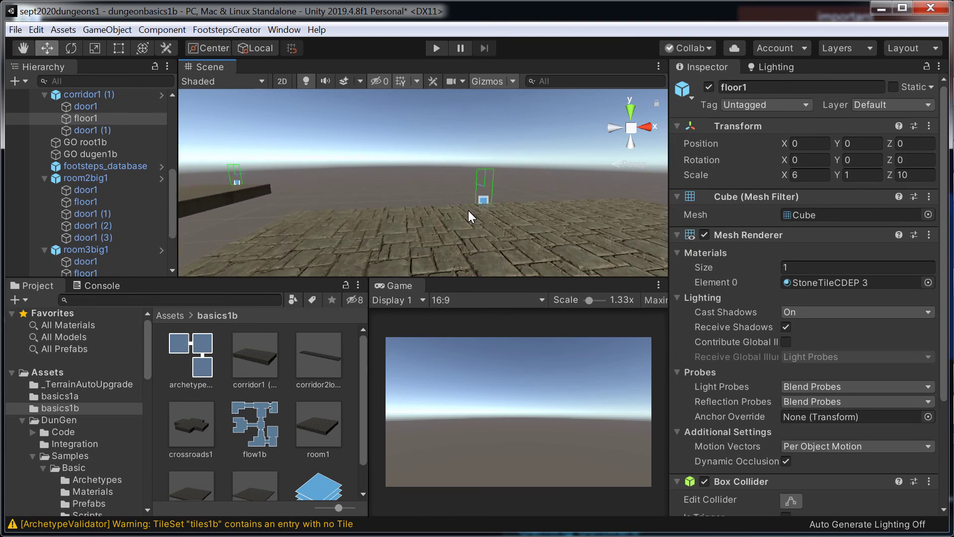
pyautogui.scroll(-5, 464, 217)
pyautogui.scroll(8, 464, 218)
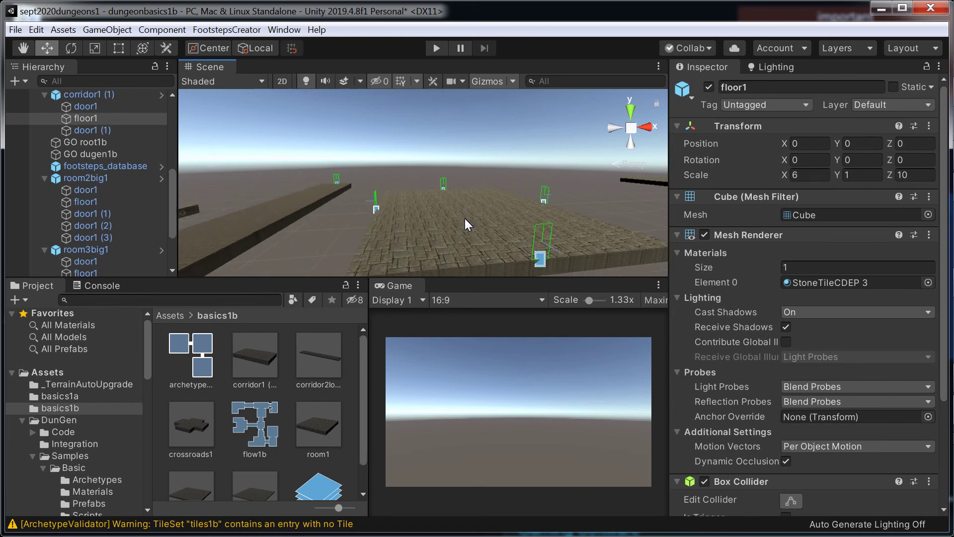
pyautogui.moveTo(487, 184); pyautogui.dragTo(456, 224, button='right')
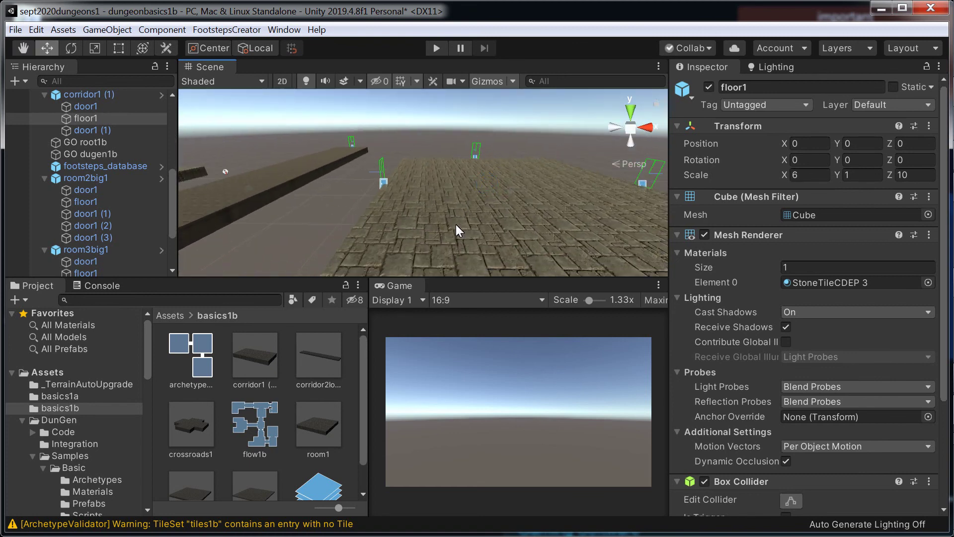
# - Compare the doorway placement and floor levels of the room and corridor tiles from an overview and near floor level
pyautogui.scroll(-10, 456, 224)
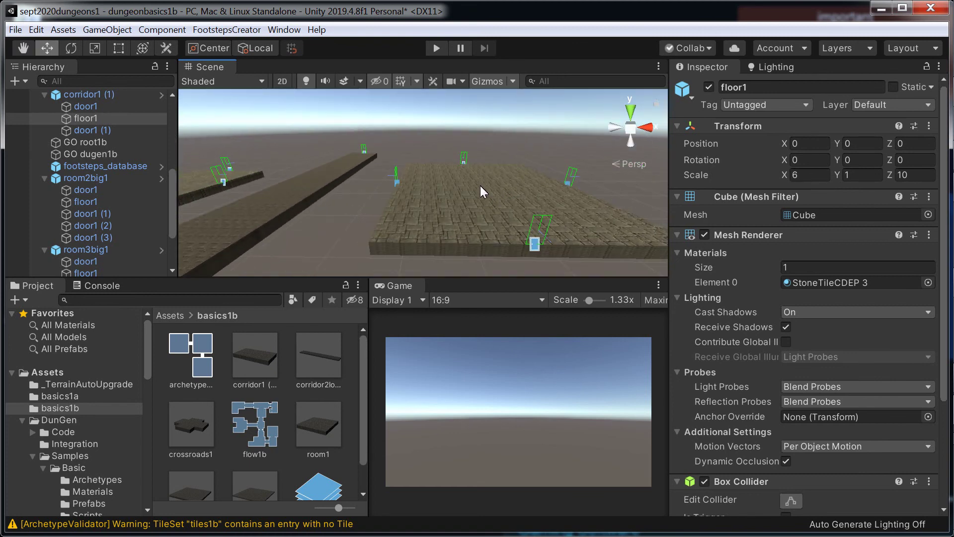
pyautogui.scroll(6, 447, 211)
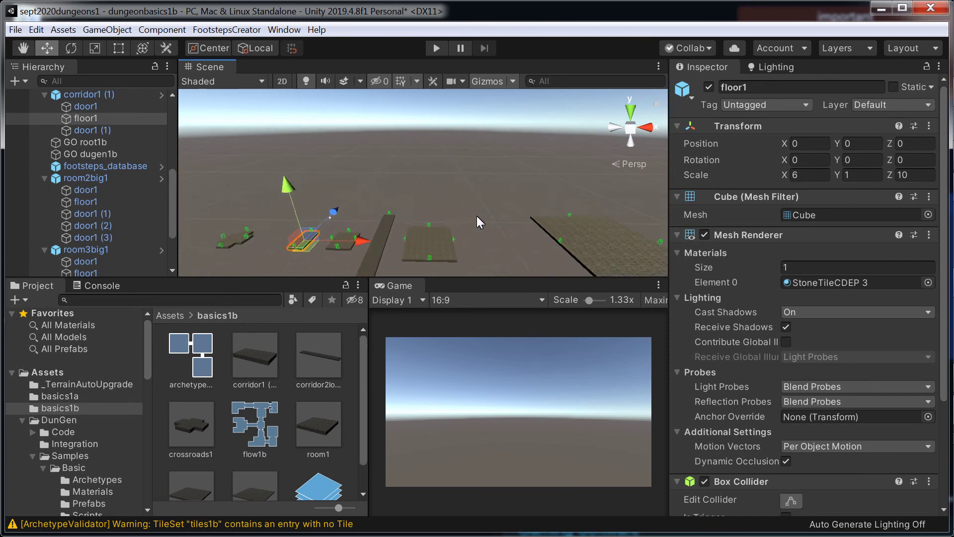
pyautogui.moveTo(475, 197); pyautogui.dragTo(416, 227, button='right')
pyautogui.scroll(3, 416, 227)
pyautogui.moveTo(350, 214); pyautogui.dragTo(430, 180, button='middle')
pyautogui.scroll(3, 429, 222)
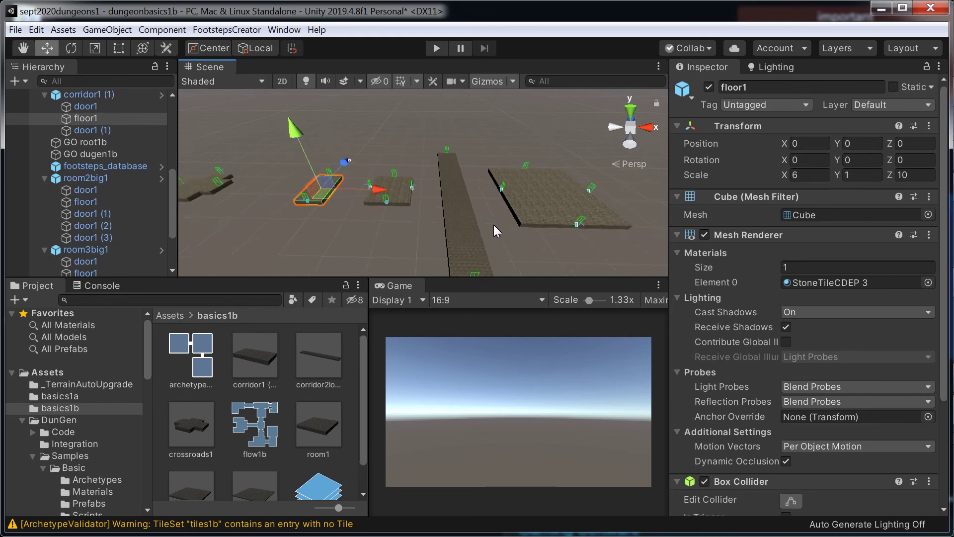
pyautogui.moveTo(493, 225); pyautogui.dragTo(421, 216, button='right')
pyautogui.scroll(3, 421, 217)
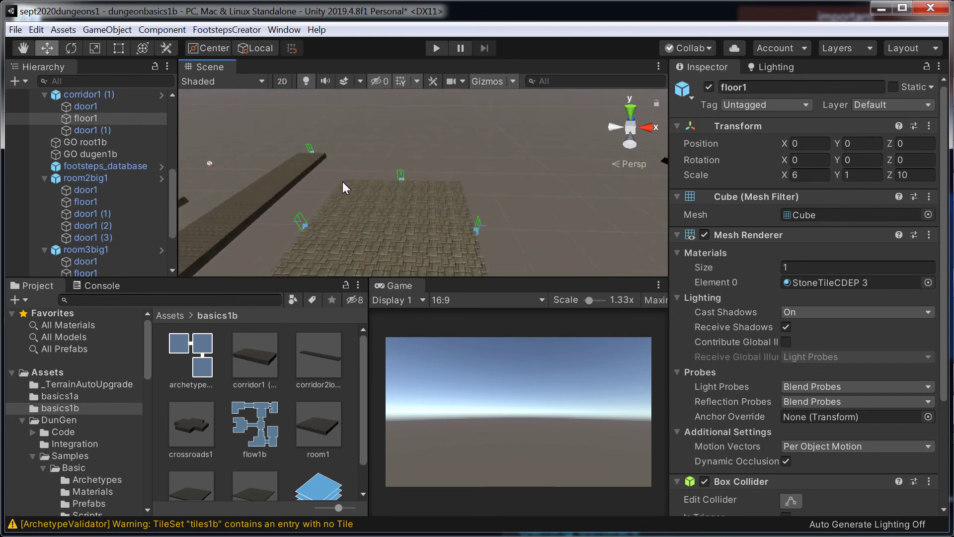
pyautogui.scroll(4, 367, 204)
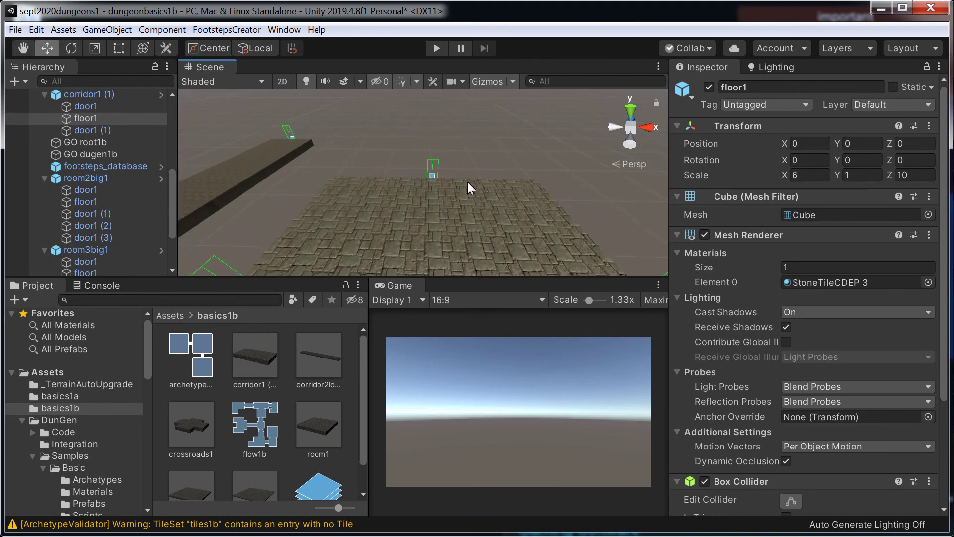
pyautogui.scroll(-5, 396, 211)
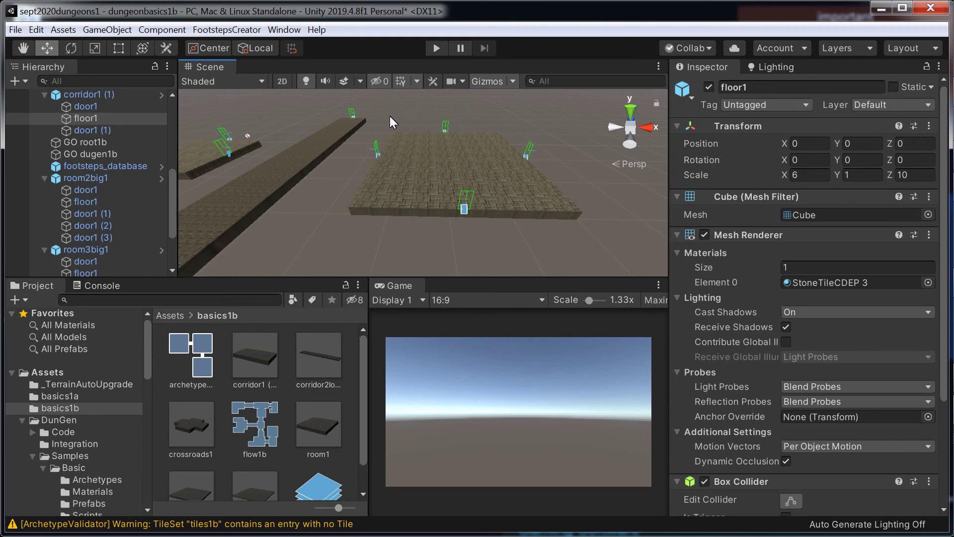
pyautogui.press('w')
pyautogui.moveTo(471, 123); pyautogui.dragTo(495, 112, button='right')
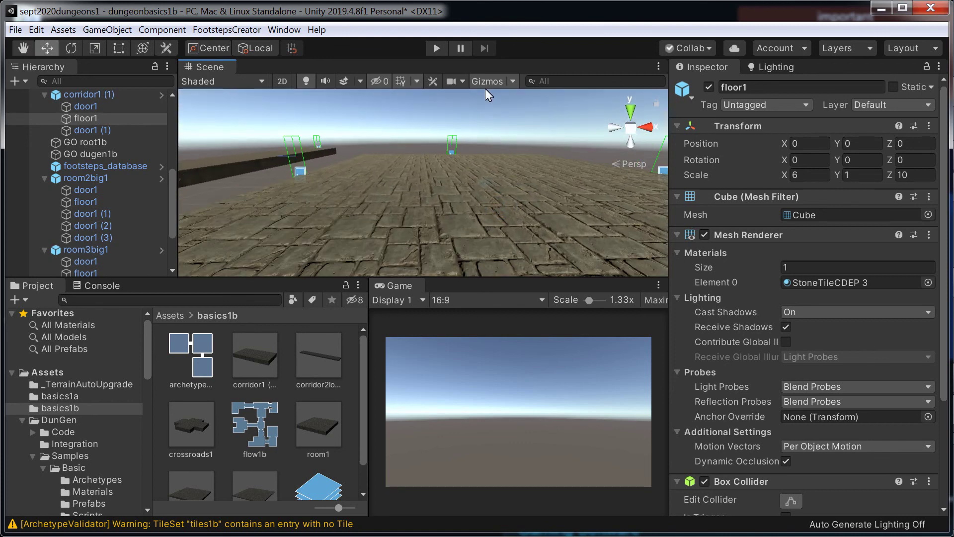
# - Play-test the generated dungeon with Maximize On Play enabled, walking across the tiles to check the floor alignment, and stop the test
pyautogui.click(436, 48)
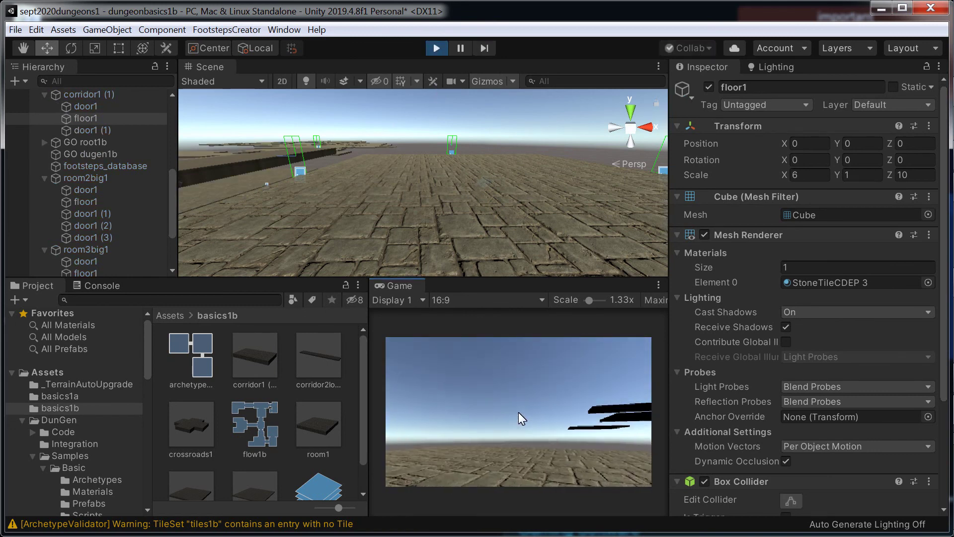
pyautogui.hotkey('ctrl', 'p')
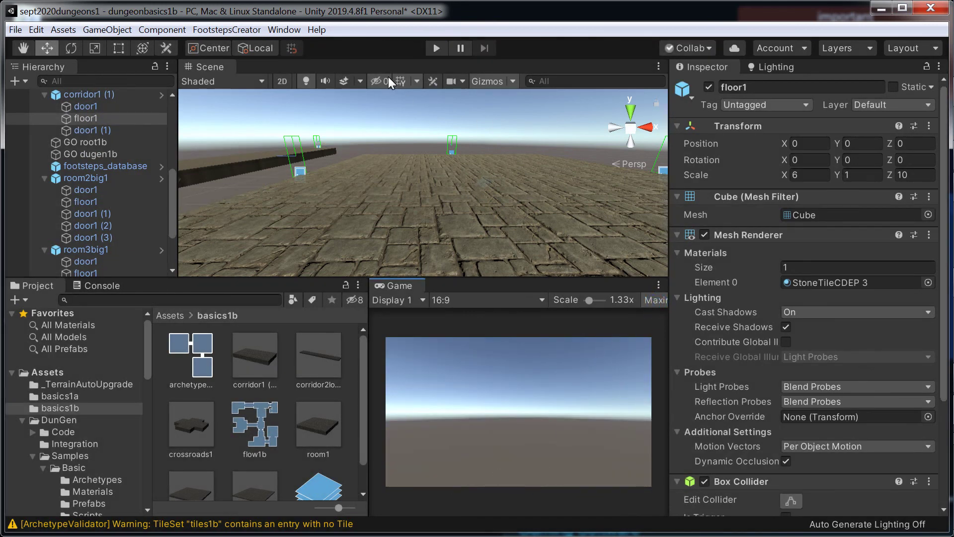
pyautogui.click(436, 49)
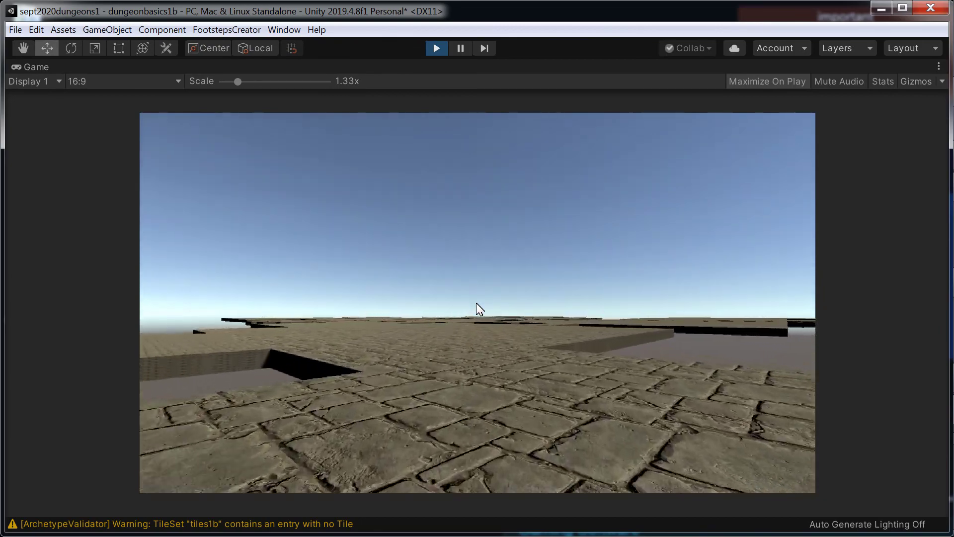
pyautogui.press('w')
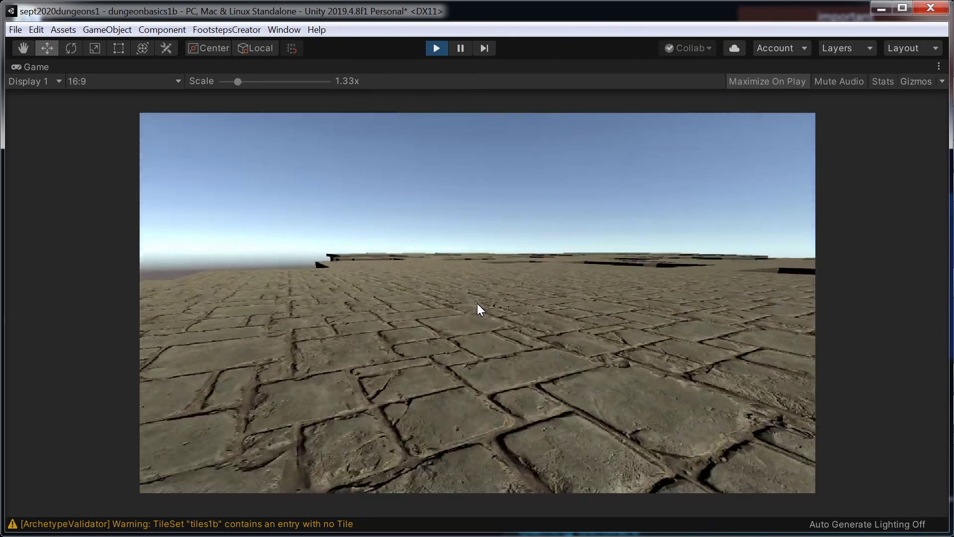
pyautogui.press('w')
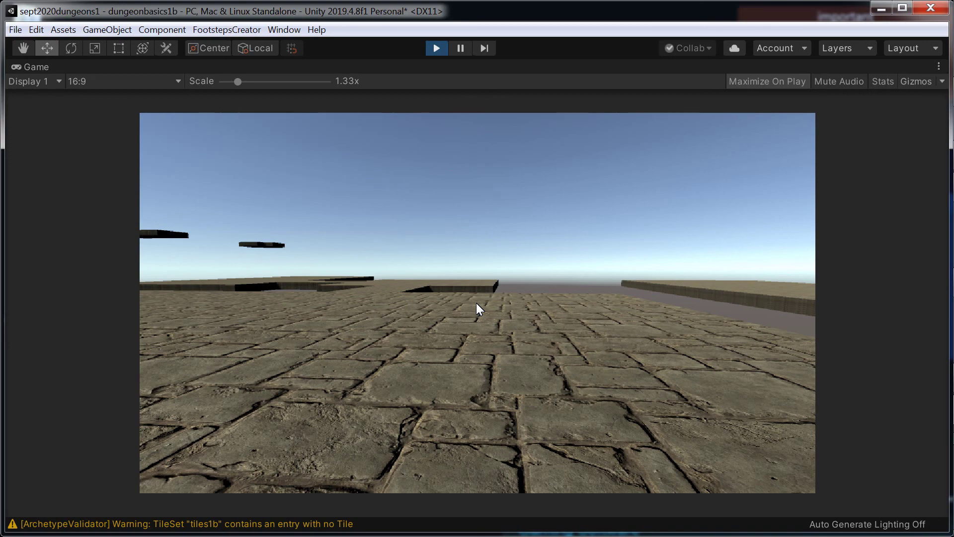
pyautogui.hotkey('ctrl', 'p')
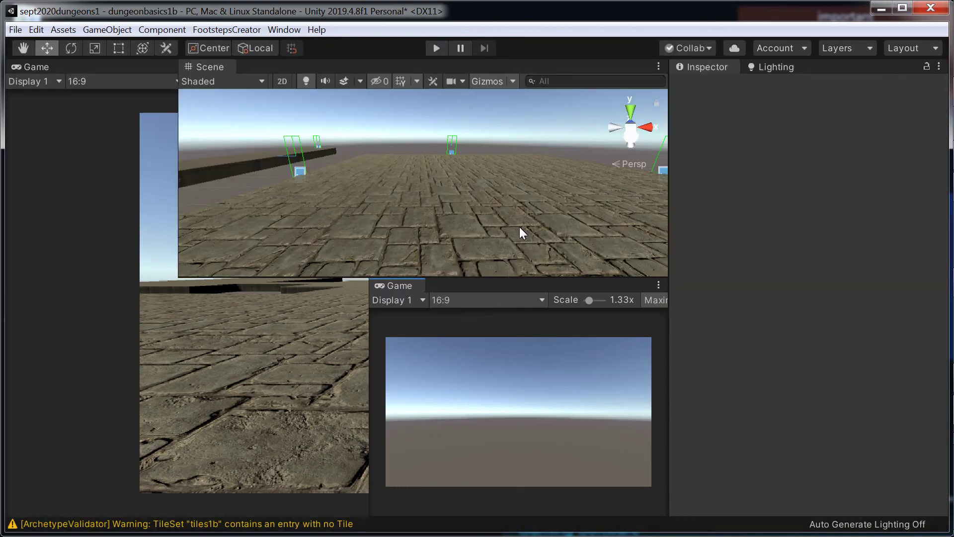
pyautogui.scroll(-2, 319, 346)
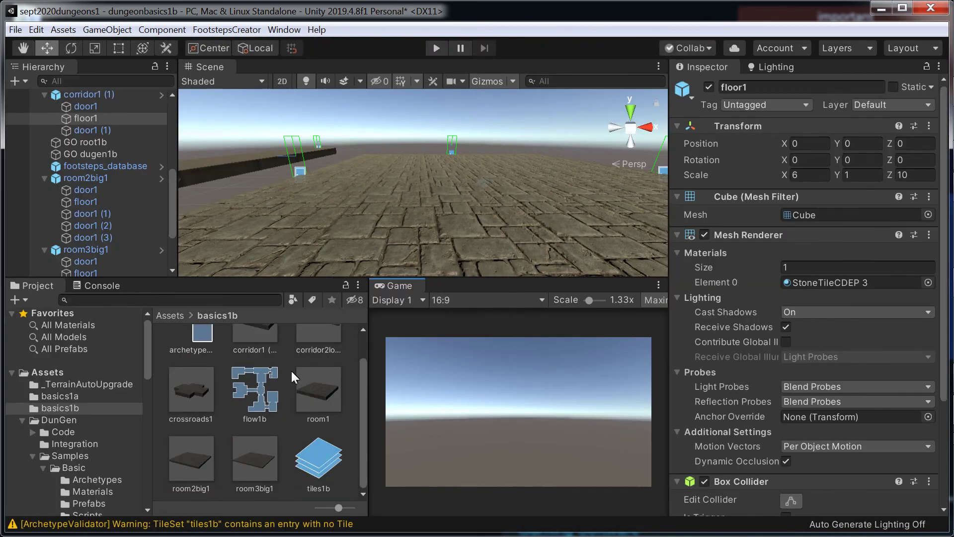
pyautogui.keyDown('alt'); pyautogui.moveTo(508, 153); pyautogui.dragTo(446, 190); pyautogui.keyUp('alt')
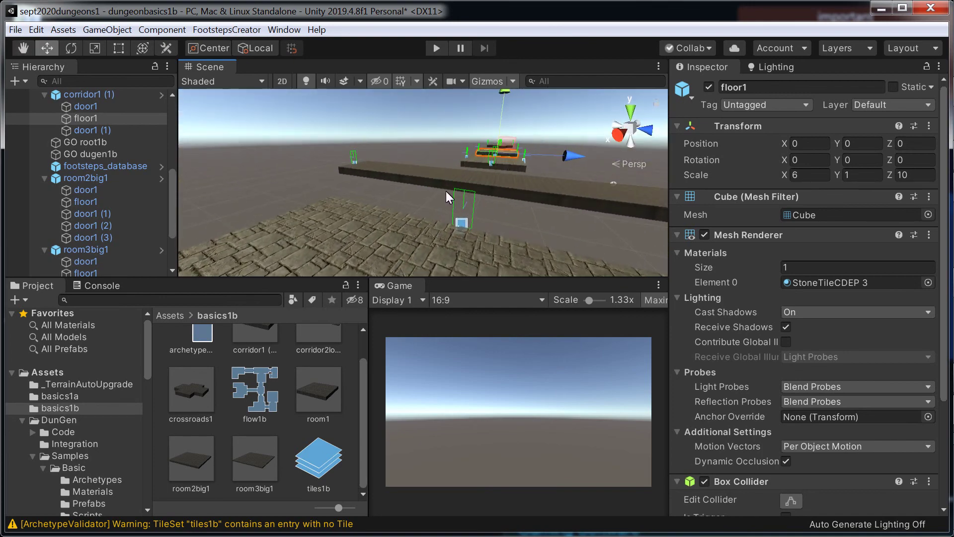